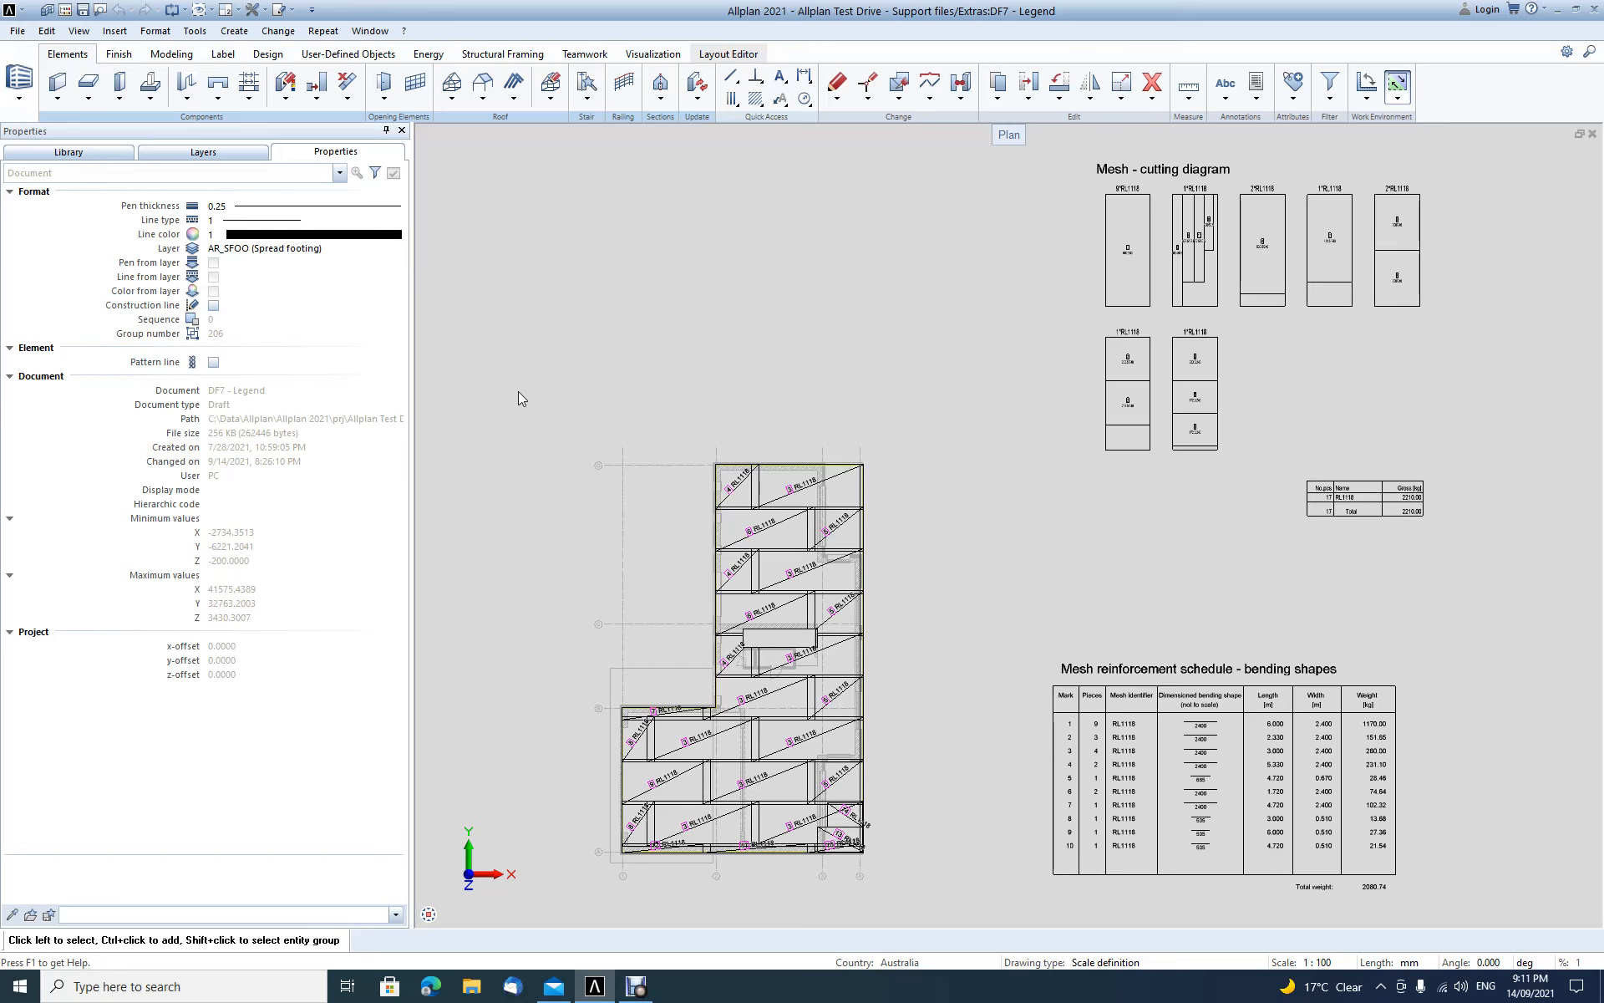
Step: Review the project's building structure, from the support files down to the upper floor, to see the selected drawing files
key("F2")
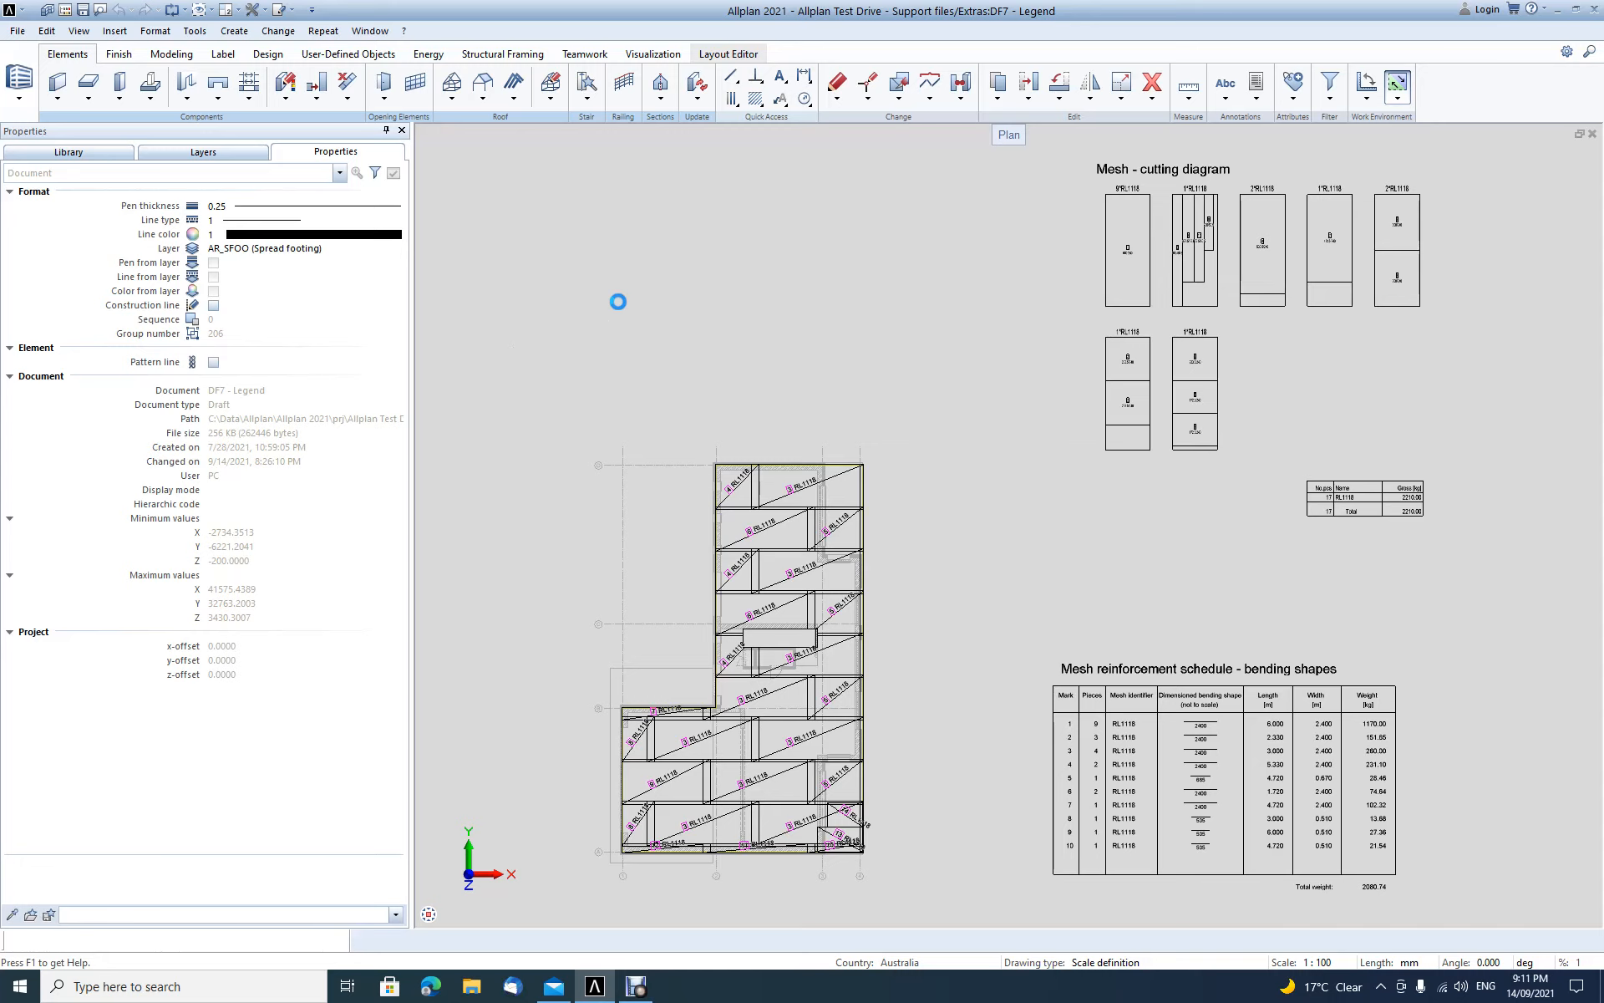
scroll(339, 408, "down", 11)
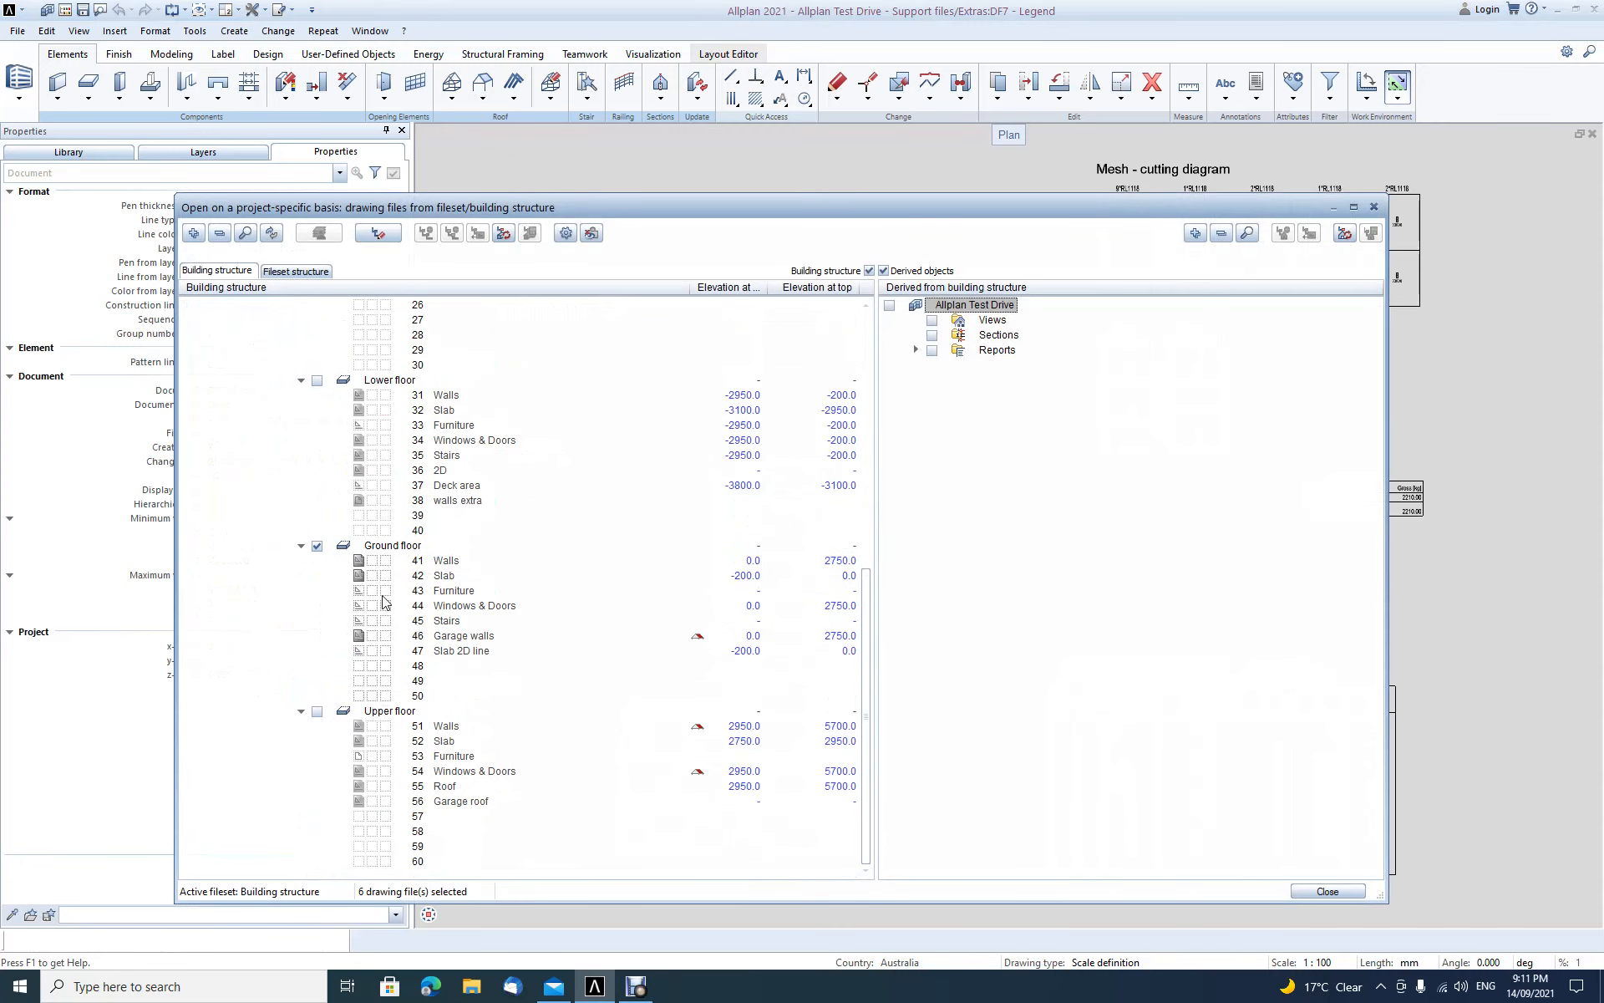
scroll(380, 645, "up", 11)
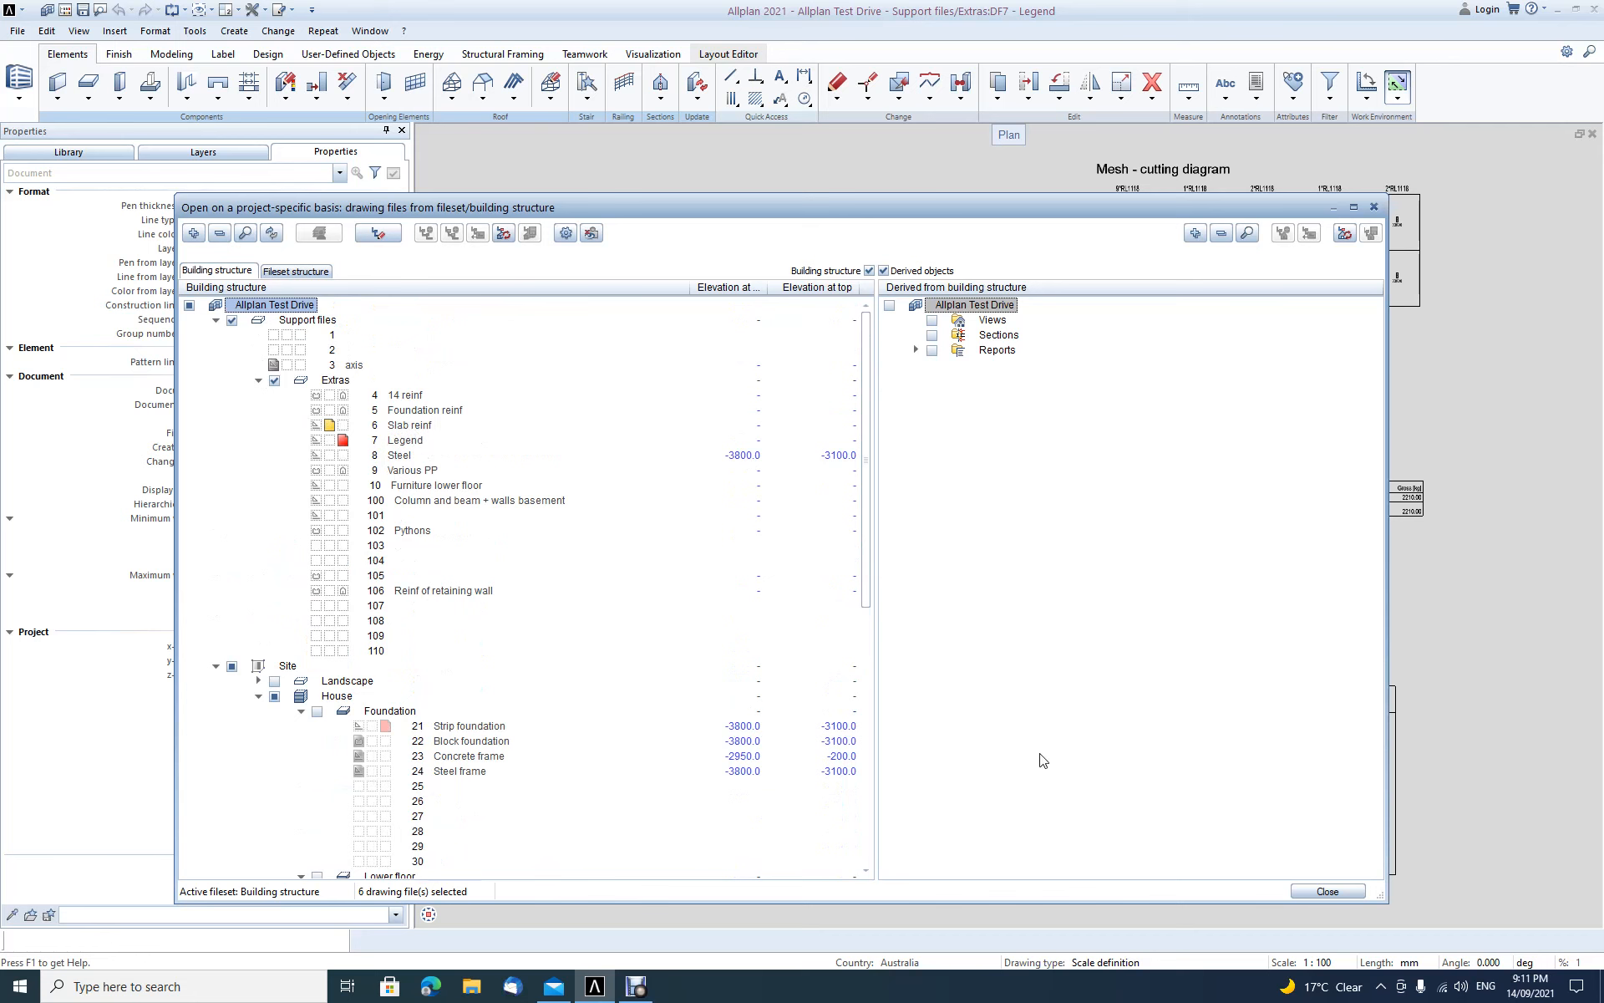
left_click(1327, 893)
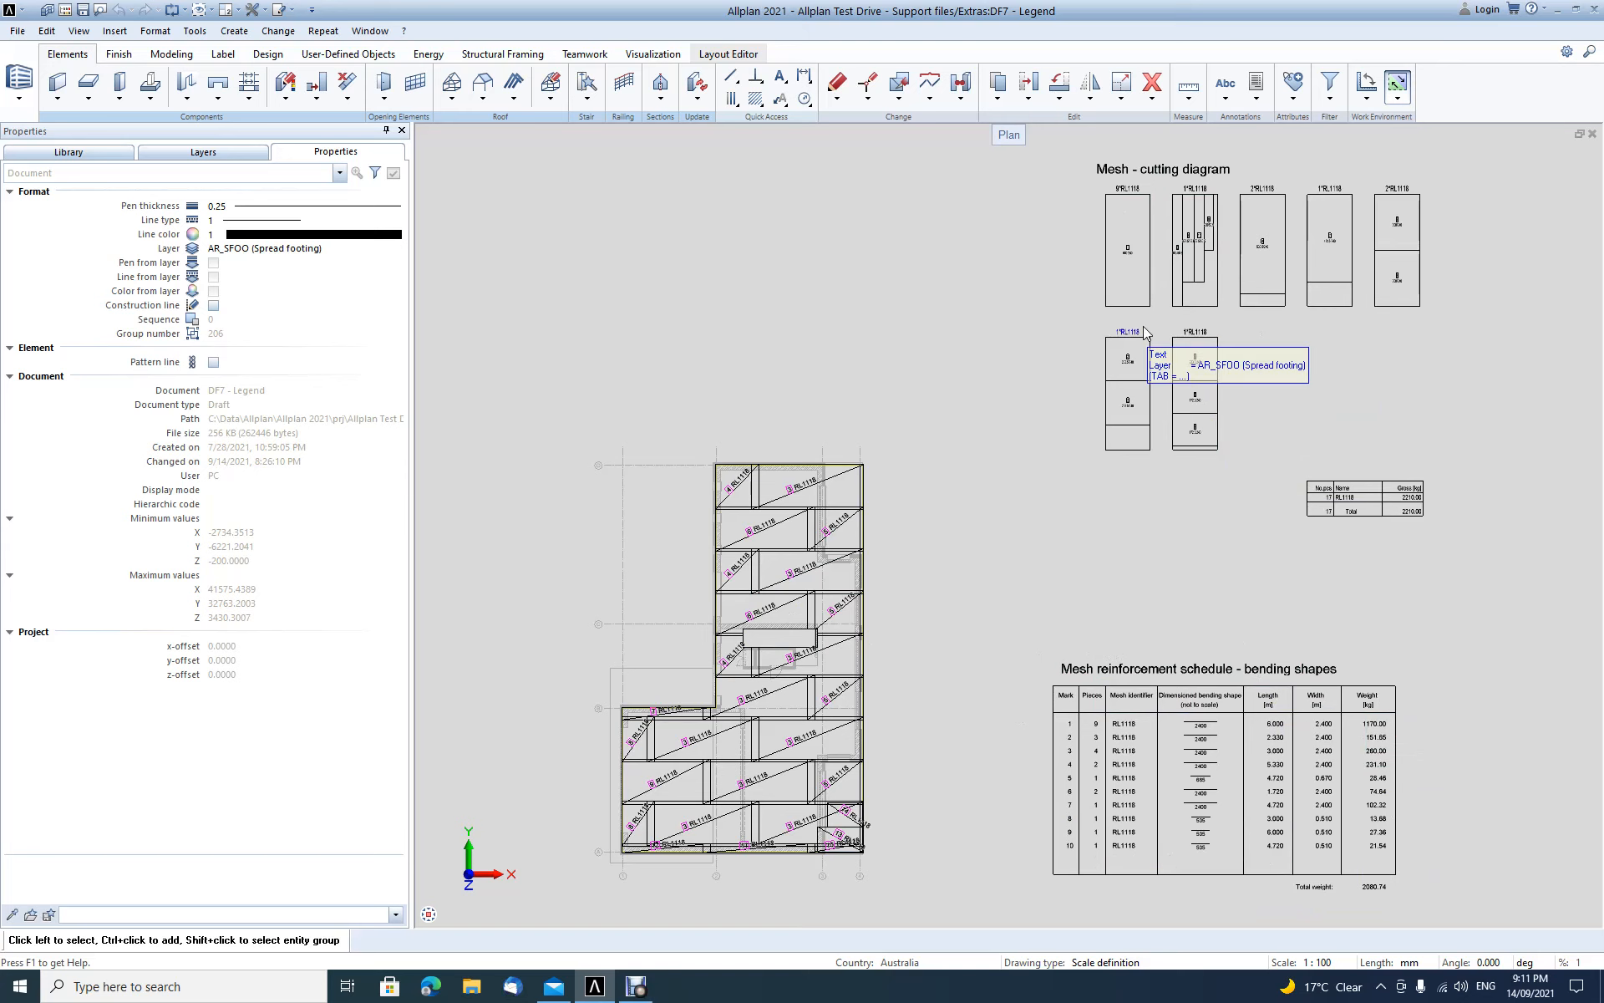
Step: Add a folder named "New drawings" to the project's layout structure in the Layout Editor and collapse All layouts
left_click(725, 54)
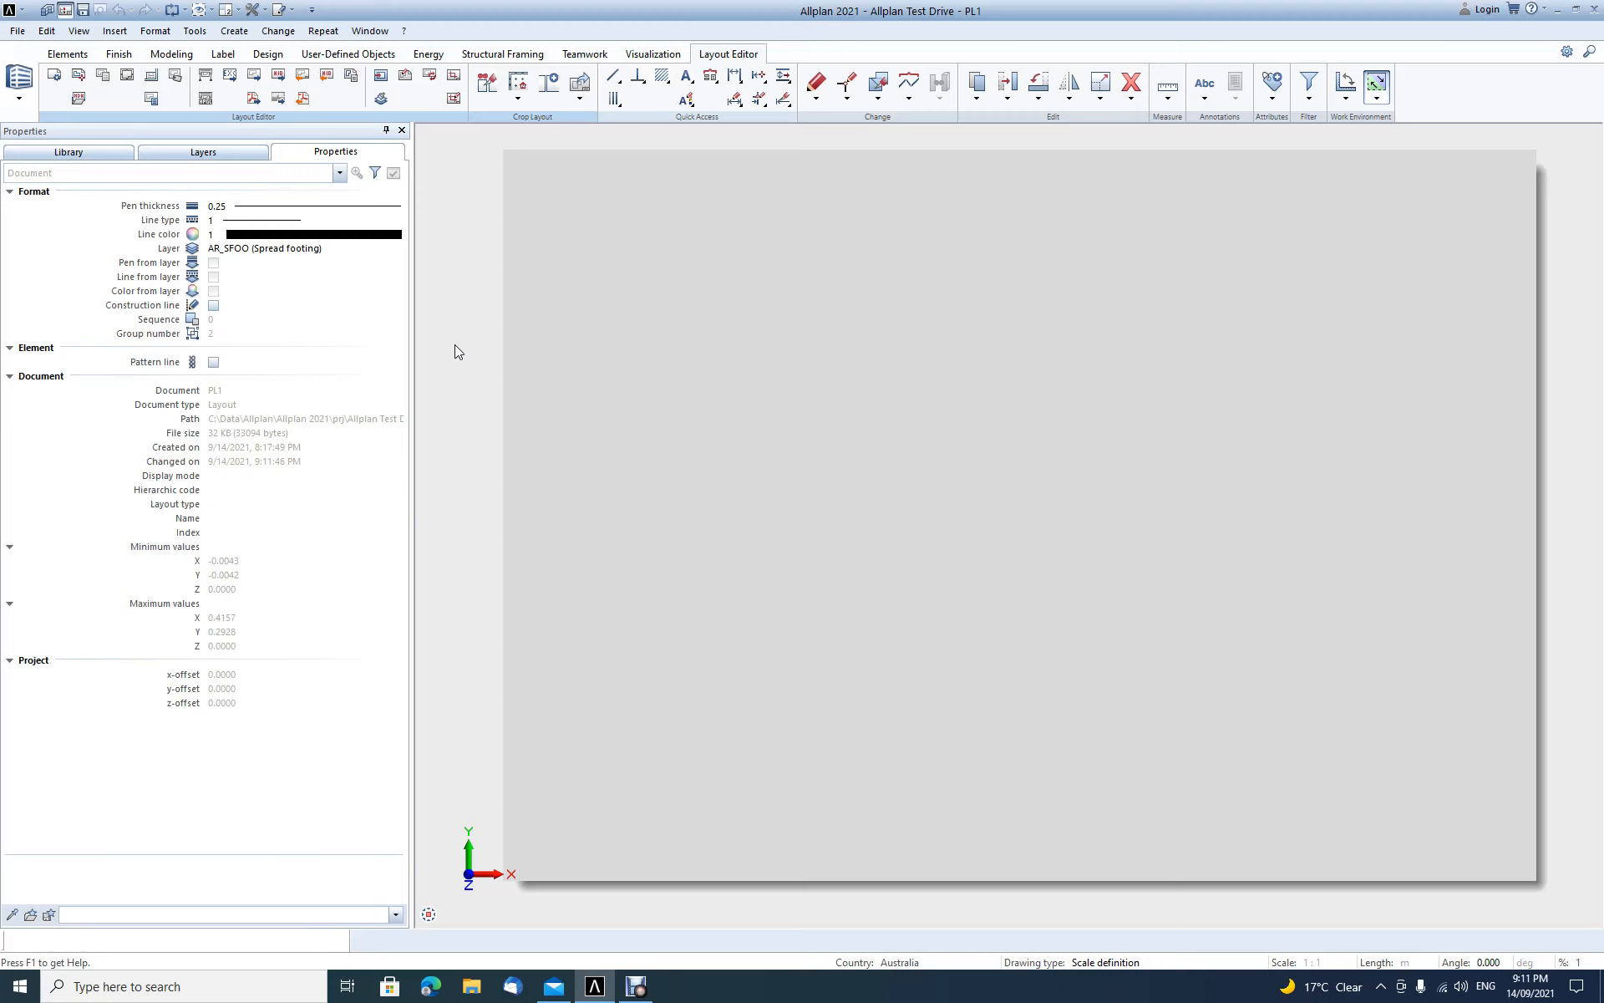
key("F2")
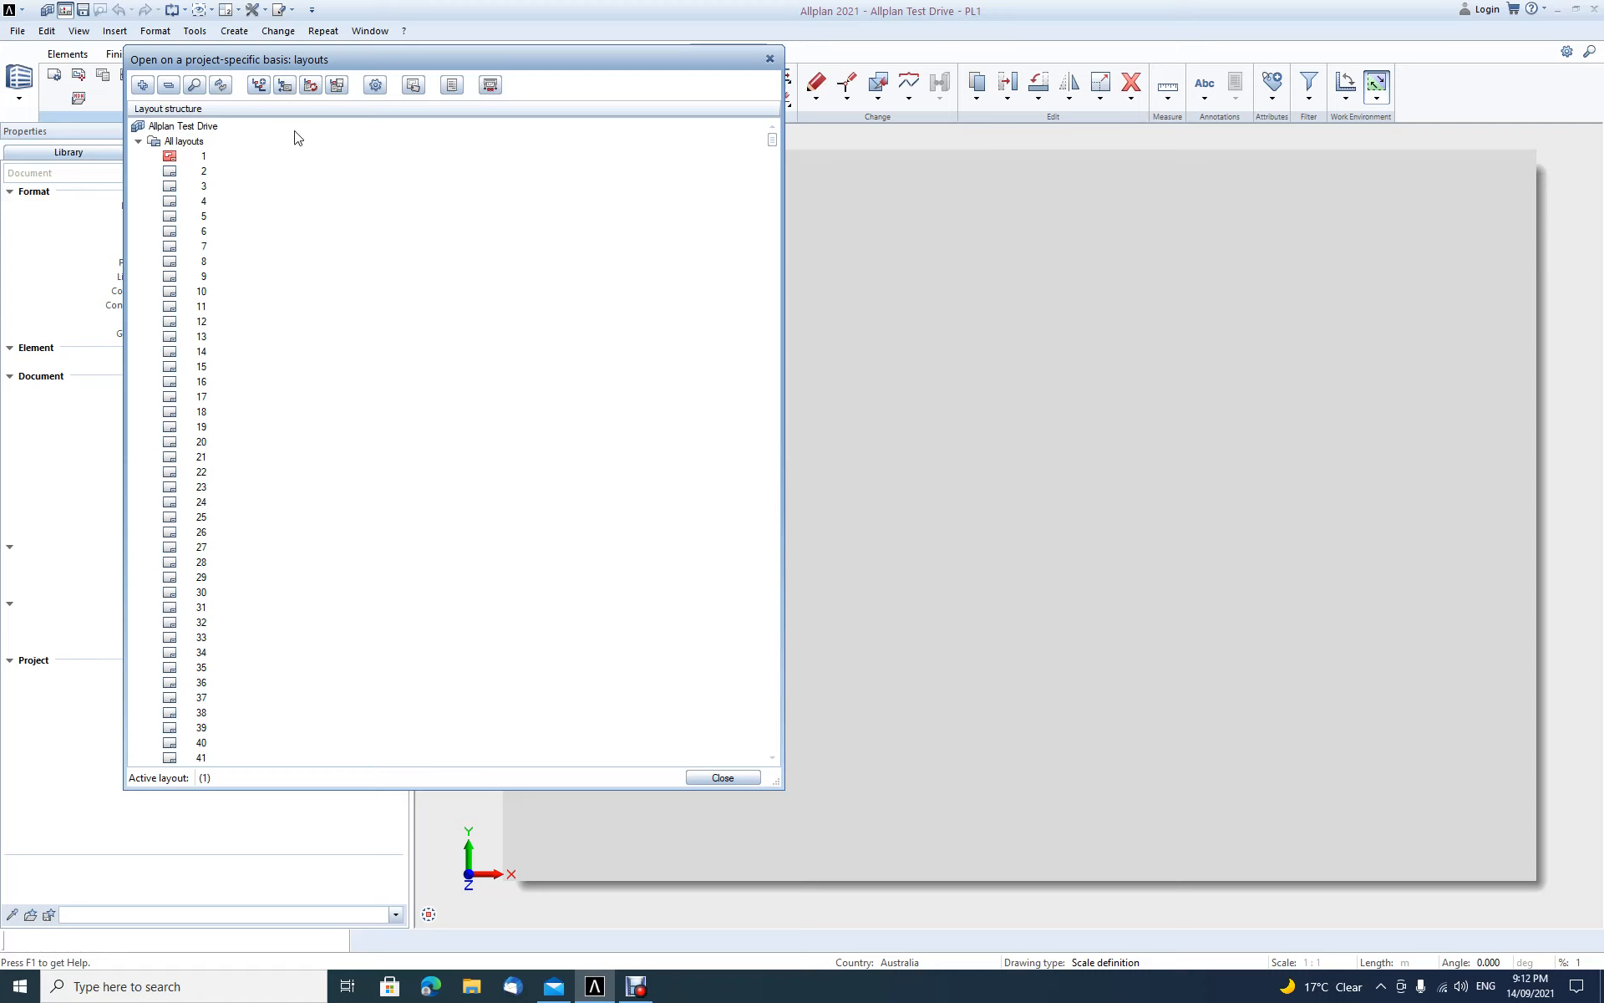
left_click(258, 85)
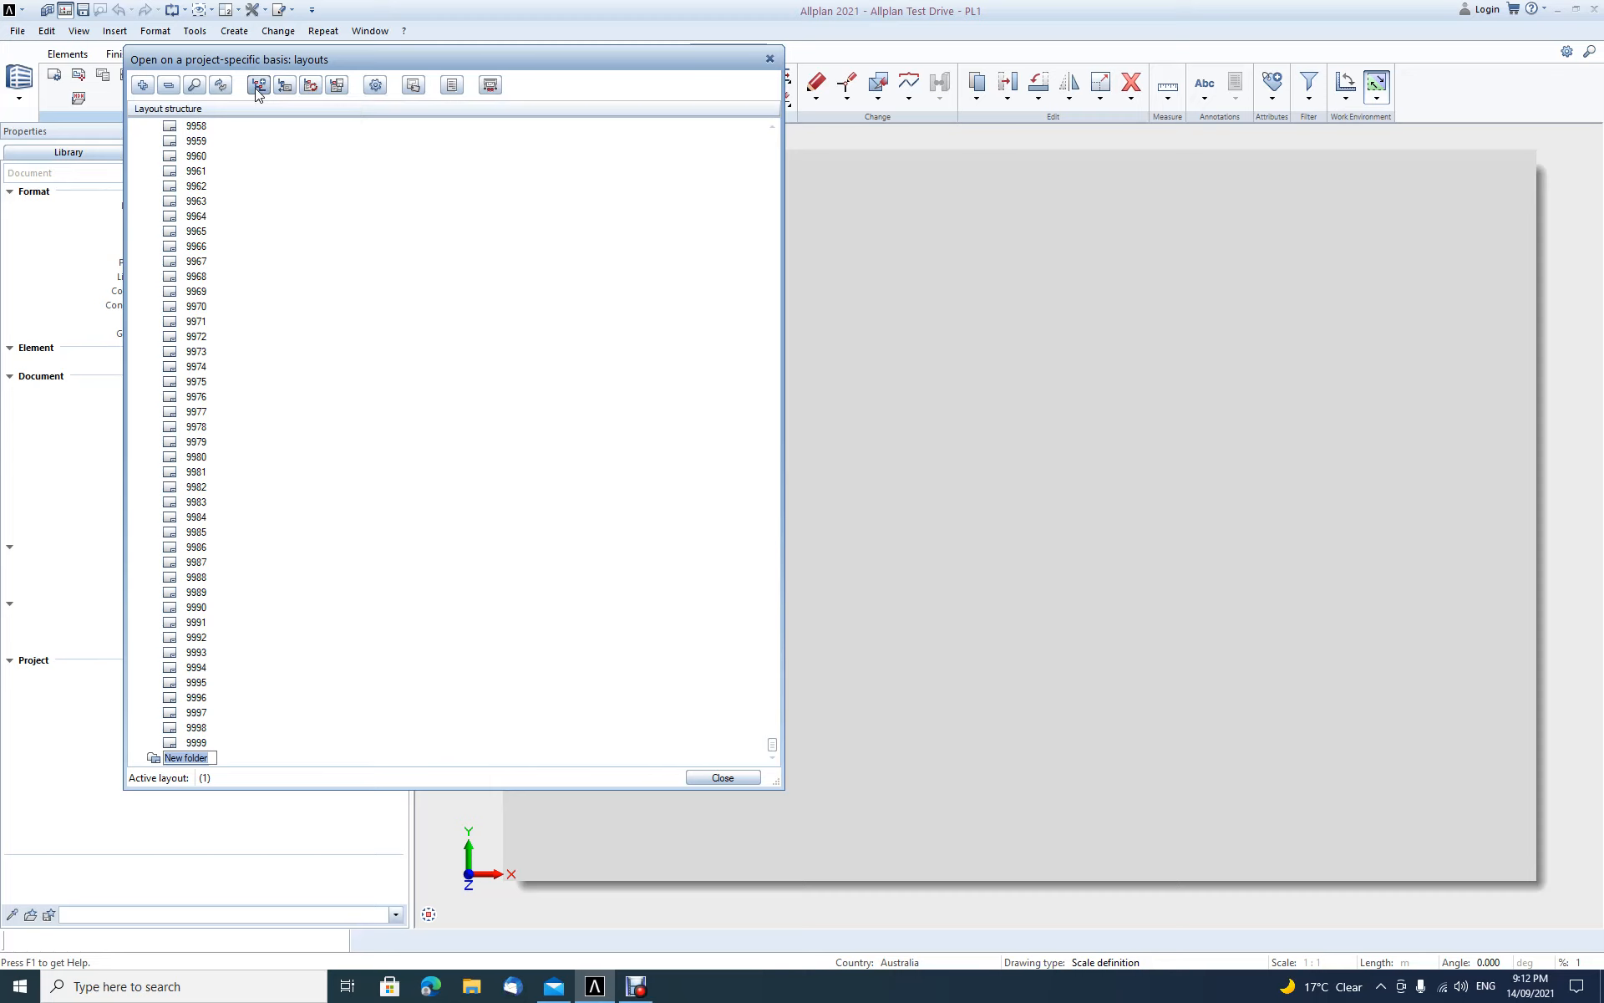
type("New drawings")
key("Return")
left_click_drag(772, 745, 772, 137)
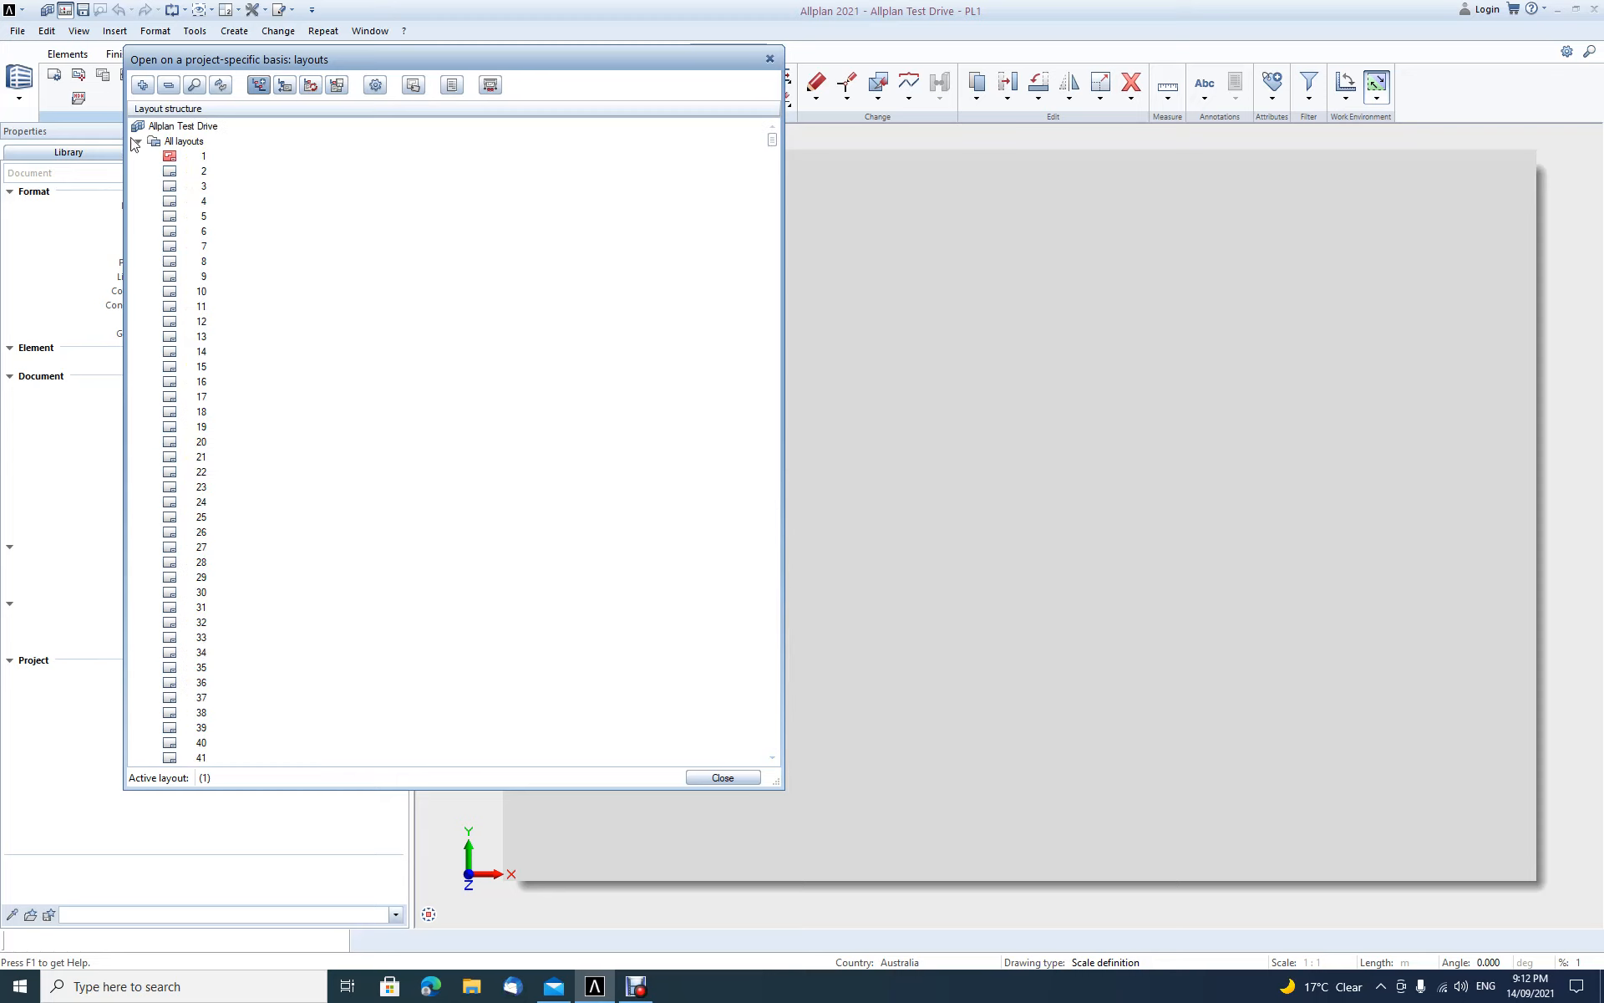
left_click(135, 142)
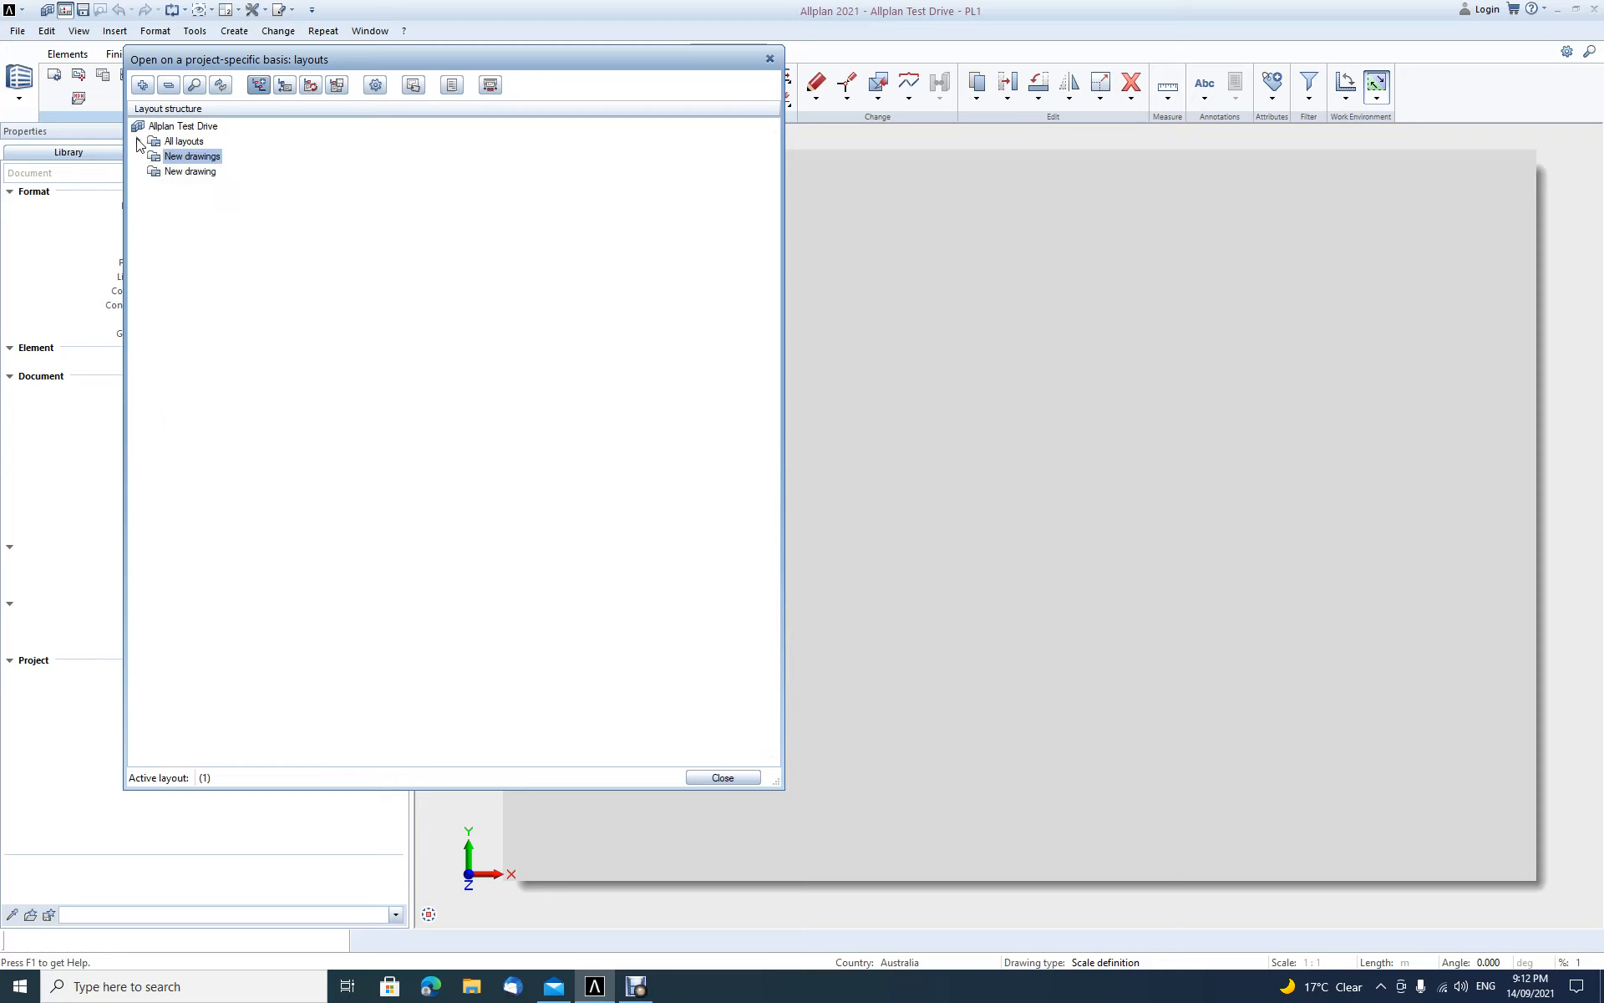
Step: Assign layouts 1-5 to the "New drawing" folder in the layout structure
left_click(176, 174)
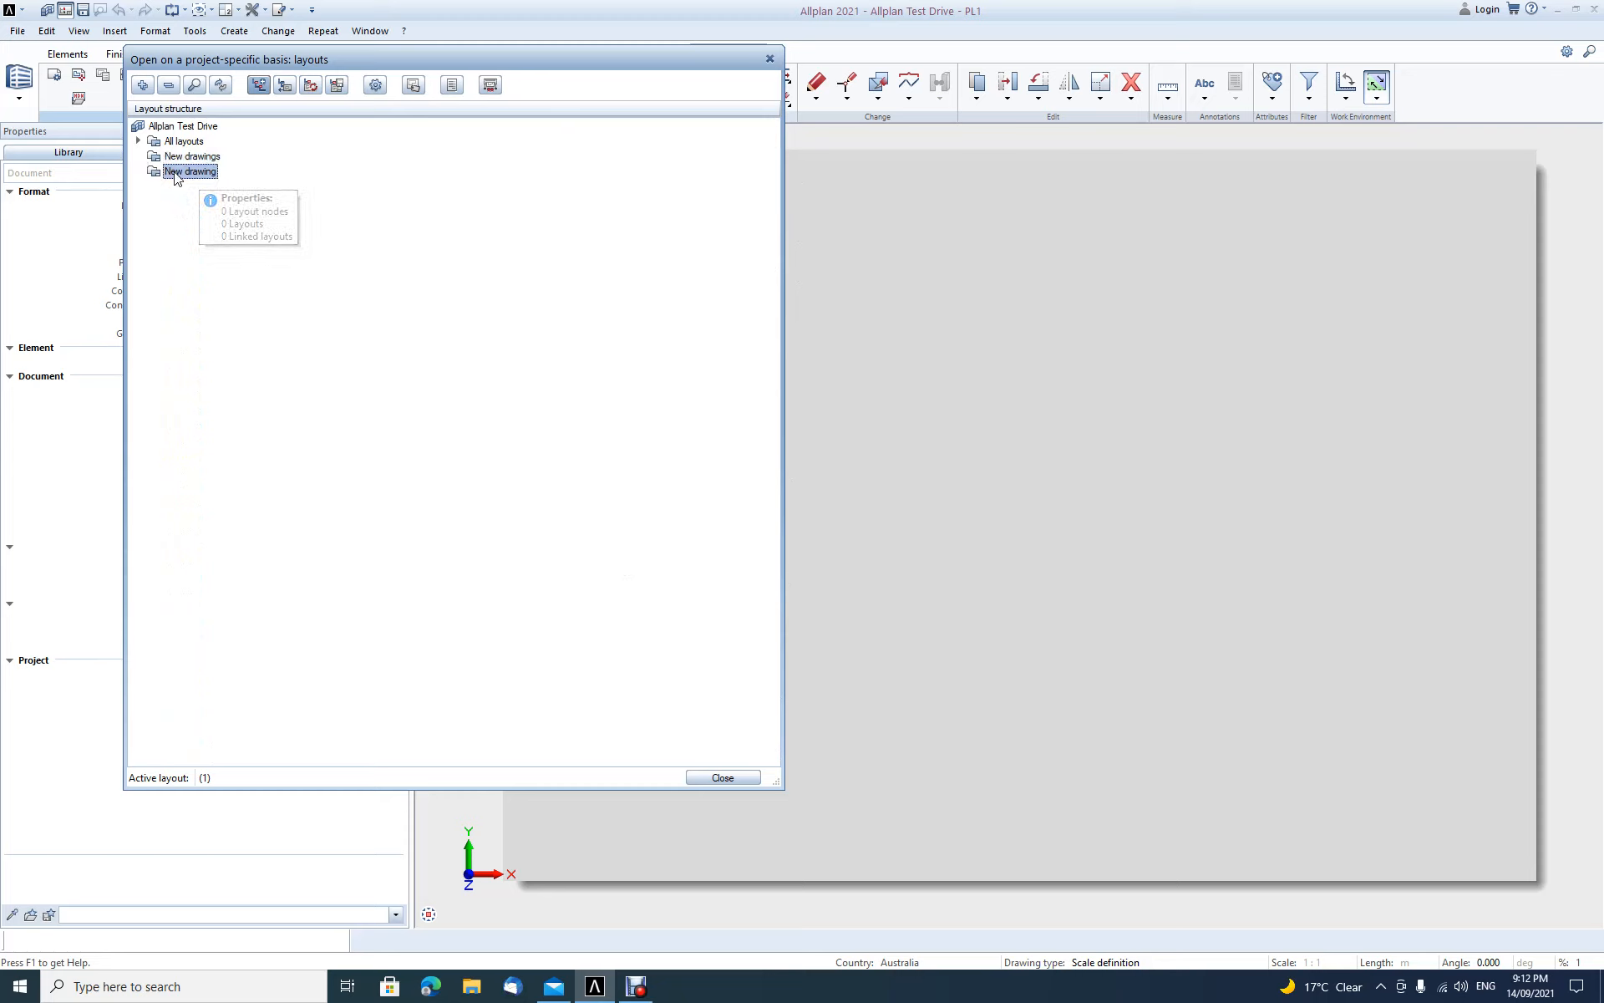
right_click(185, 175)
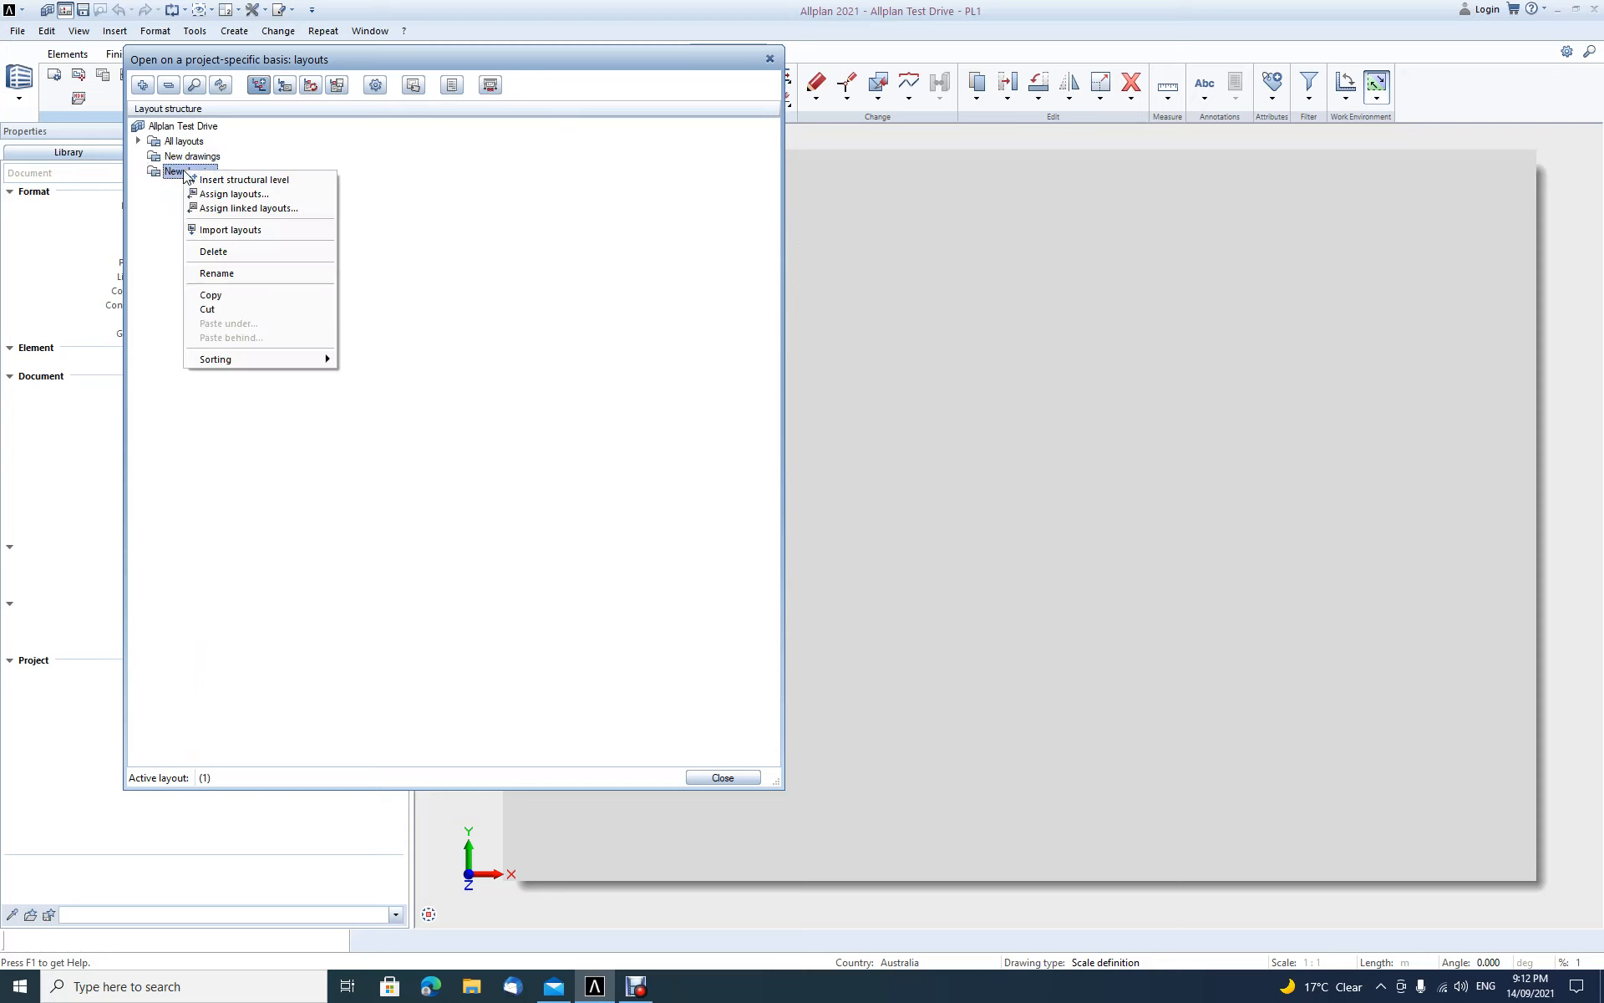
left_click(265, 193)
type("1")
key("Return")
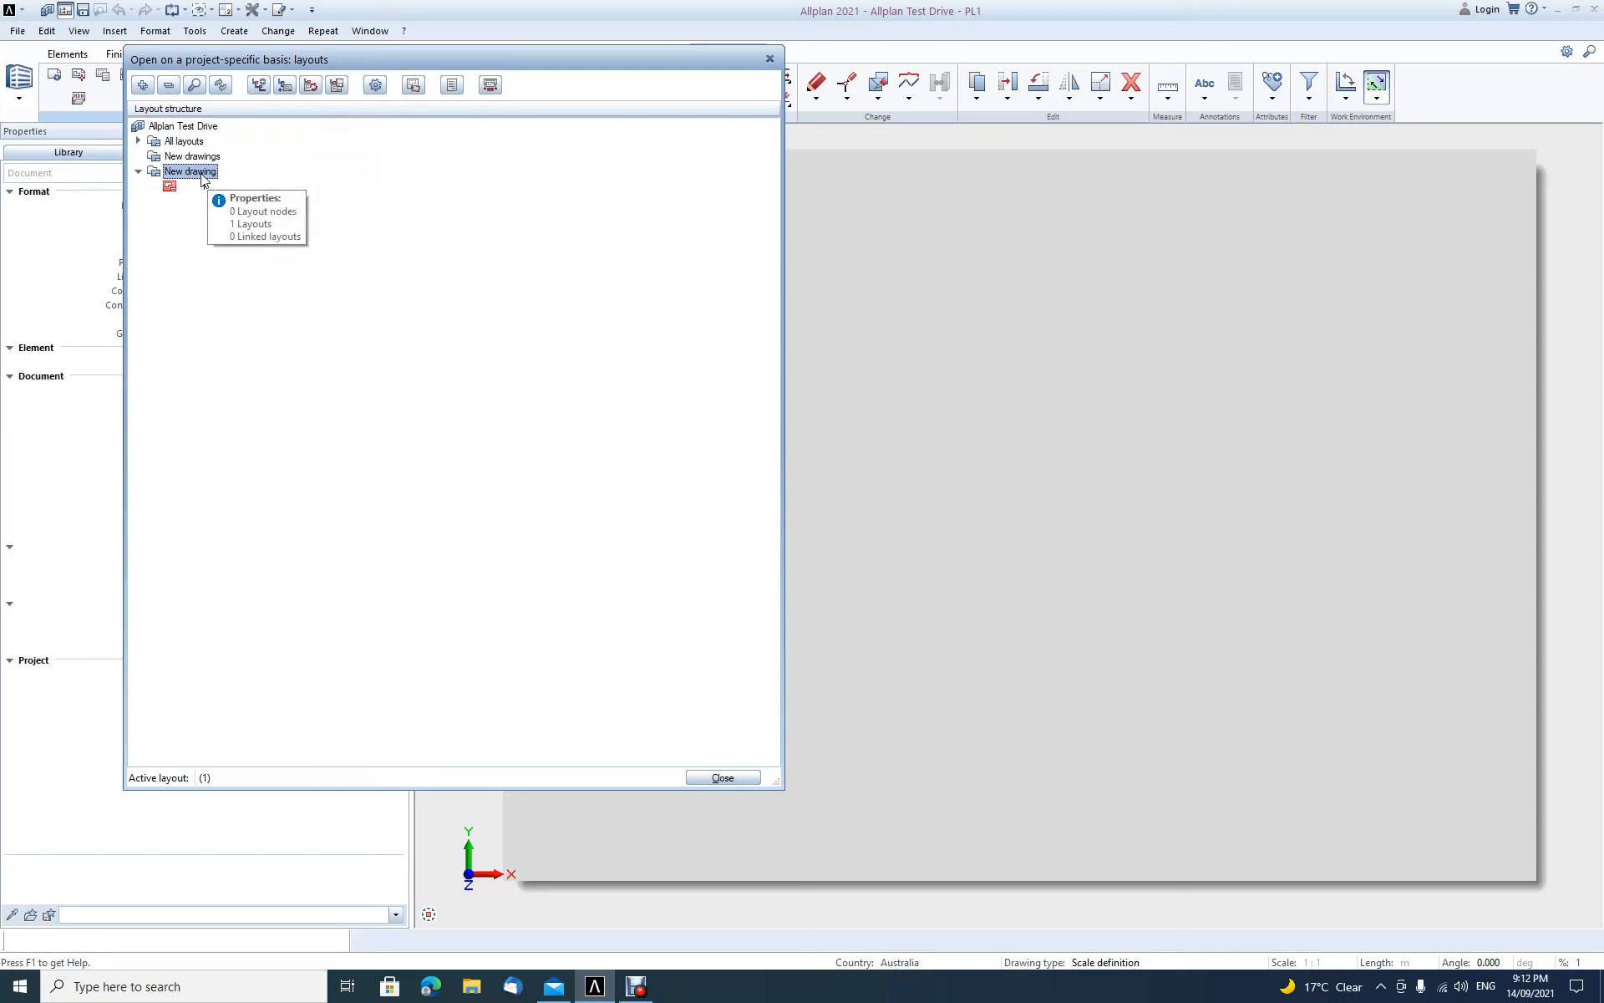
right_click(202, 177)
left_click(251, 193)
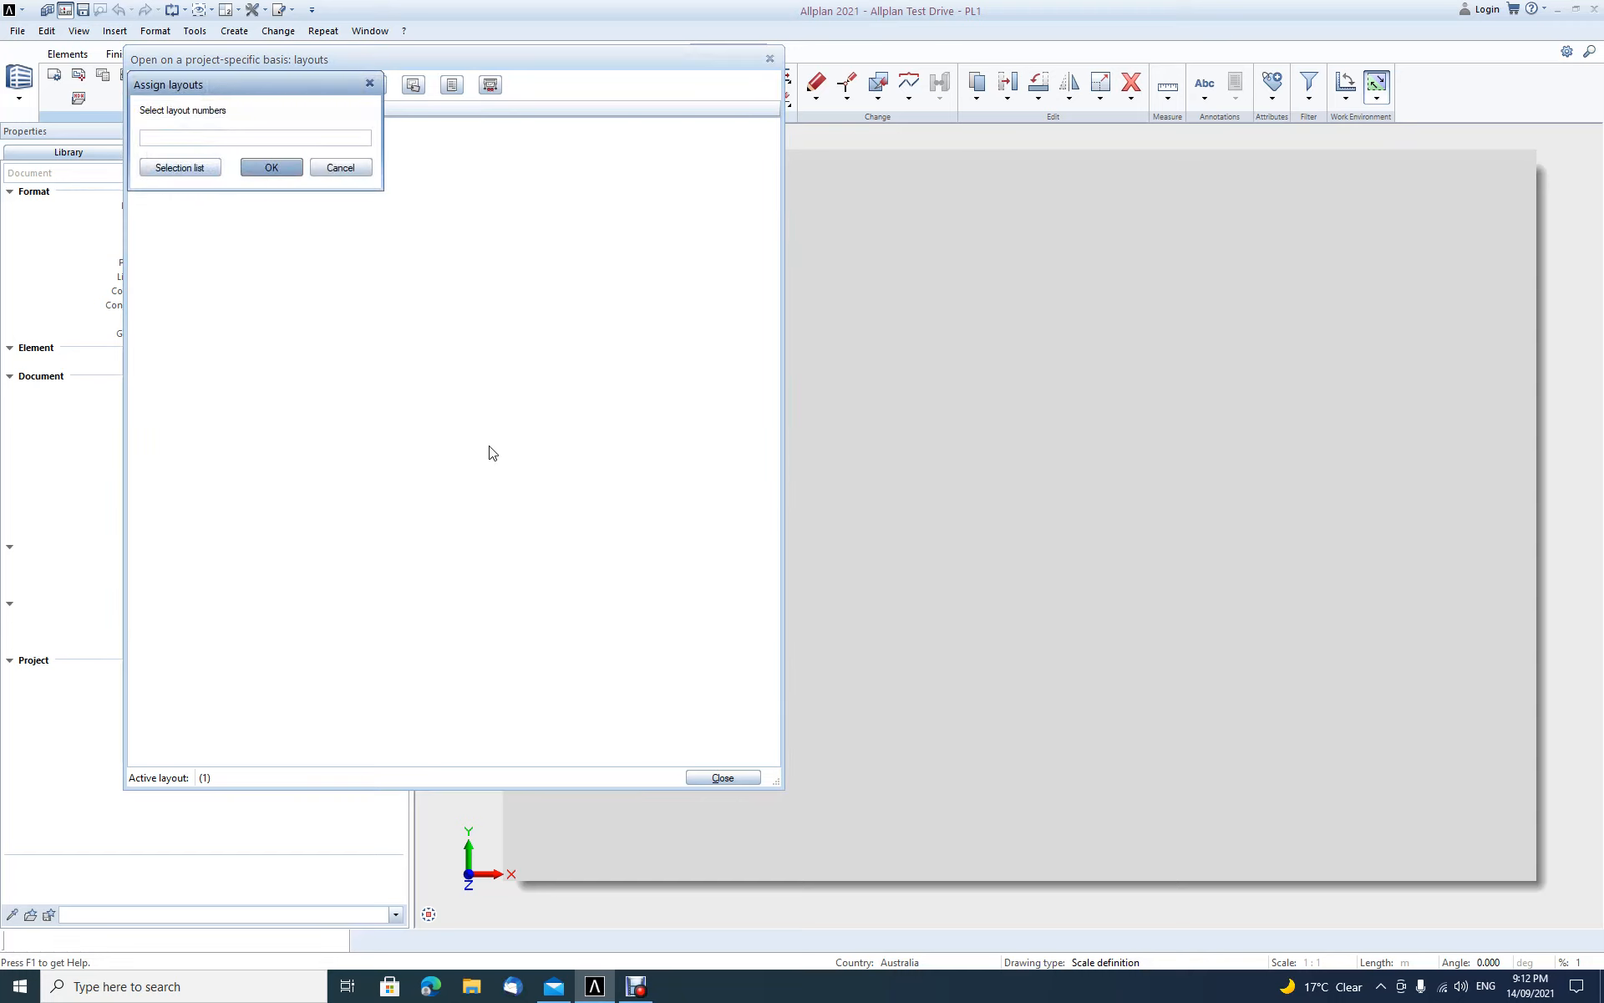
type("1-5")
key("Return")
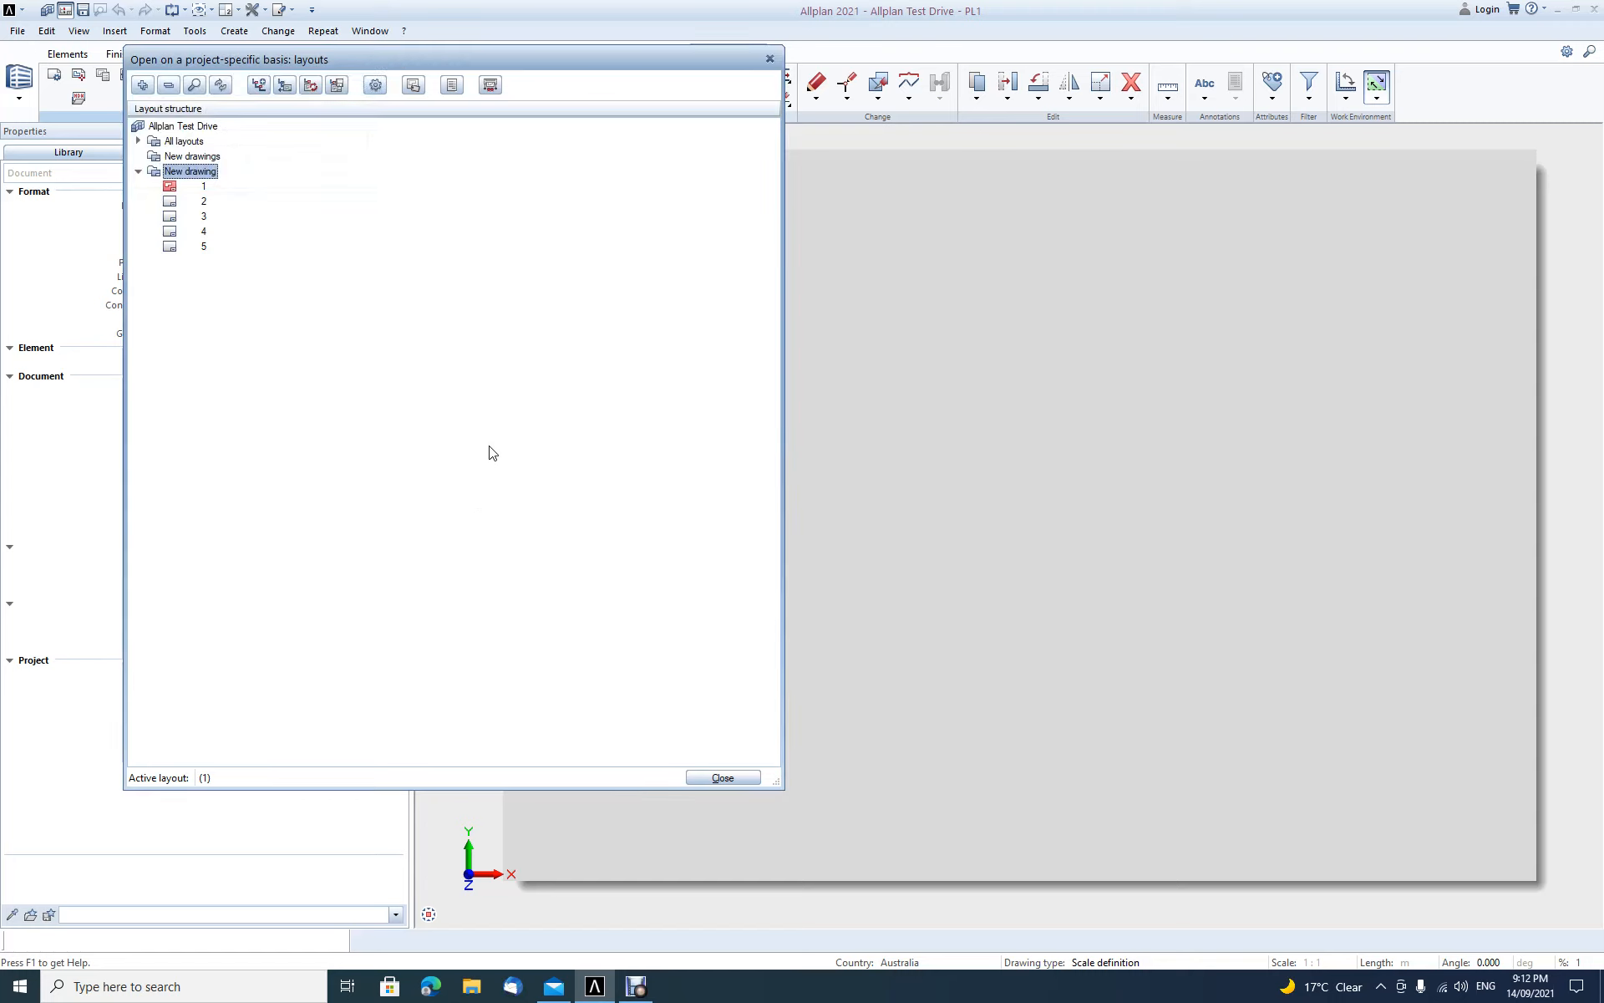
Step: Name layout 1 "Reinforcement of the slab" and leave the layout structure
left_click(205, 189)
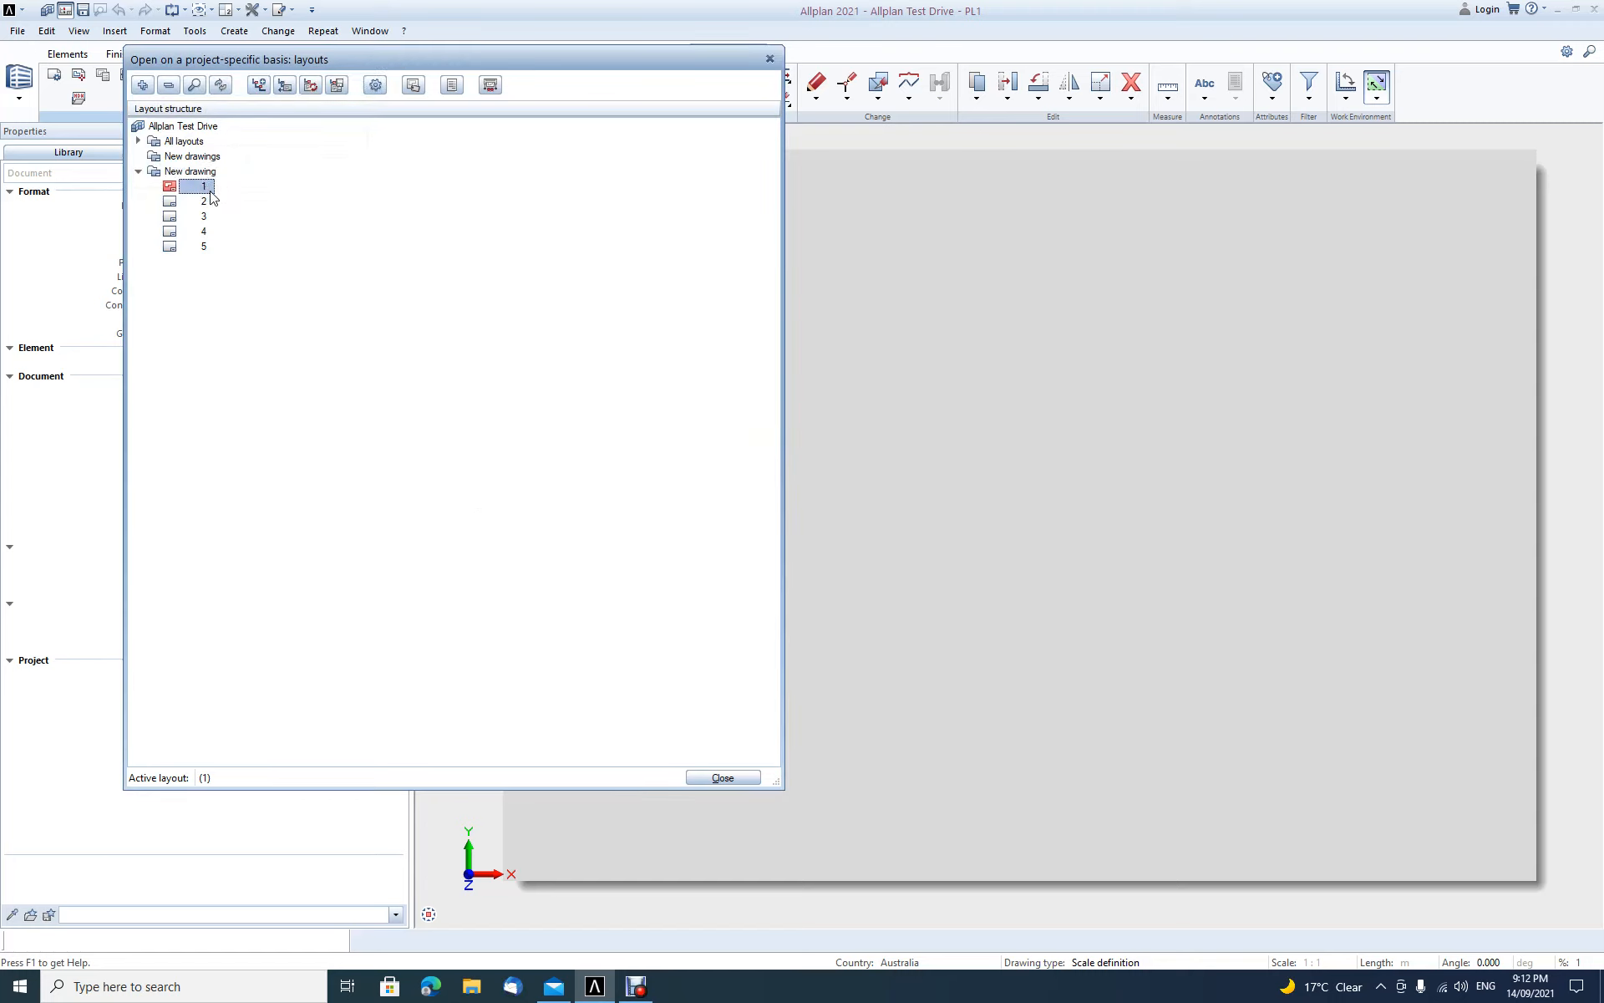
left_click(209, 189)
type("Reinforcement of the slab")
key("Return")
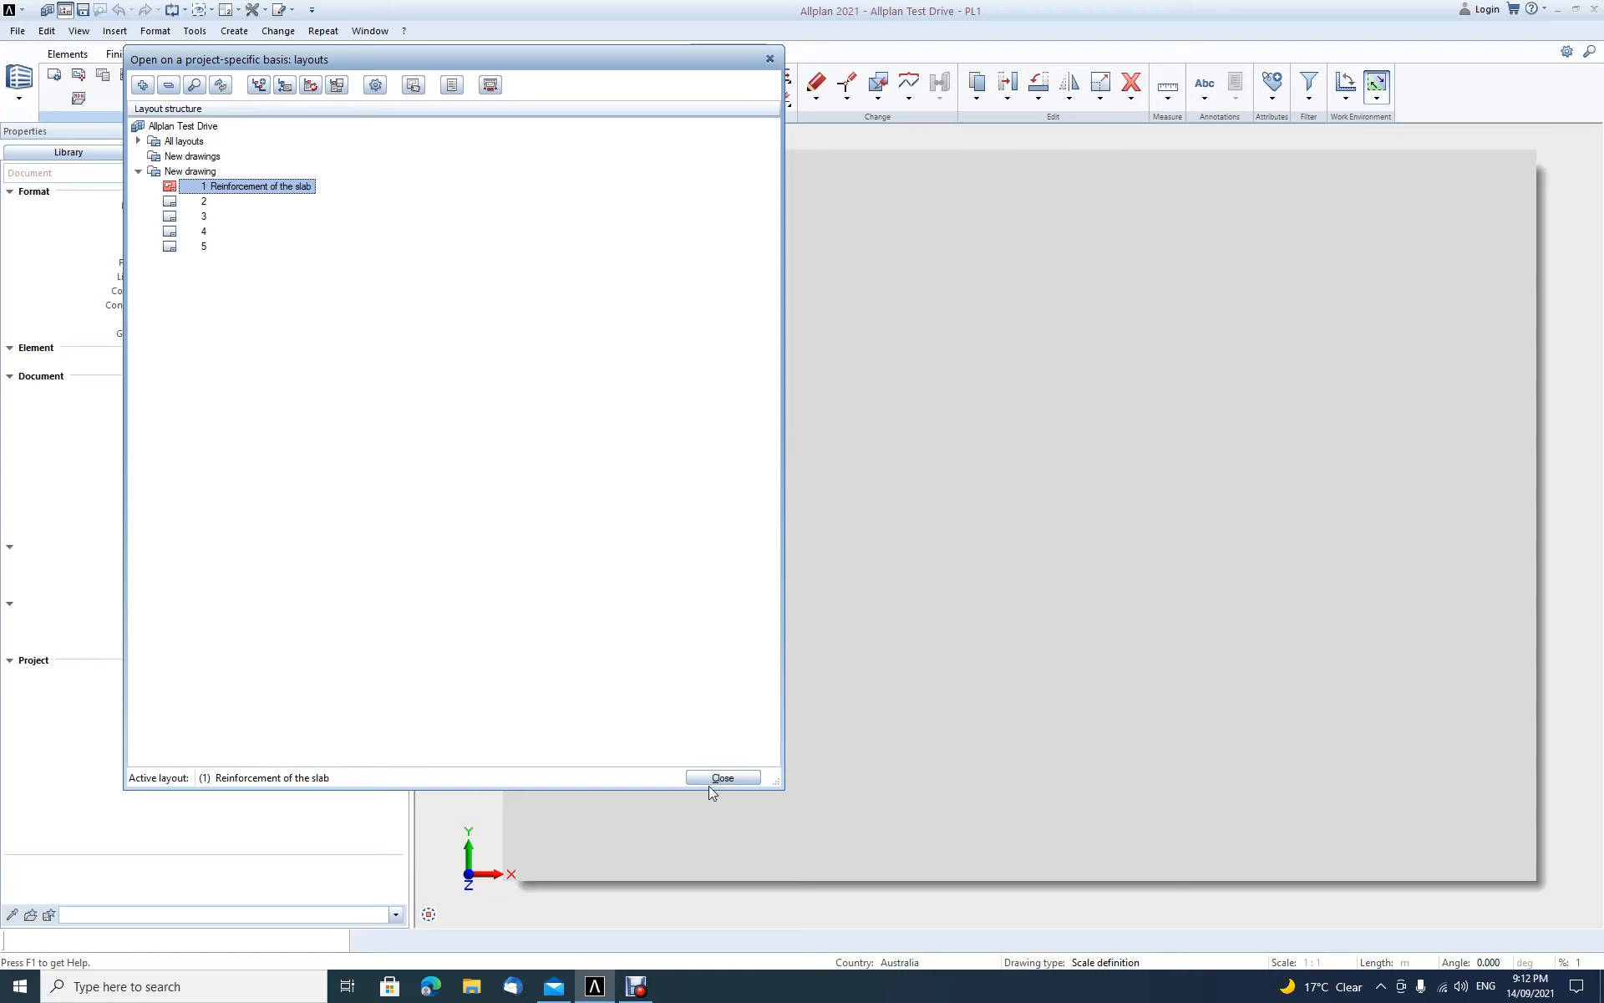
key("Escape")
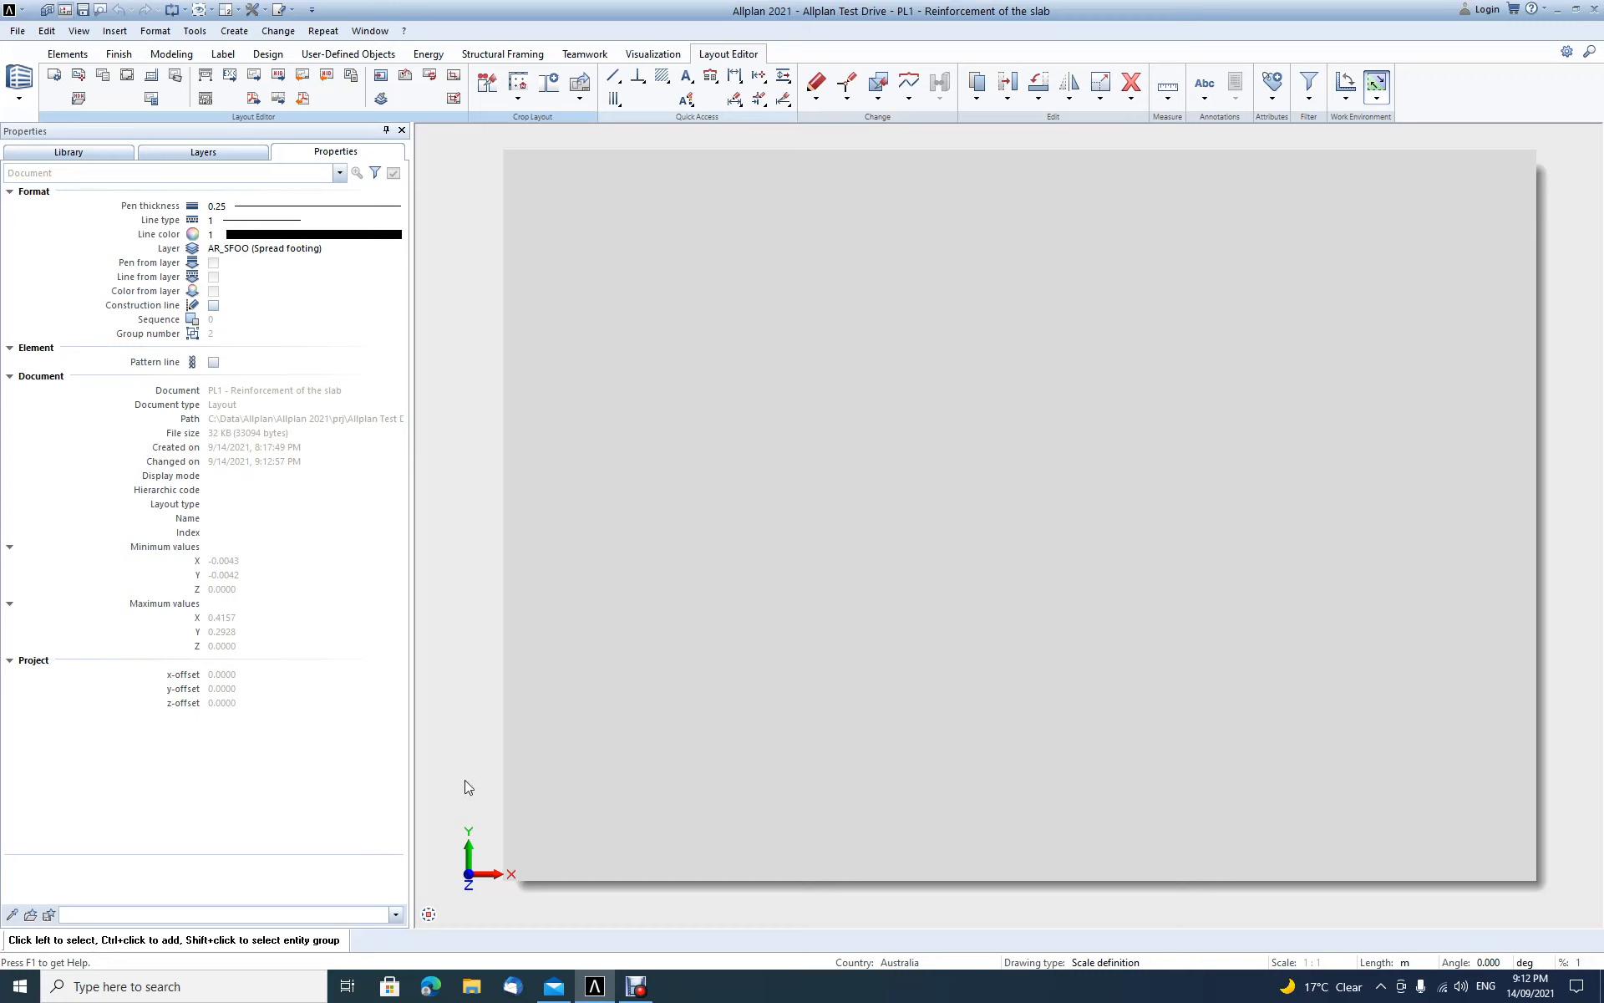
Step: Set the page format of the layout to DIN A3
left_click(55, 77)
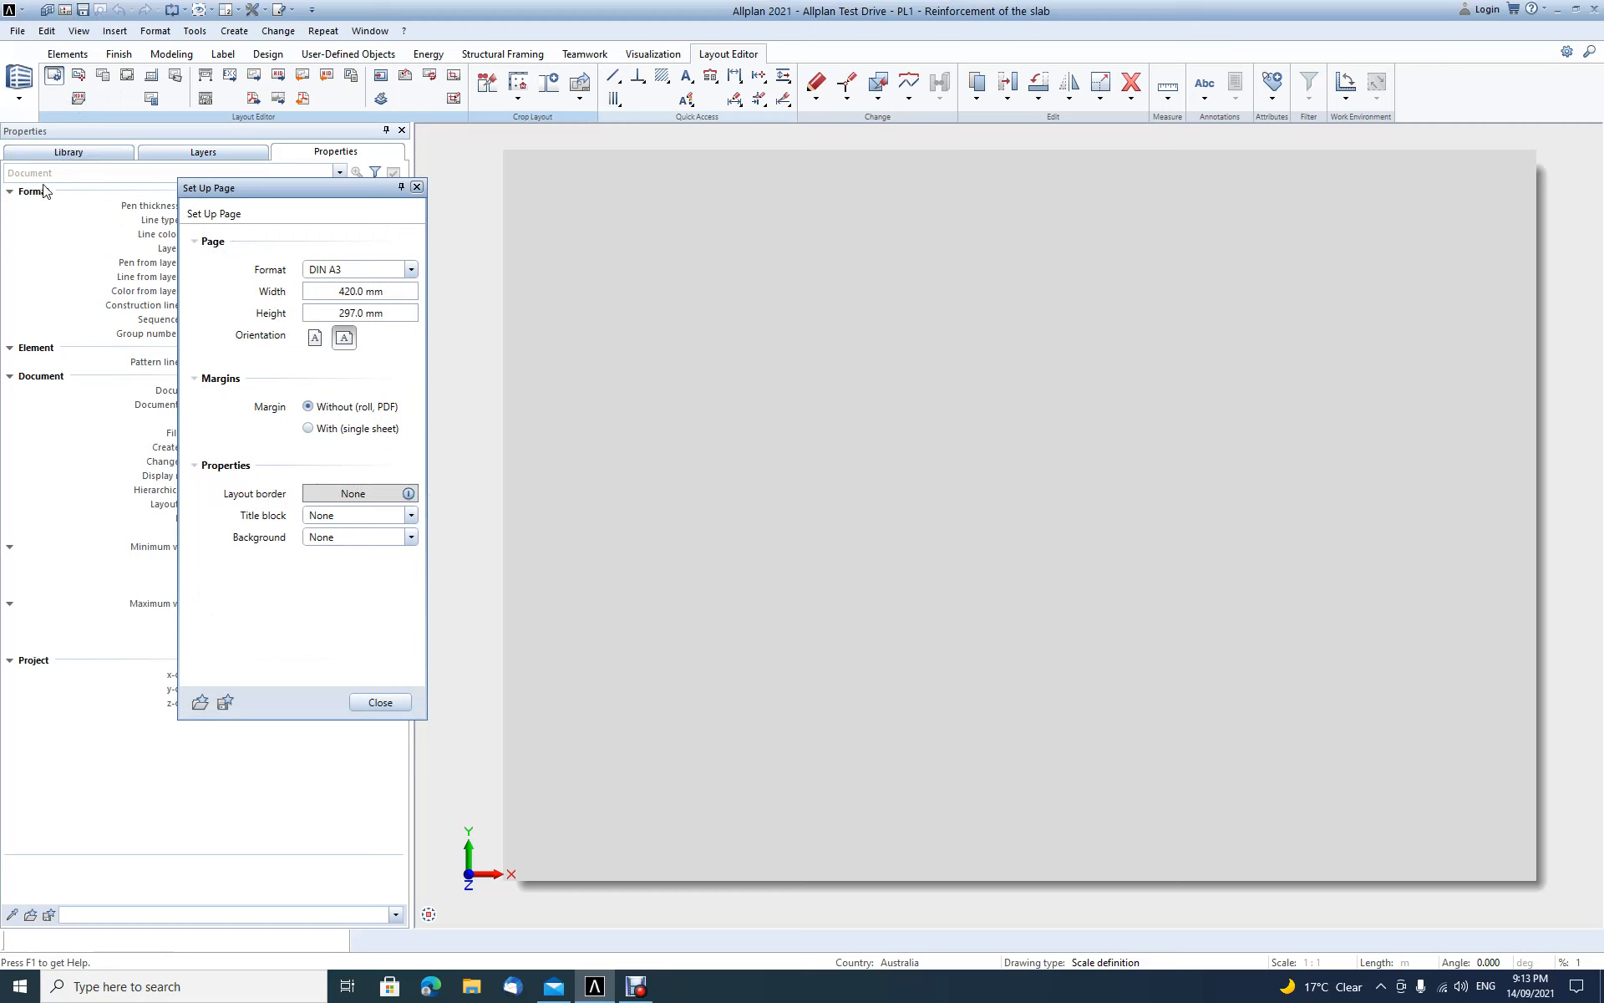
left_click(411, 269)
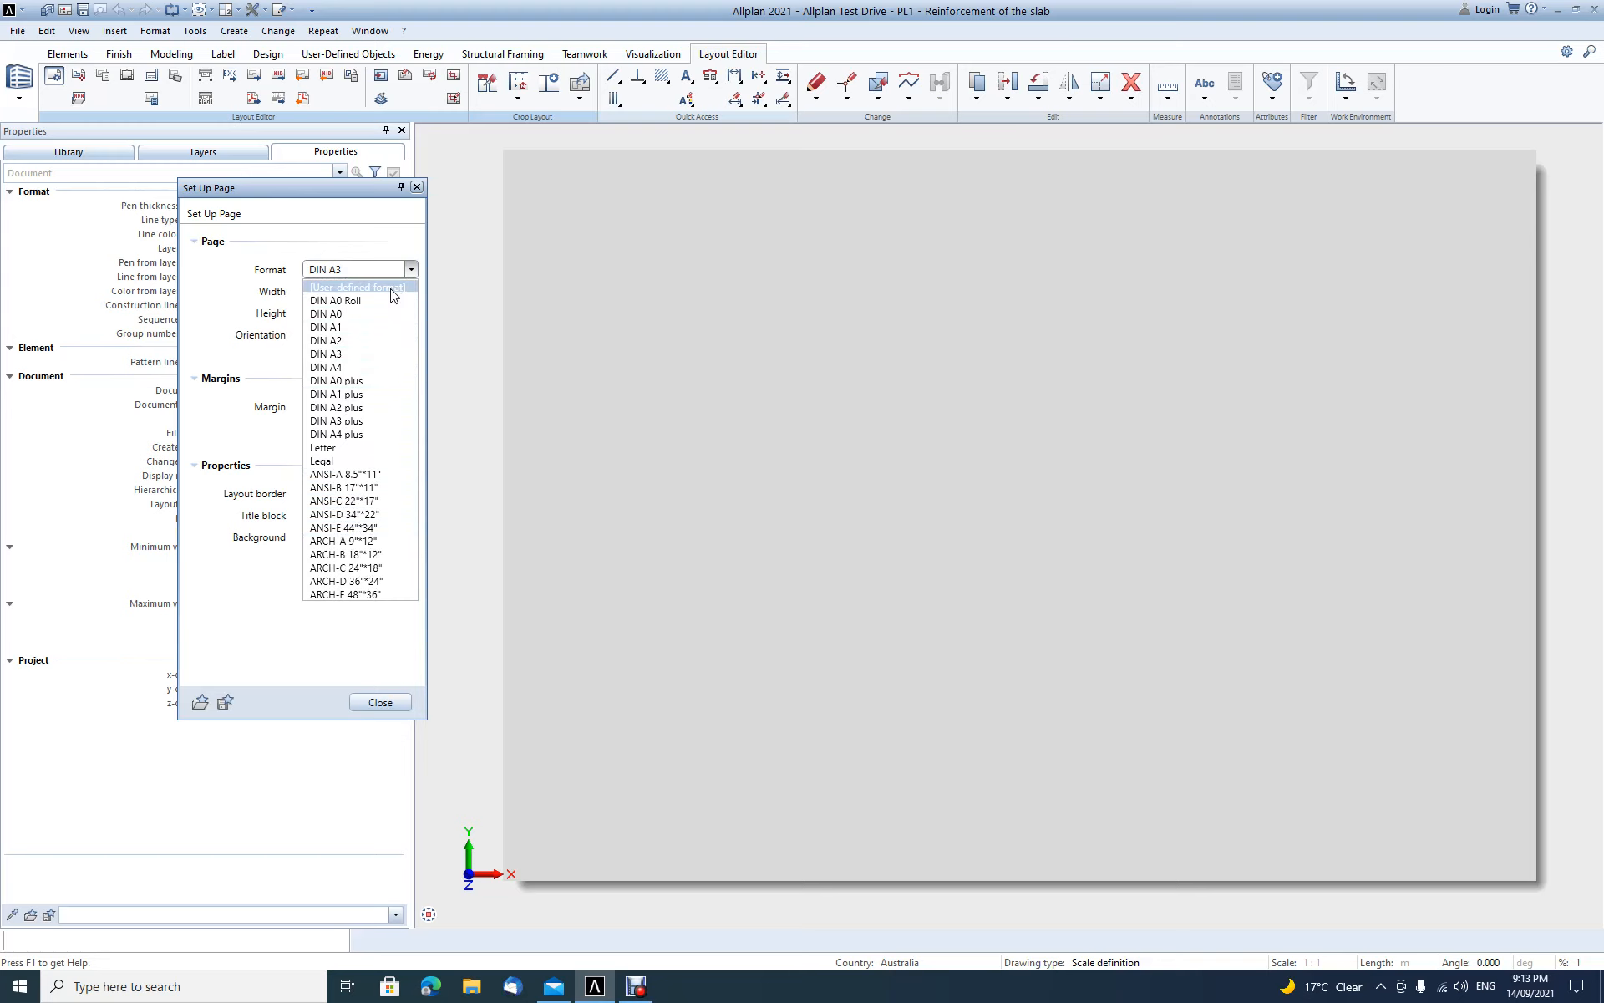
left_click(342, 359)
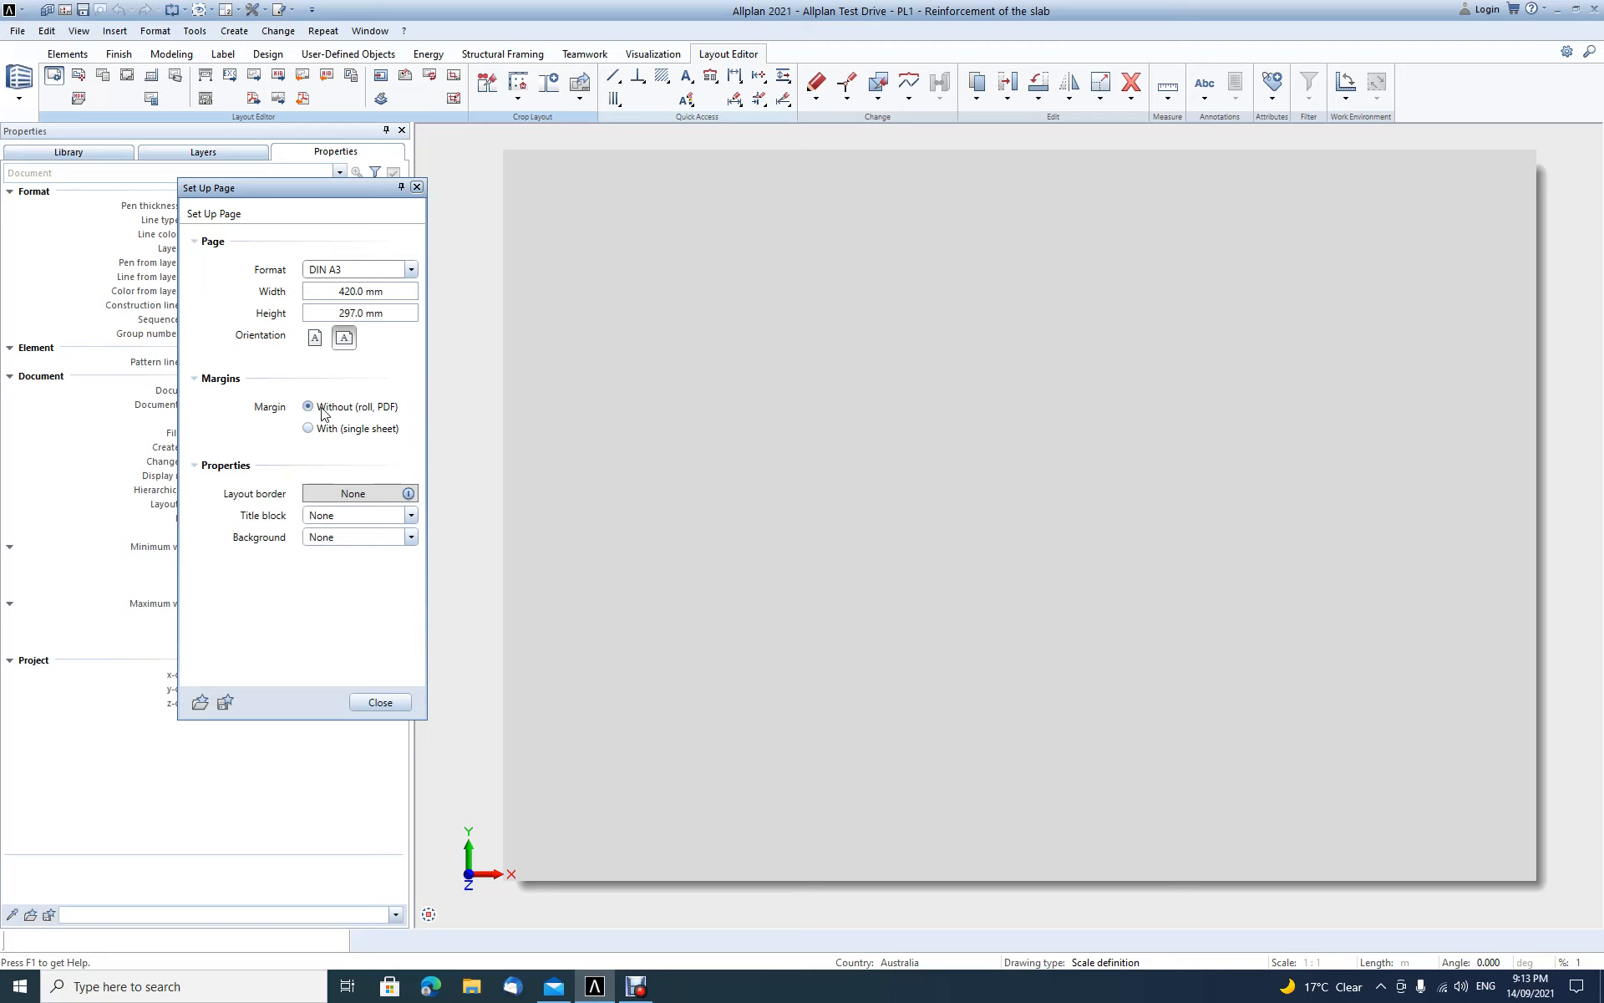
Step: Give the page a layout border of type Filing margin (DIN 824 A)
left_click(353, 494)
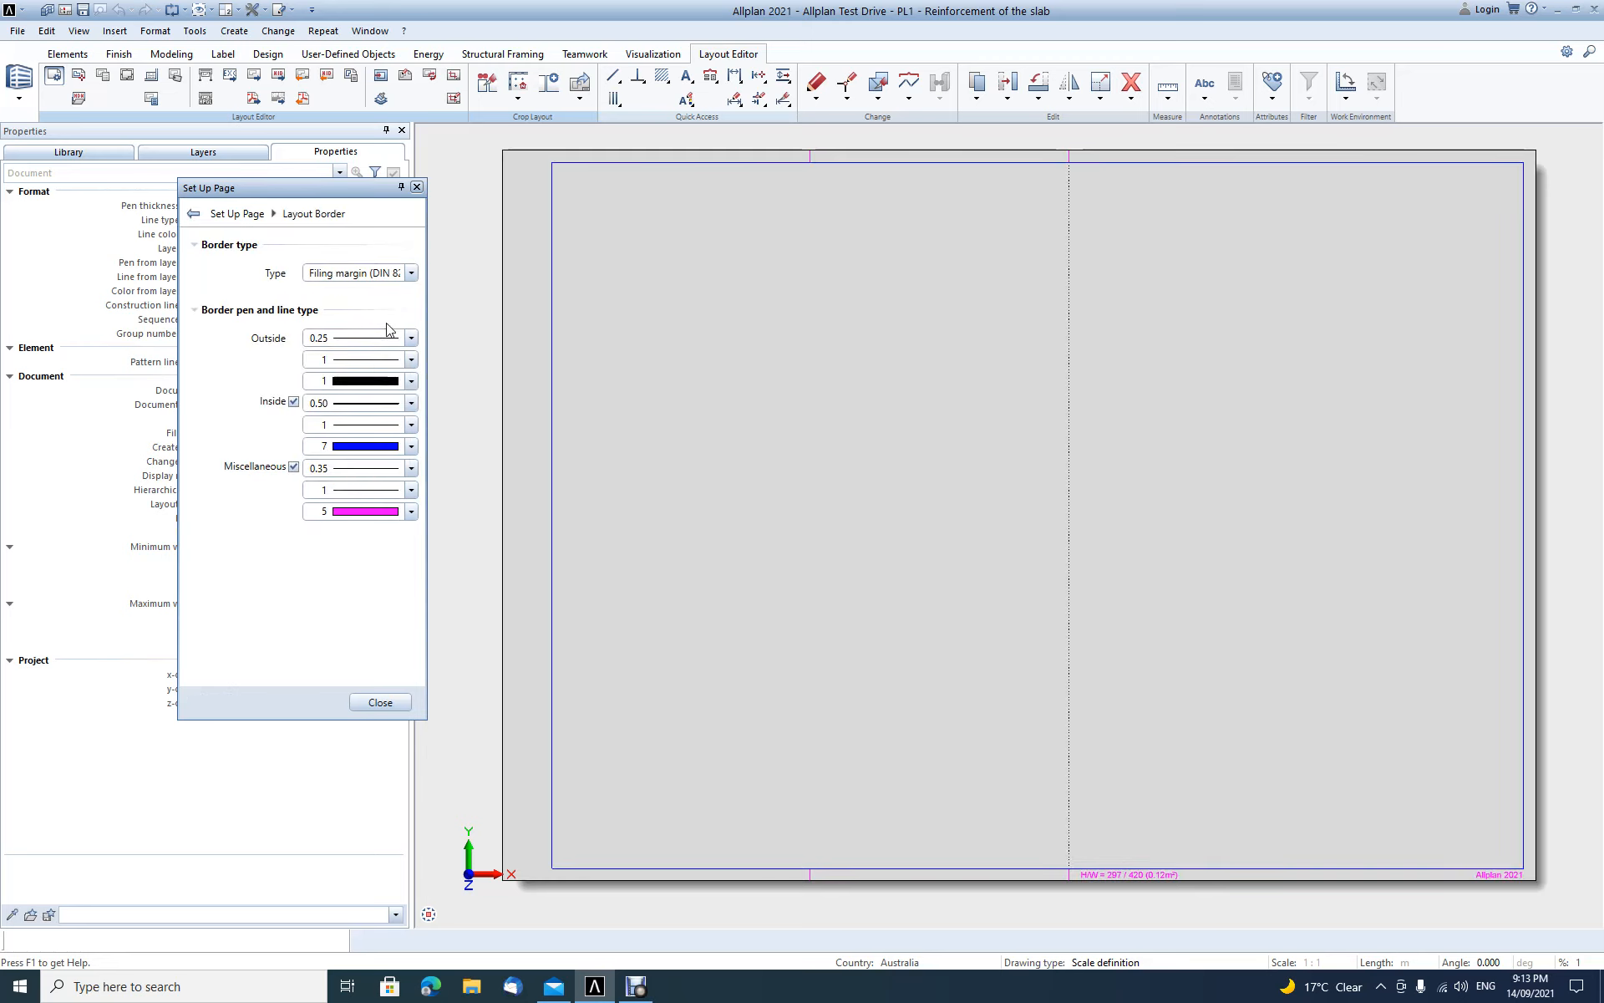
left_click(411, 274)
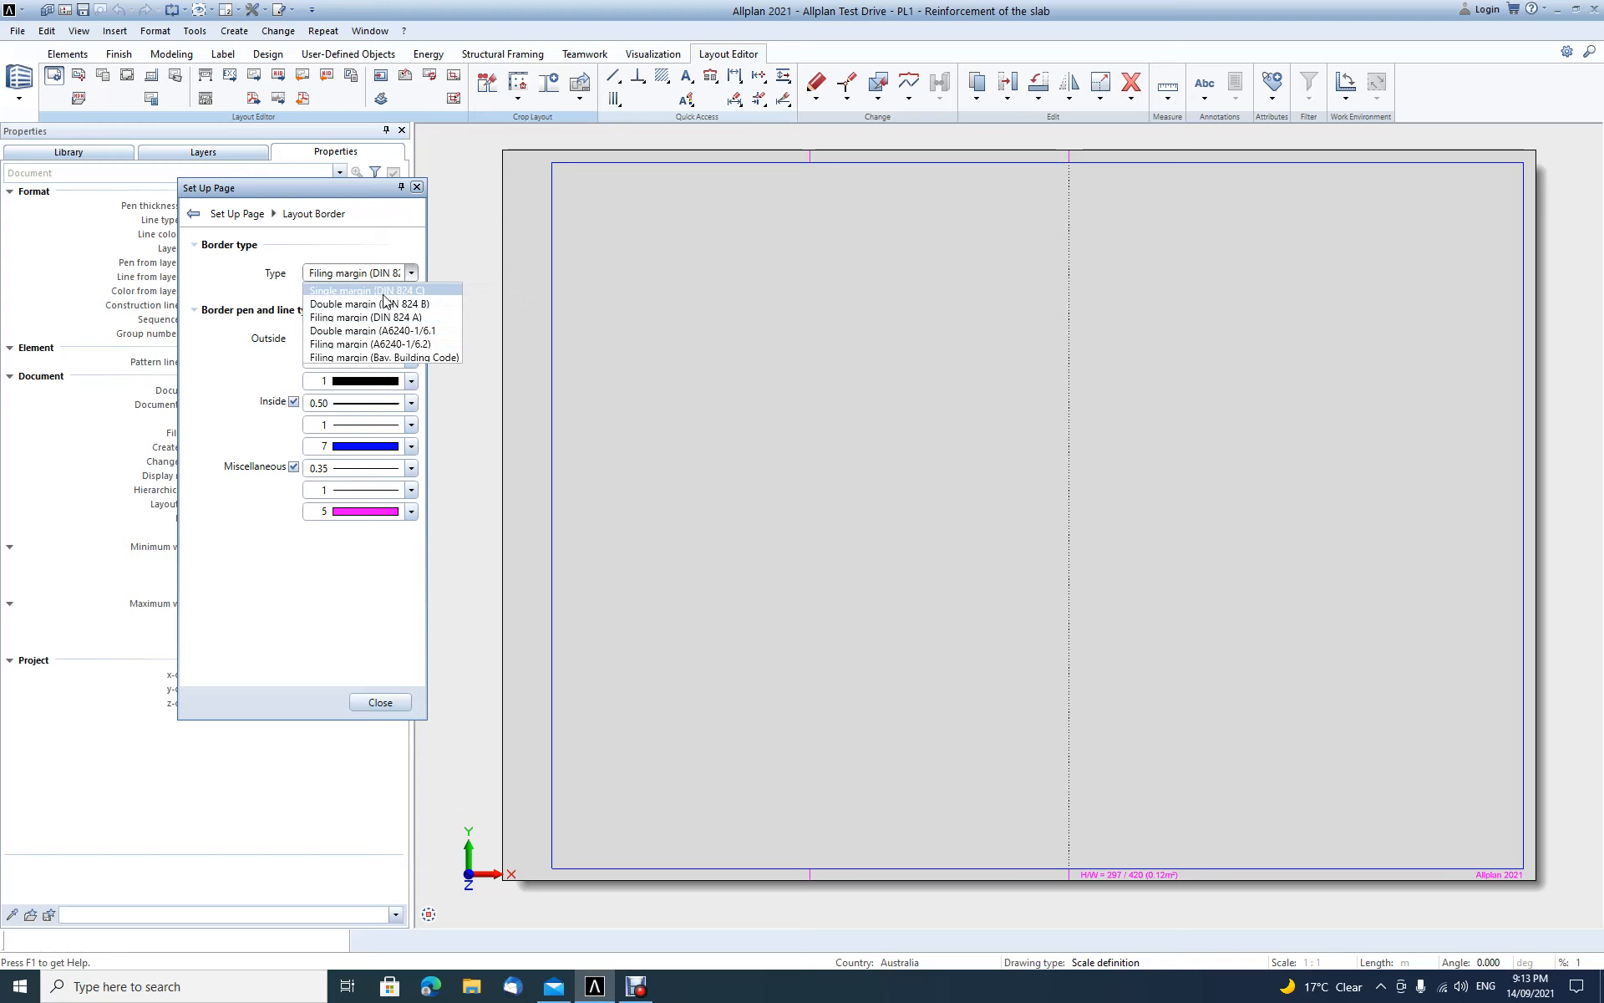
left_click(385, 311)
left_click(411, 274)
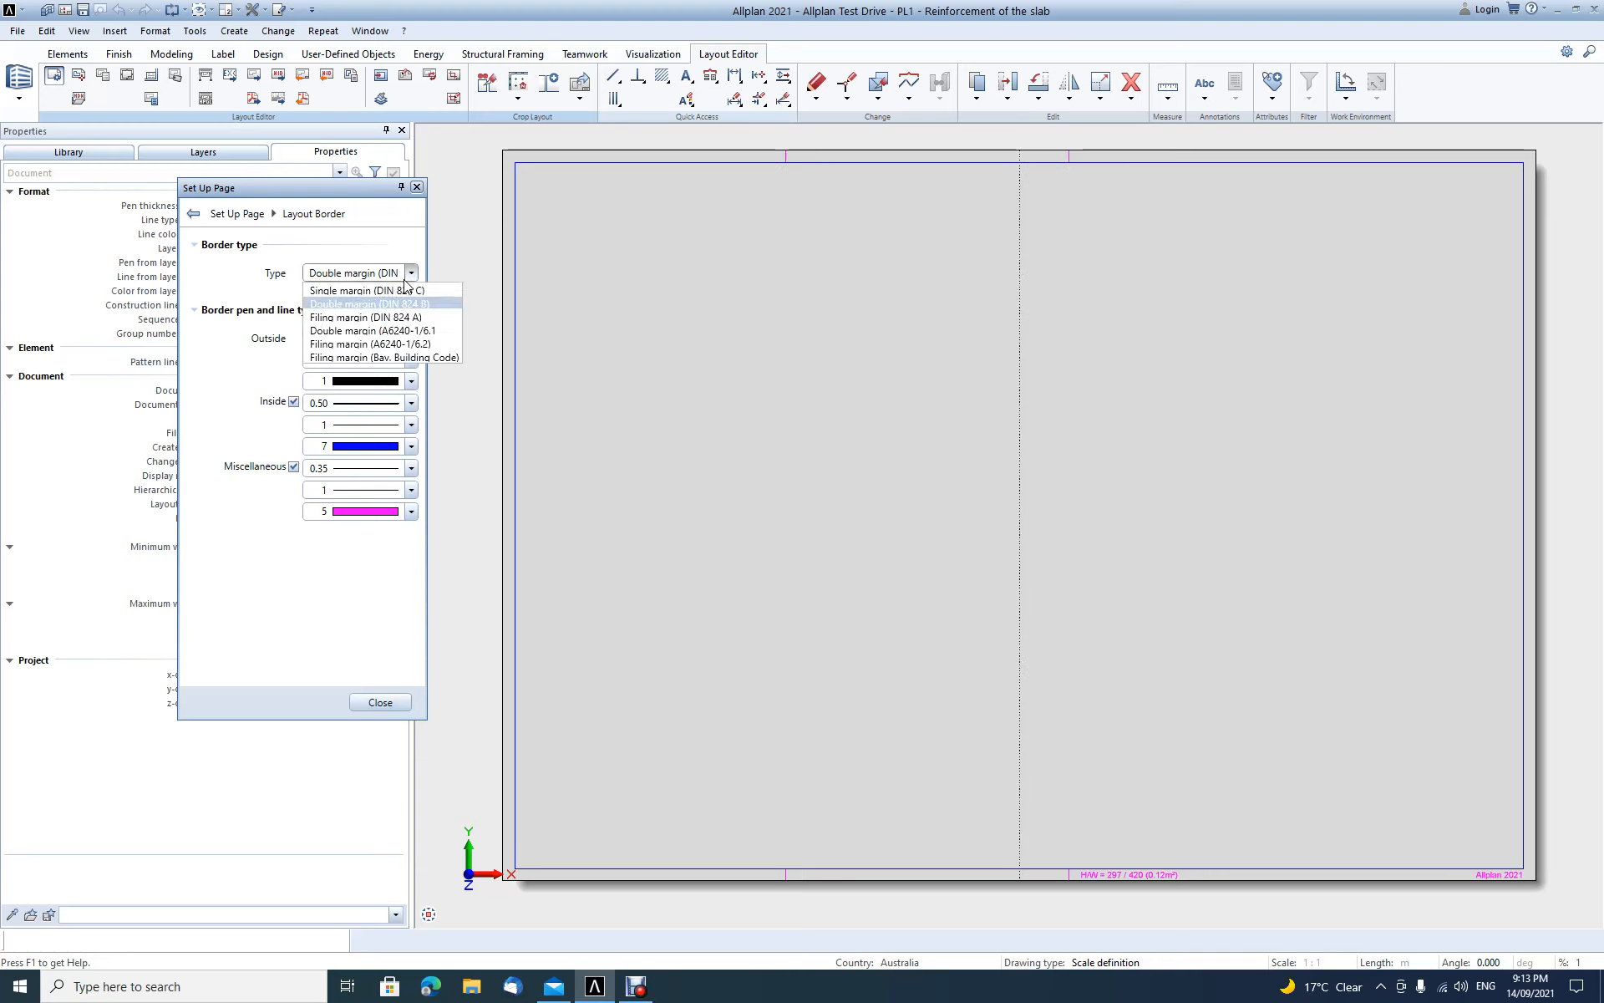
left_click(381, 318)
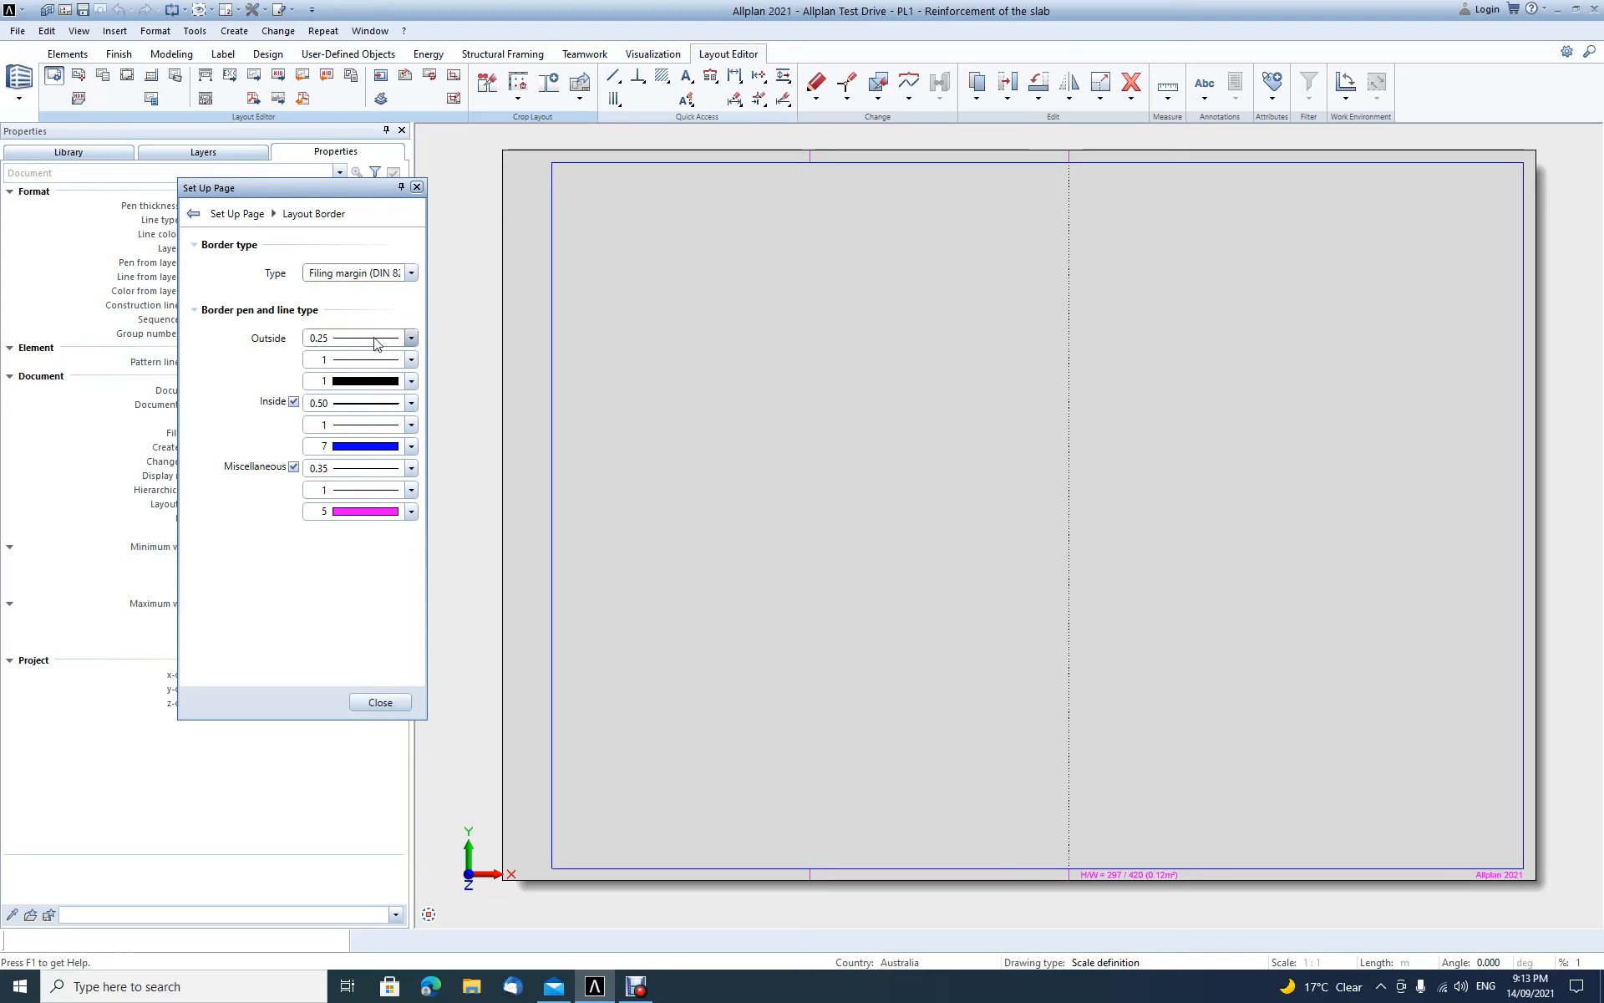
left_click(376, 702)
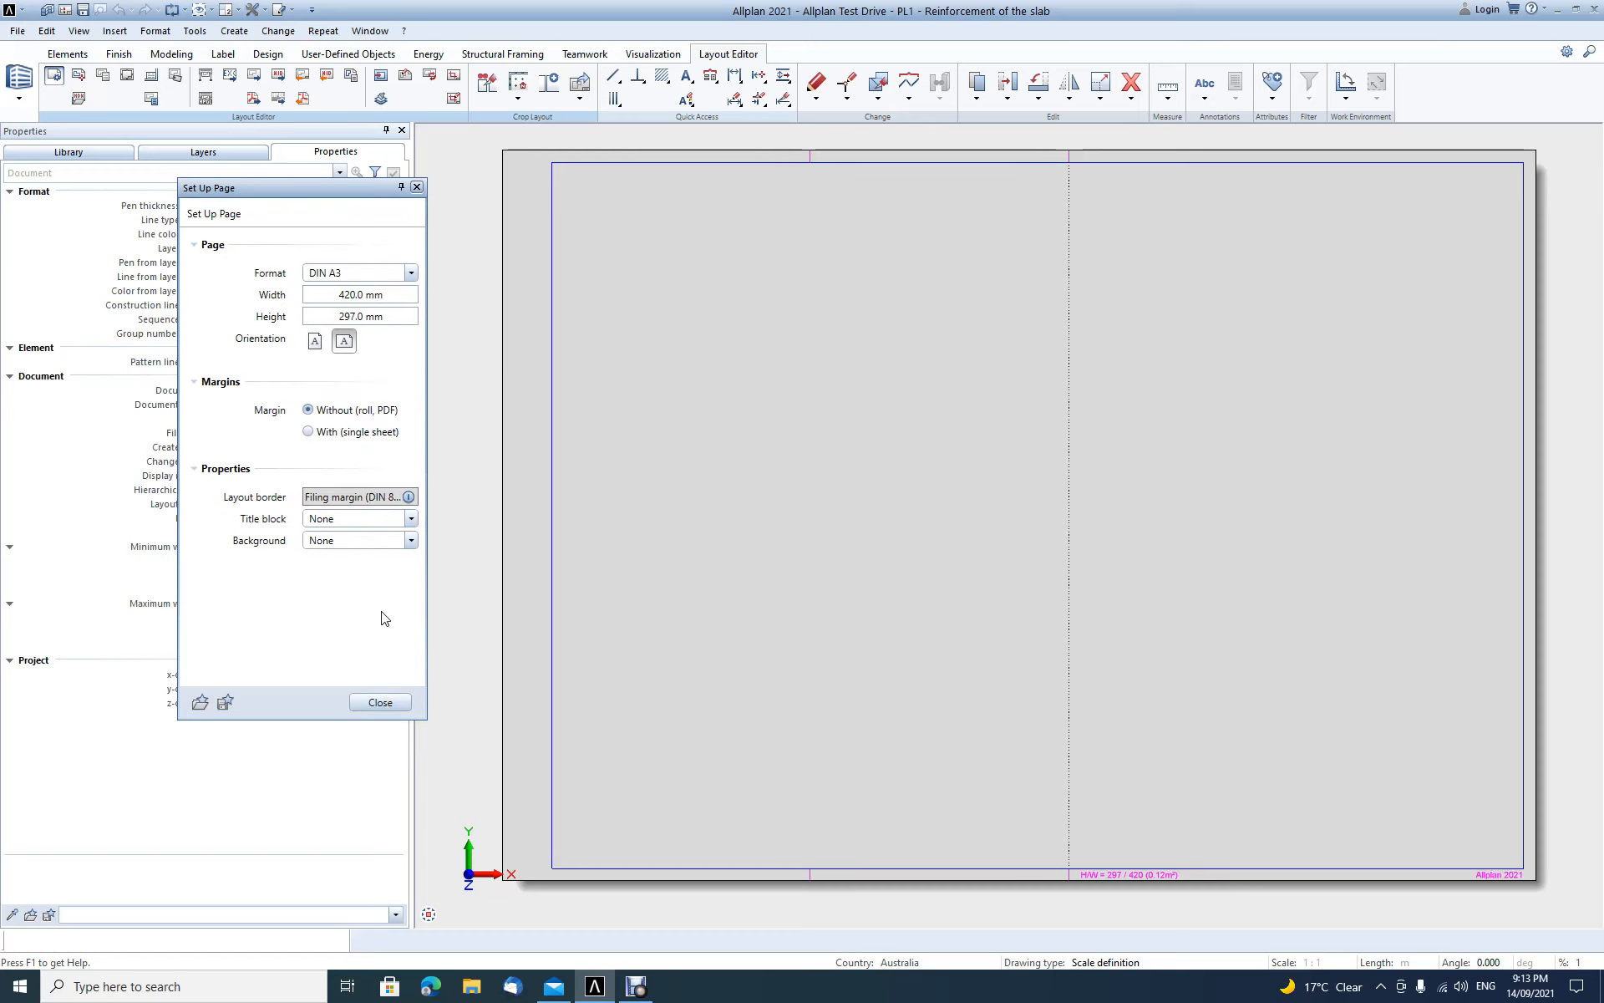
Step: Add a label title block to the page using style 12 Title block 1 from the default Layout Labels
left_click(326, 519)
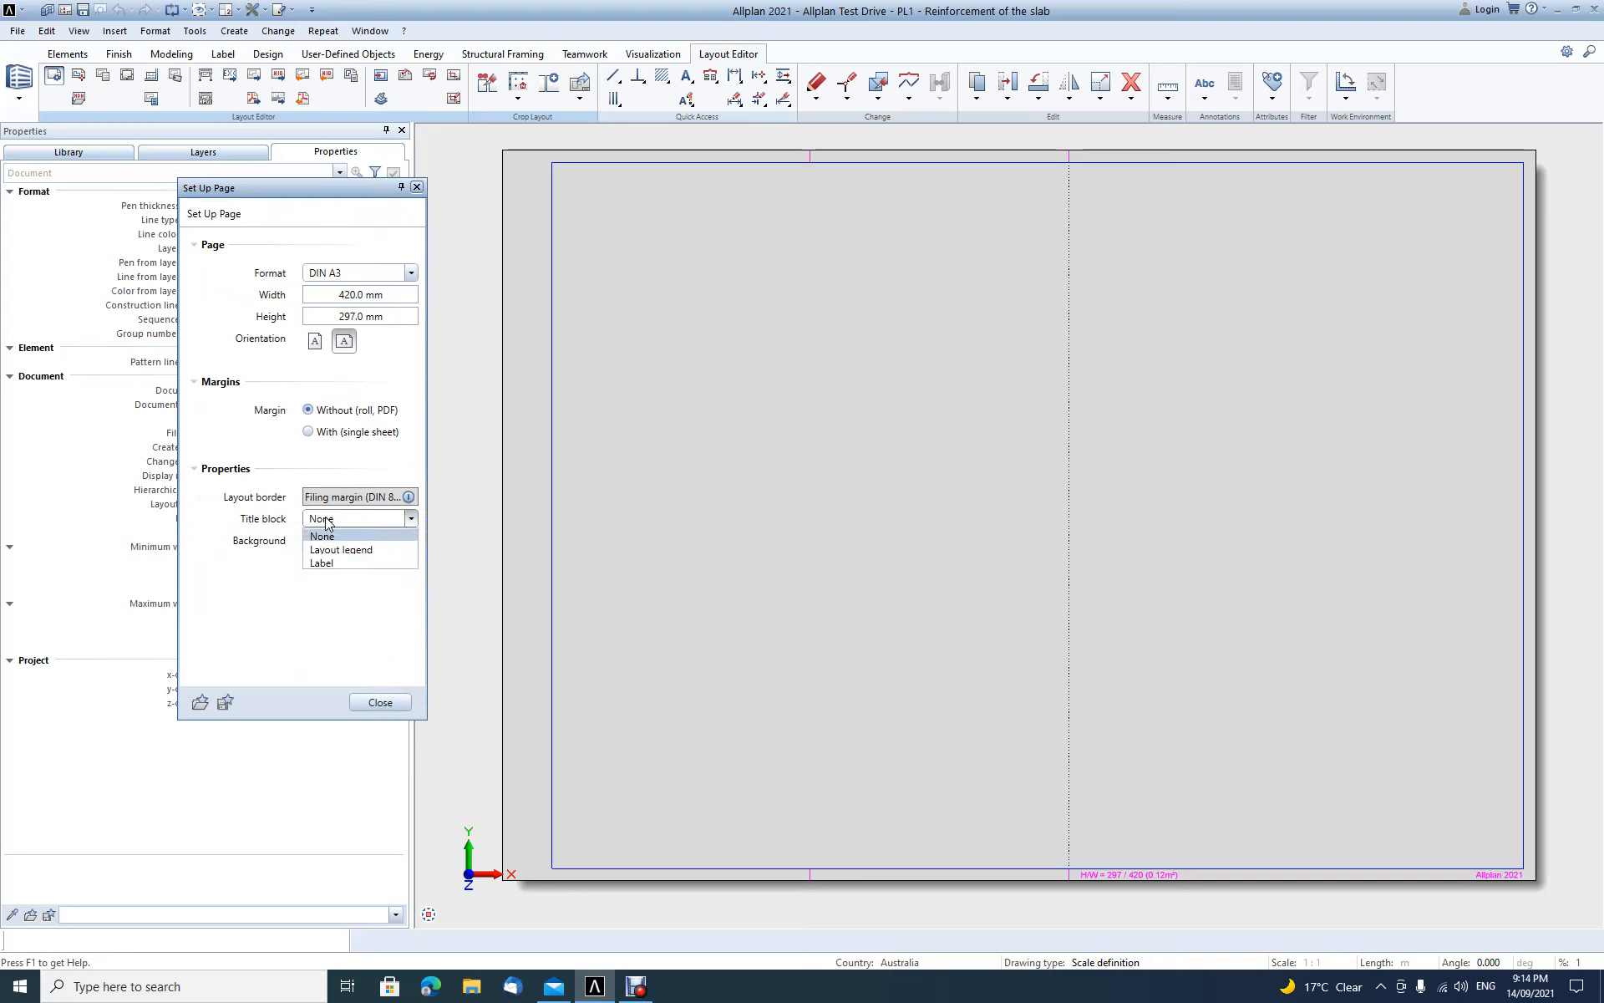
left_click(325, 562)
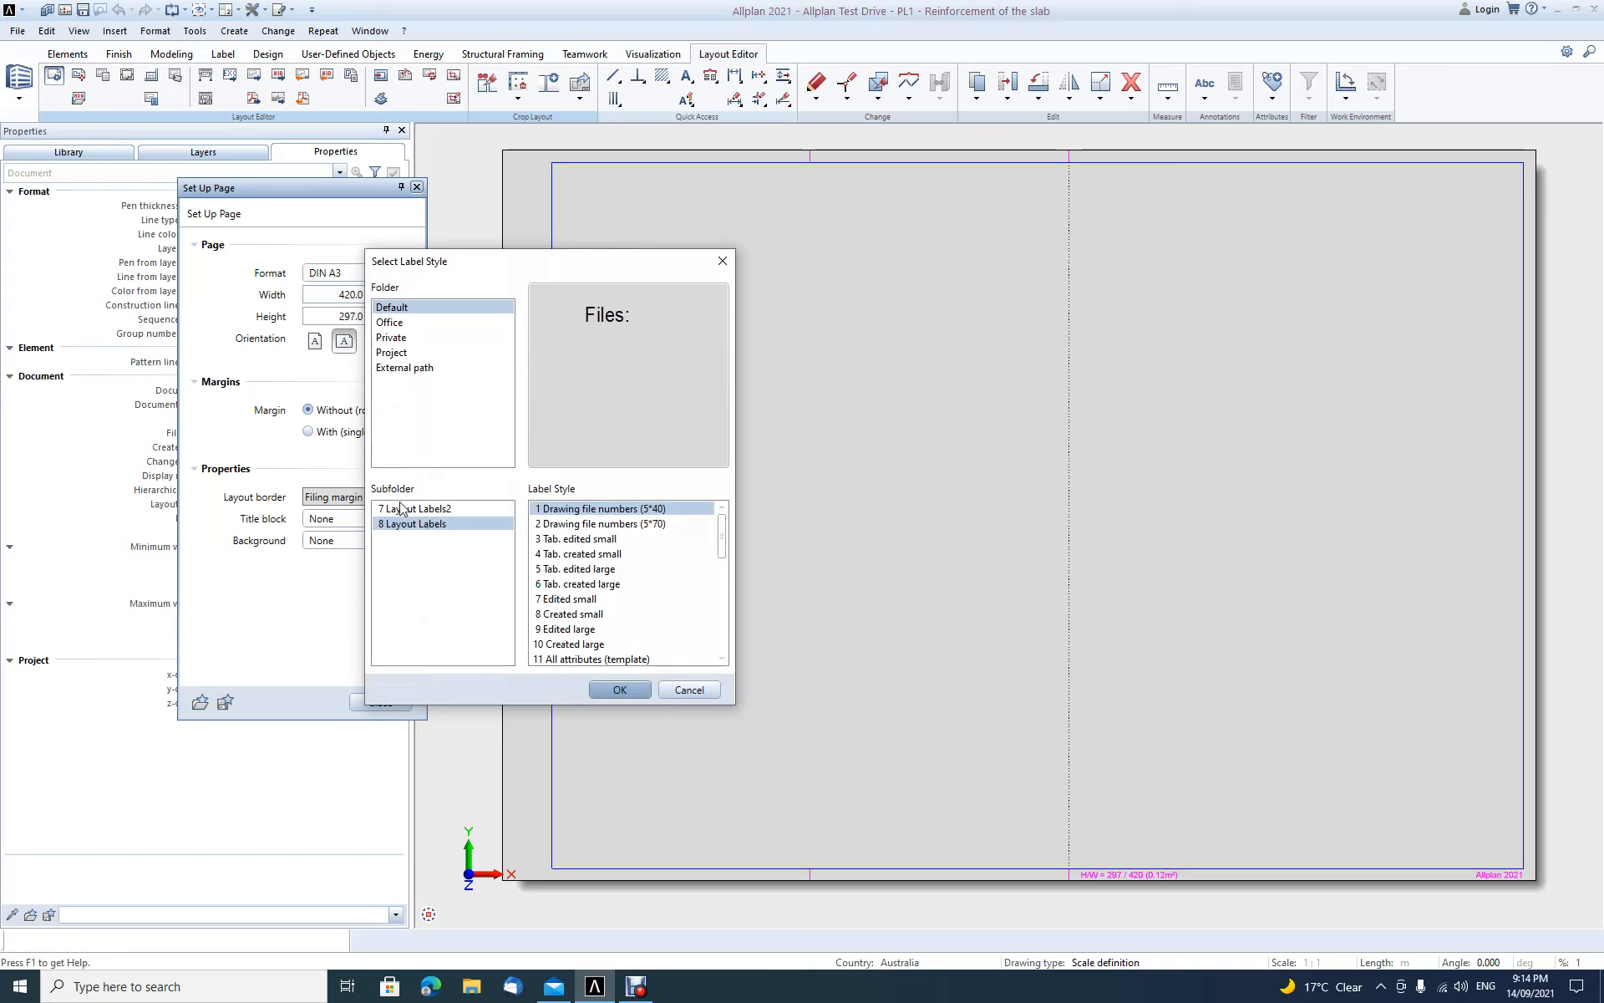
left_click(545, 525)
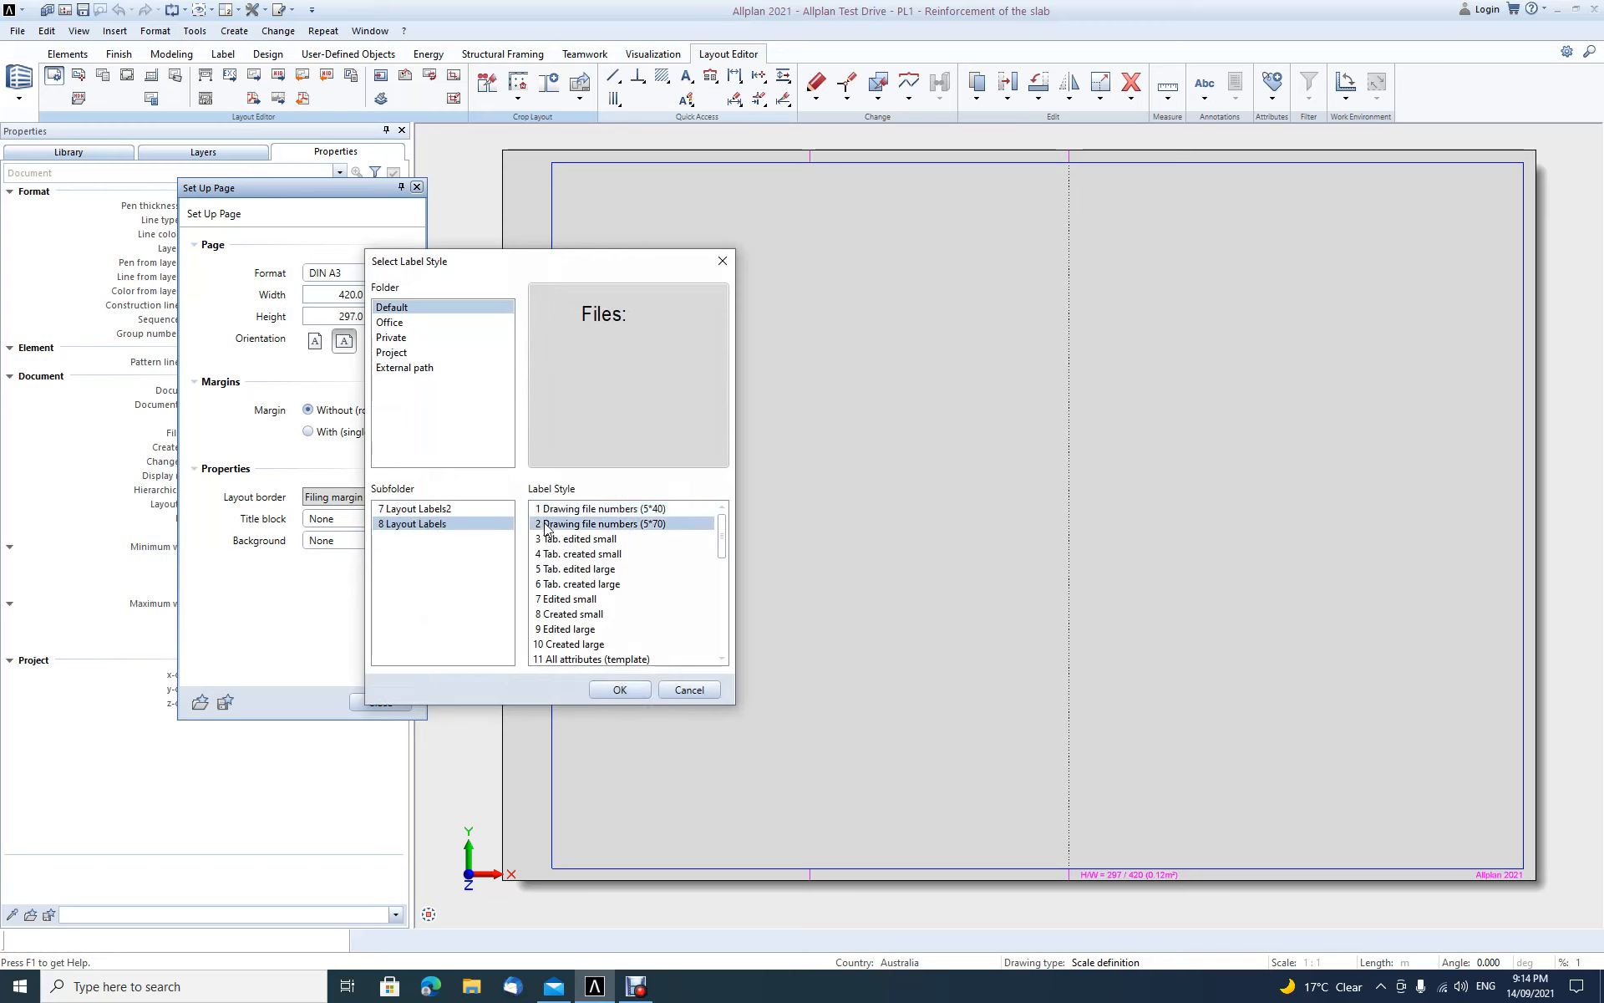
key("Down")
key("Down")
key("Down")
key("Down")
key("Down")
key("Down")
key("Down")
key("Down")
key("Down")
key("Down")
key("Down")
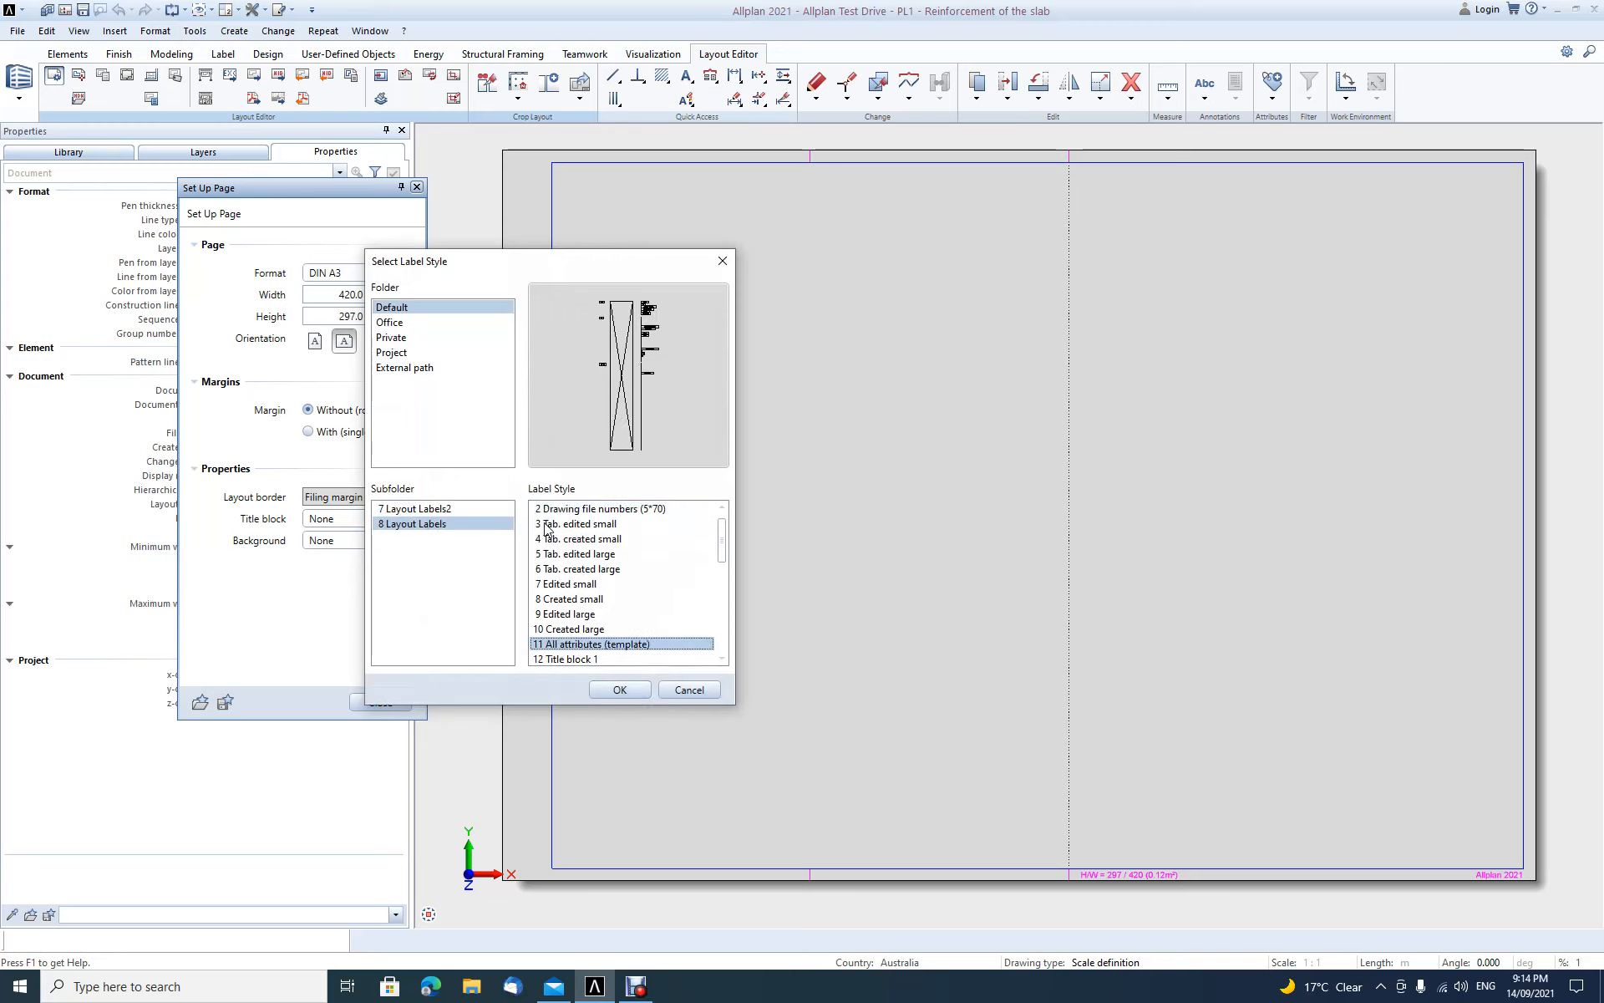
key("Down")
key("Down")
key("Down")
key("Down")
key("Down")
key("Down")
key("Down")
key("Down")
key("Down")
key("Down")
key("Down")
key("Down")
key("Down")
key("Down")
key("Down")
key("Down")
key("Down")
key("Down")
key("Down")
key("Down")
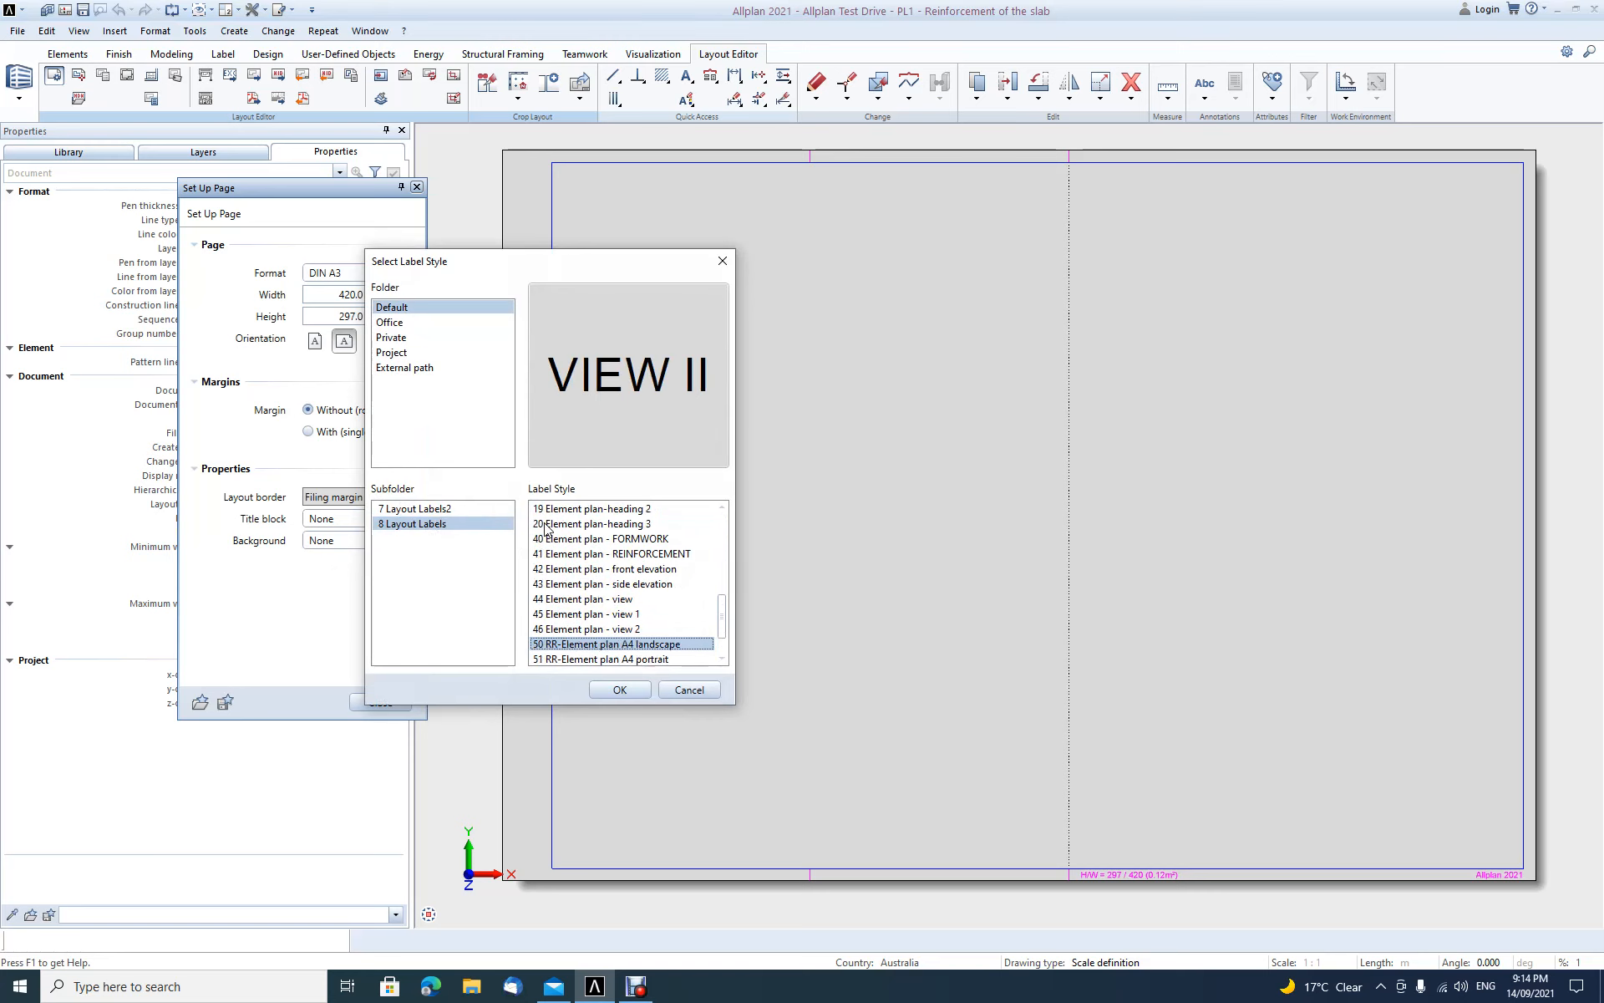
key("Down")
key("Up")
key("Up")
key("Up")
key("Up")
key("Up")
key("Up")
key("Up")
key("Up")
key("Up")
key("Up")
key("Up")
key("Up")
key("Up")
key("Up")
key("Up")
key("Up")
key("Up")
key("Up")
key("Up")
key("Up")
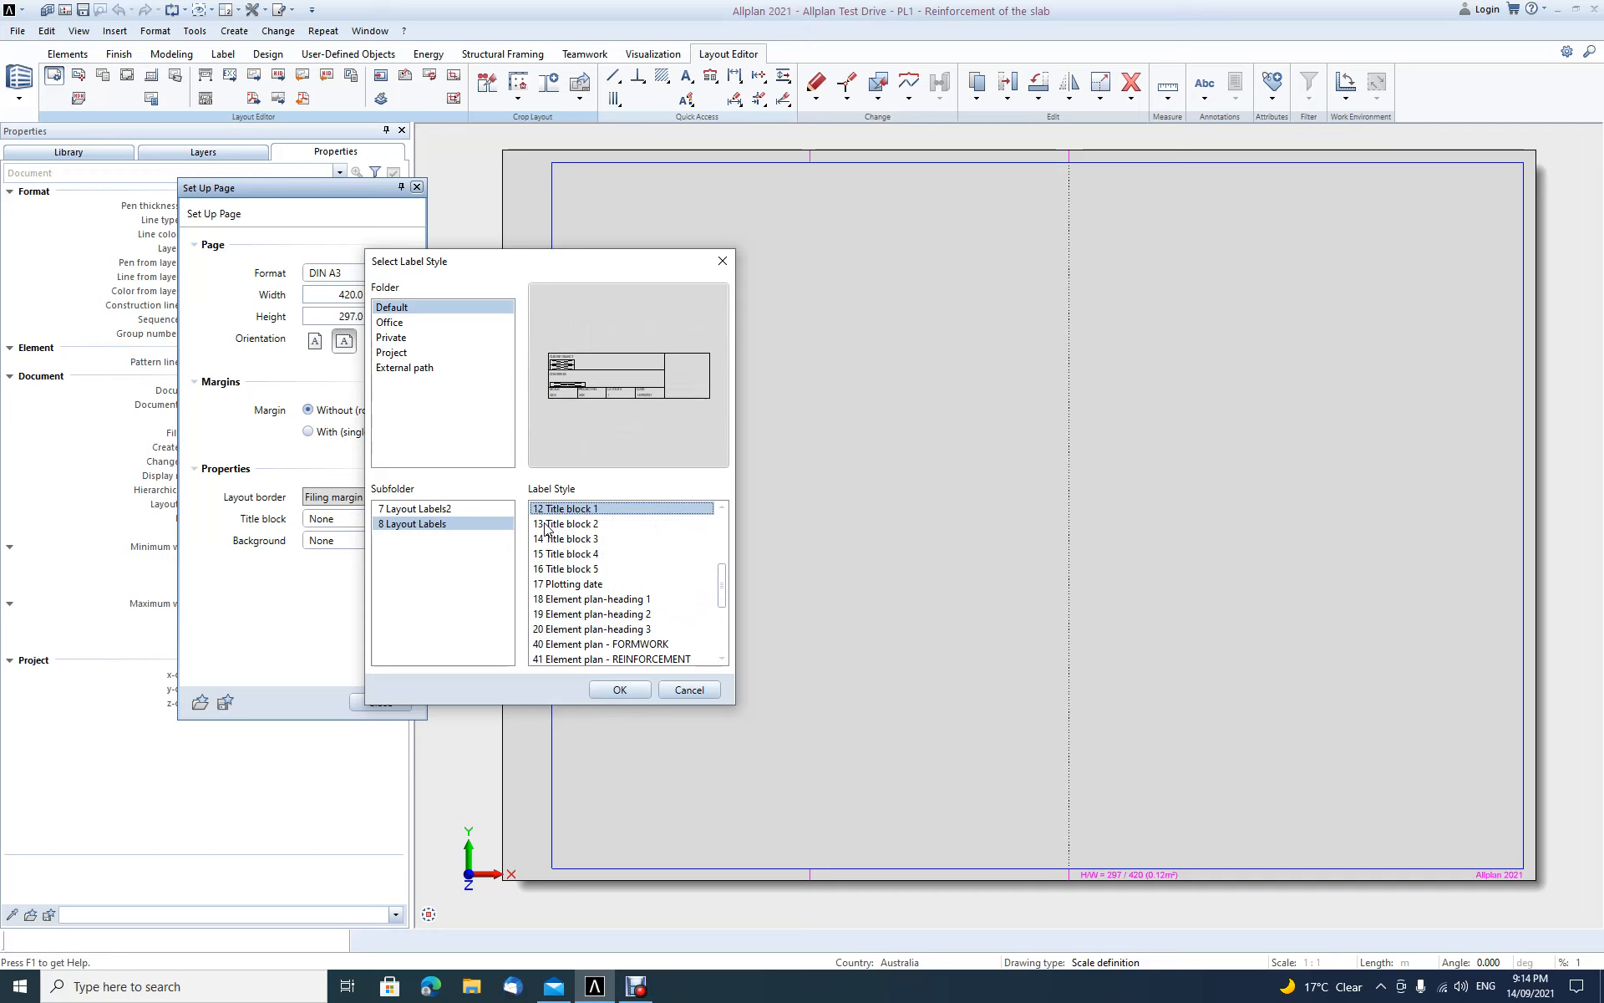
key("Return")
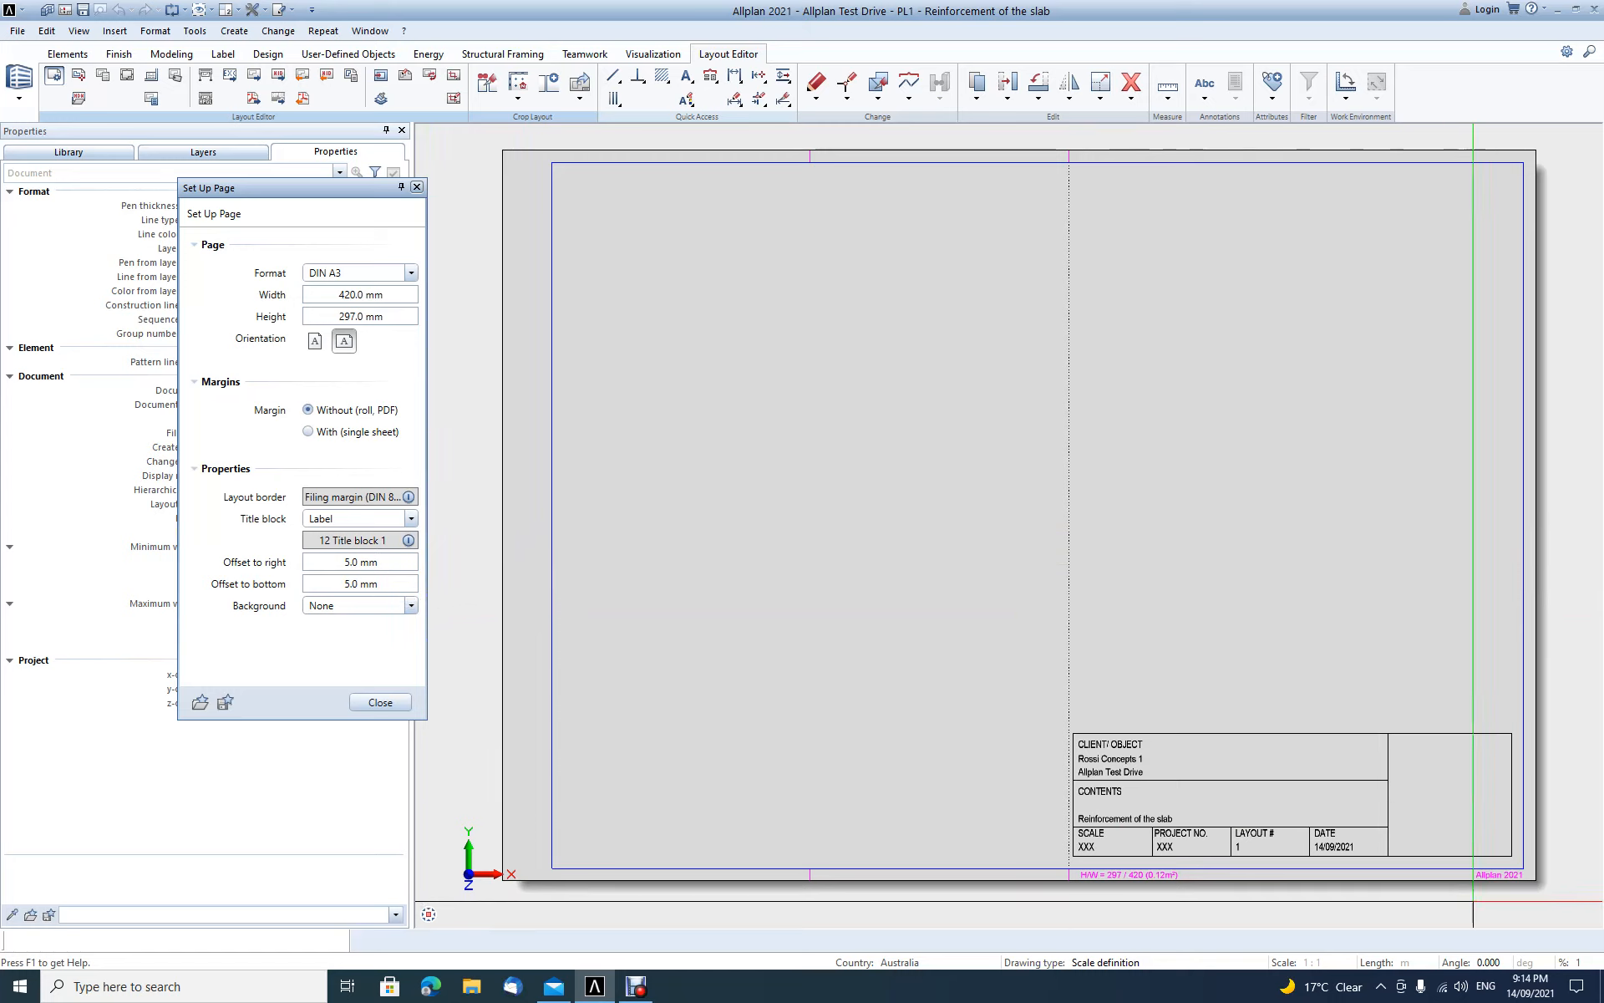
Step: Leave the page background at None and finish the page setup
left_click(413, 606)
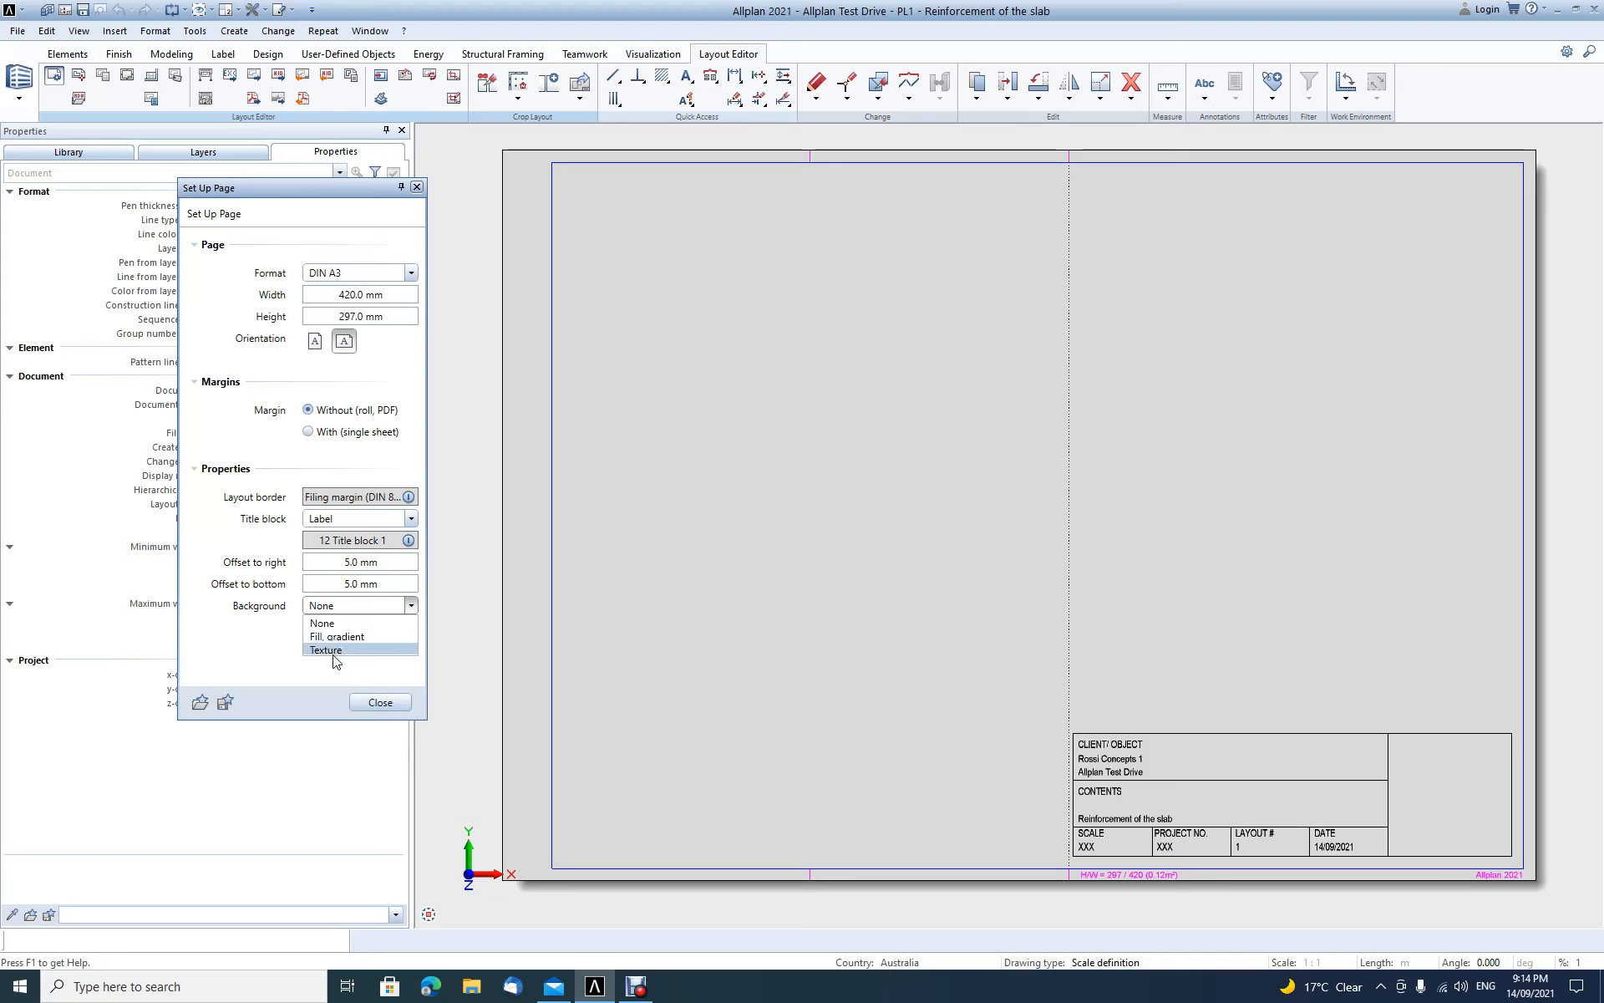
left_click(378, 706)
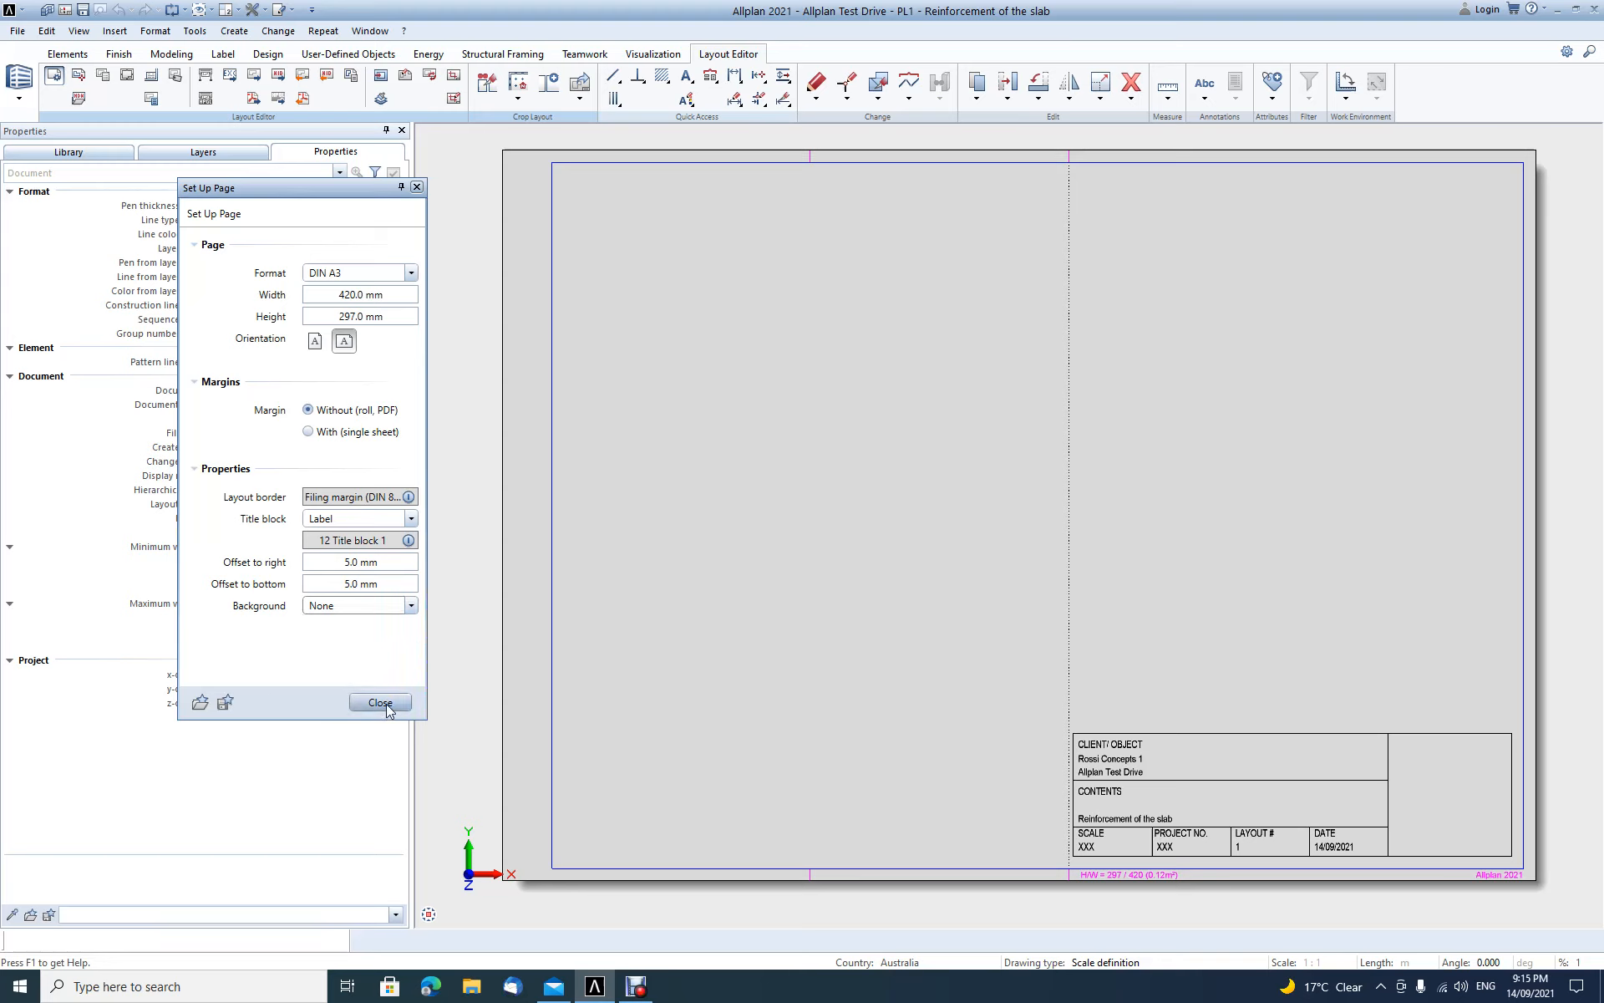
left_click(369, 704)
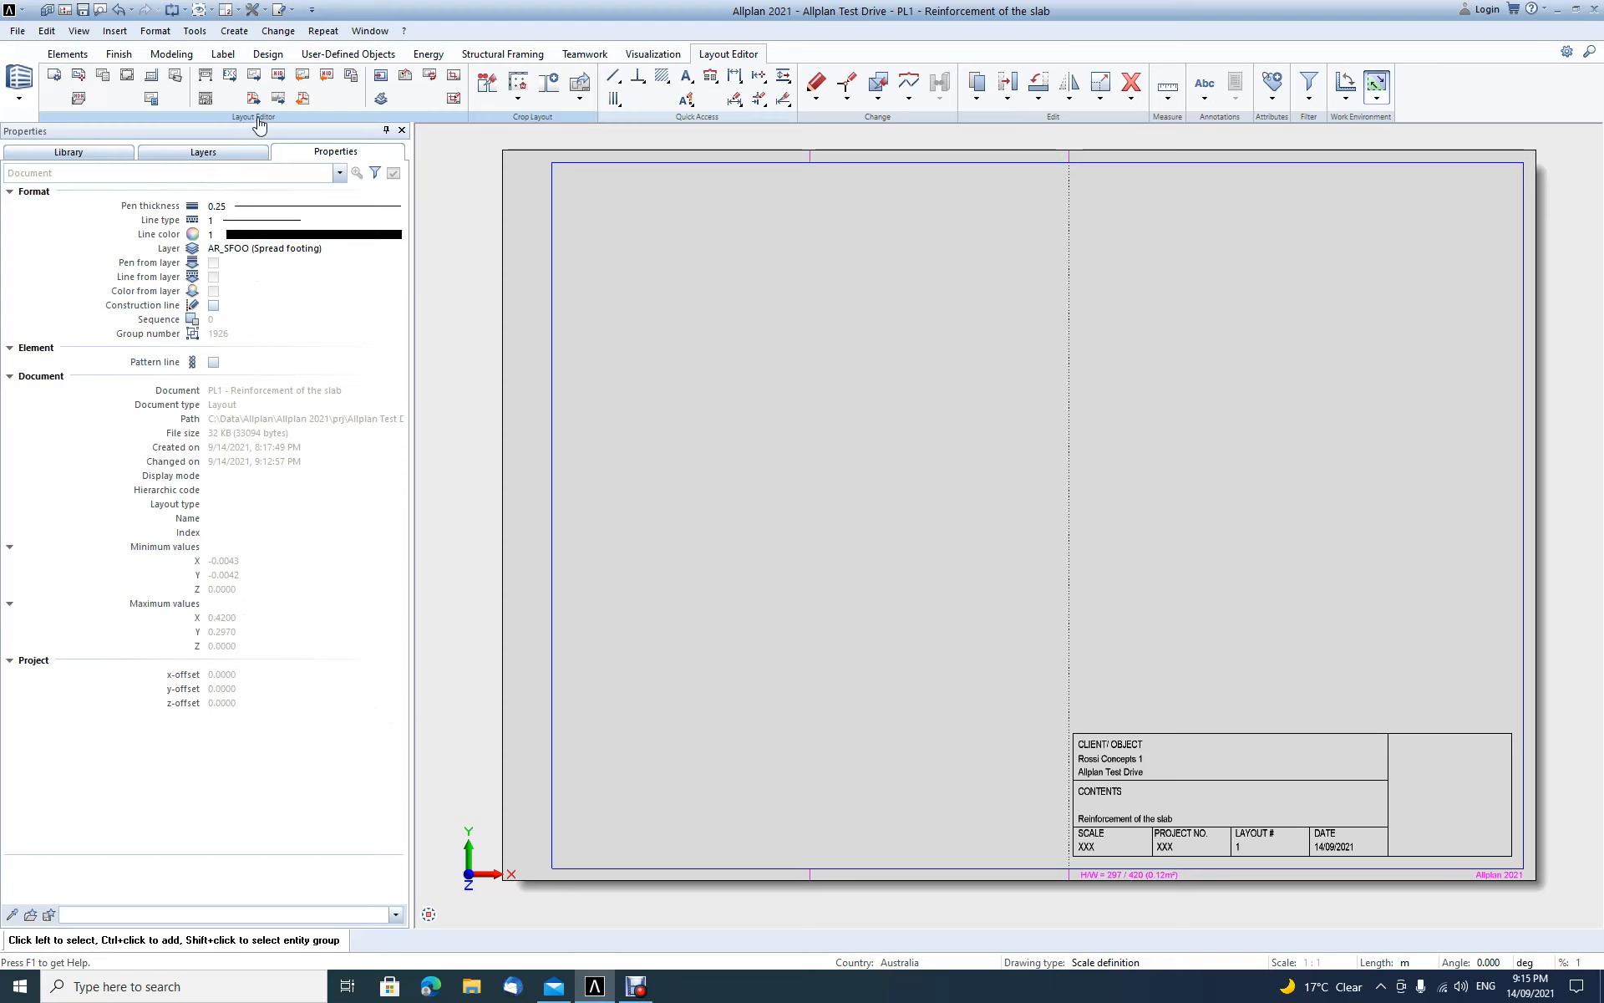
Step: Add drawing files 6 Slab reinf, 42 Slab and 46 Garage walls to the plan's layout window at scale 1:100, aligned with the axis grid
left_click(78, 78)
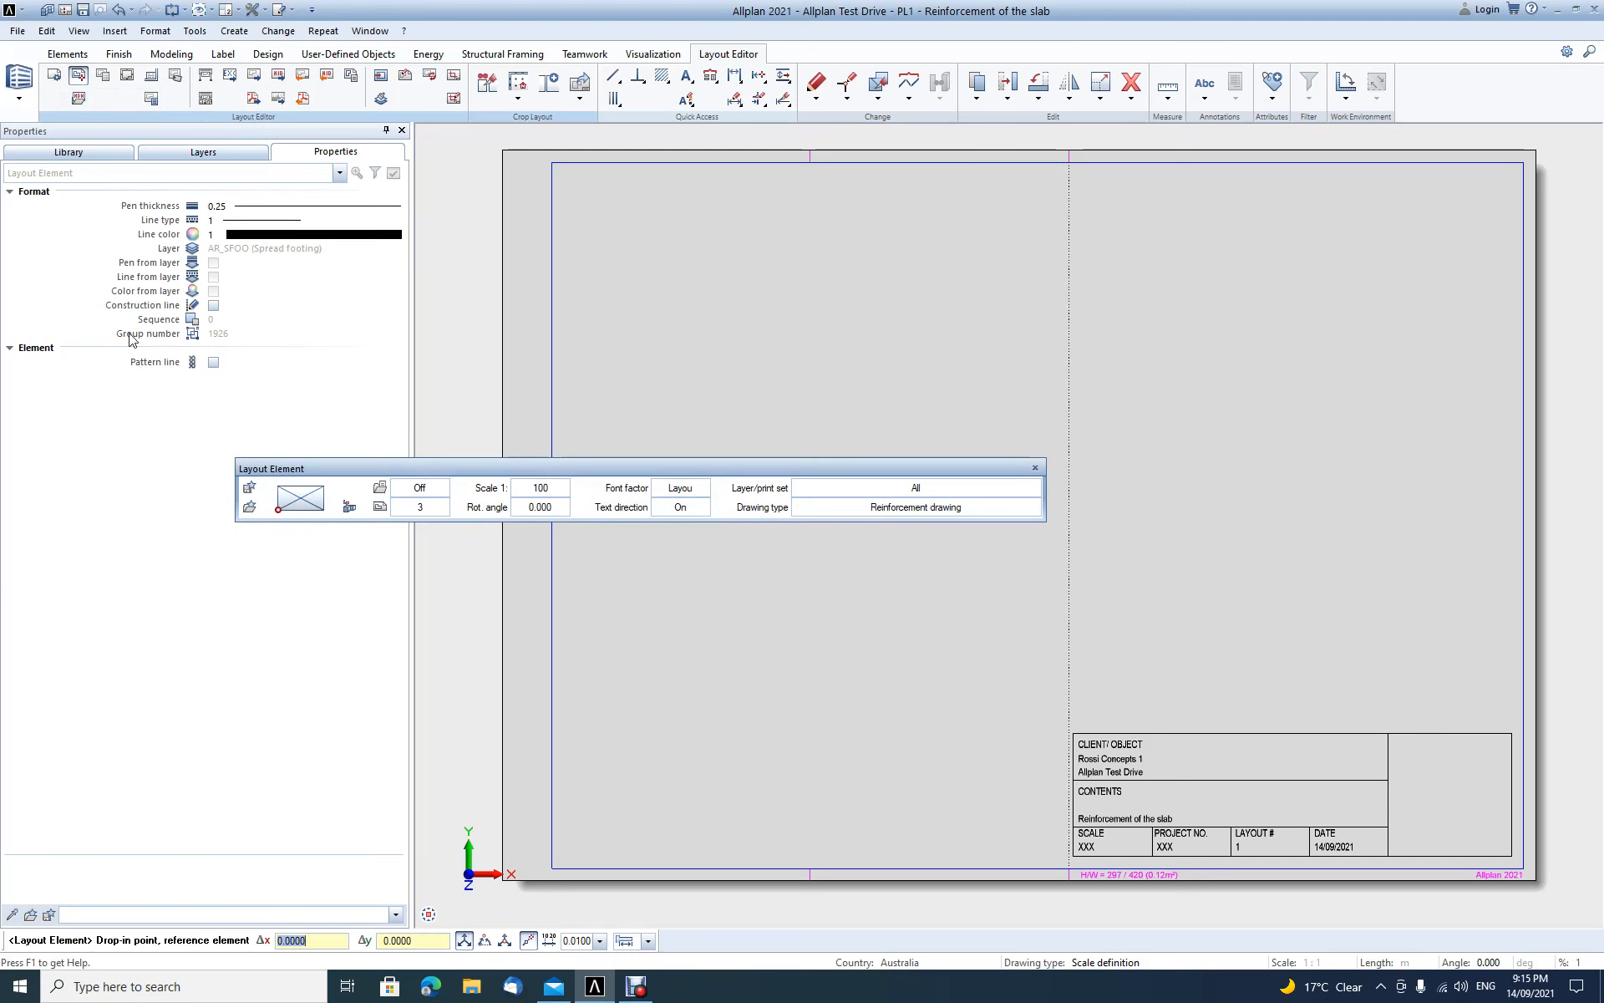
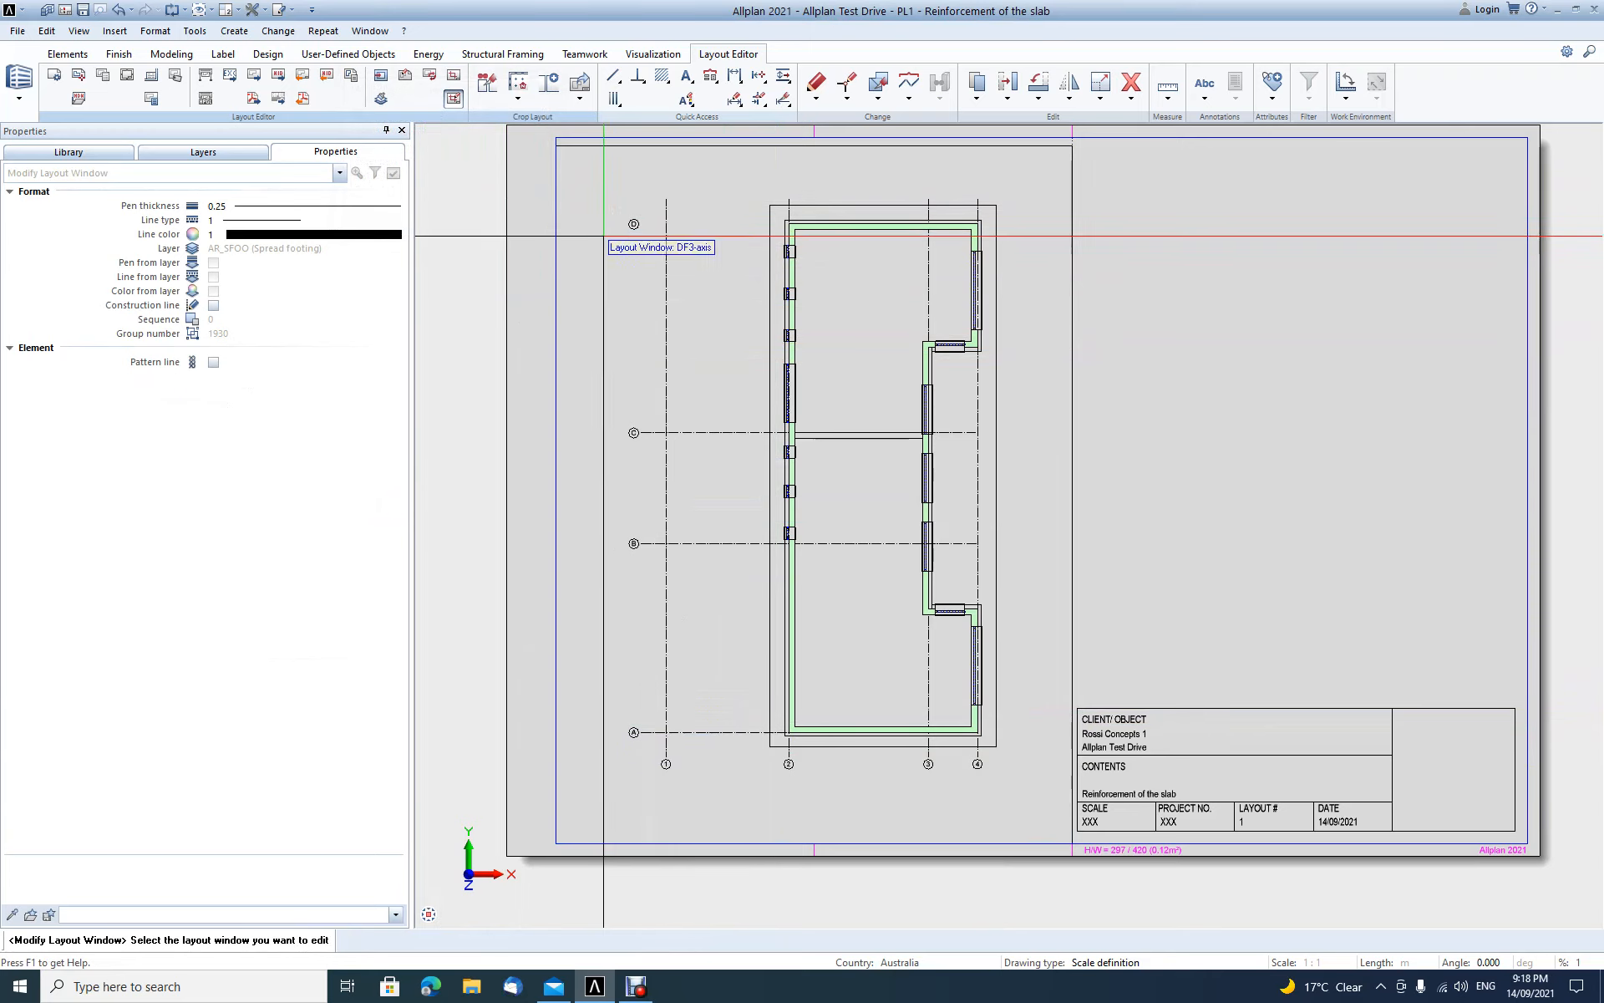
left_click(580, 265)
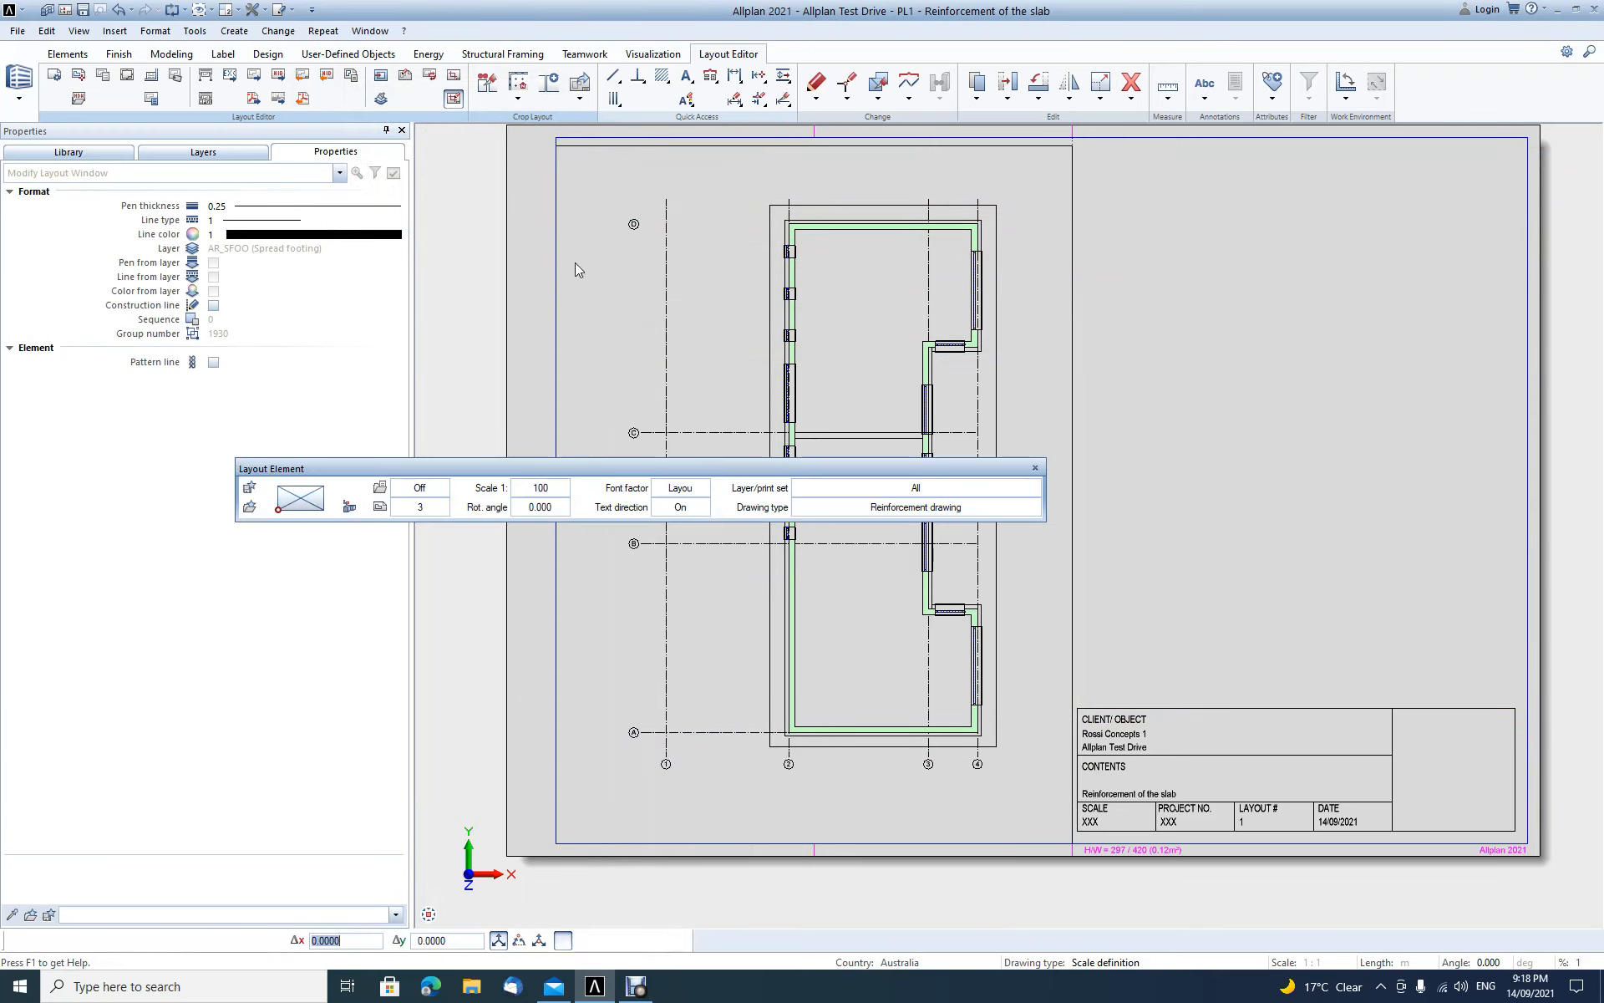
left_click(355, 513)
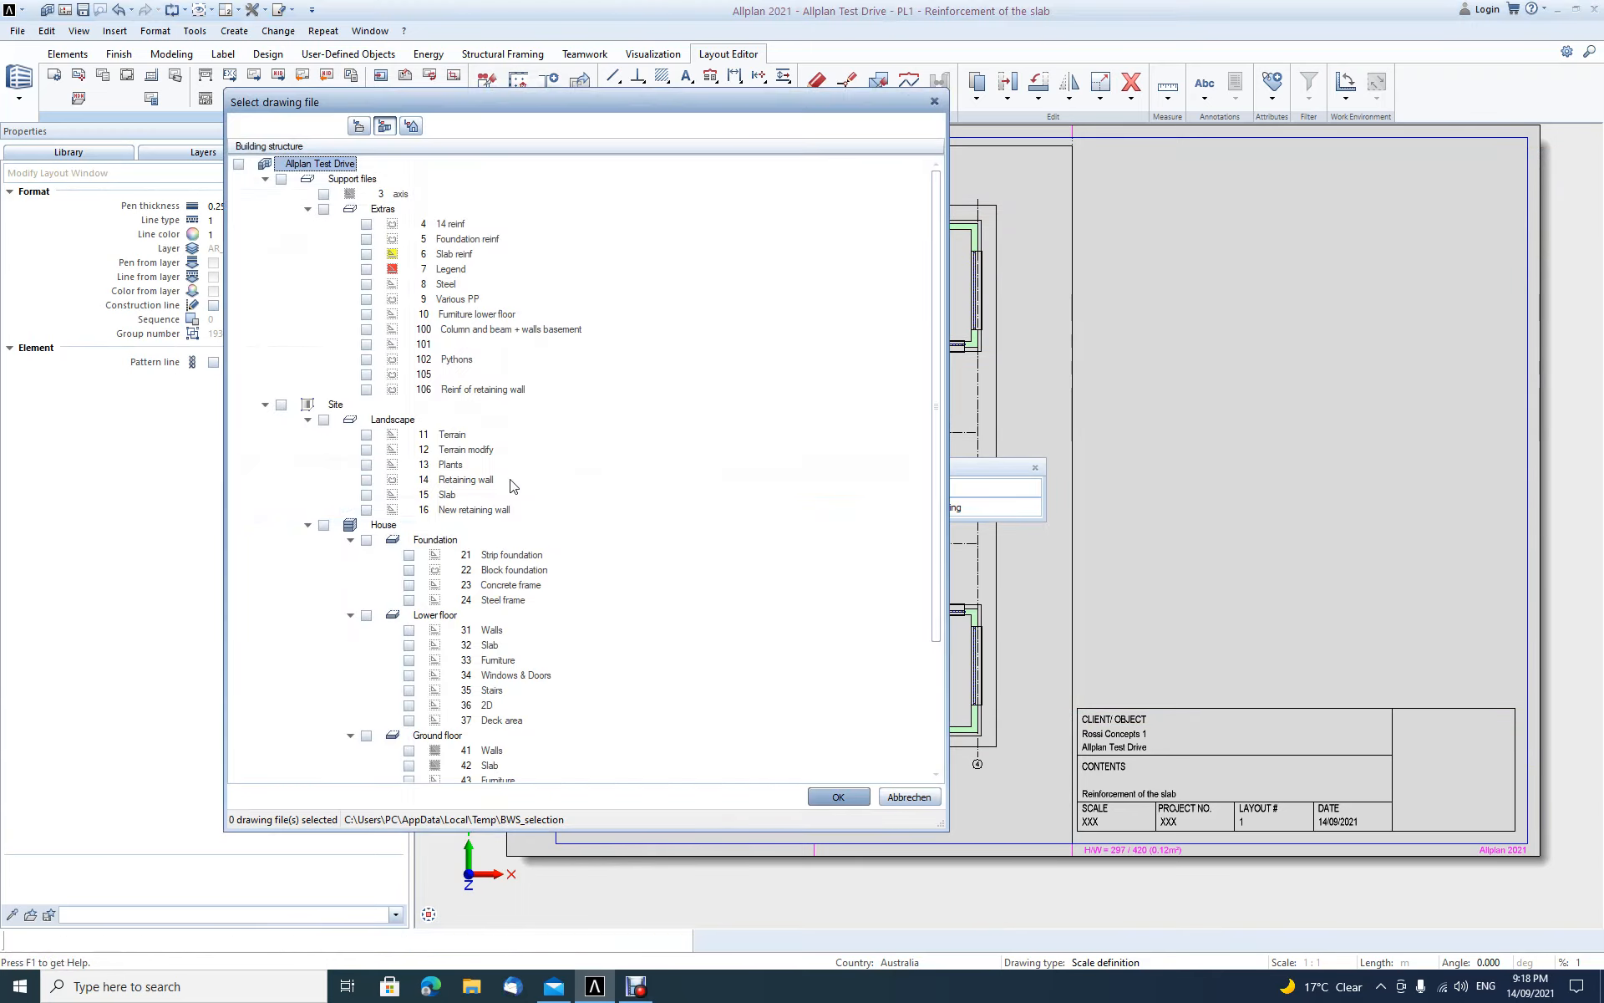
left_click(366, 253)
scroll(373, 269, "down", 4)
left_click(408, 660)
left_click(409, 599)
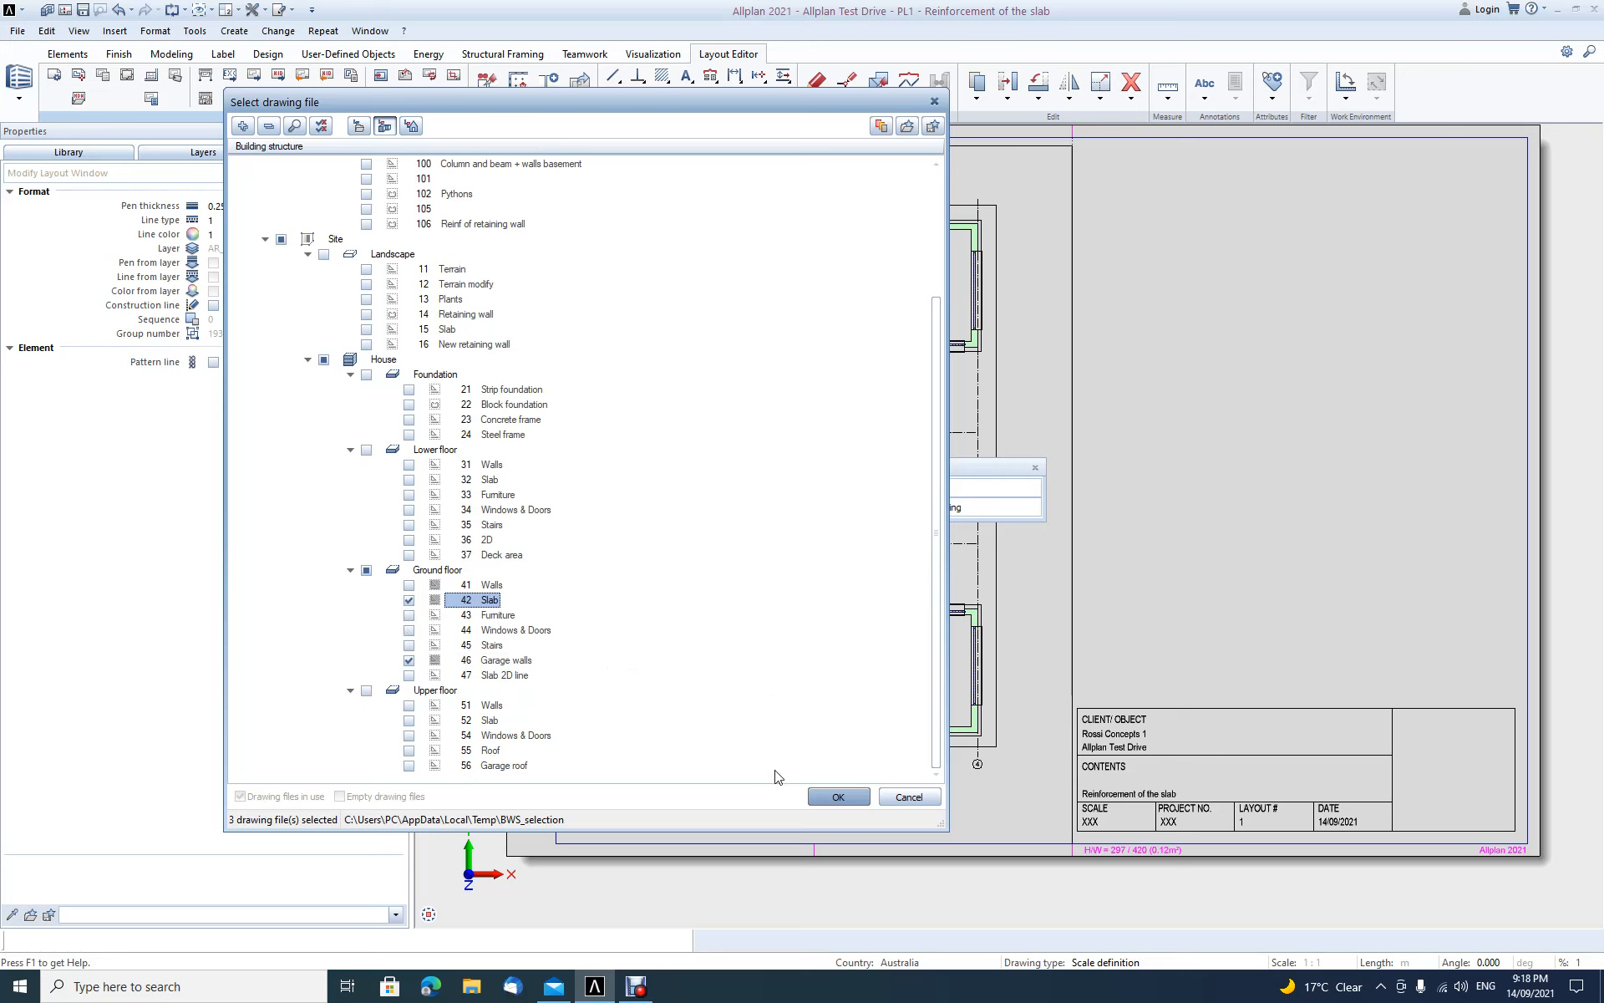
left_click(838, 795)
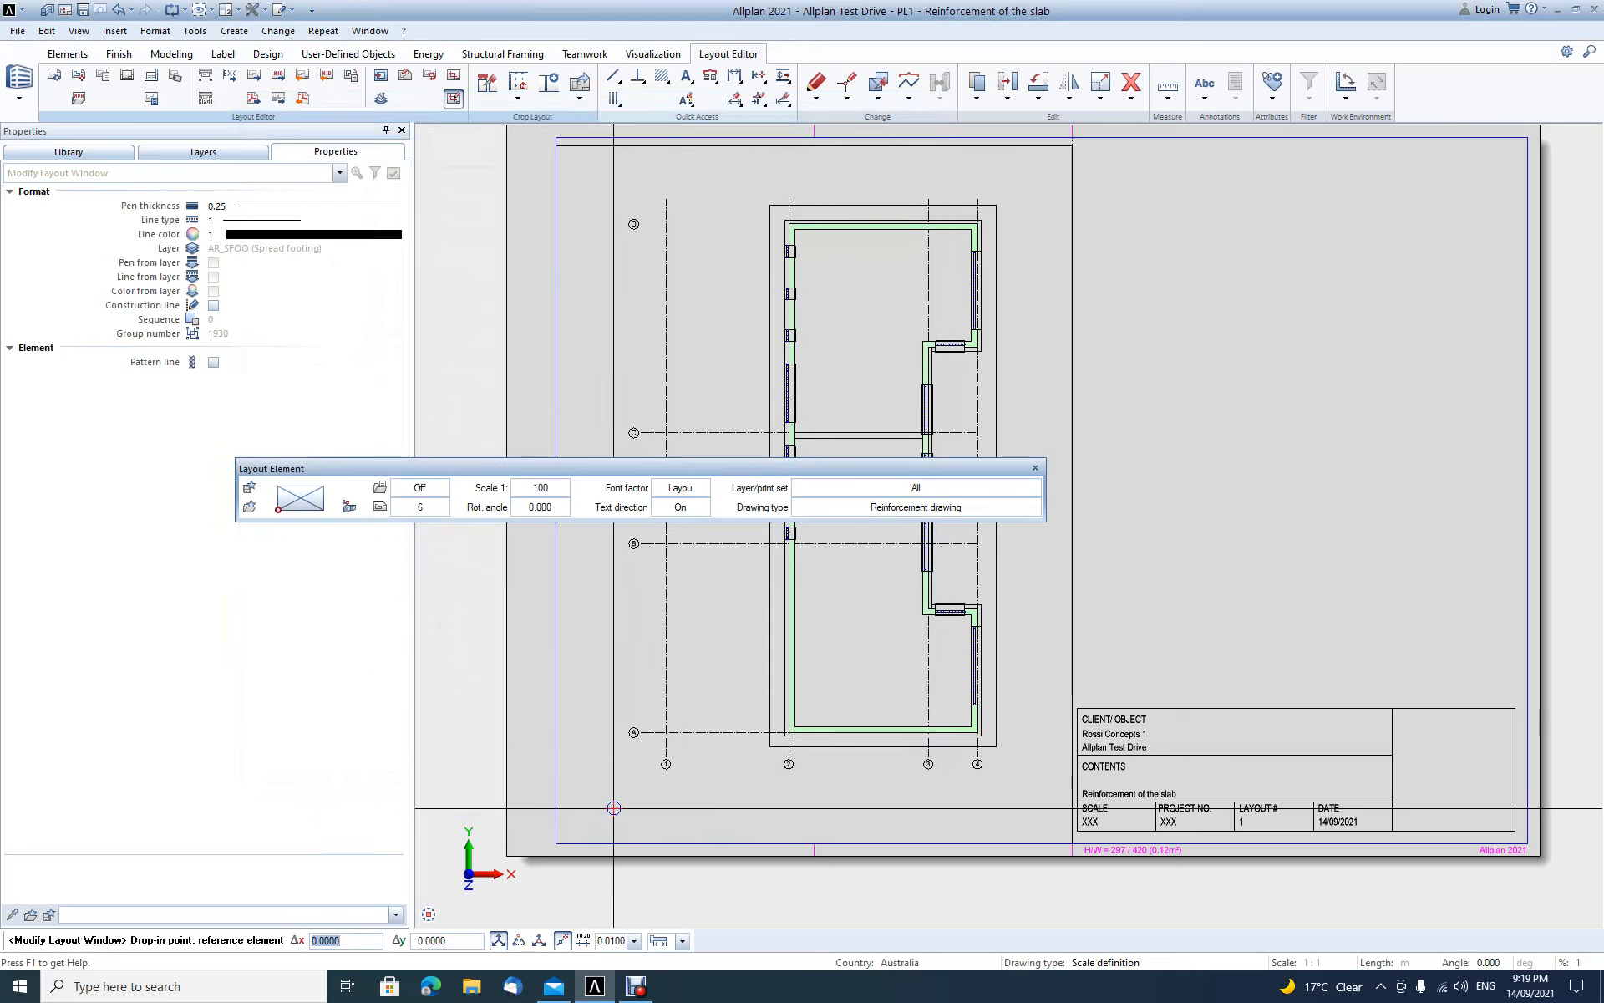
left_click(671, 758)
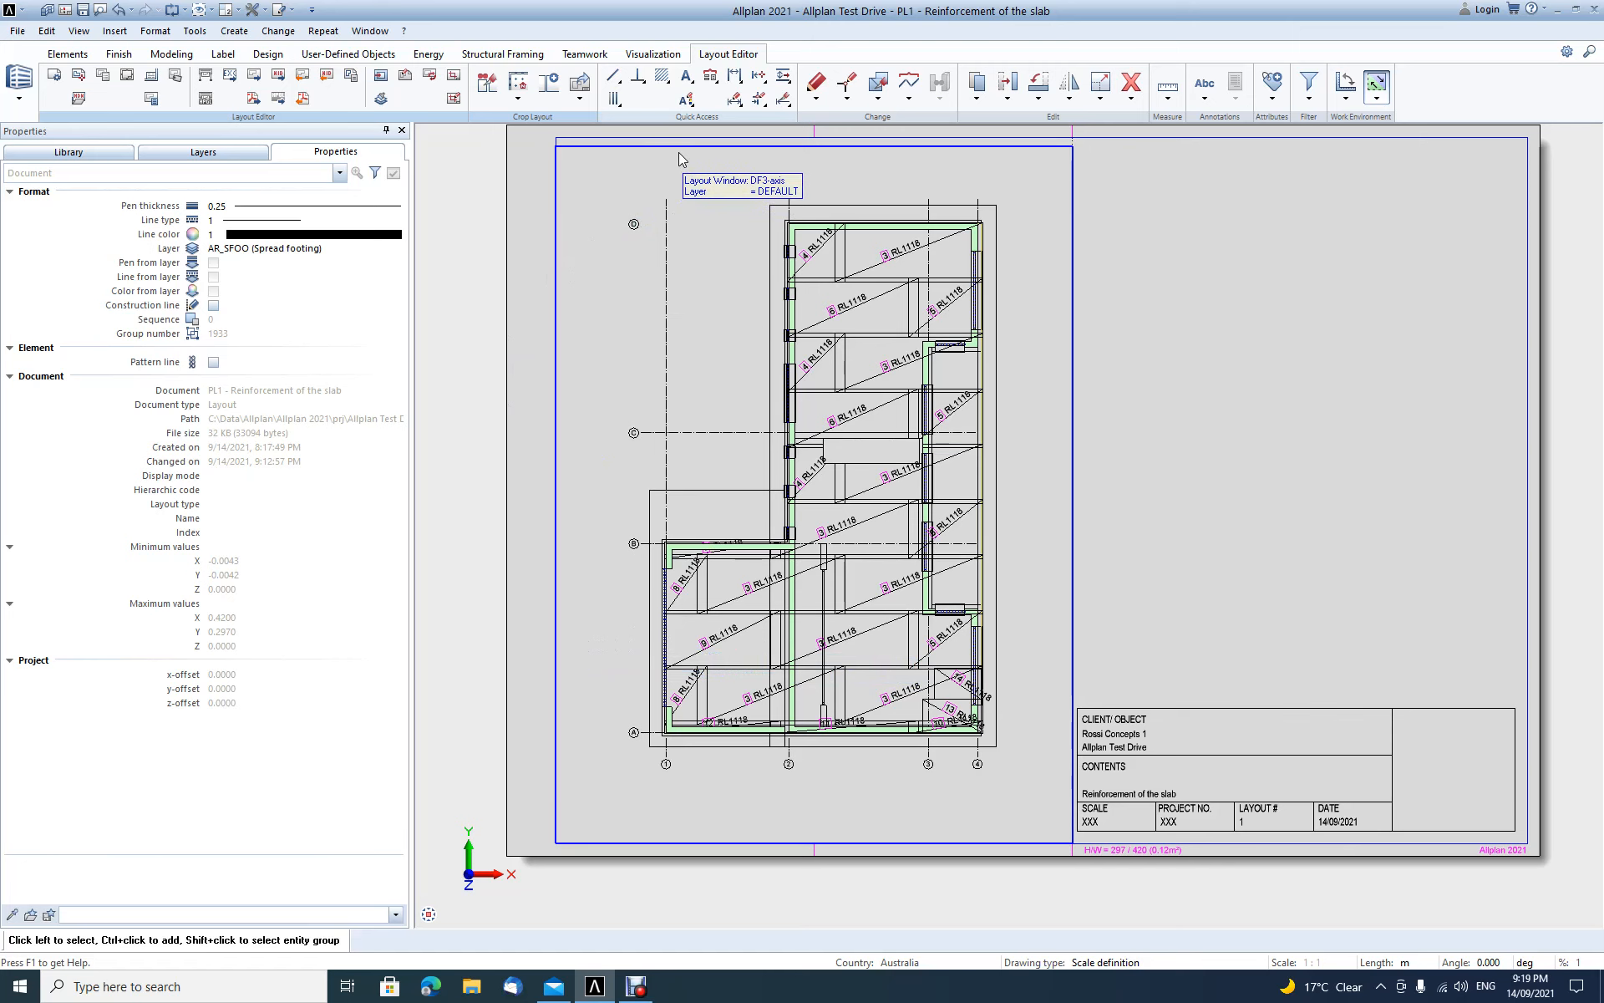
Step: List the elements of the plan's layout window and give drawing file 46 Garage walls superordinate fill color 25
double_click(696, 183)
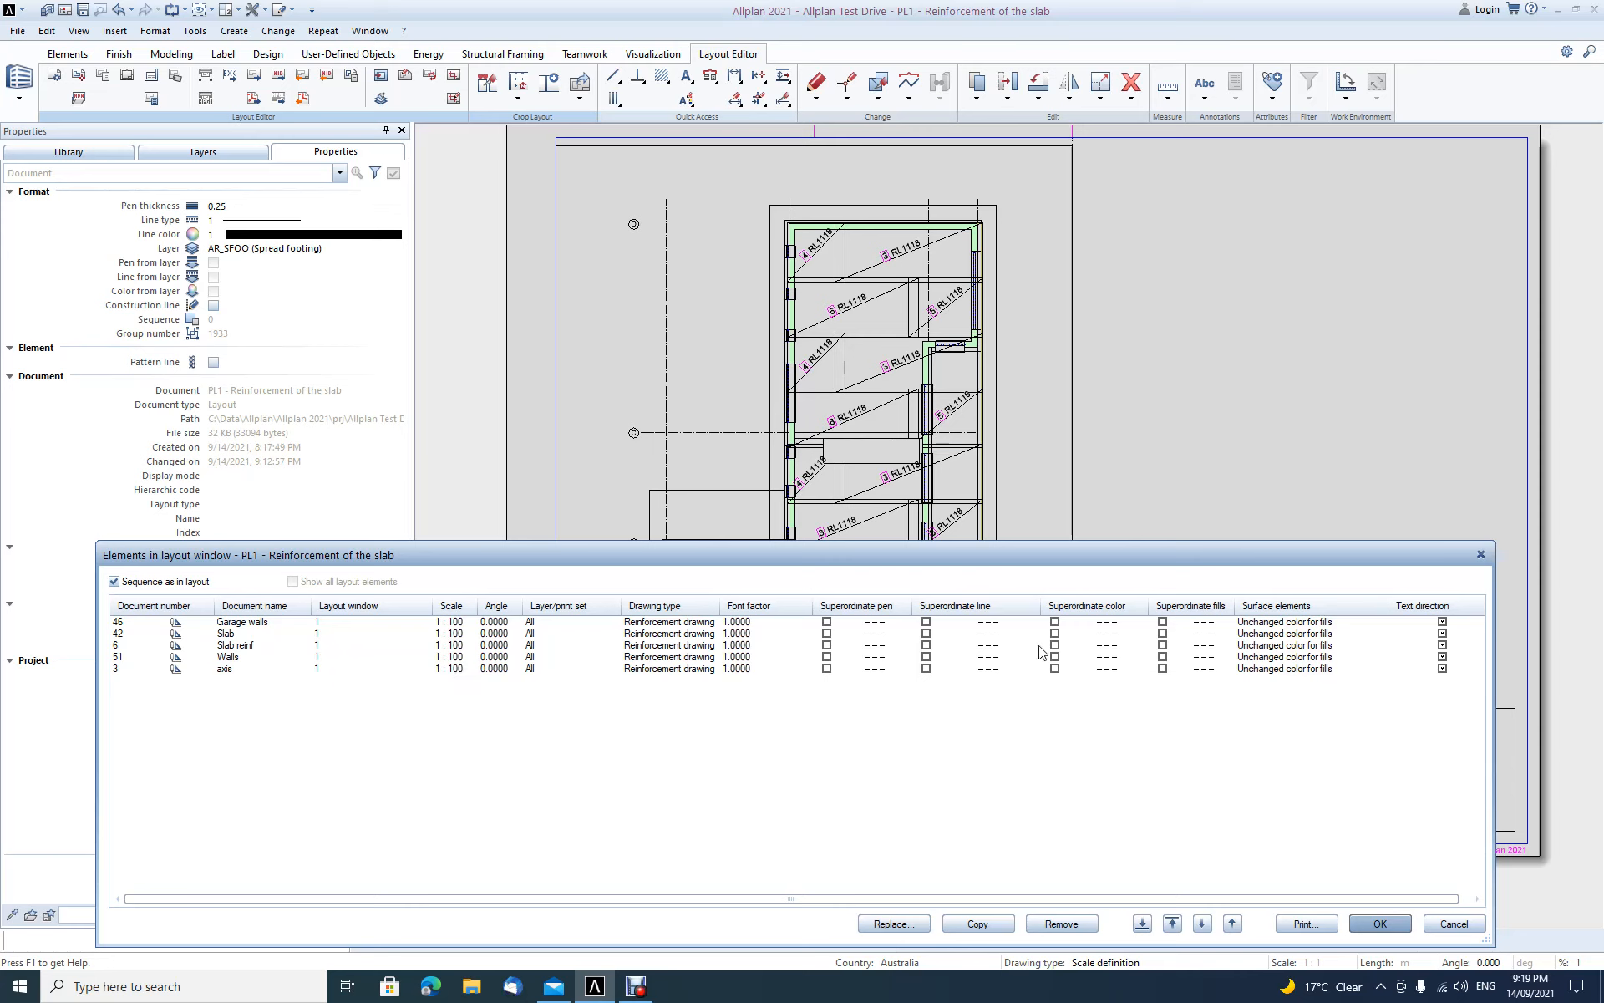
left_click(238, 621)
left_click(225, 656, "ctrl")
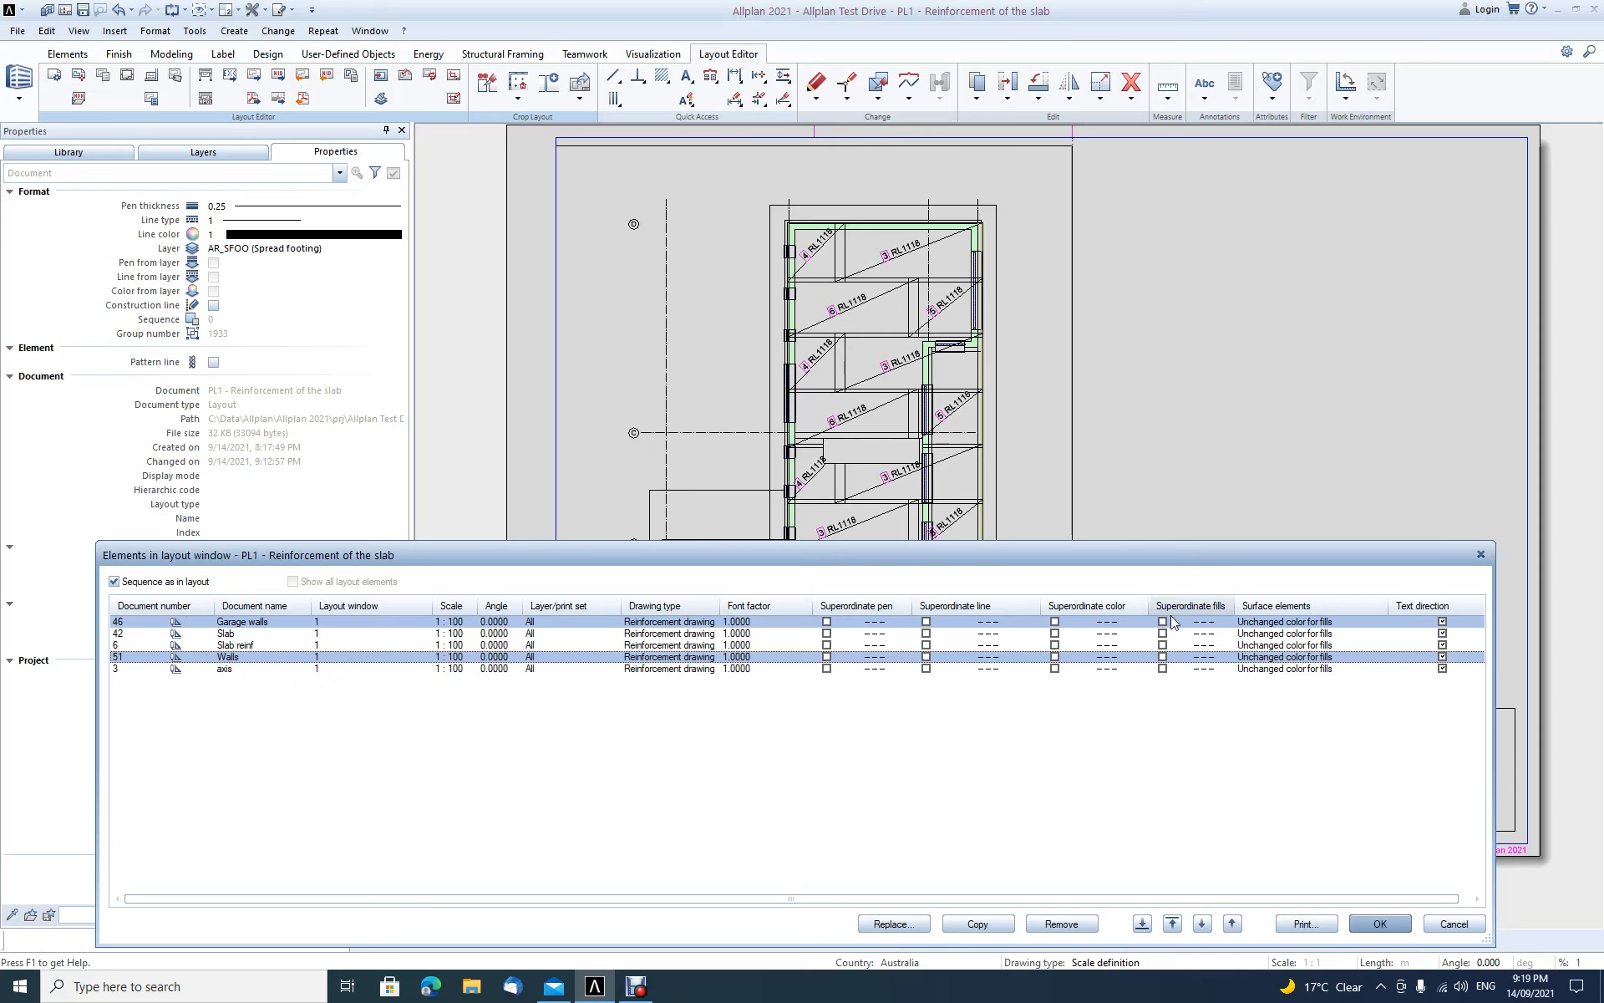
left_click(1199, 624)
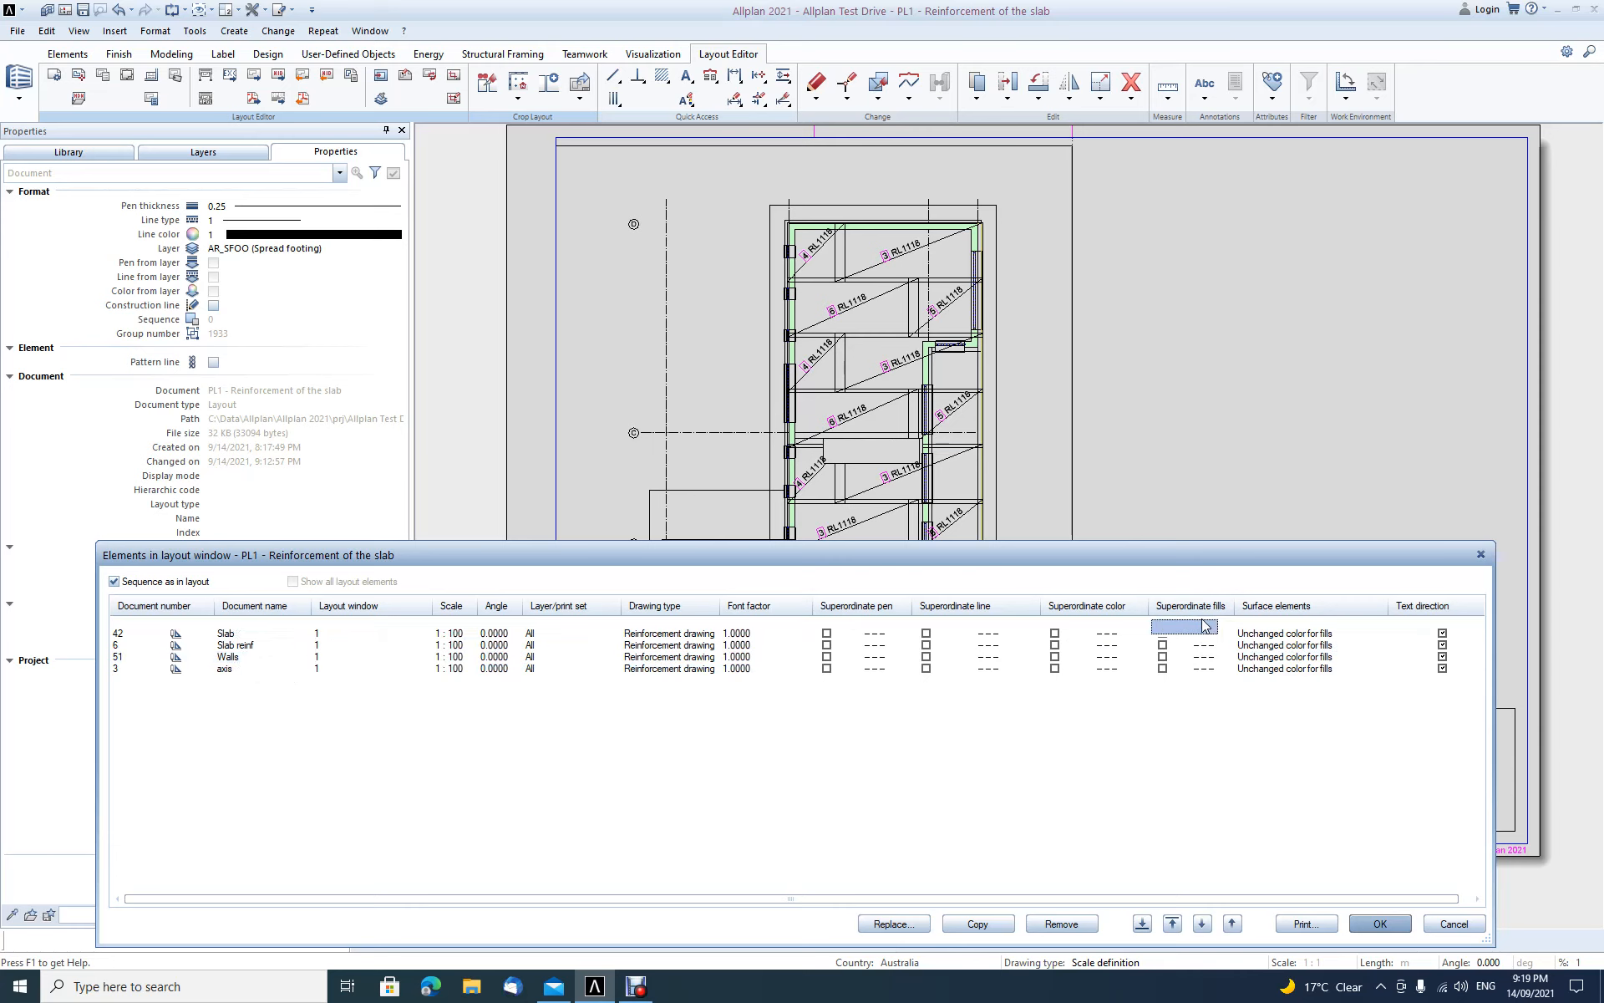
left_click(1198, 625)
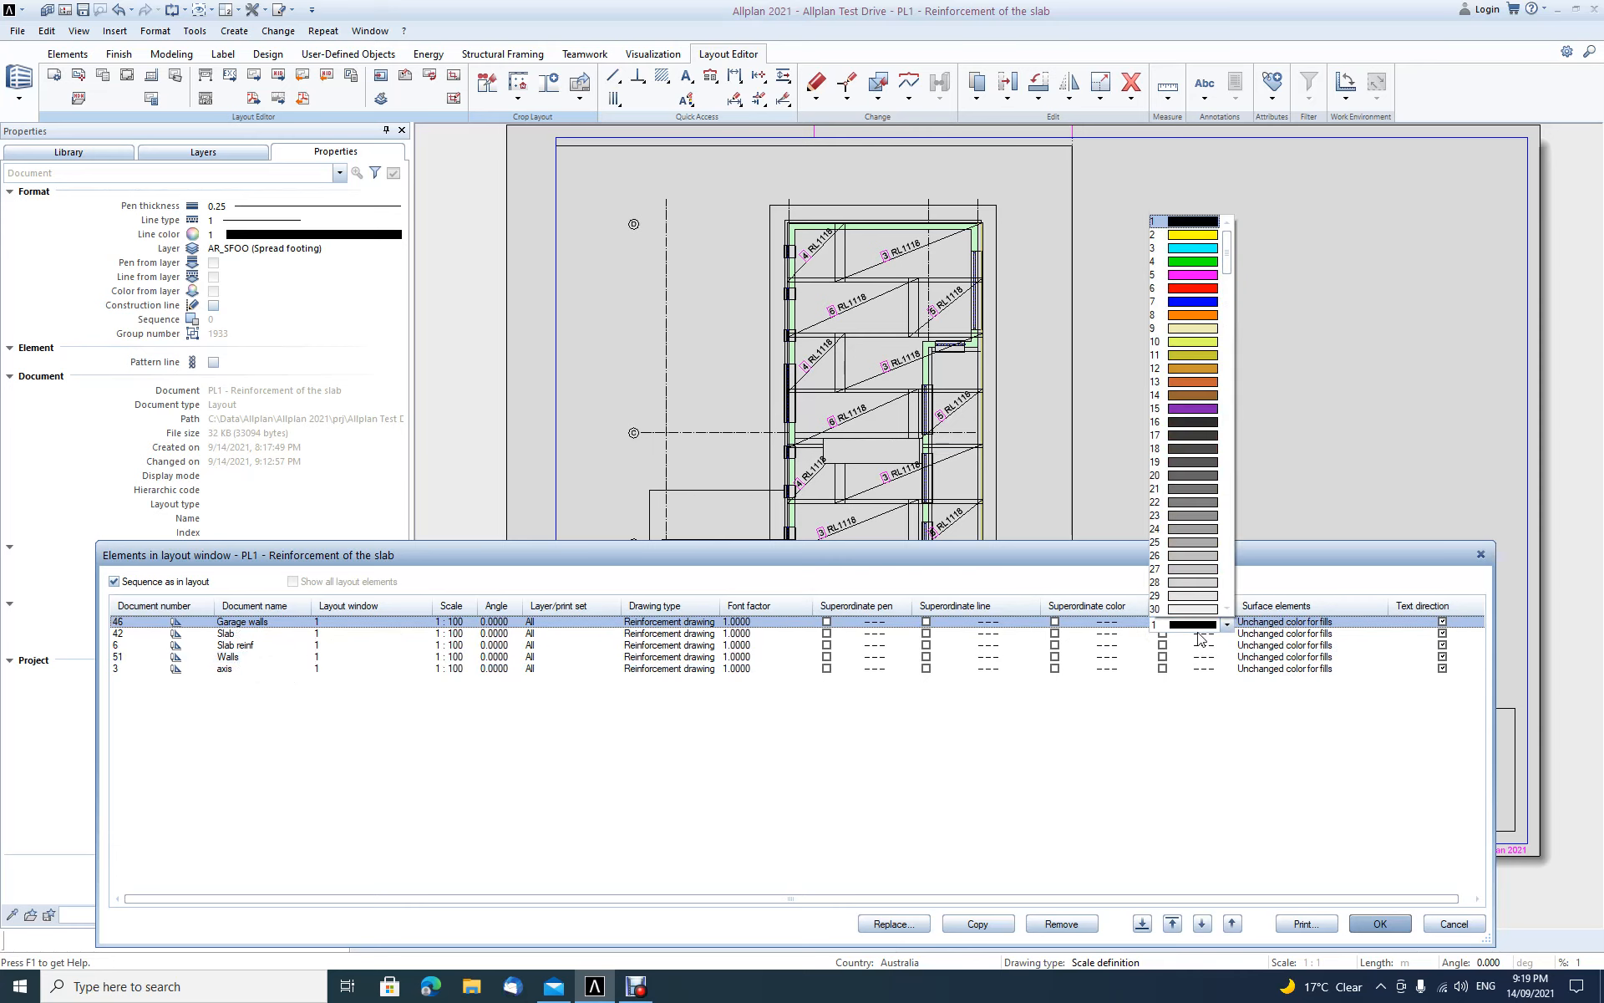
left_click(1205, 541)
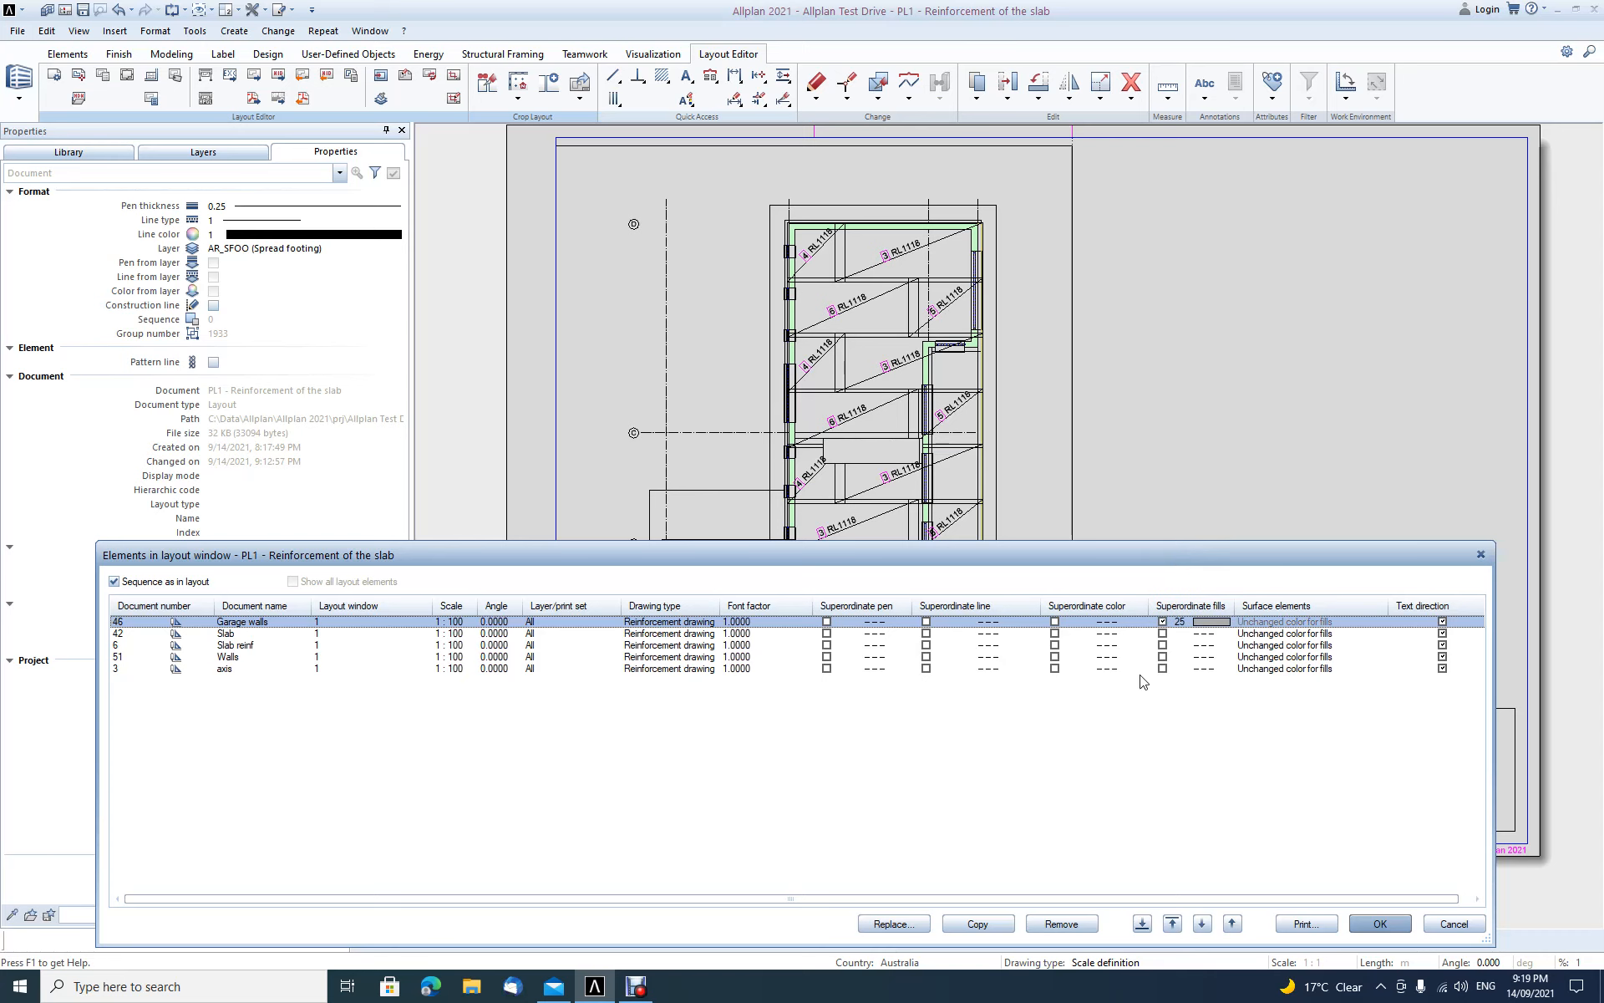
Step: Give drawing file 51 Walls superordinate fill color 25 and apply the layout window element settings
left_click(1204, 657)
left_click(1203, 657)
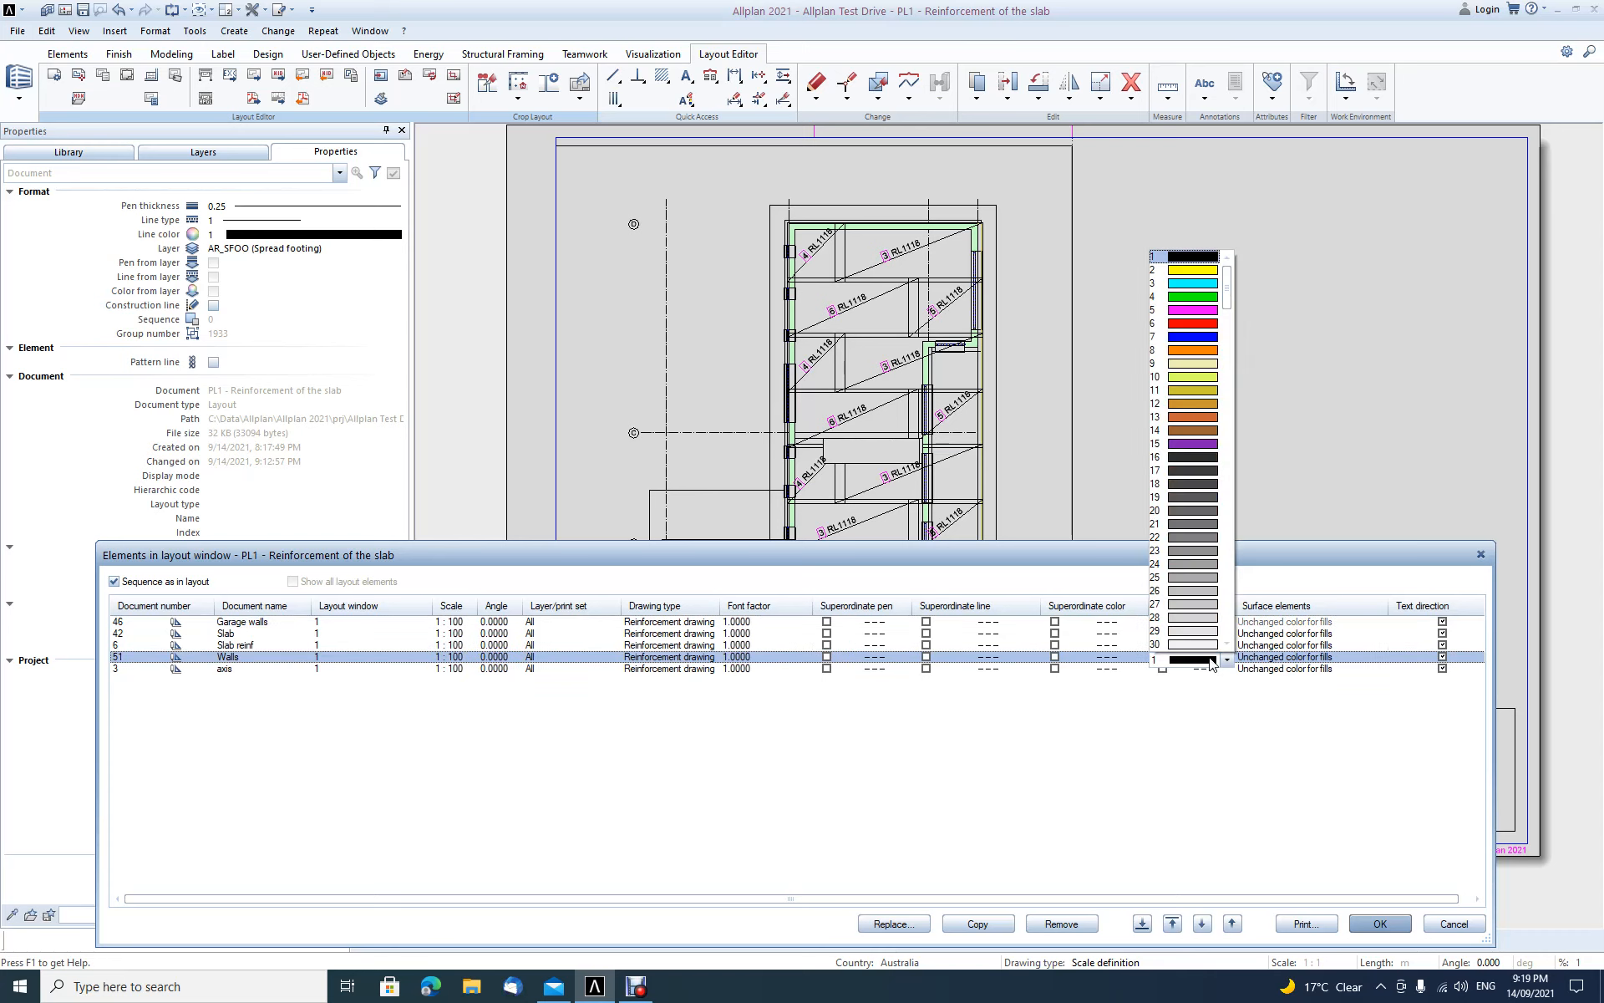
left_click(1203, 576)
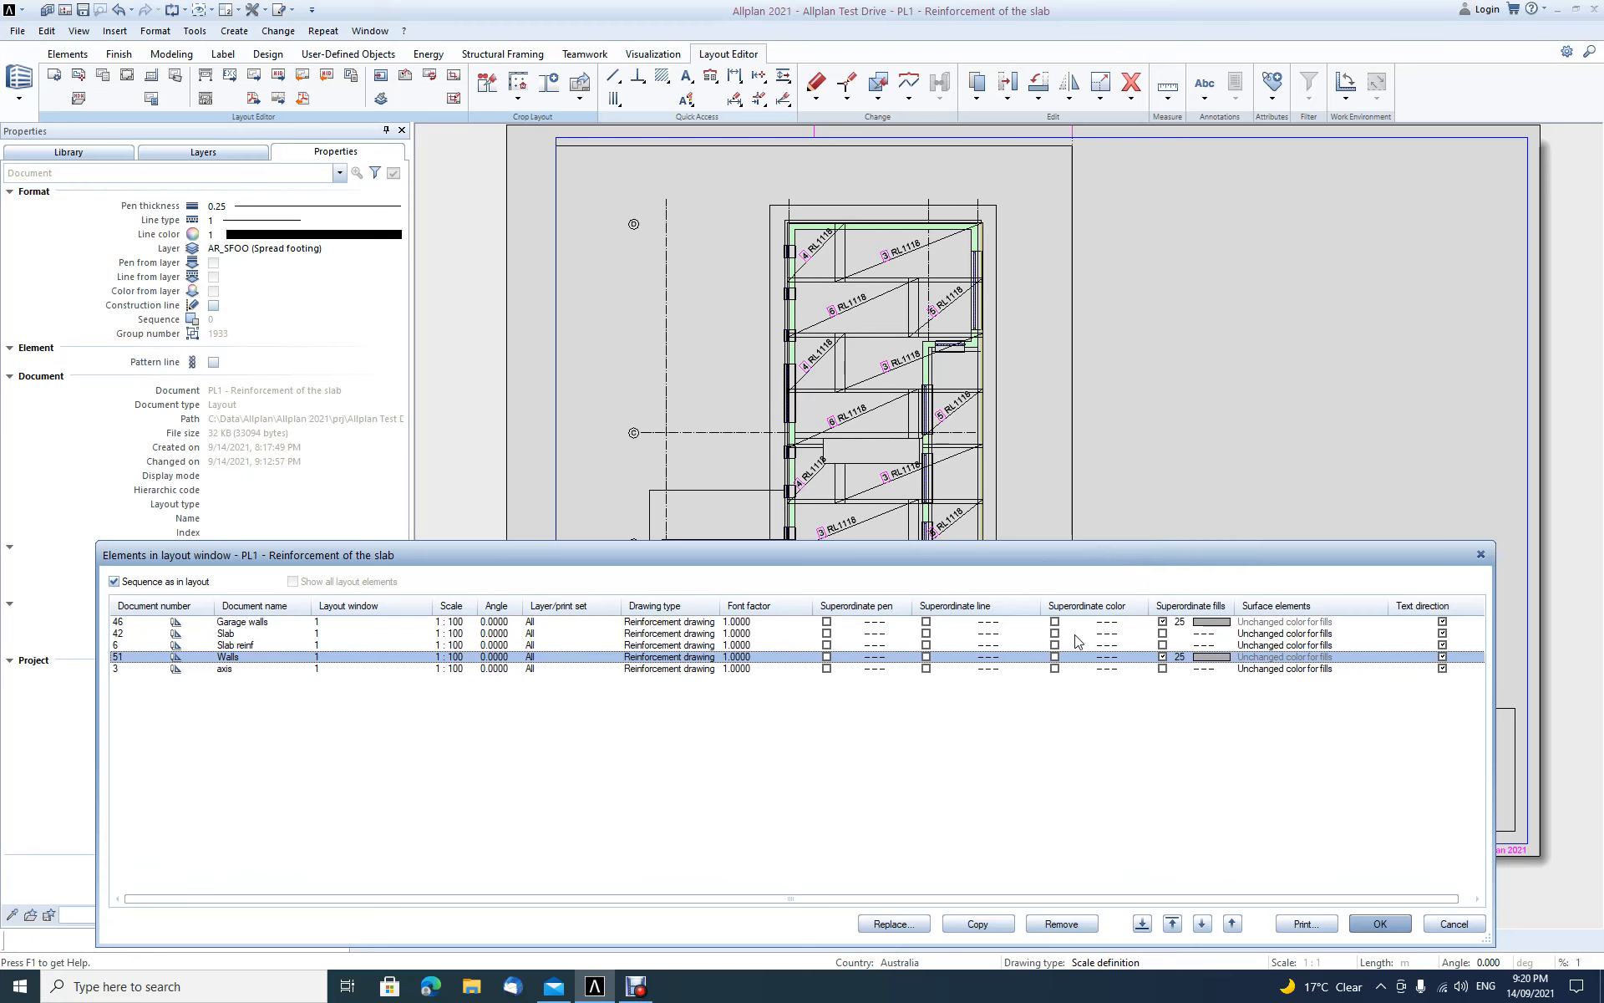
left_click(1379, 924)
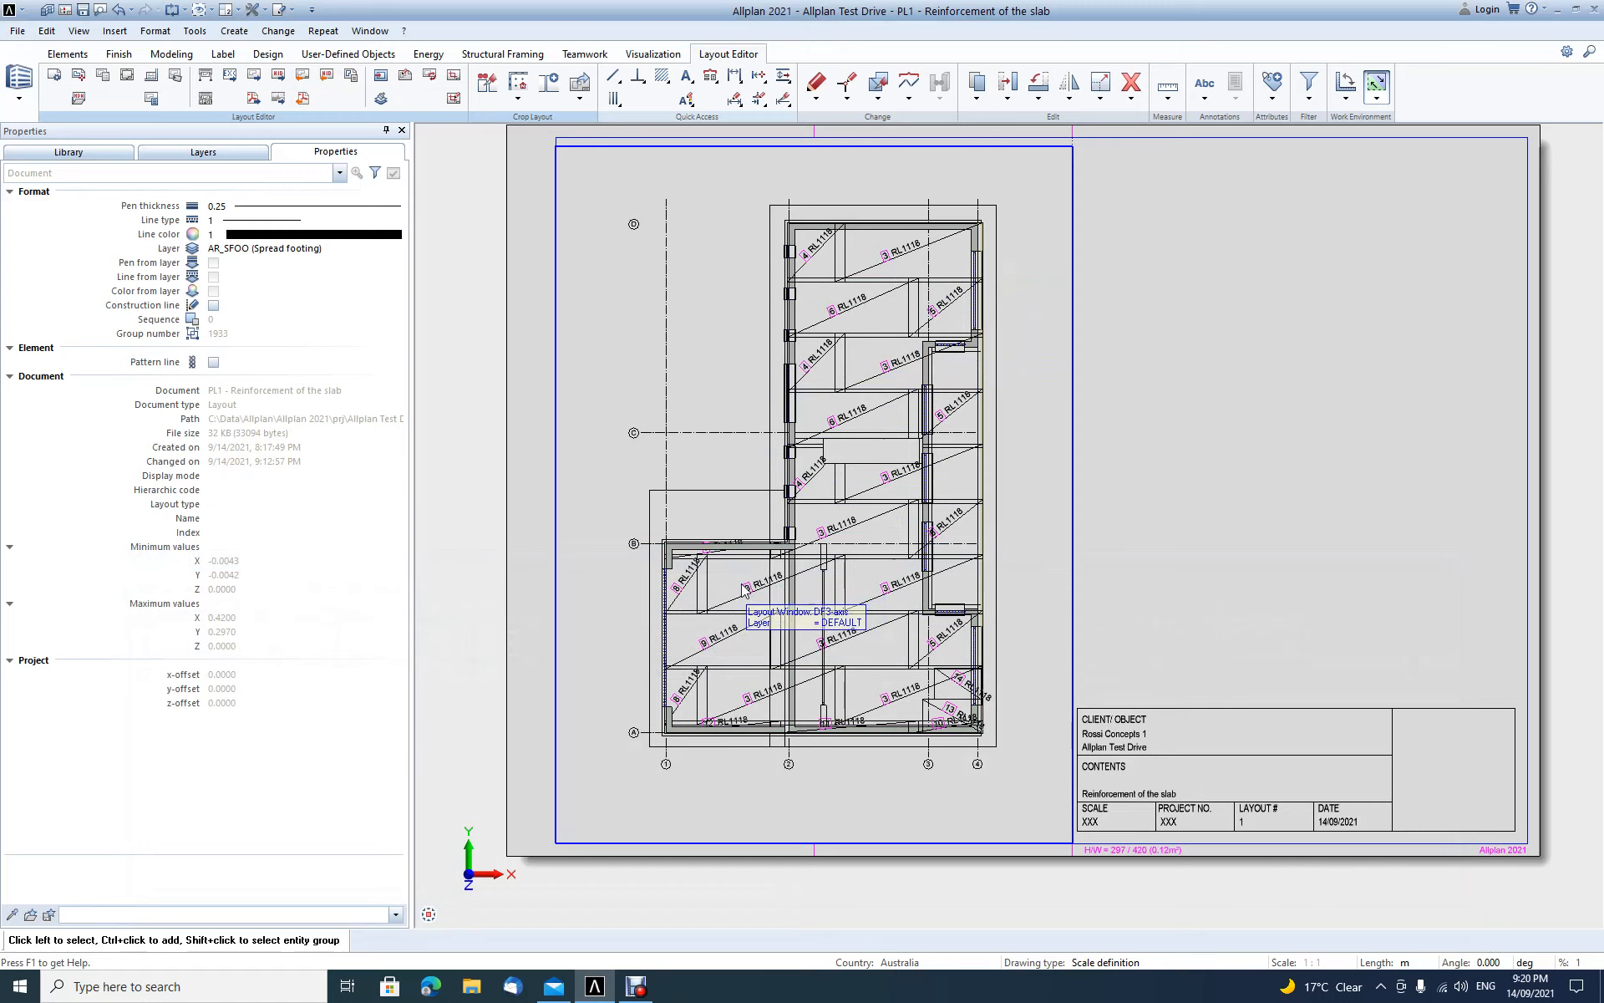
Step: Reopen the plan's layout window element list and move 46 Garage walls to the end of the sequence
scroll(700, 575, "up", 3)
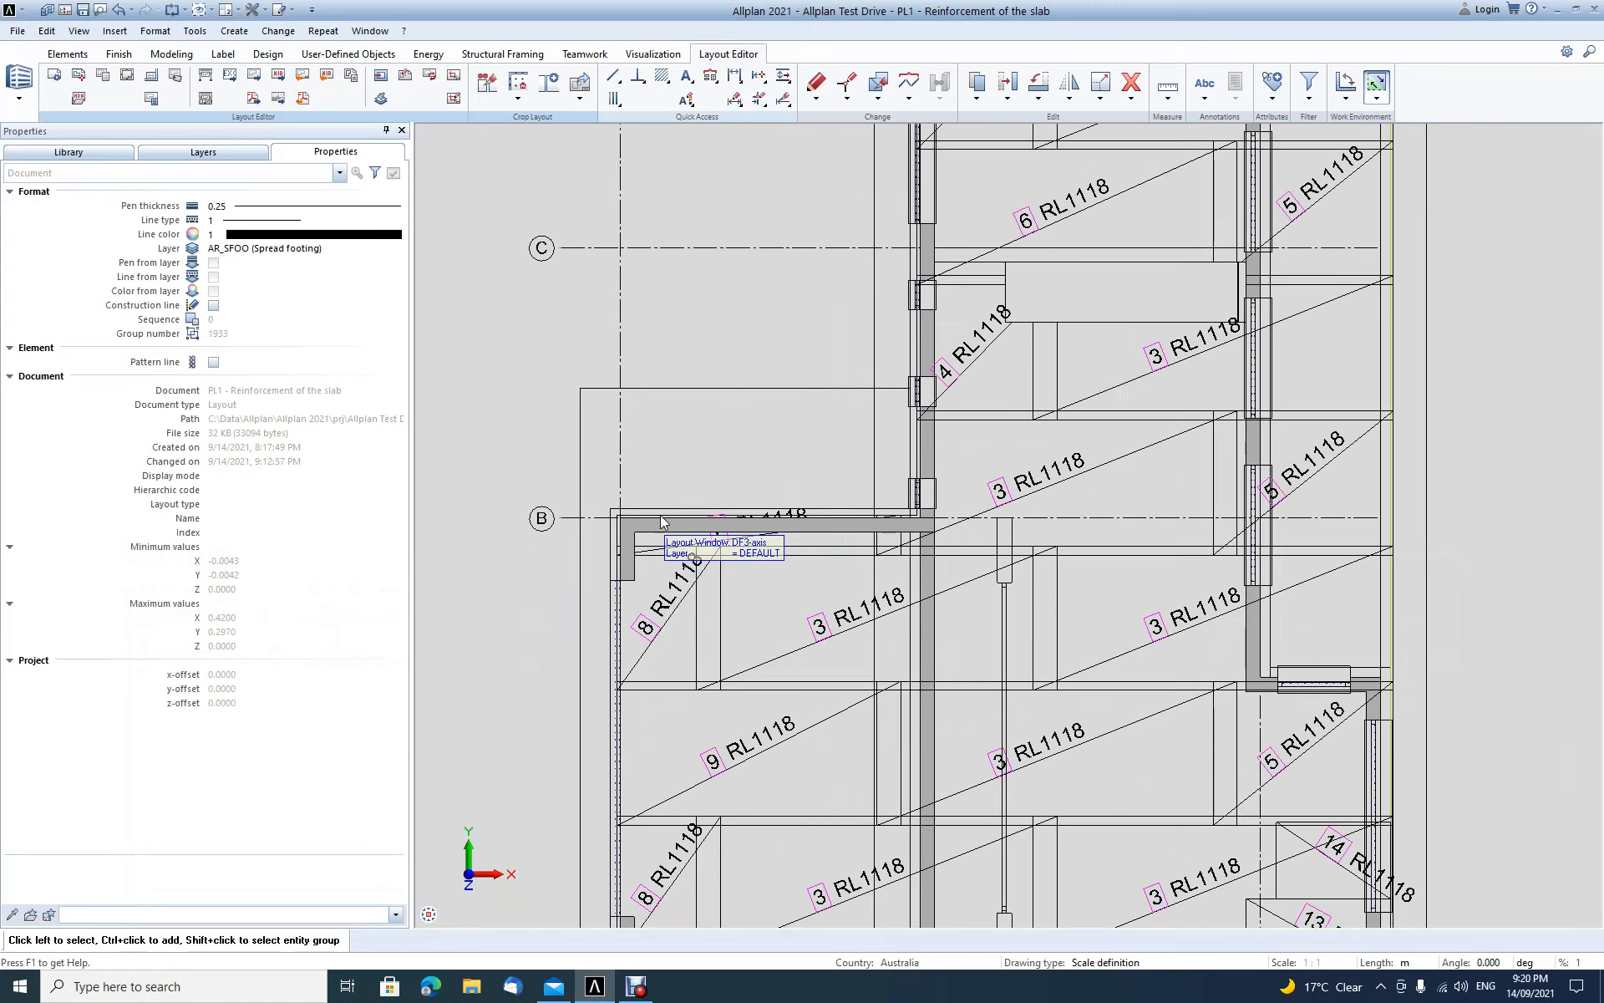
scroll(647, 554, "down", 3)
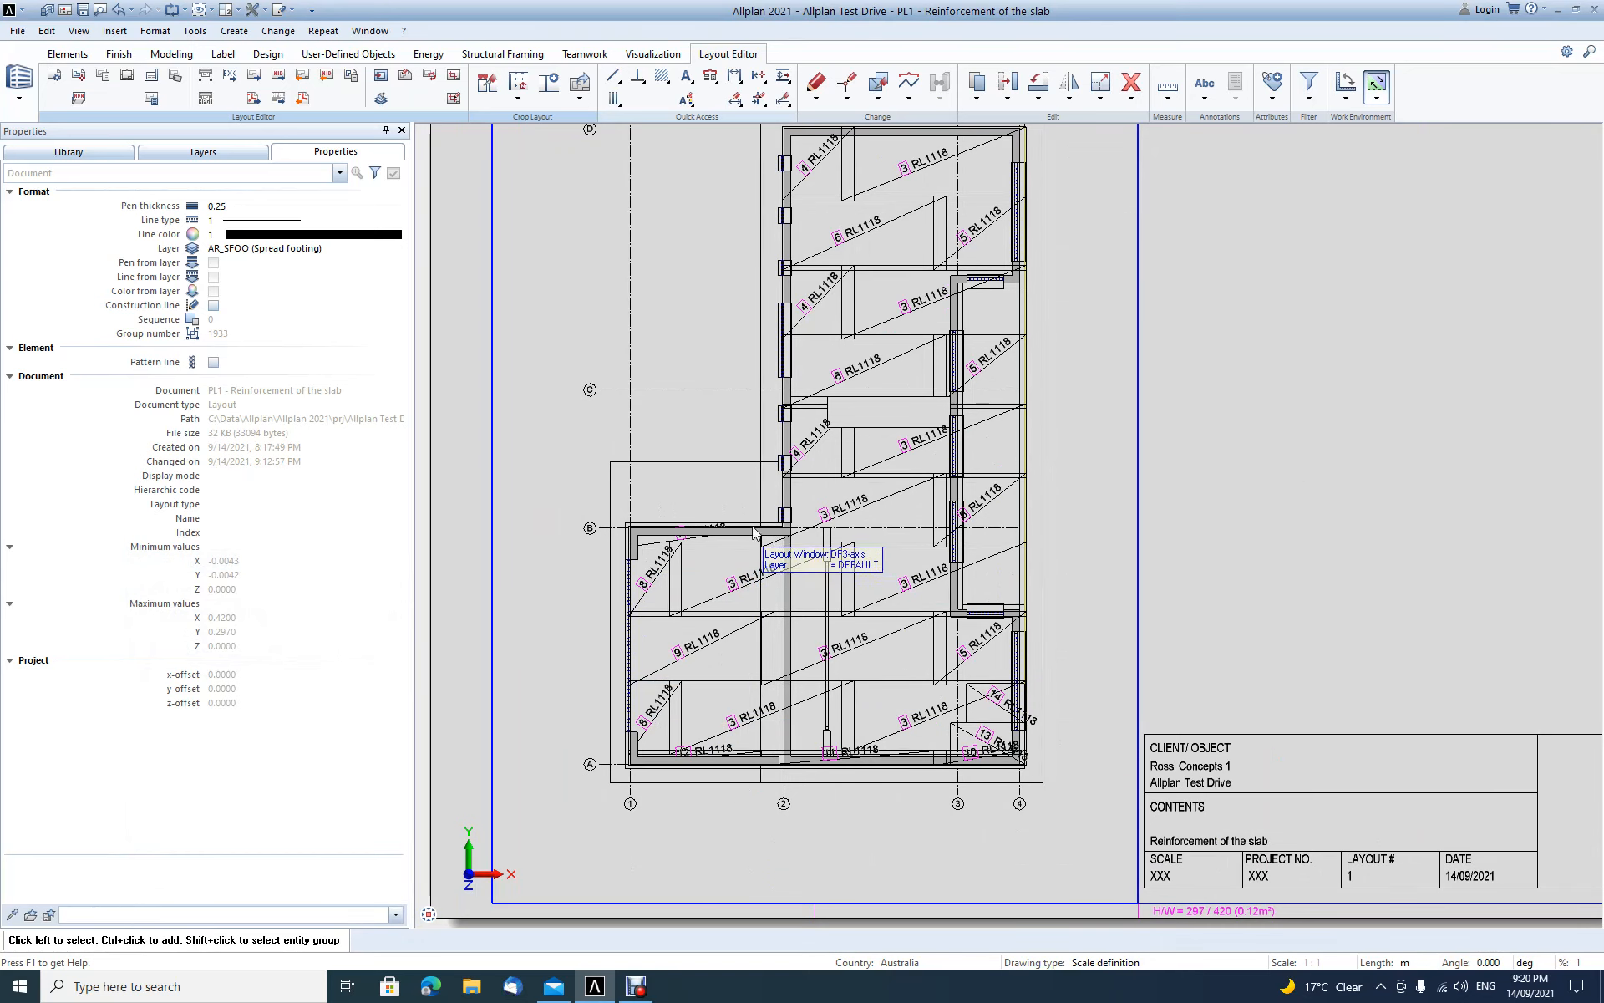
scroll(778, 556, "down", 1)
scroll(740, 549, "up", 1)
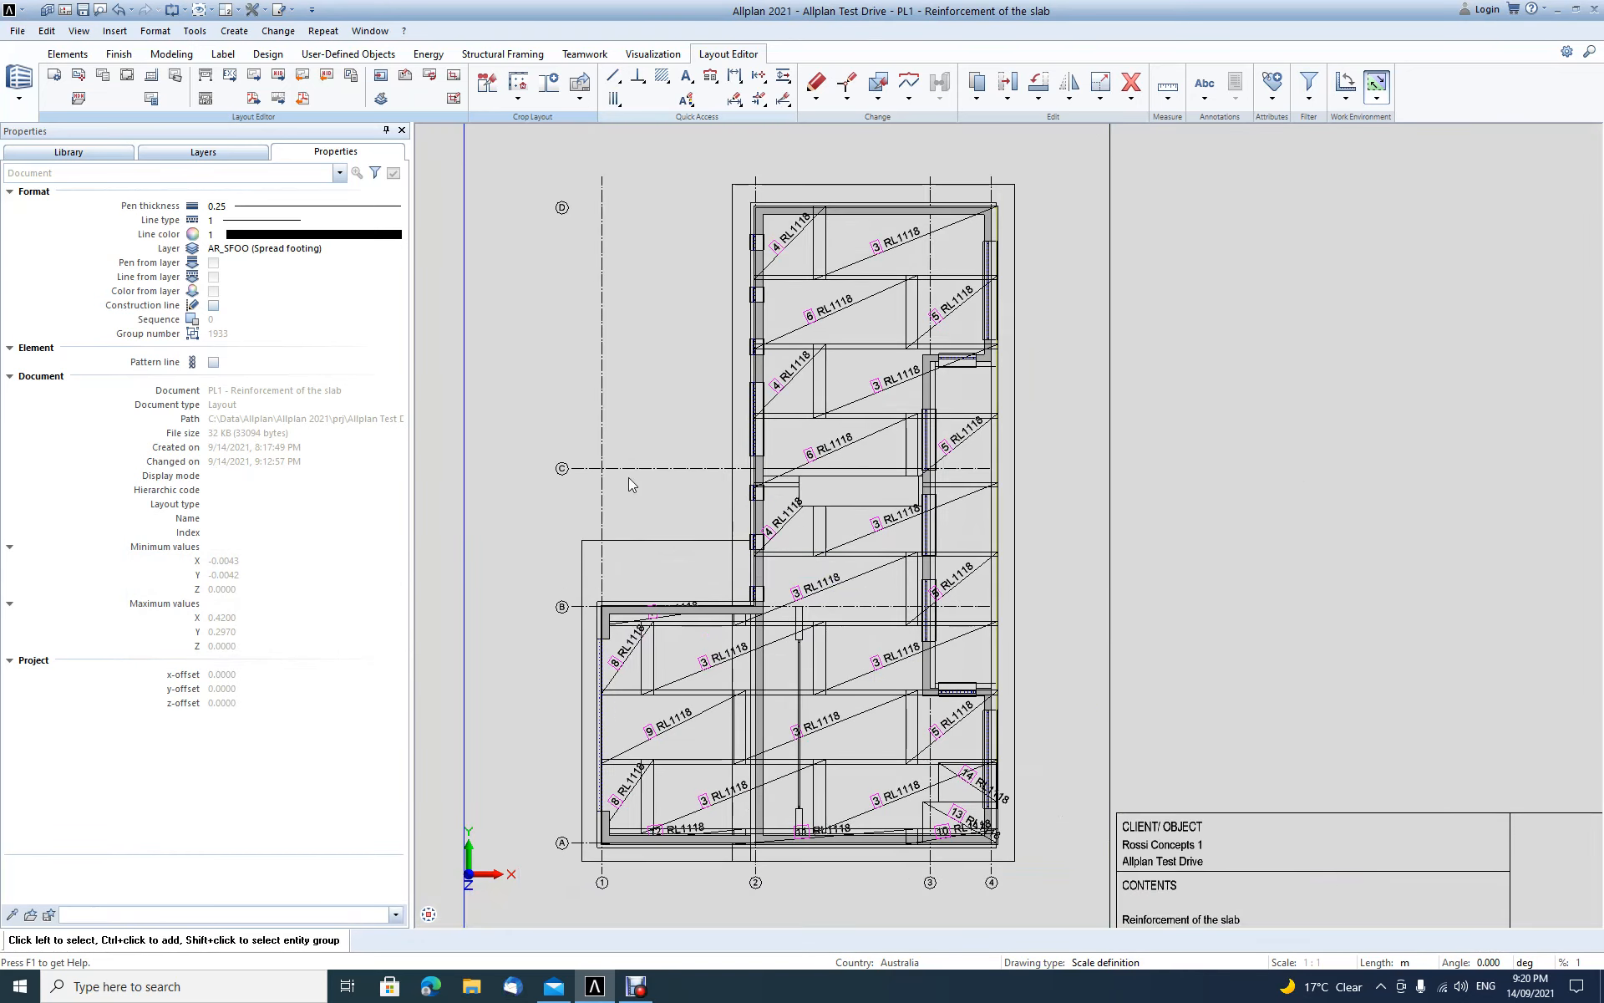
double_click(533, 368)
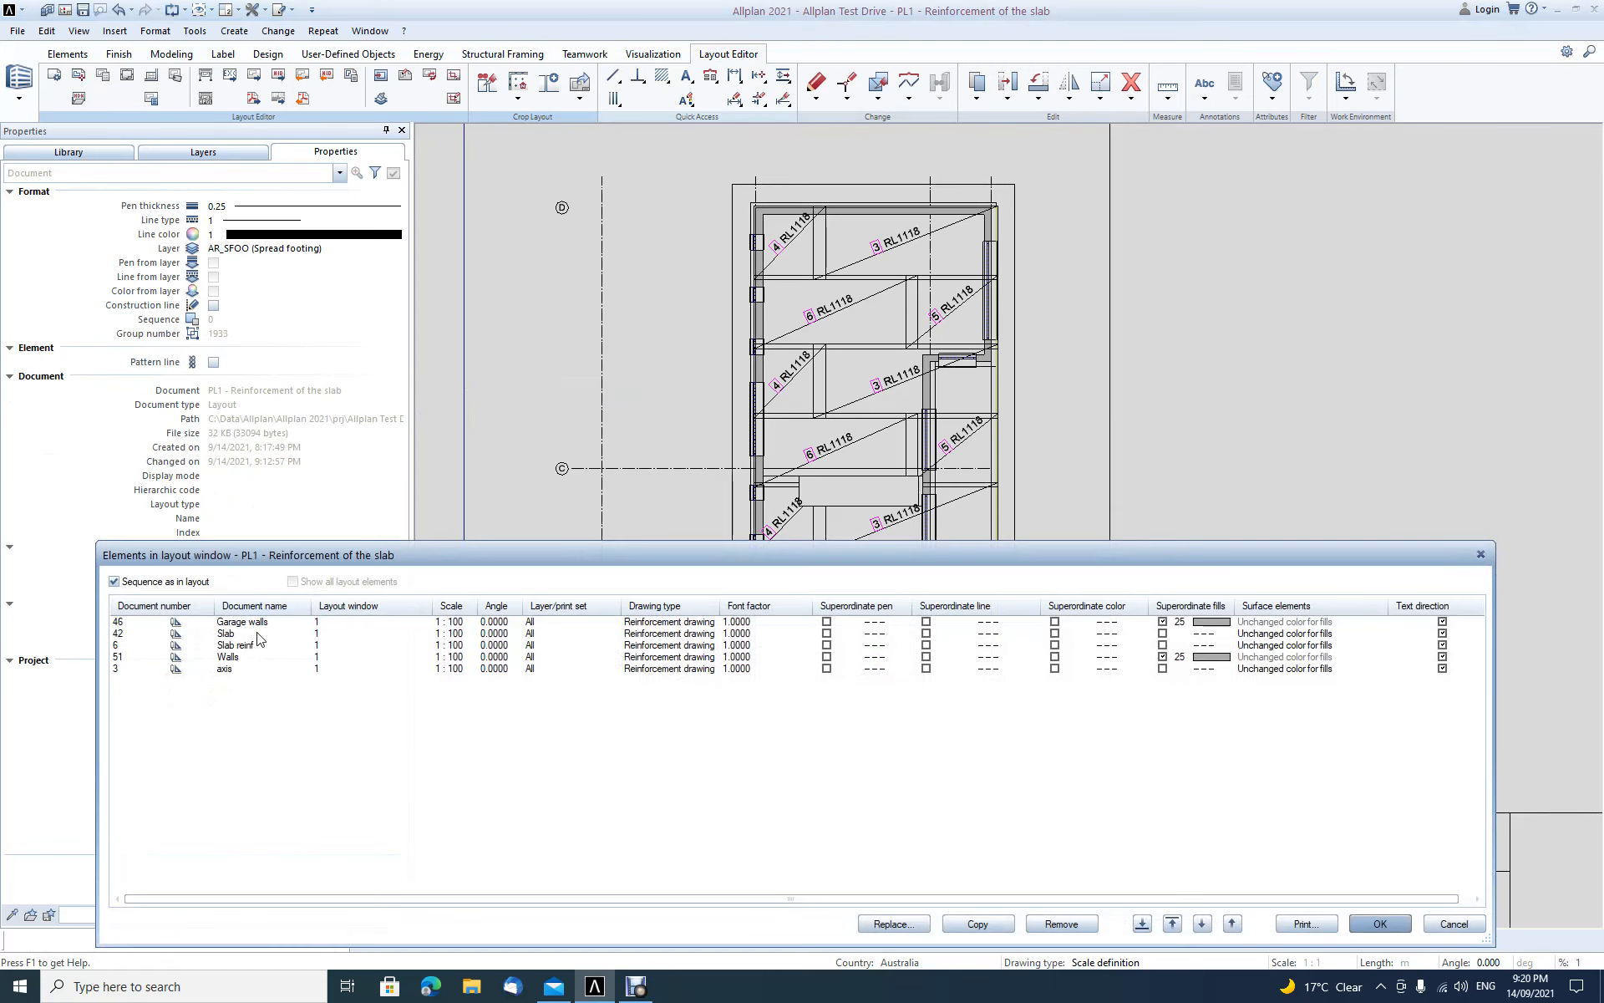
left_click(260, 624)
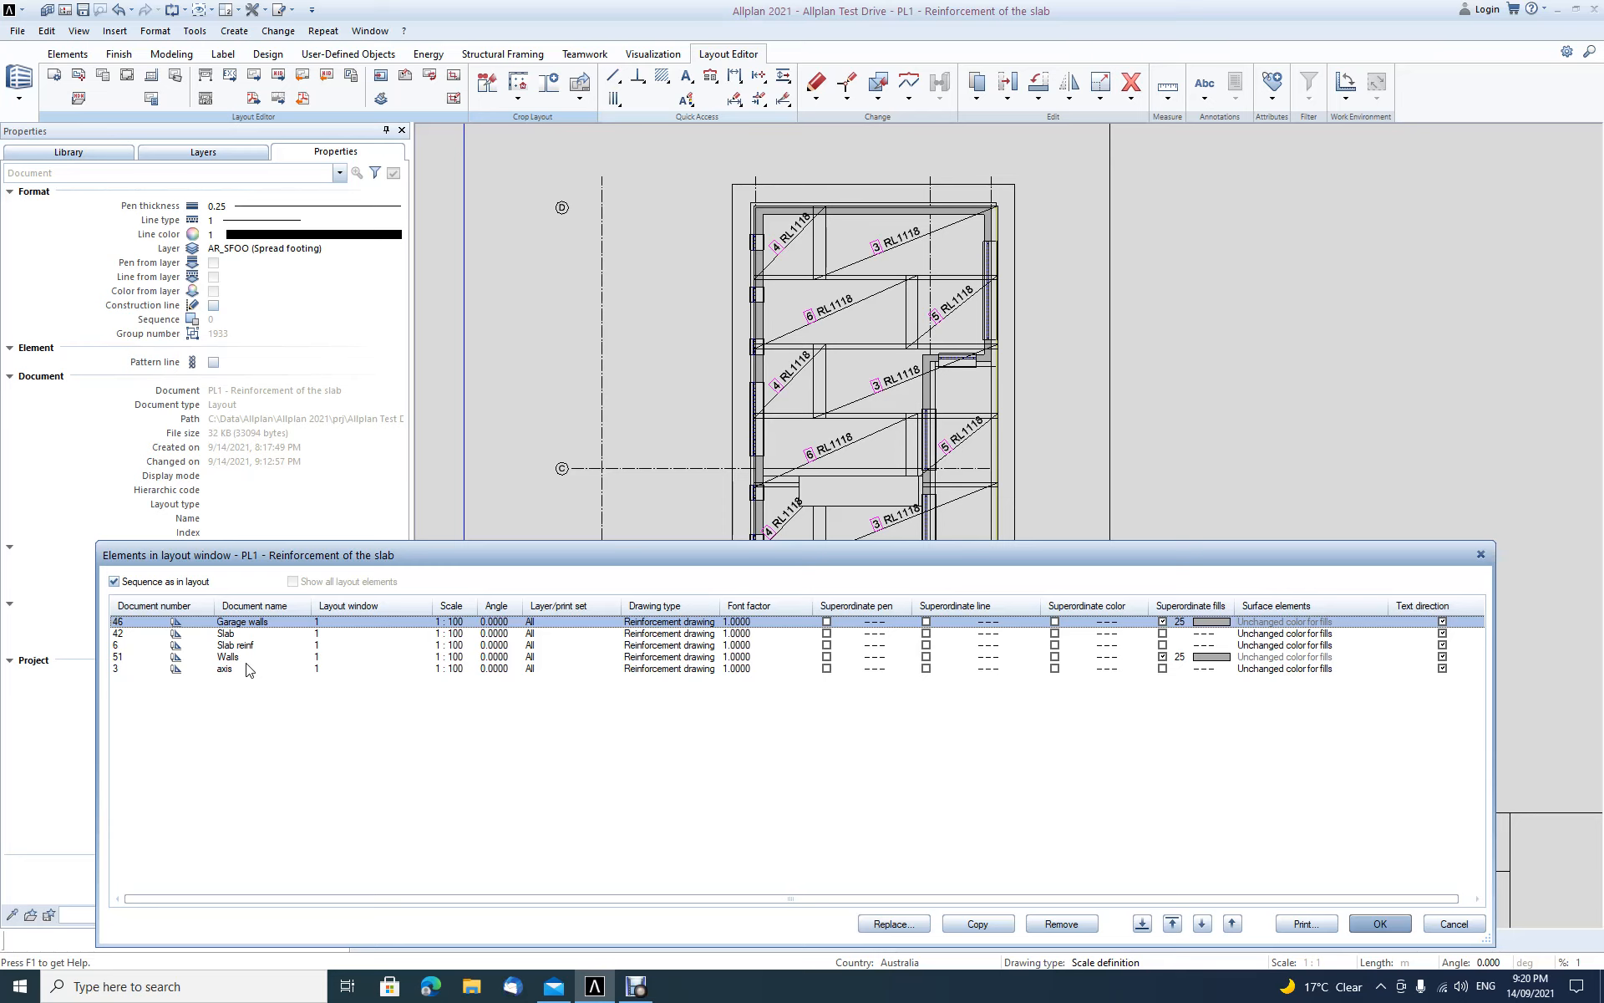
left_click(1203, 925)
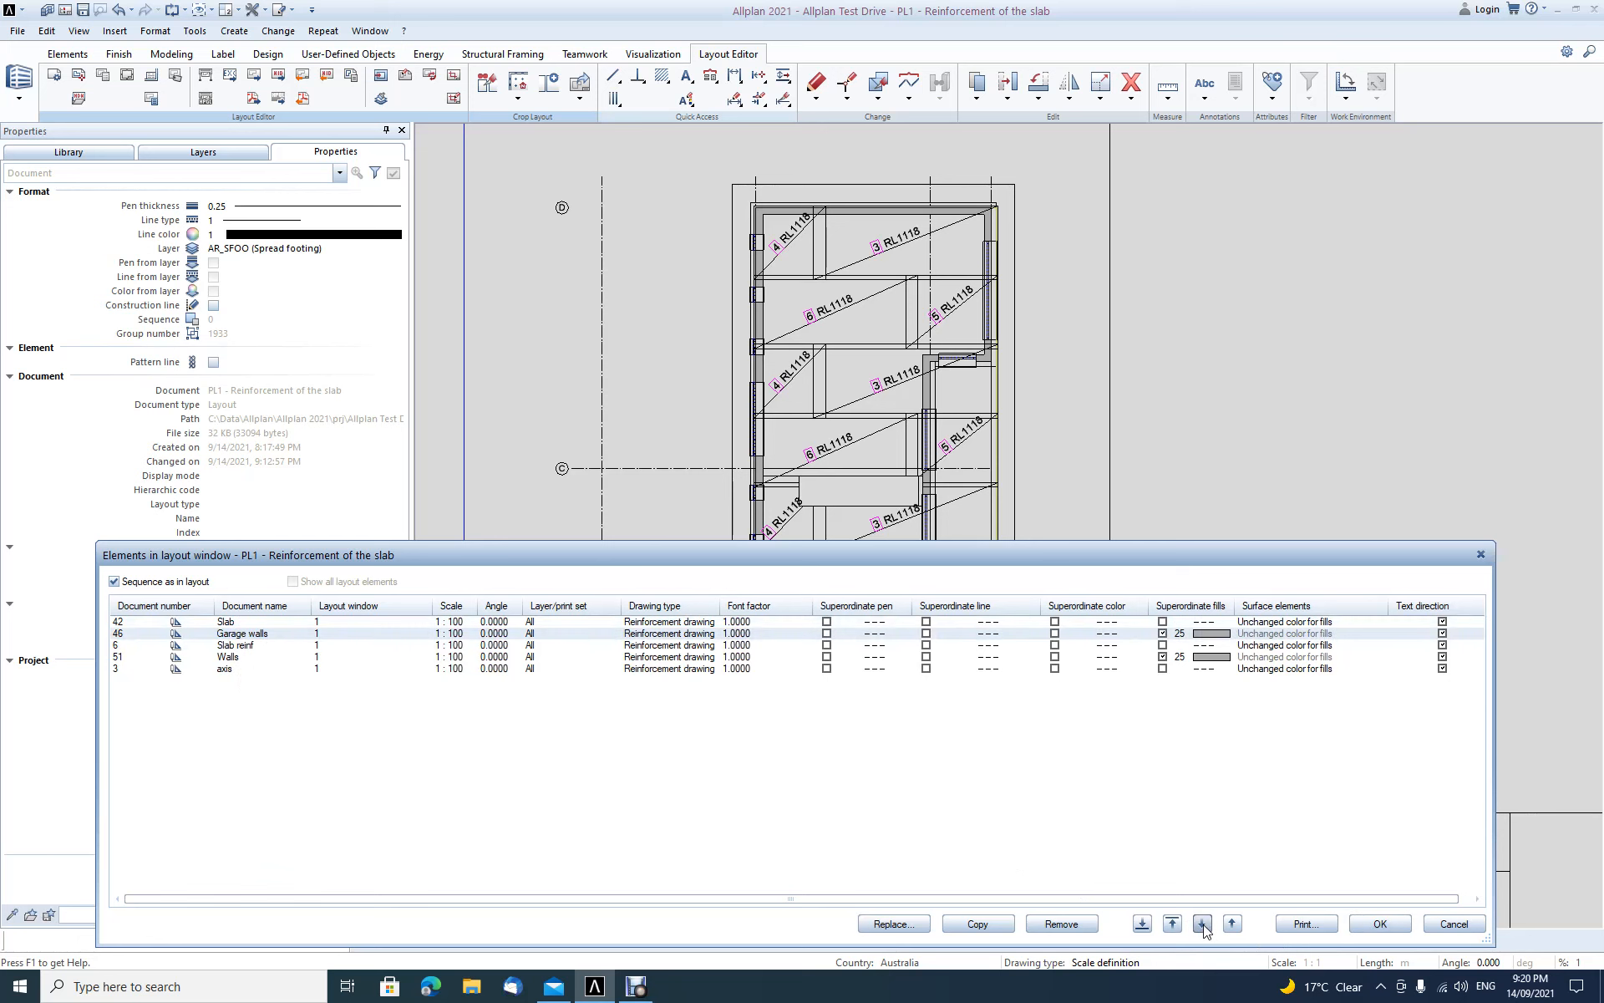
left_click(1202, 924)
left_click(1203, 924)
left_click(1202, 924)
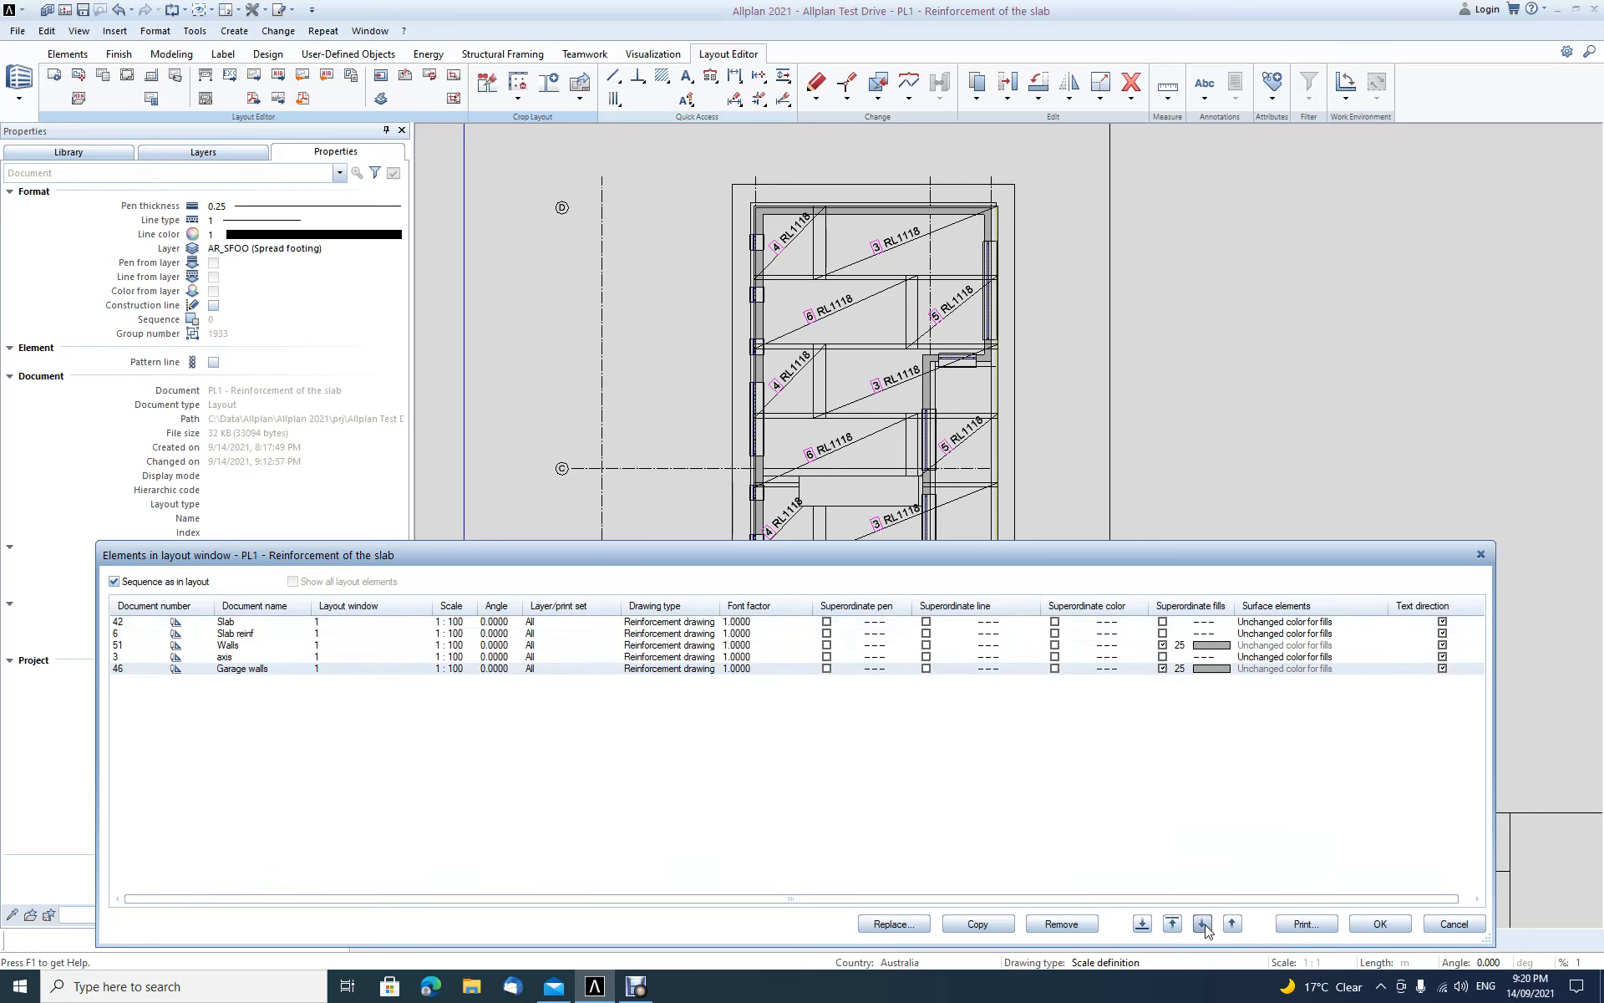
Step: Move 6 Slab reinf to the start of the element sequence and apply the new order to the layout window
left_click(244, 635)
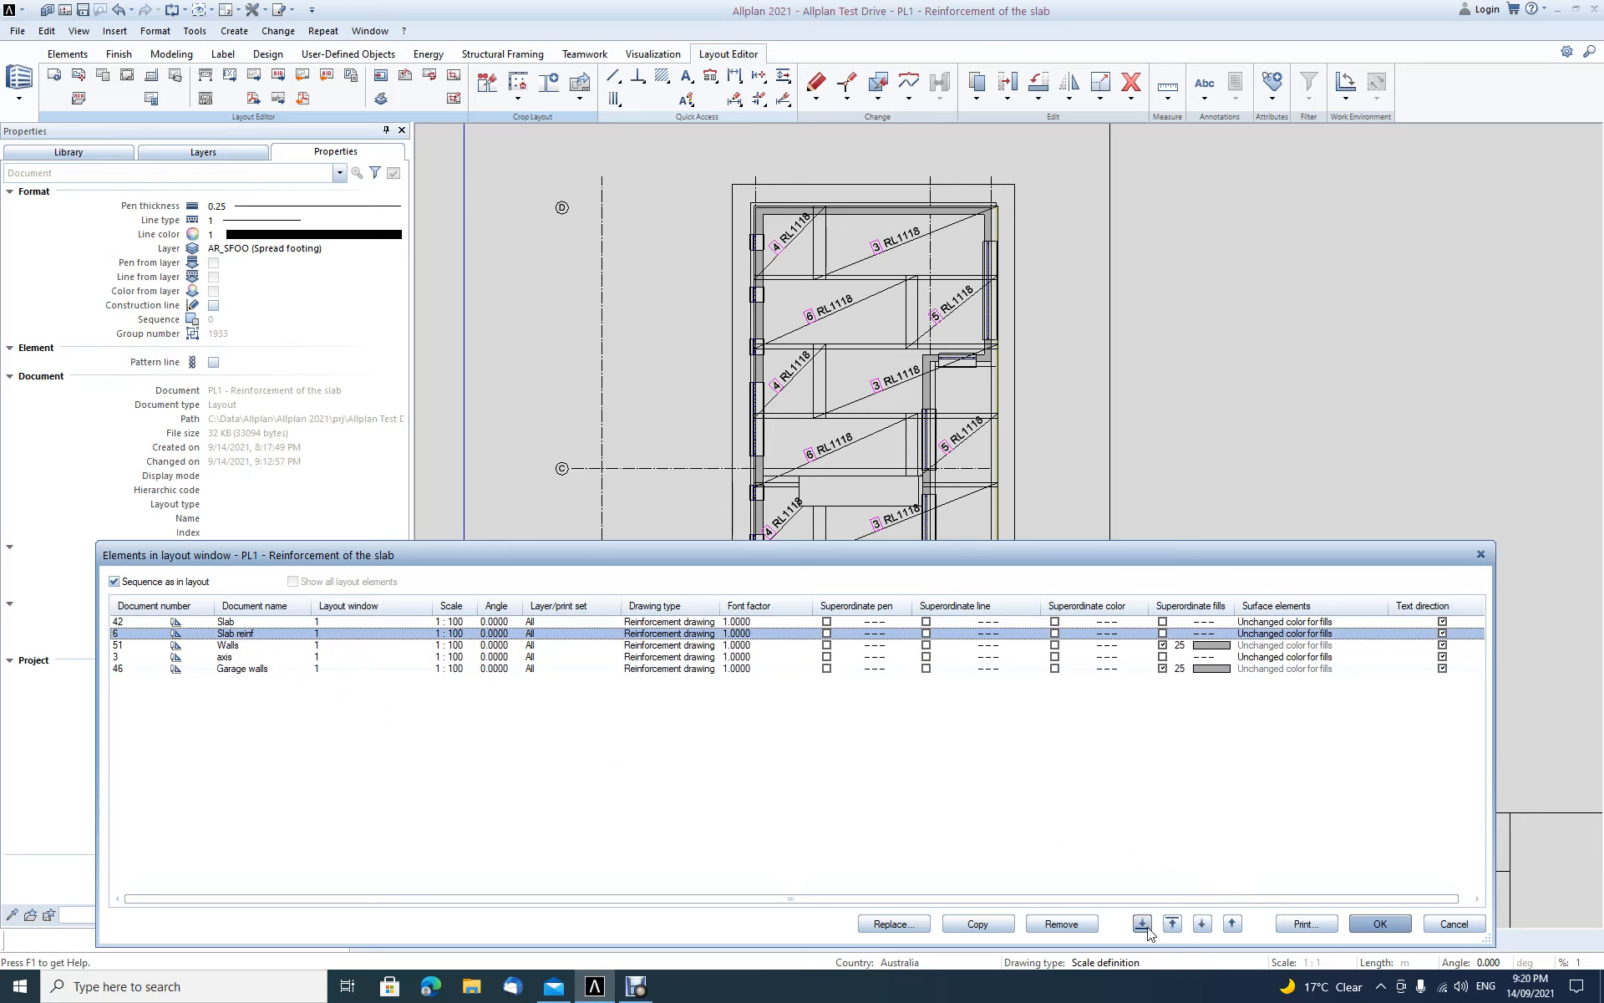
left_click(1173, 924)
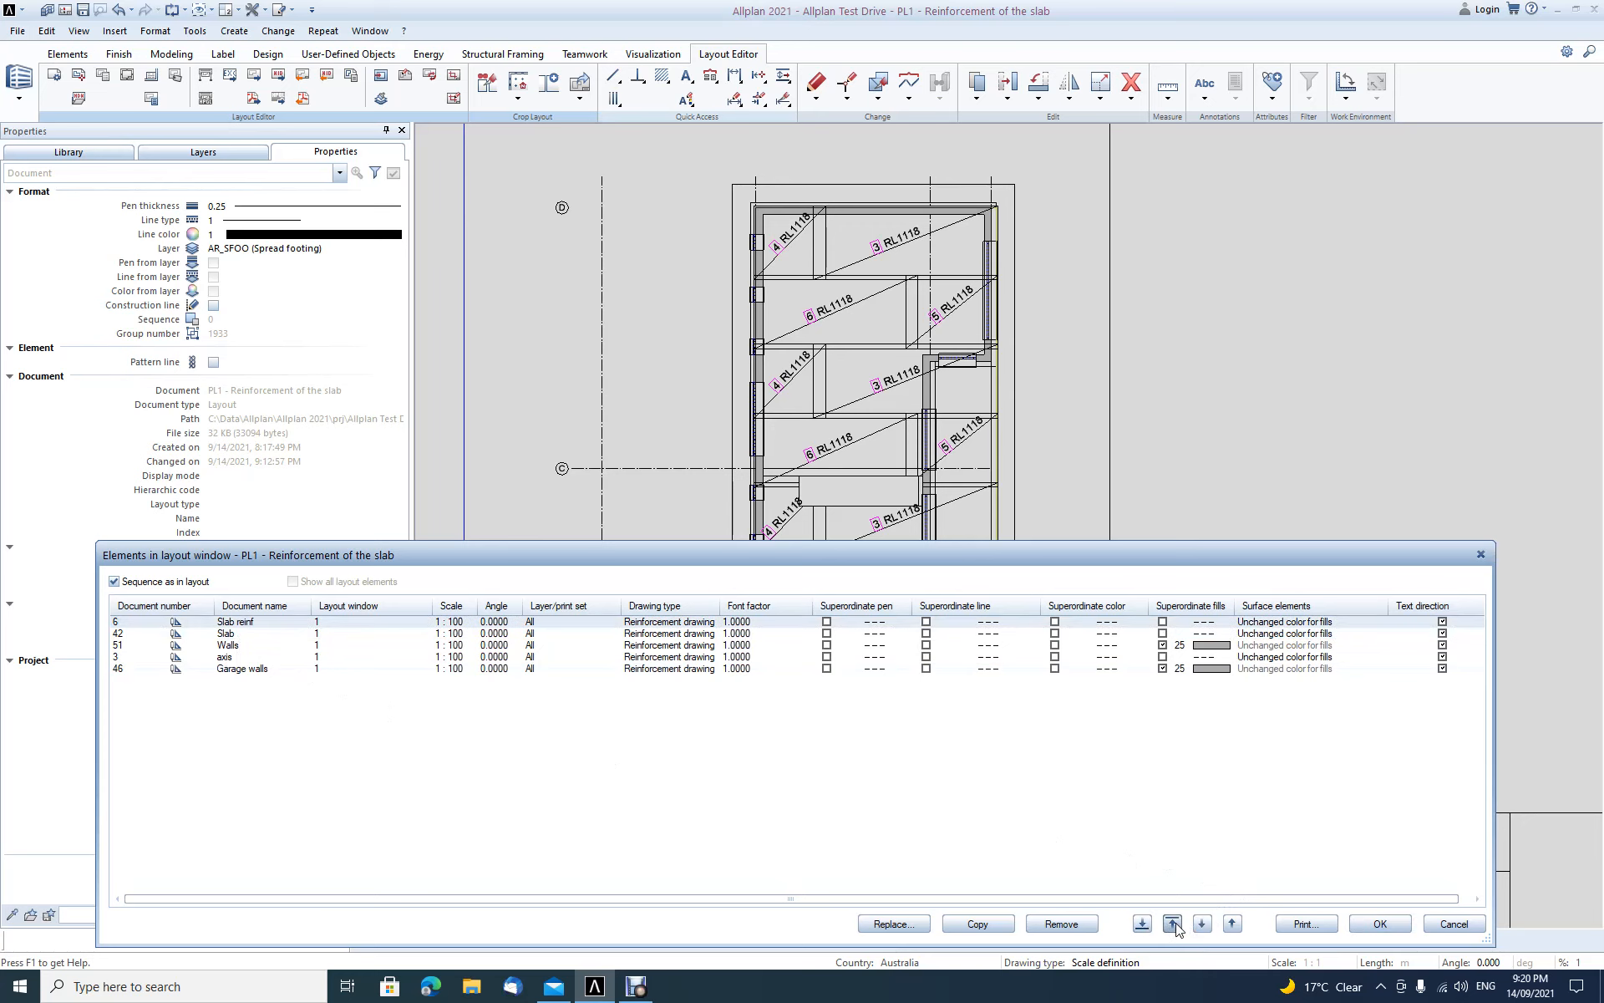
left_click(1381, 924)
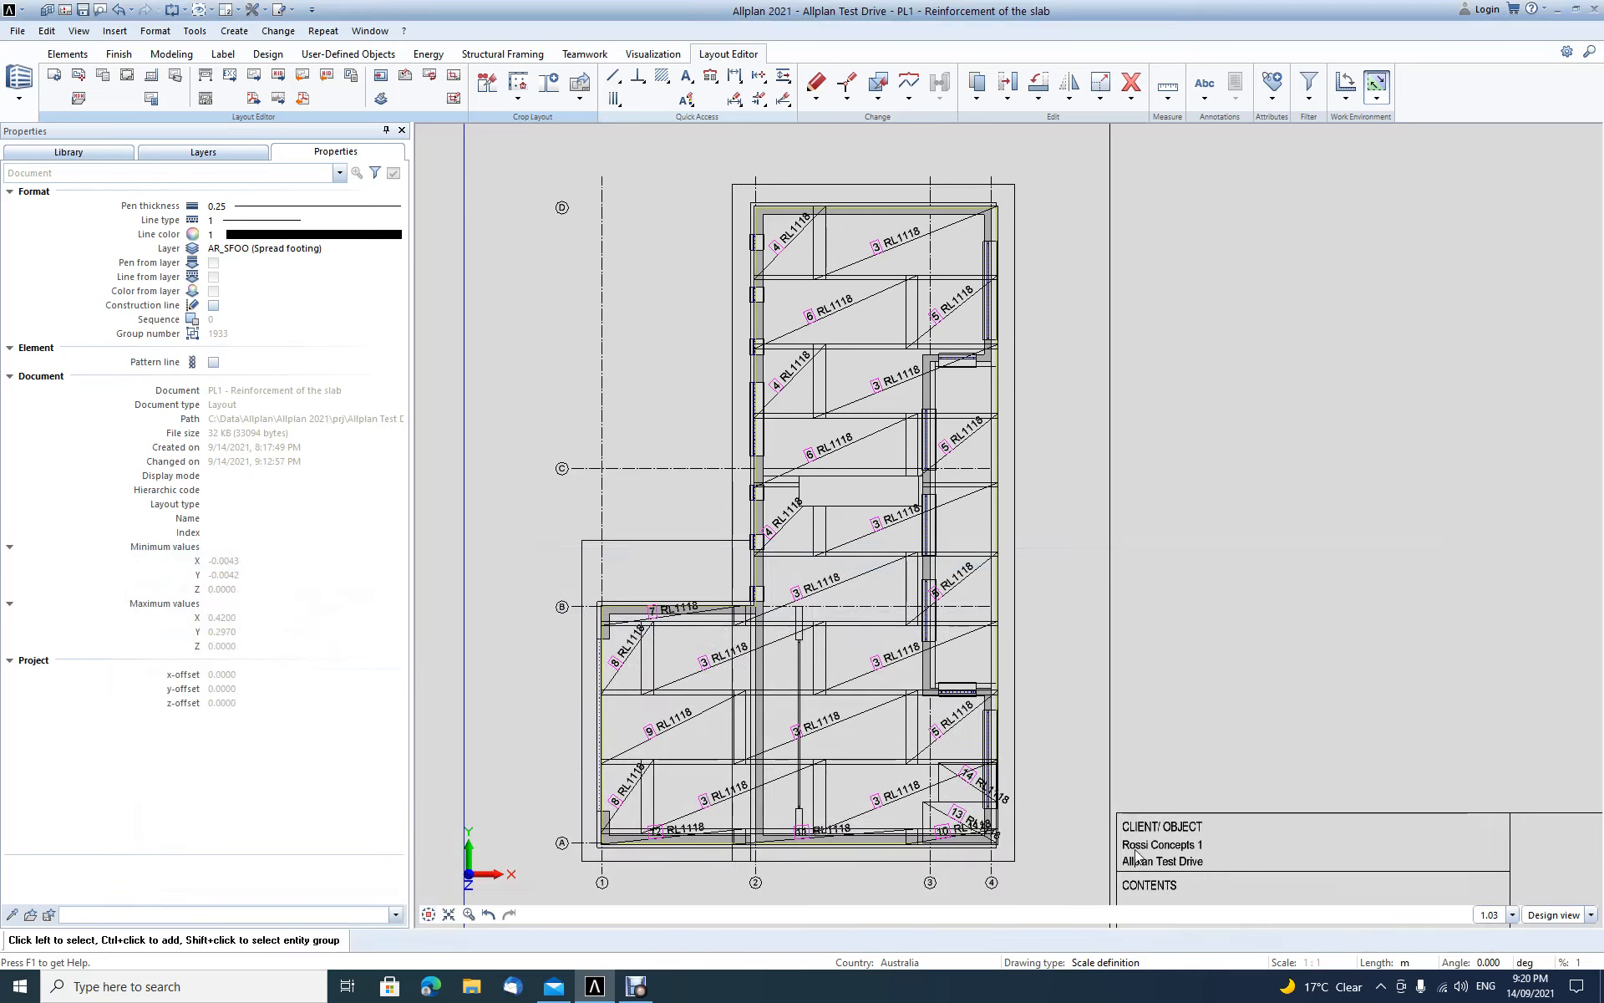
scroll(1511, 262, "down", 1)
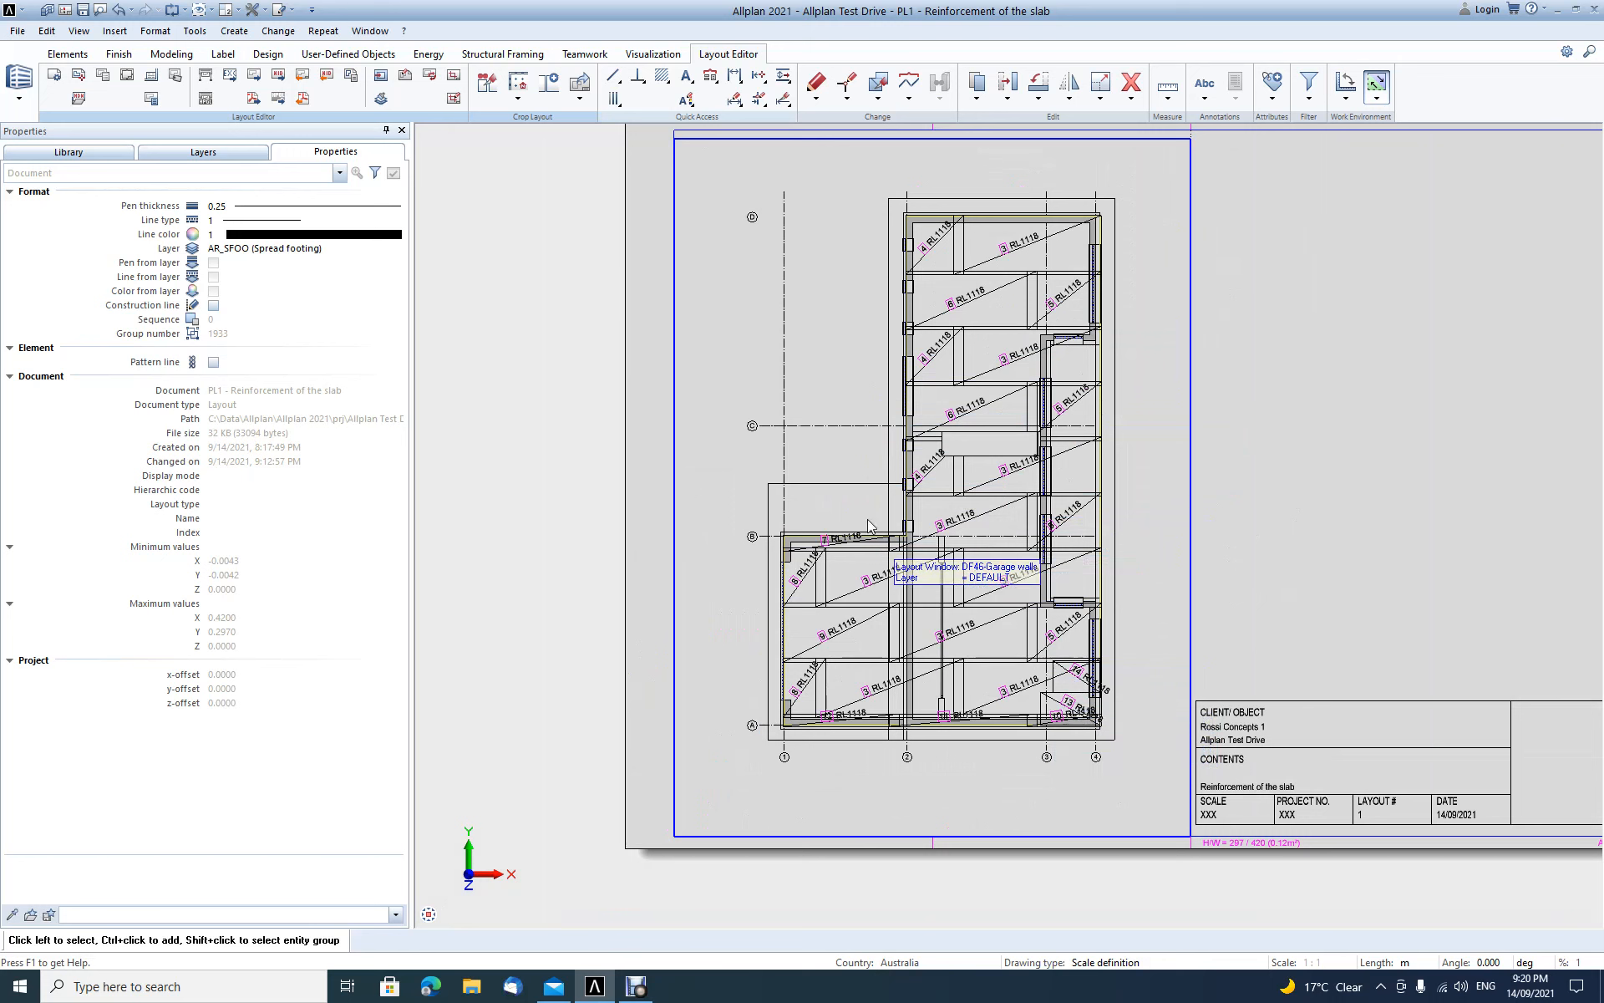
scroll(1142, 376, "up", 1)
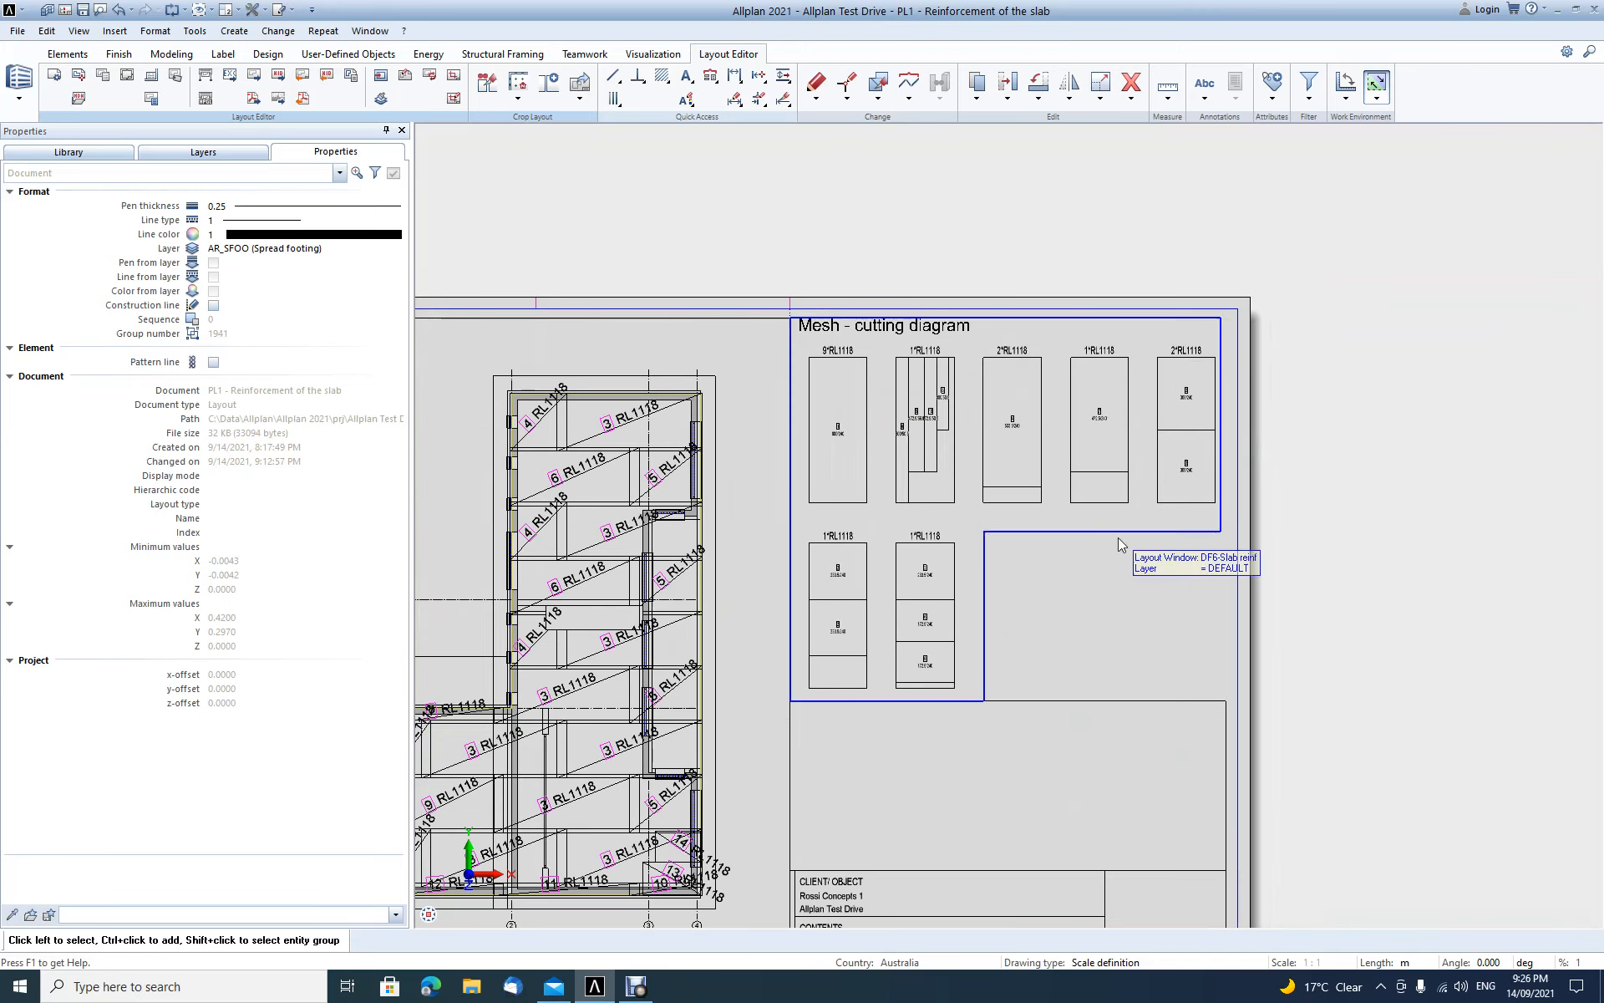
scroll(1096, 537, "up", 5)
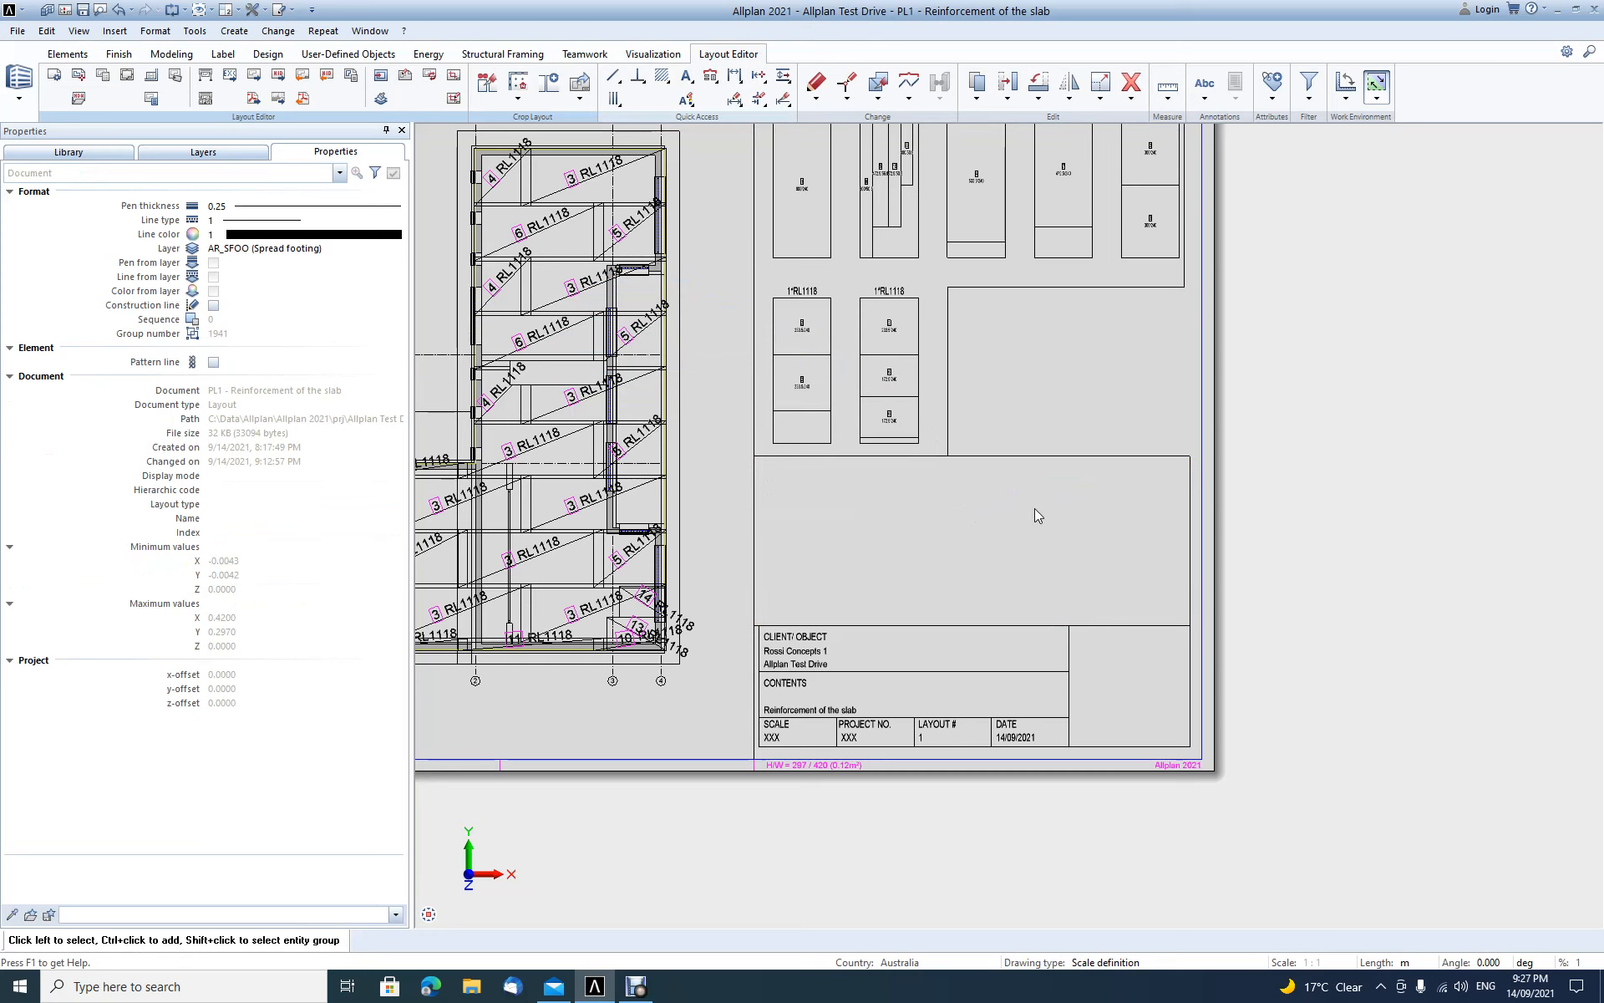
scroll(1012, 505, "down", 1)
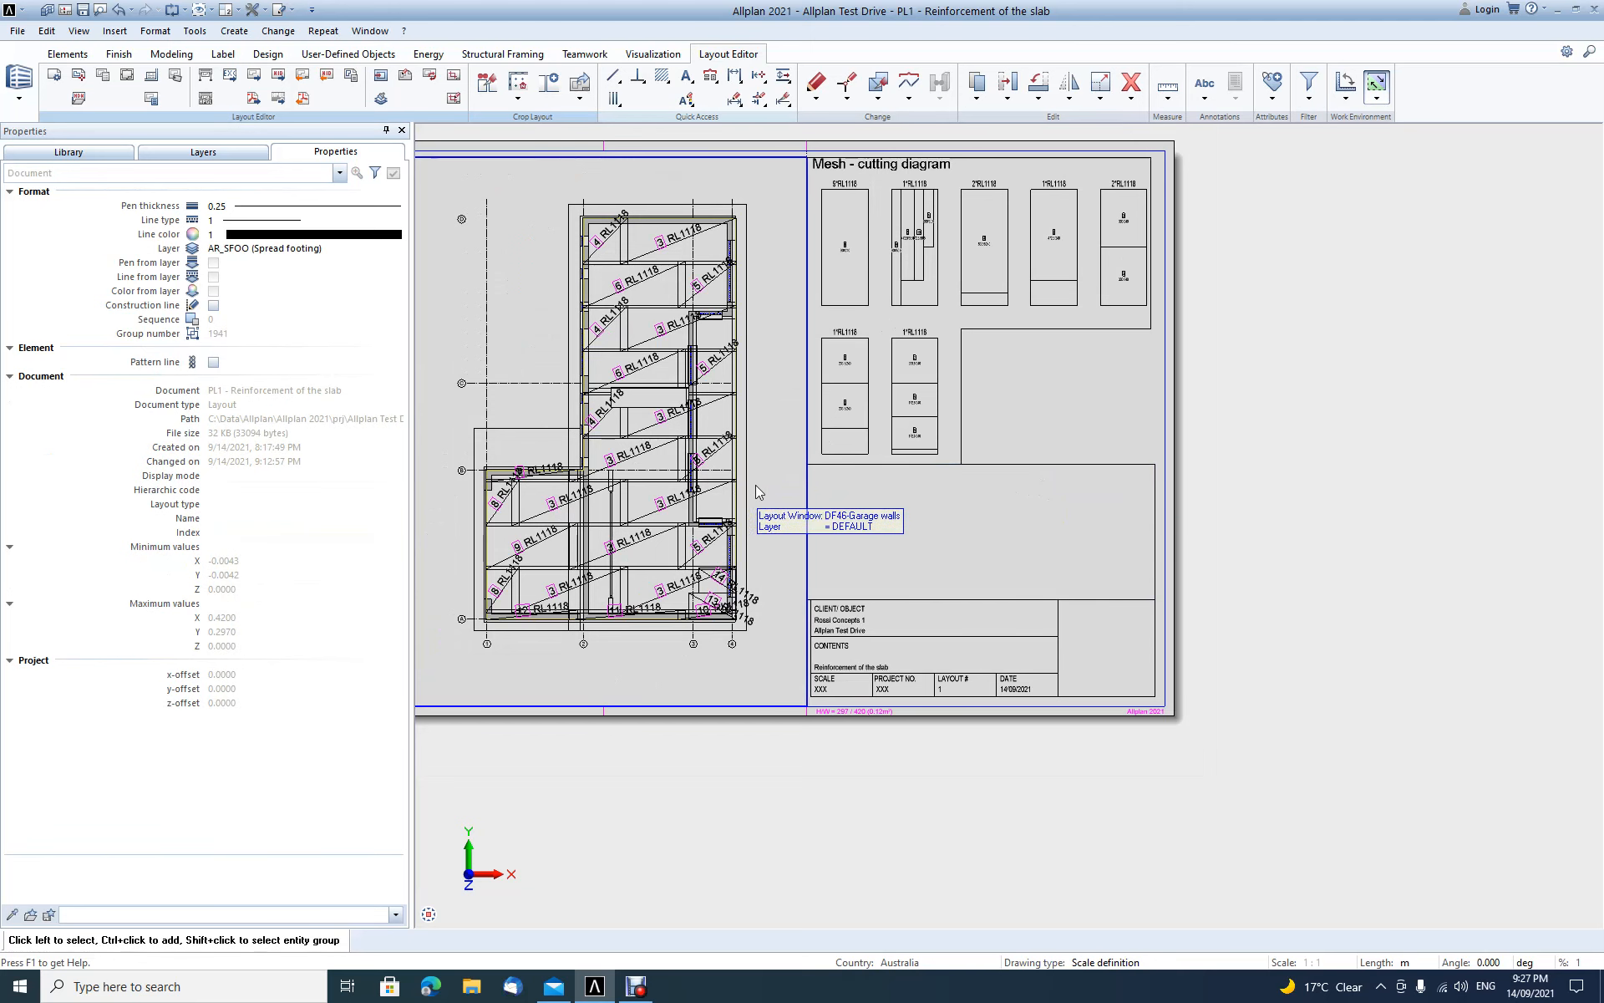
Step: Add drawing file 7 Legend as a layout element to the empty layout window above the title block, at scale 1:100
left_click(458, 87)
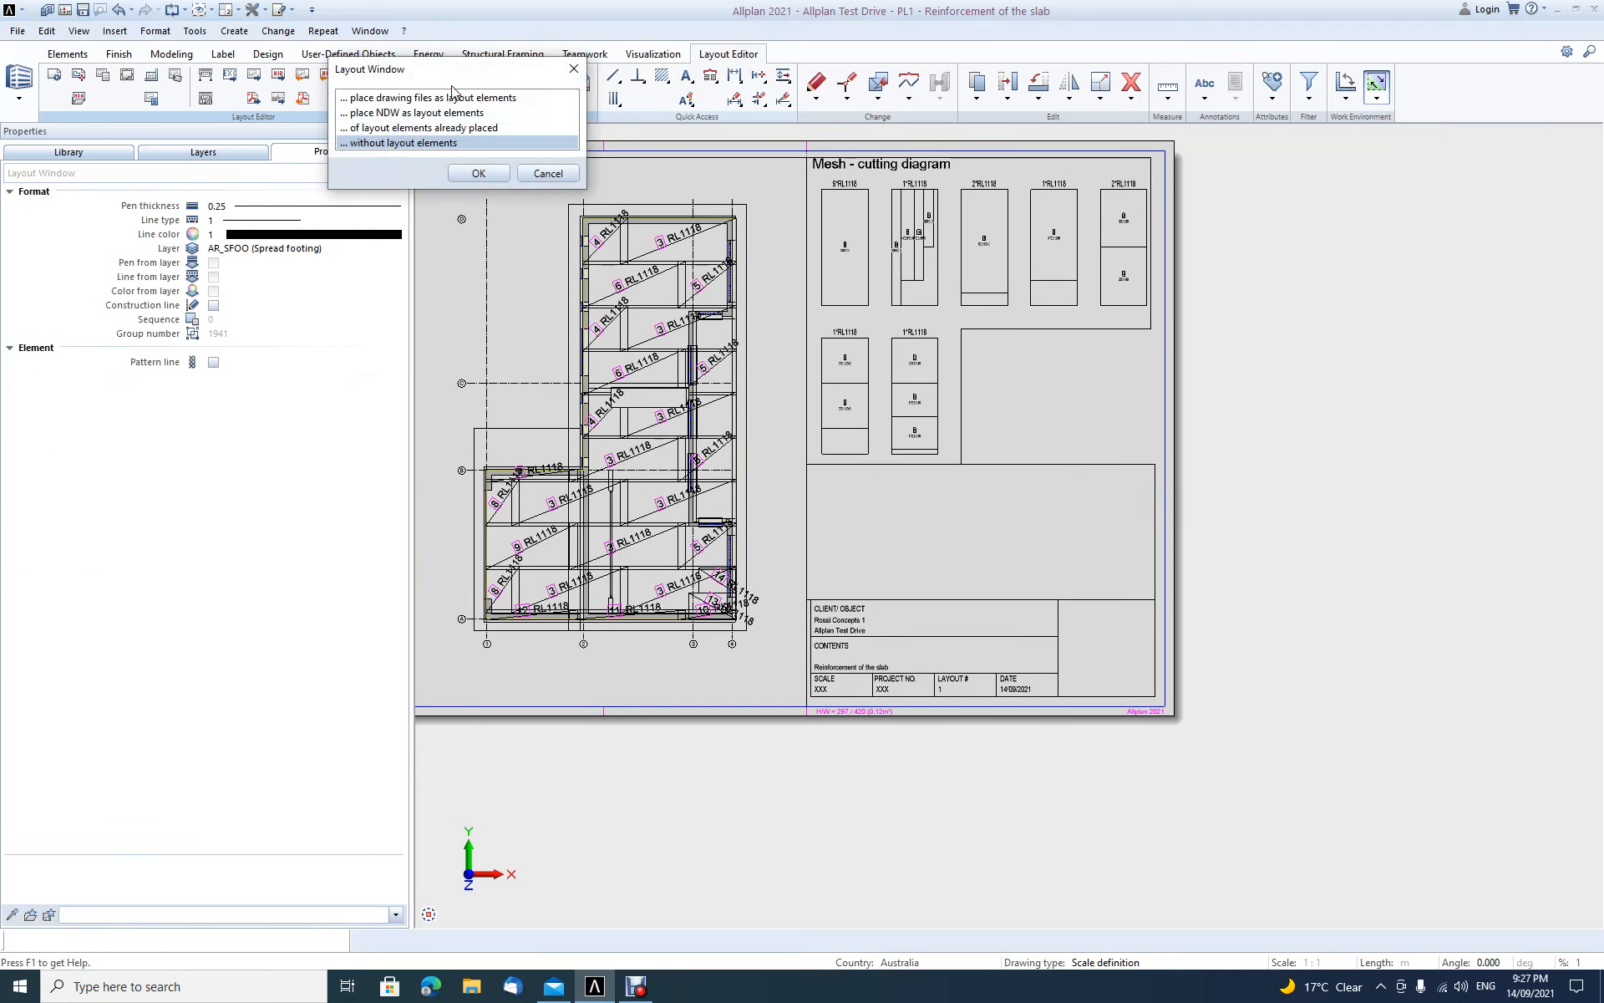
key("Escape")
left_click(453, 100)
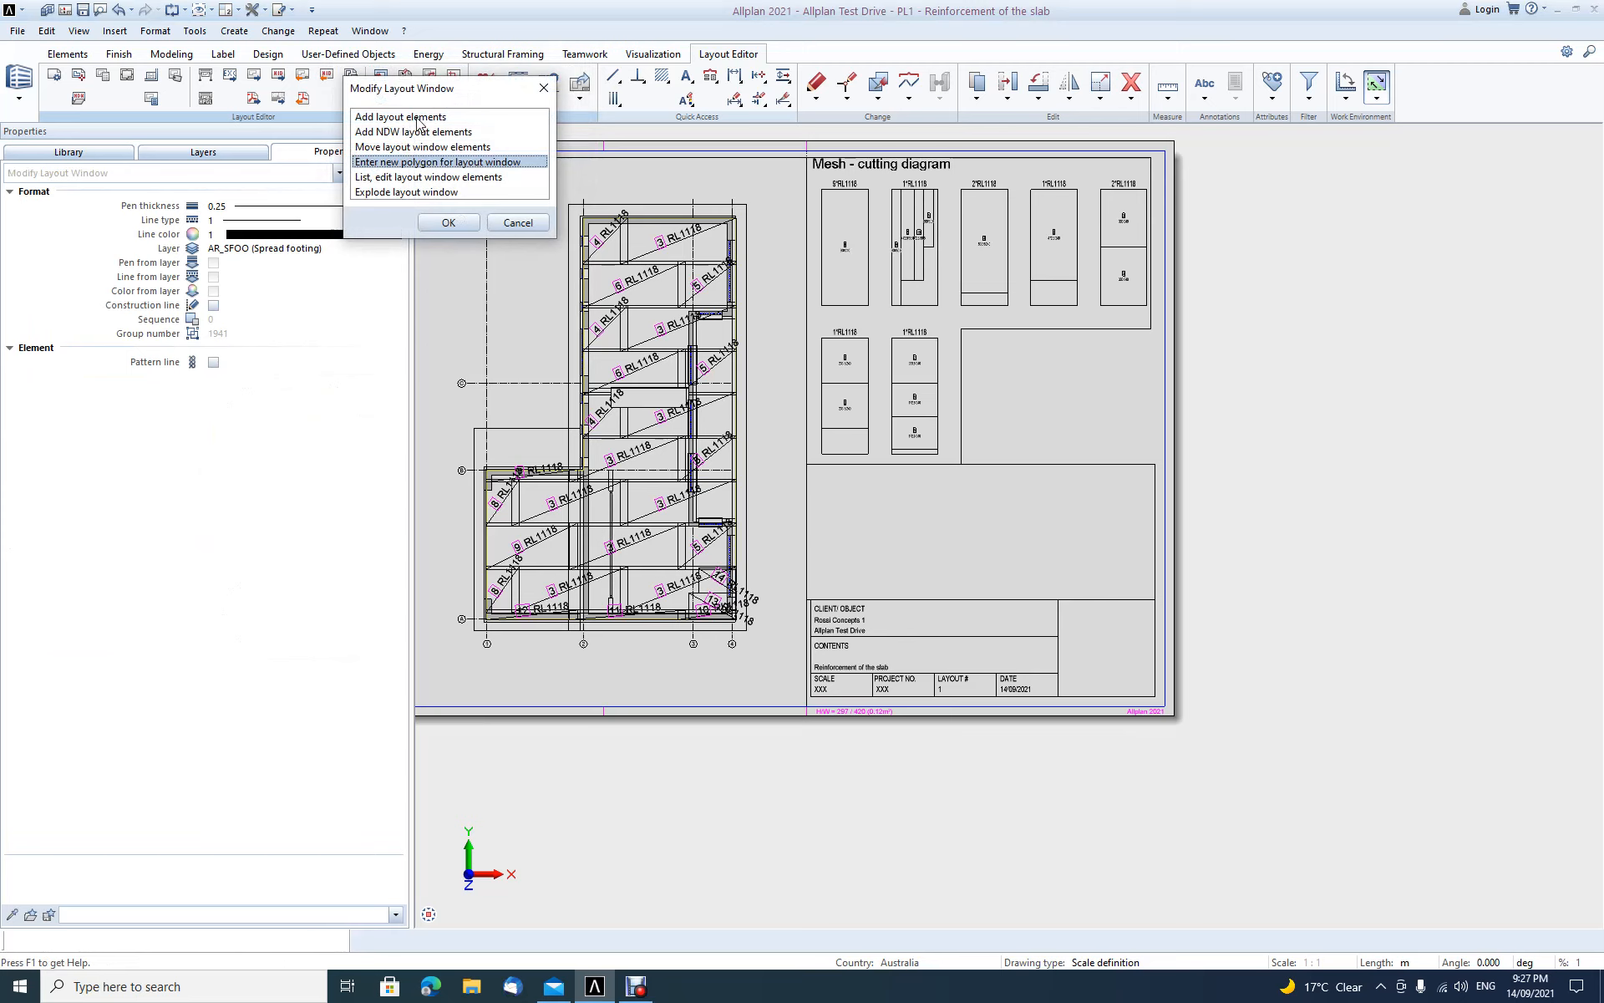
left_click(418, 119)
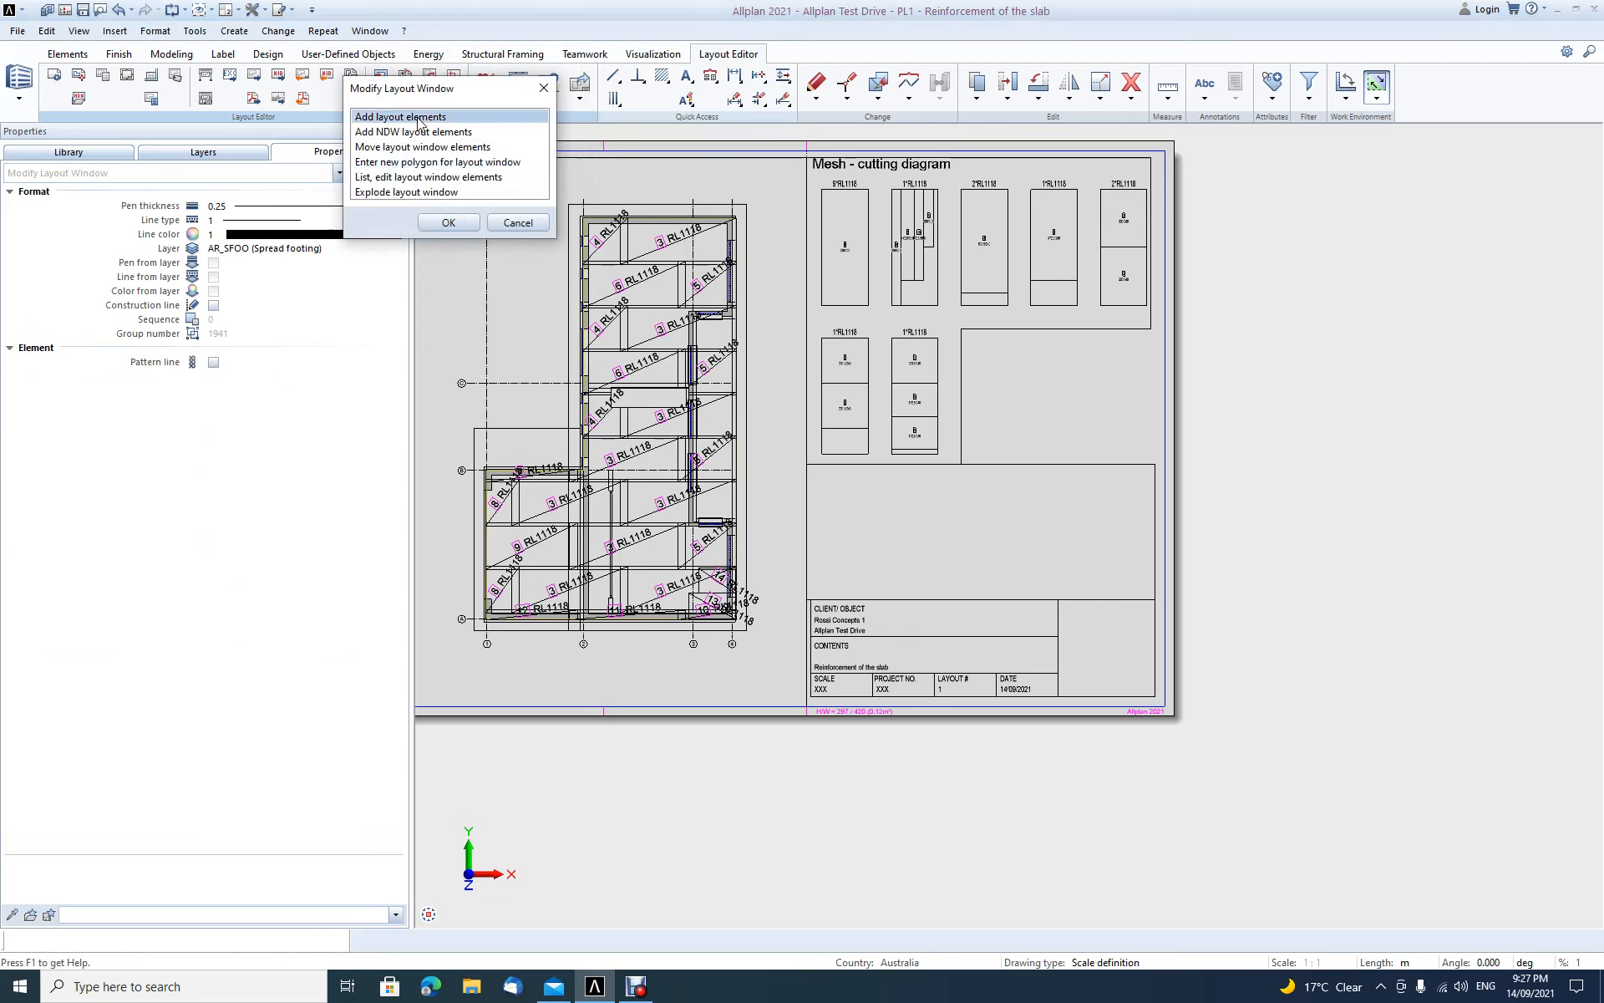
double_click(419, 121)
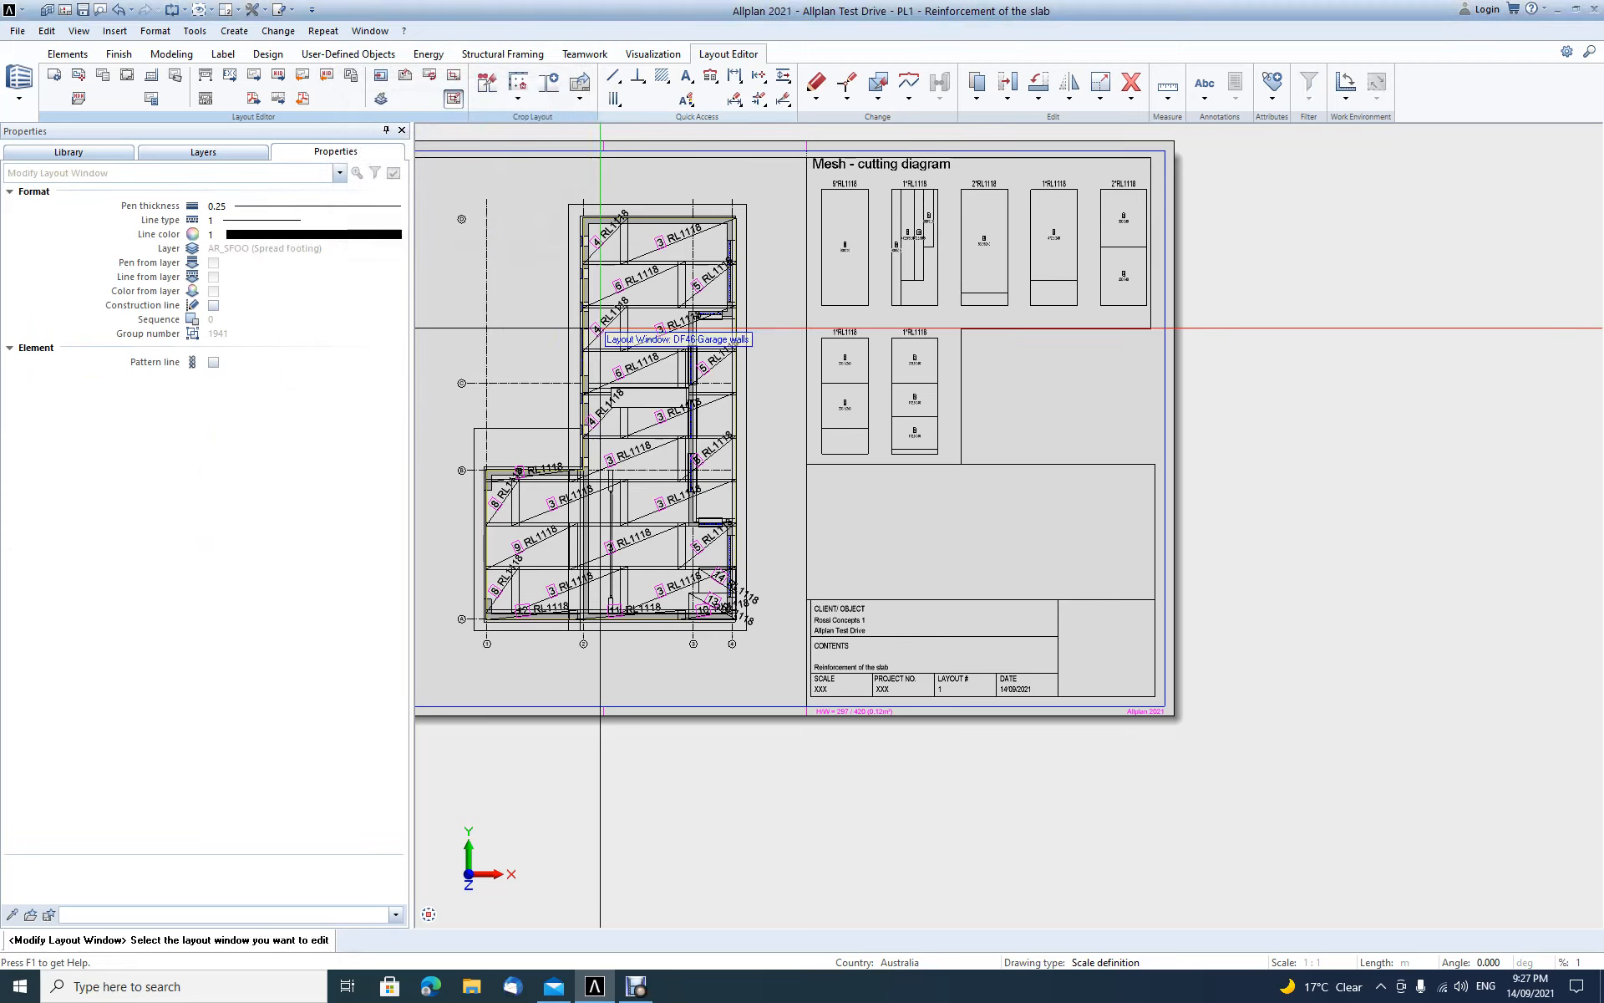
left_click(1037, 463)
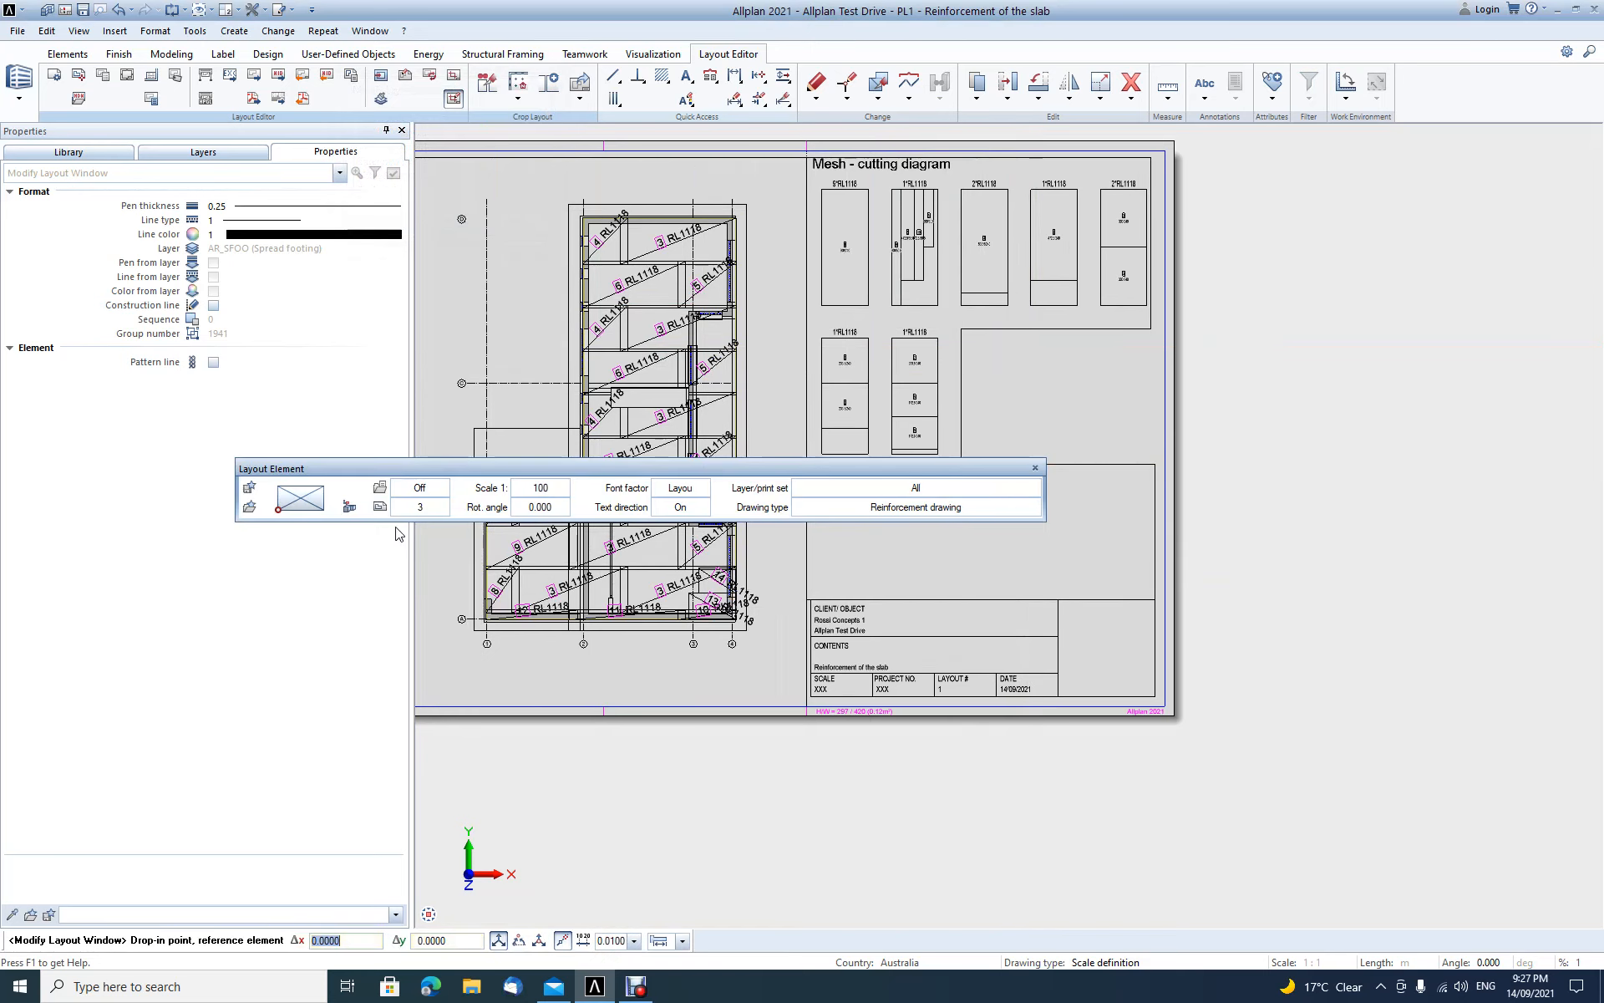
left_click(421, 507)
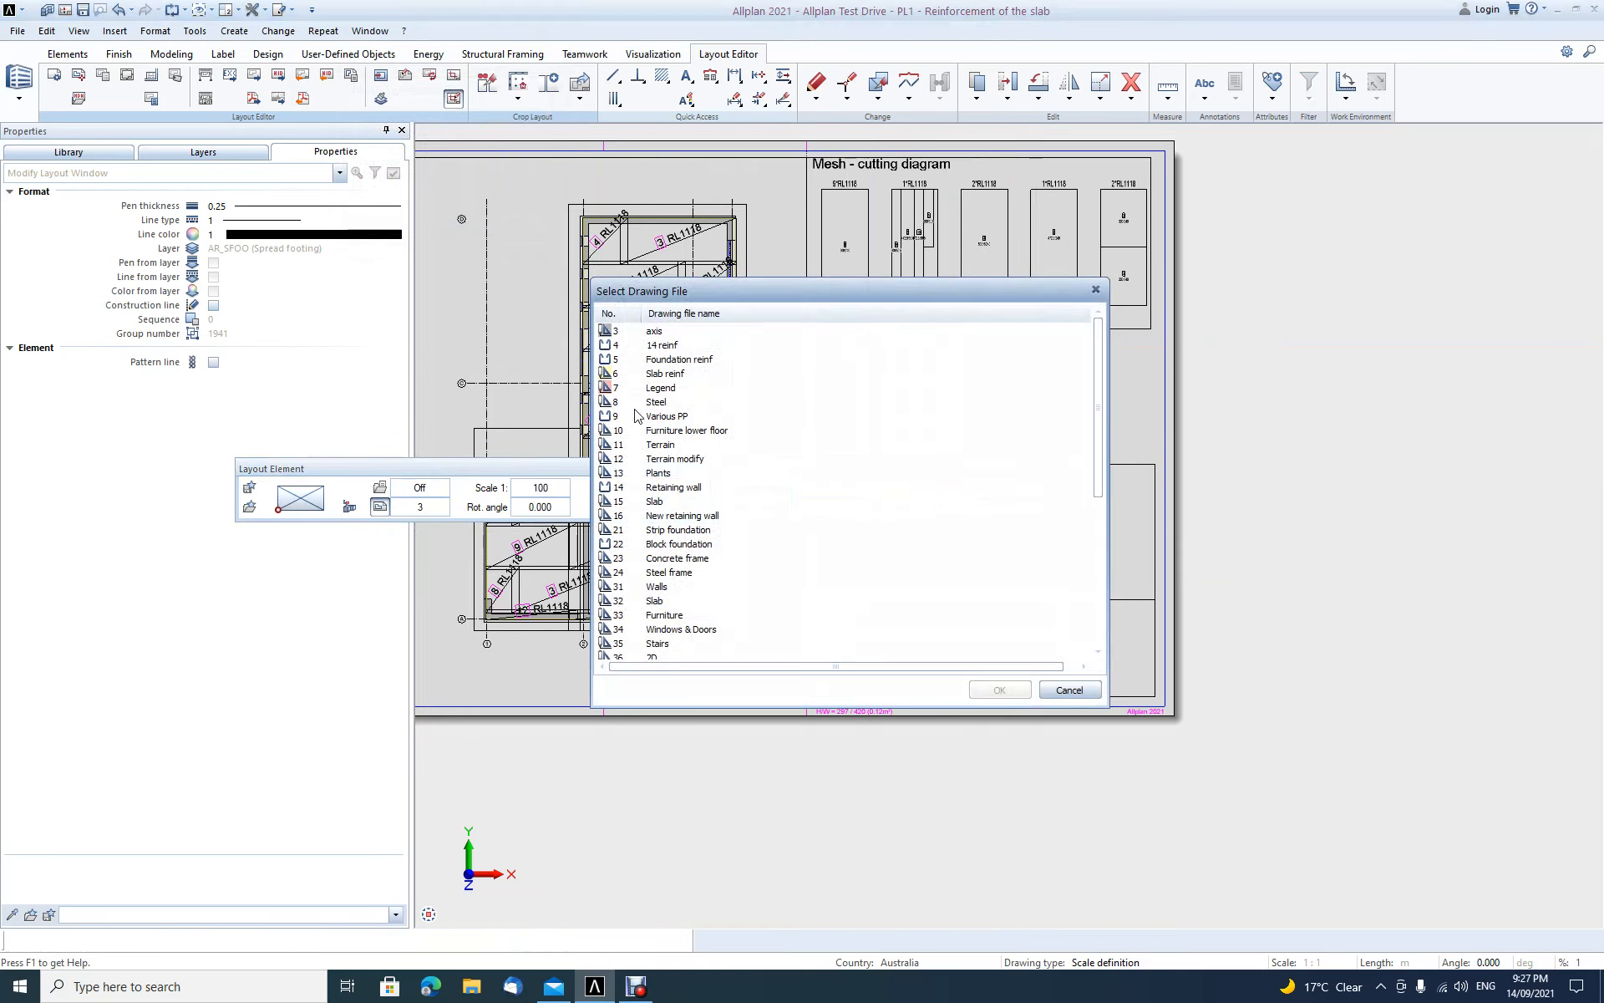
left_click(666, 389)
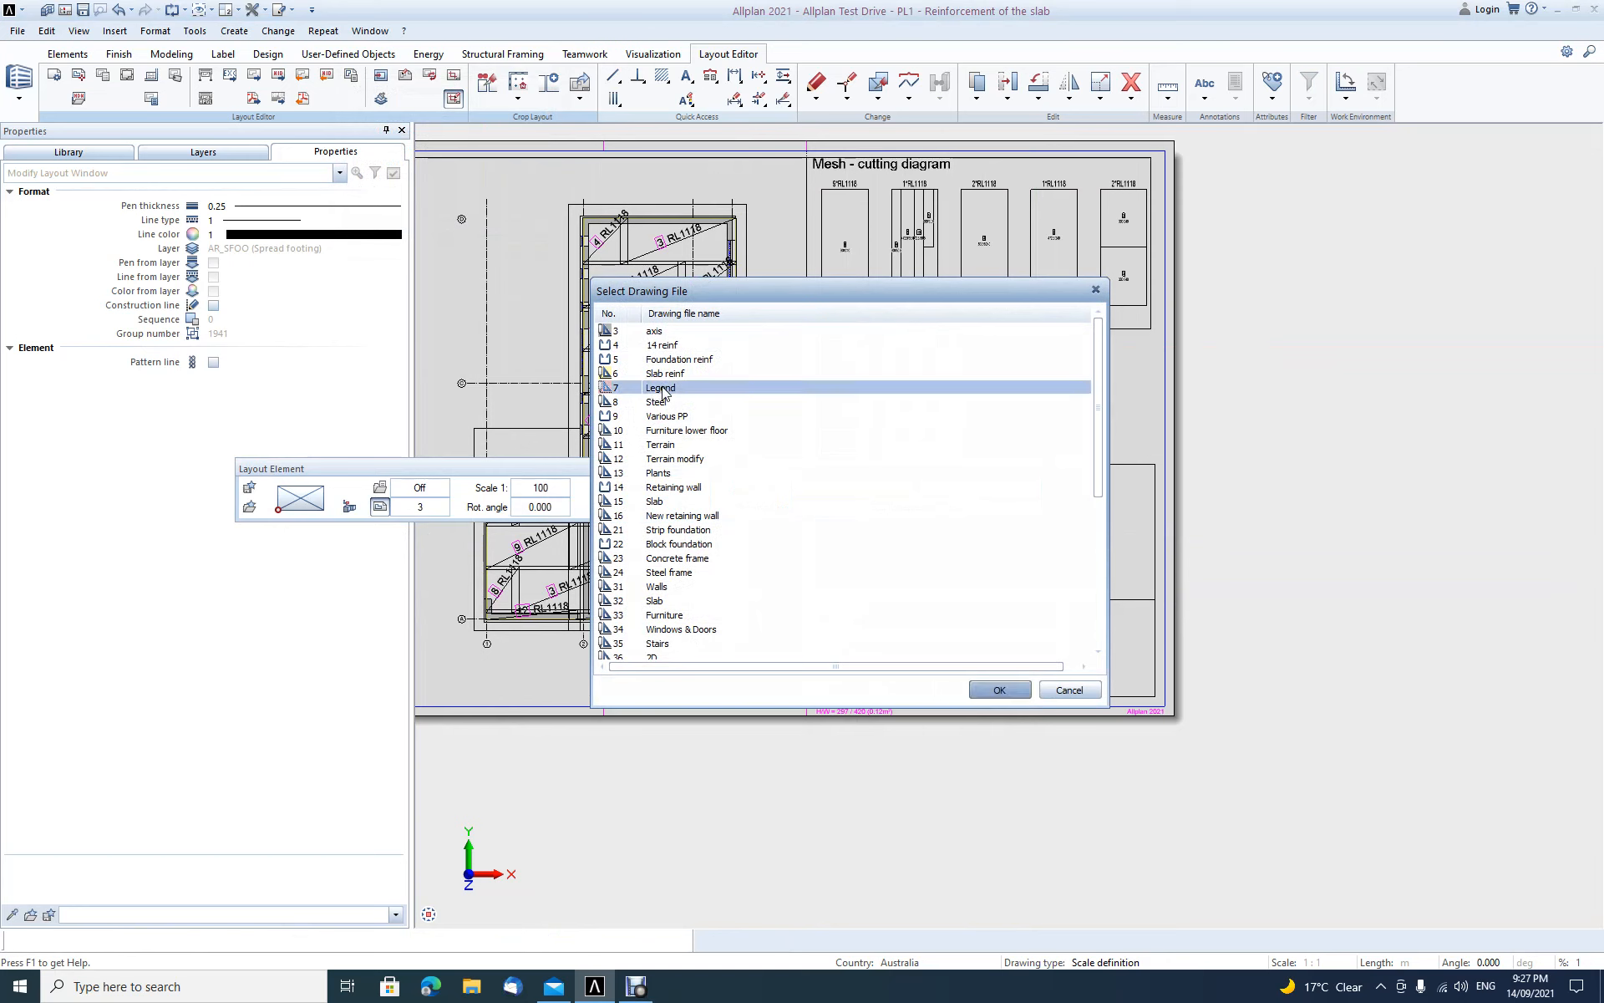
left_click(999, 690)
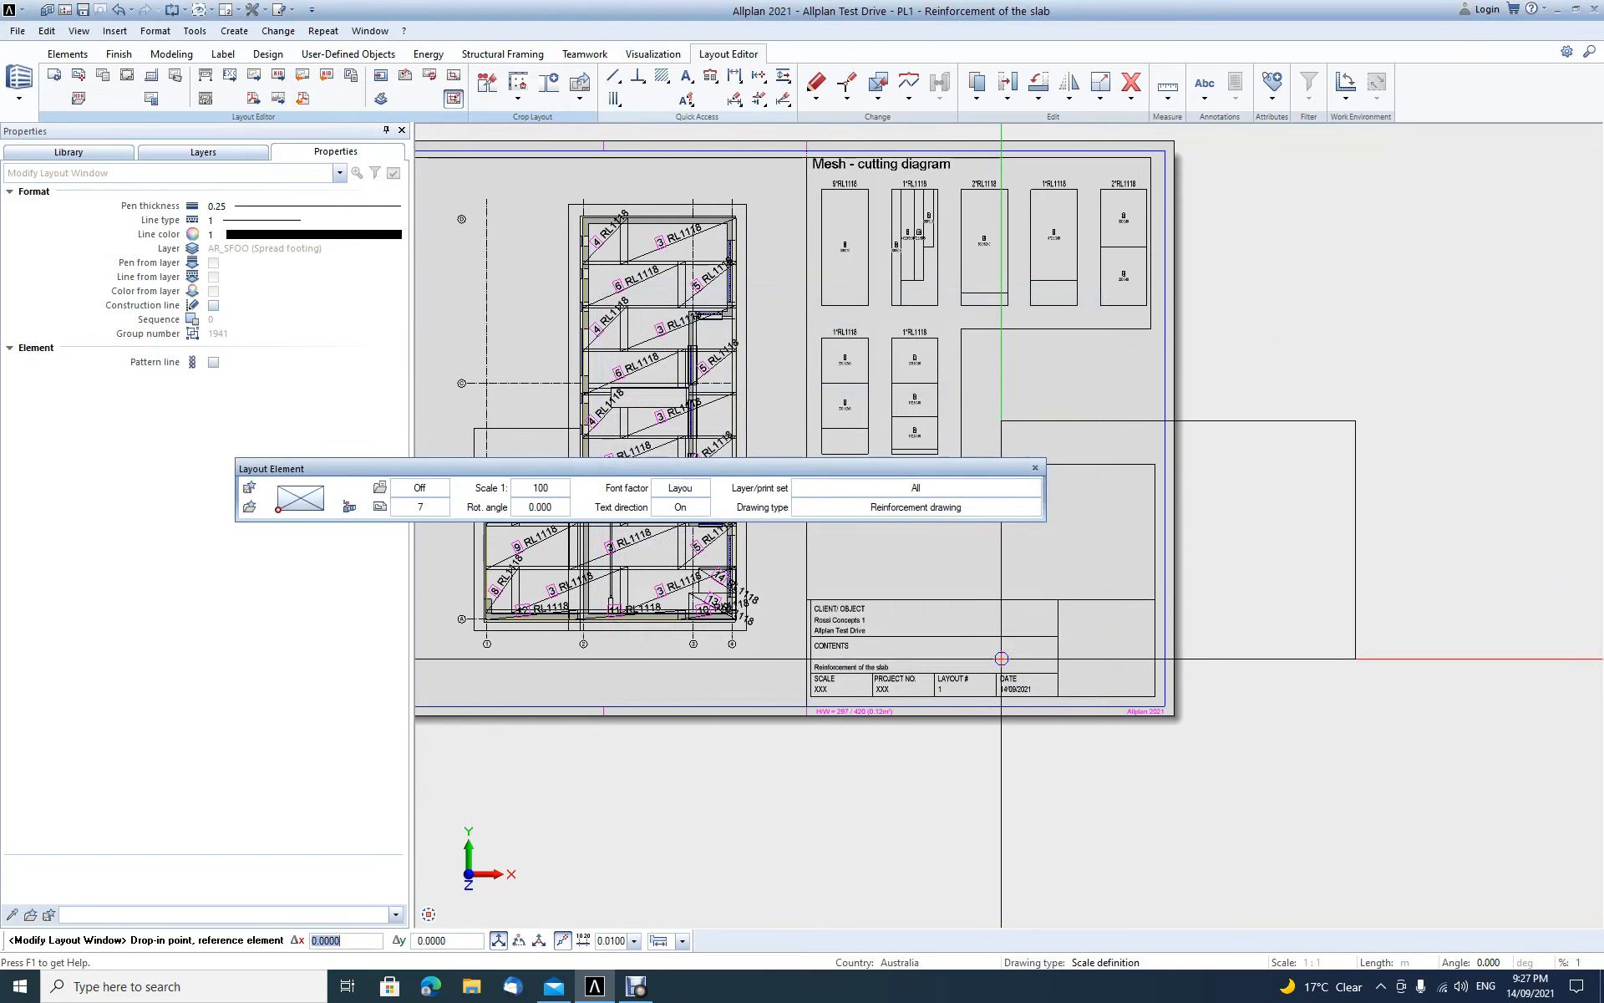
left_click(810, 599)
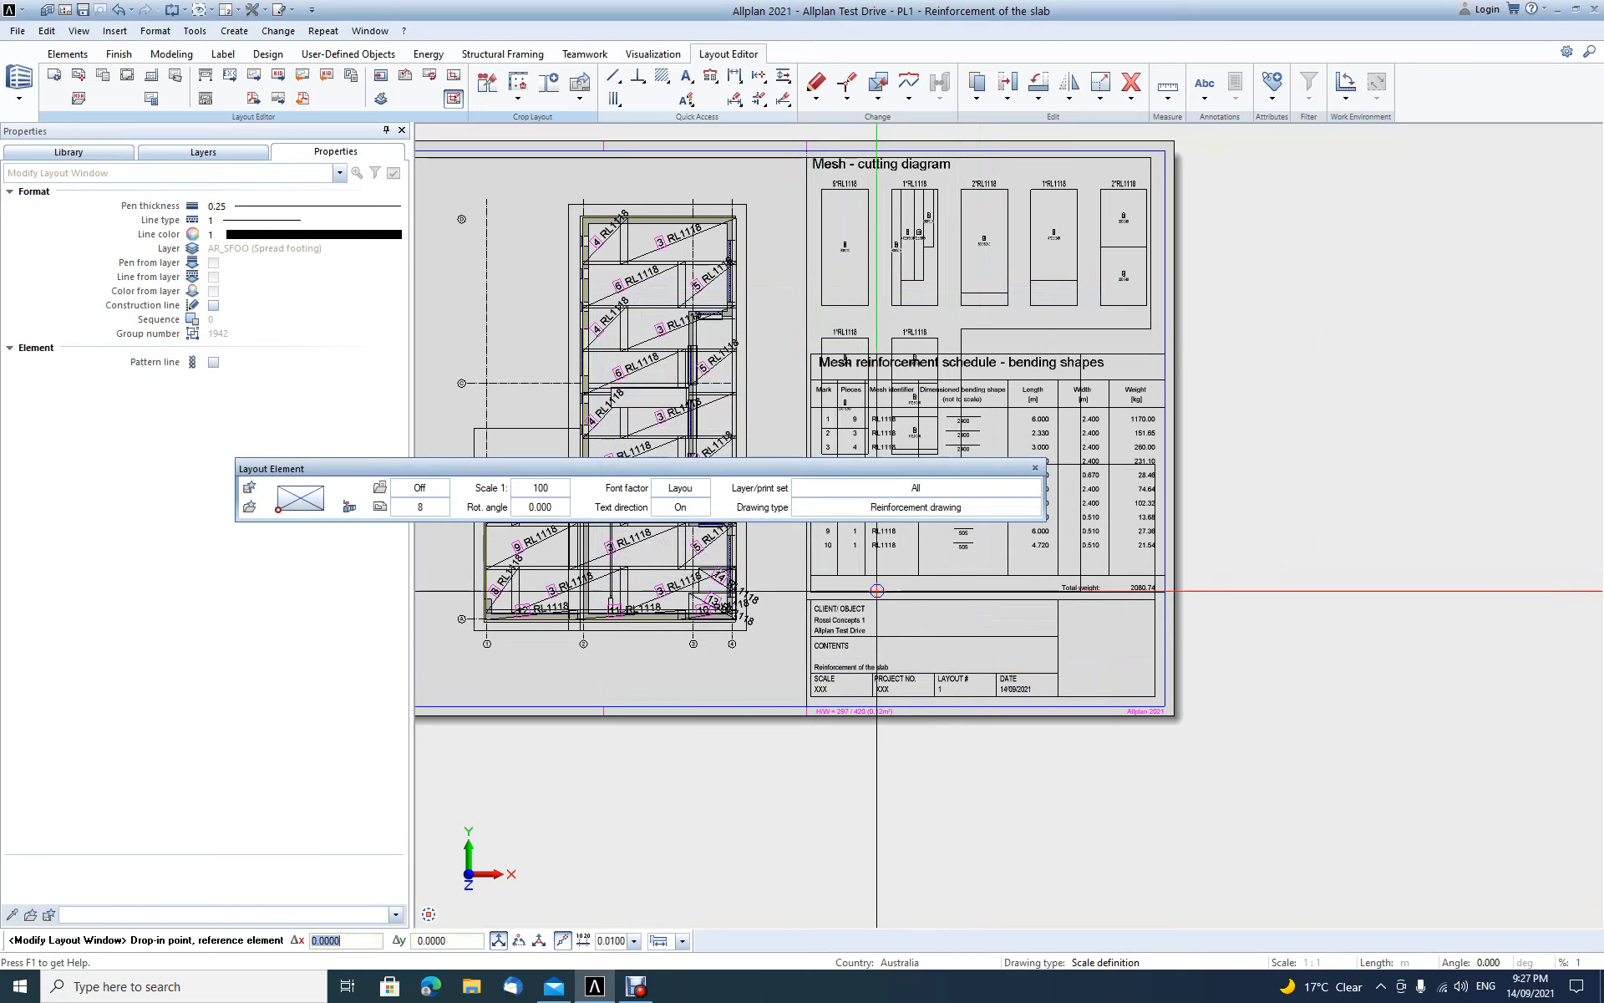
key("Escape")
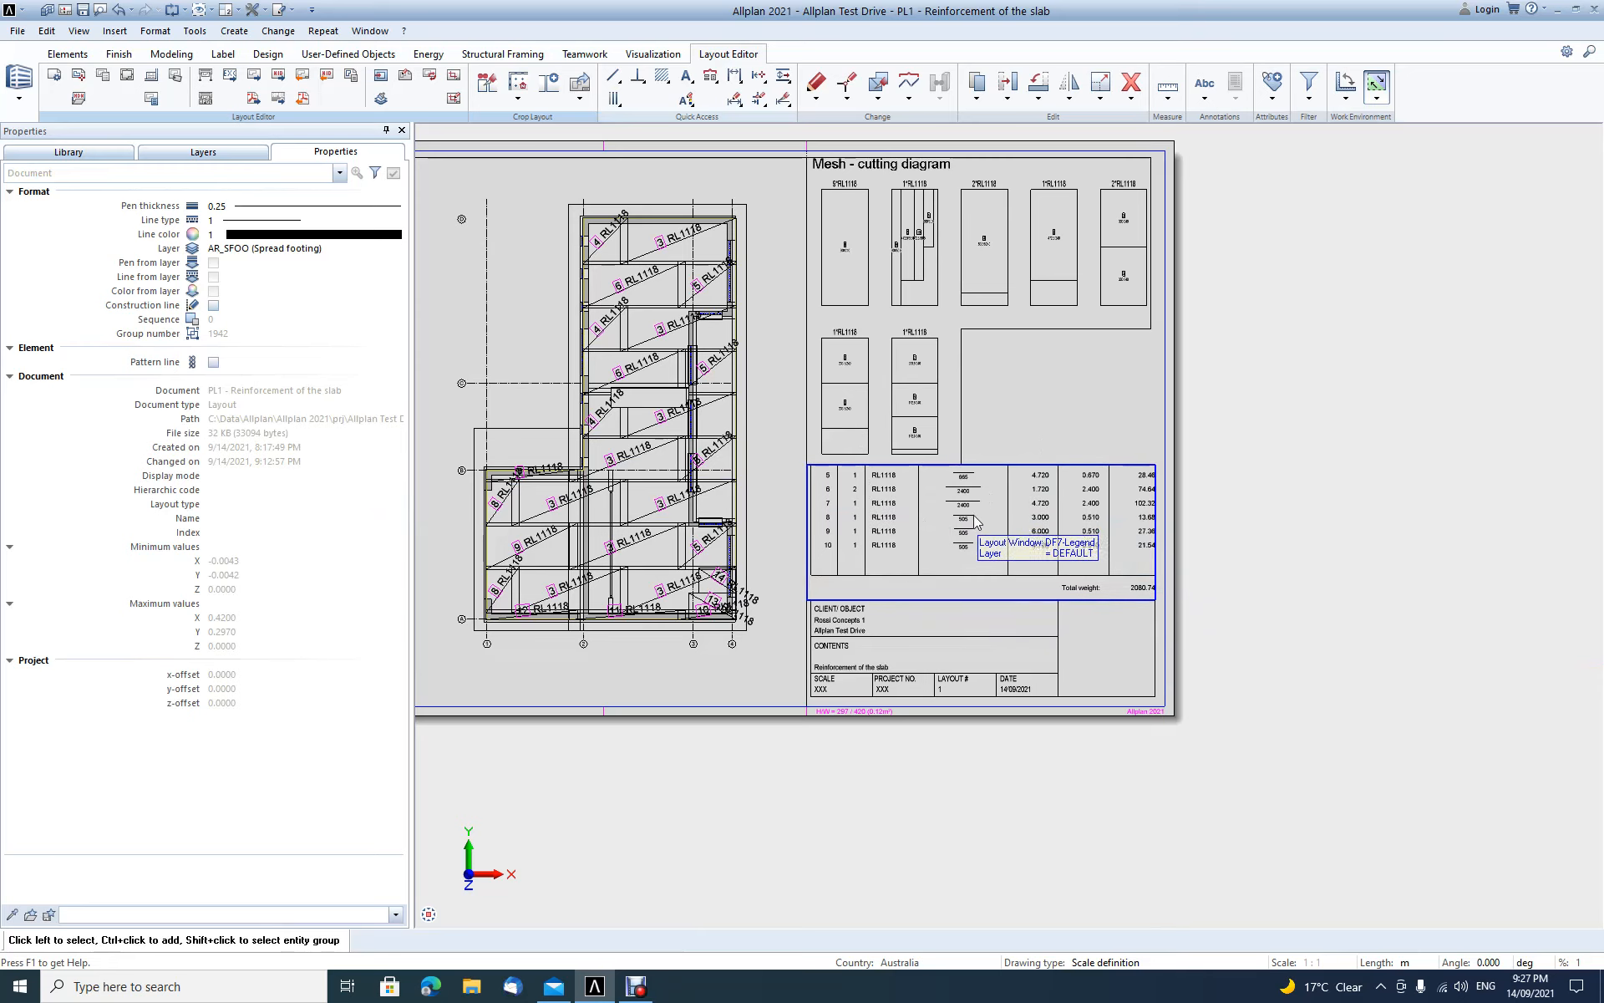
Step: Open the element list of the Legend layout window and set the Legend scale to 1:200
double_click(979, 584)
left_click(451, 621)
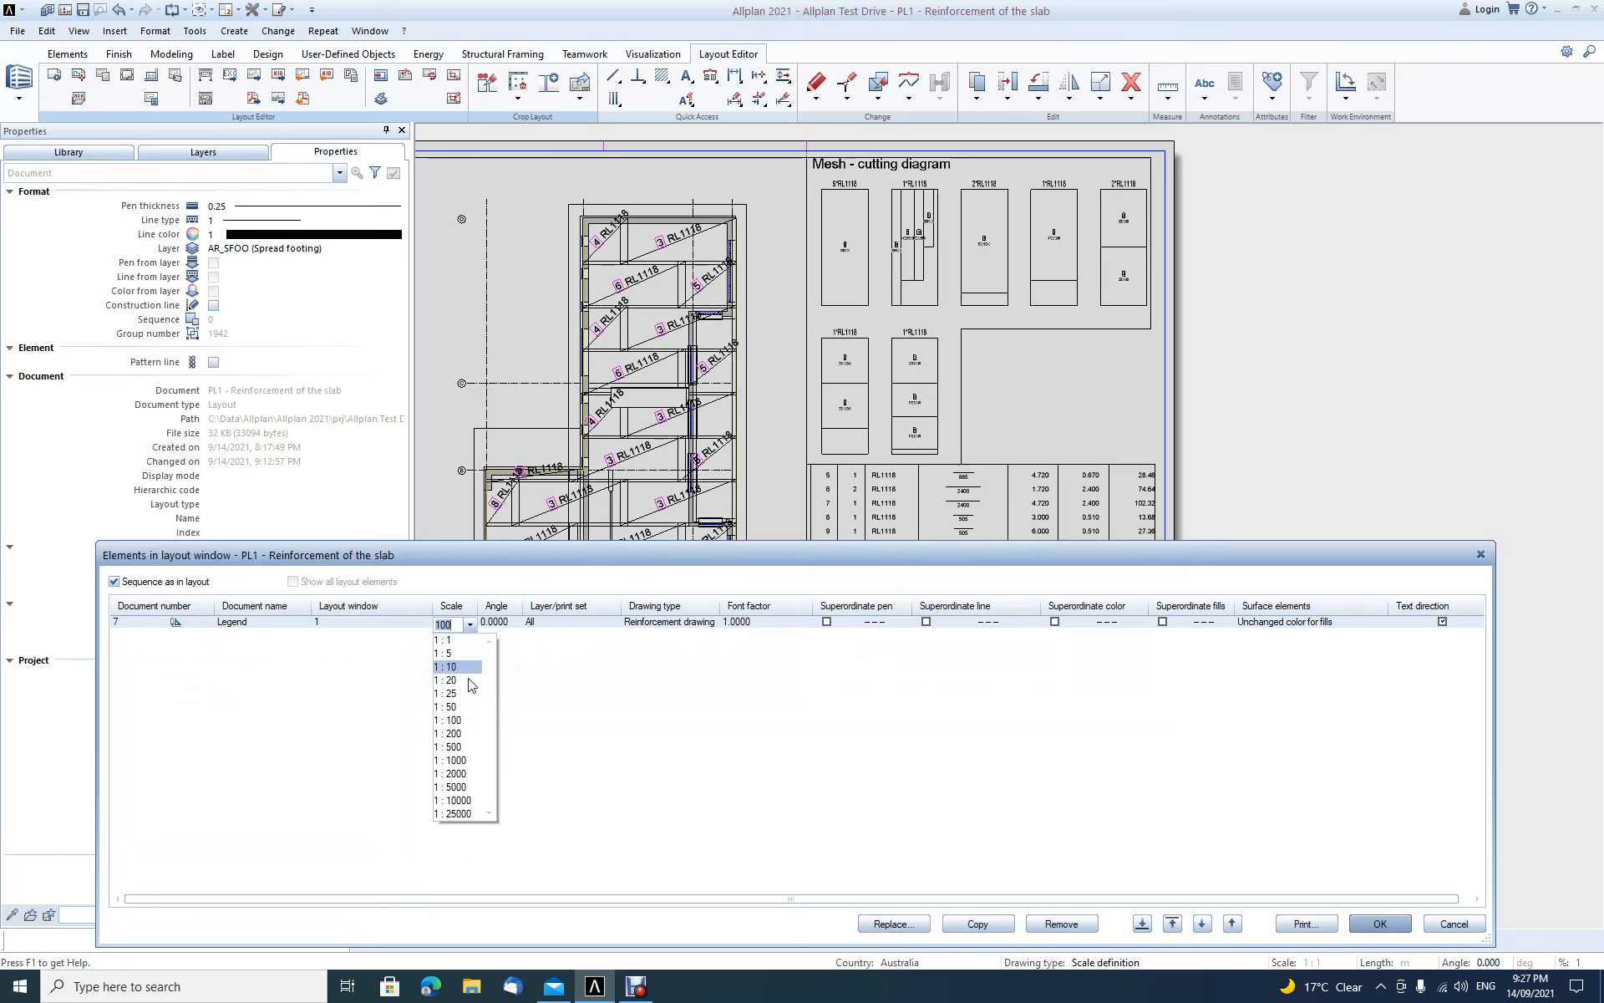
left_click(463, 735)
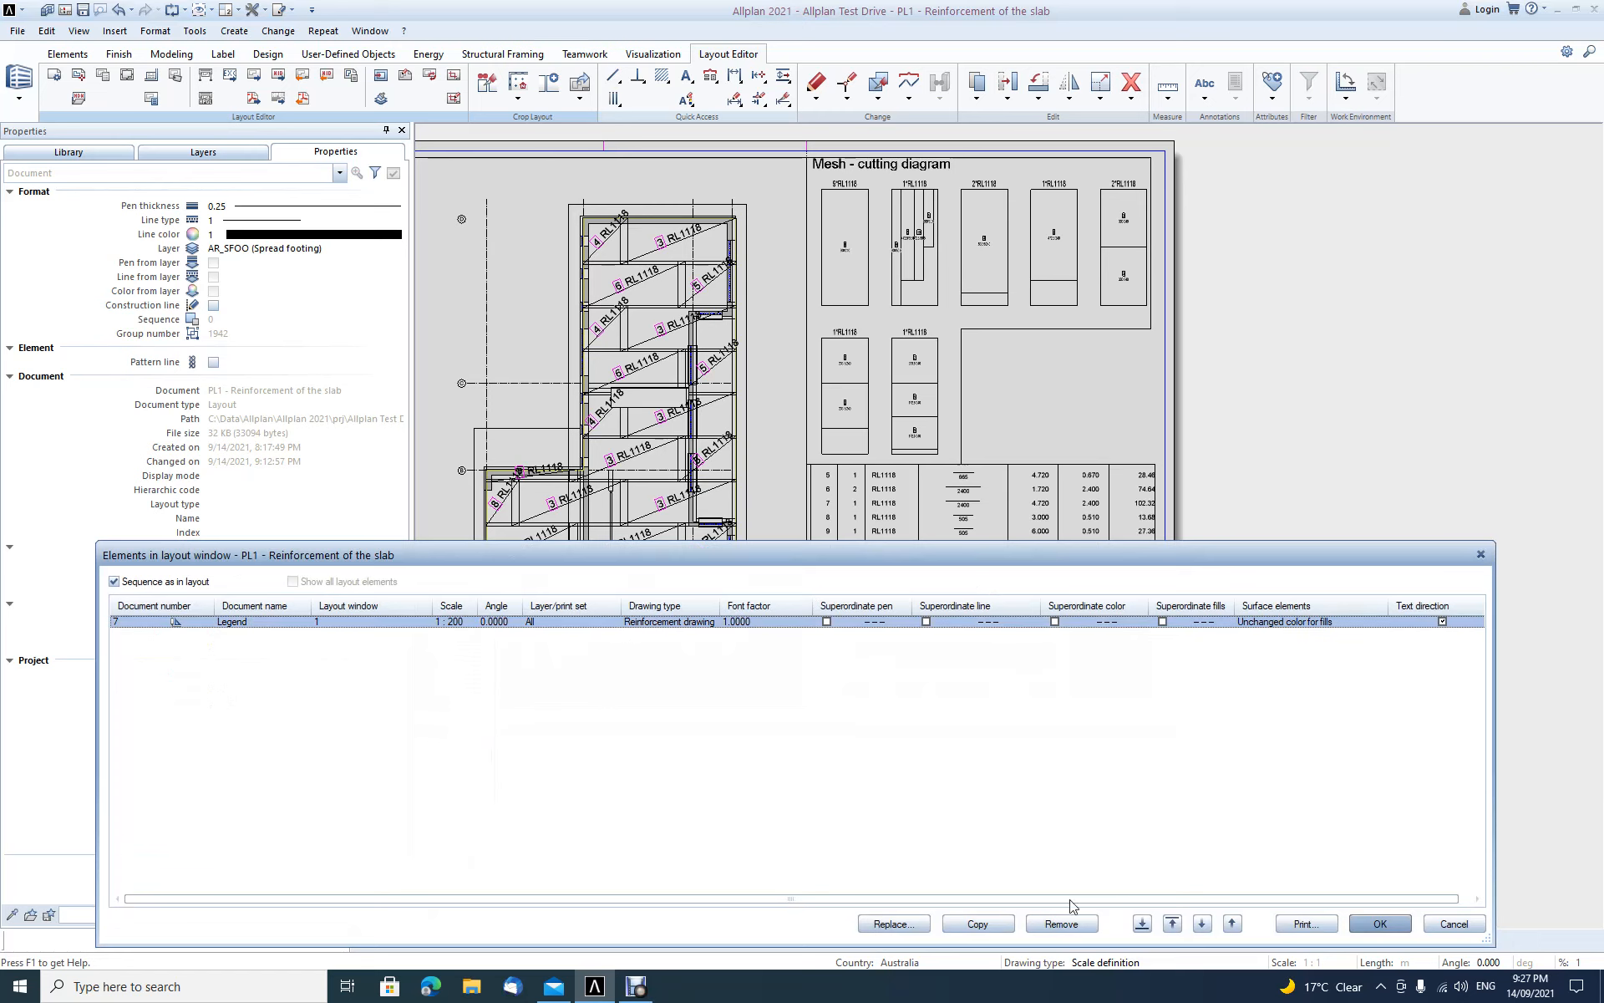
left_click(1380, 924)
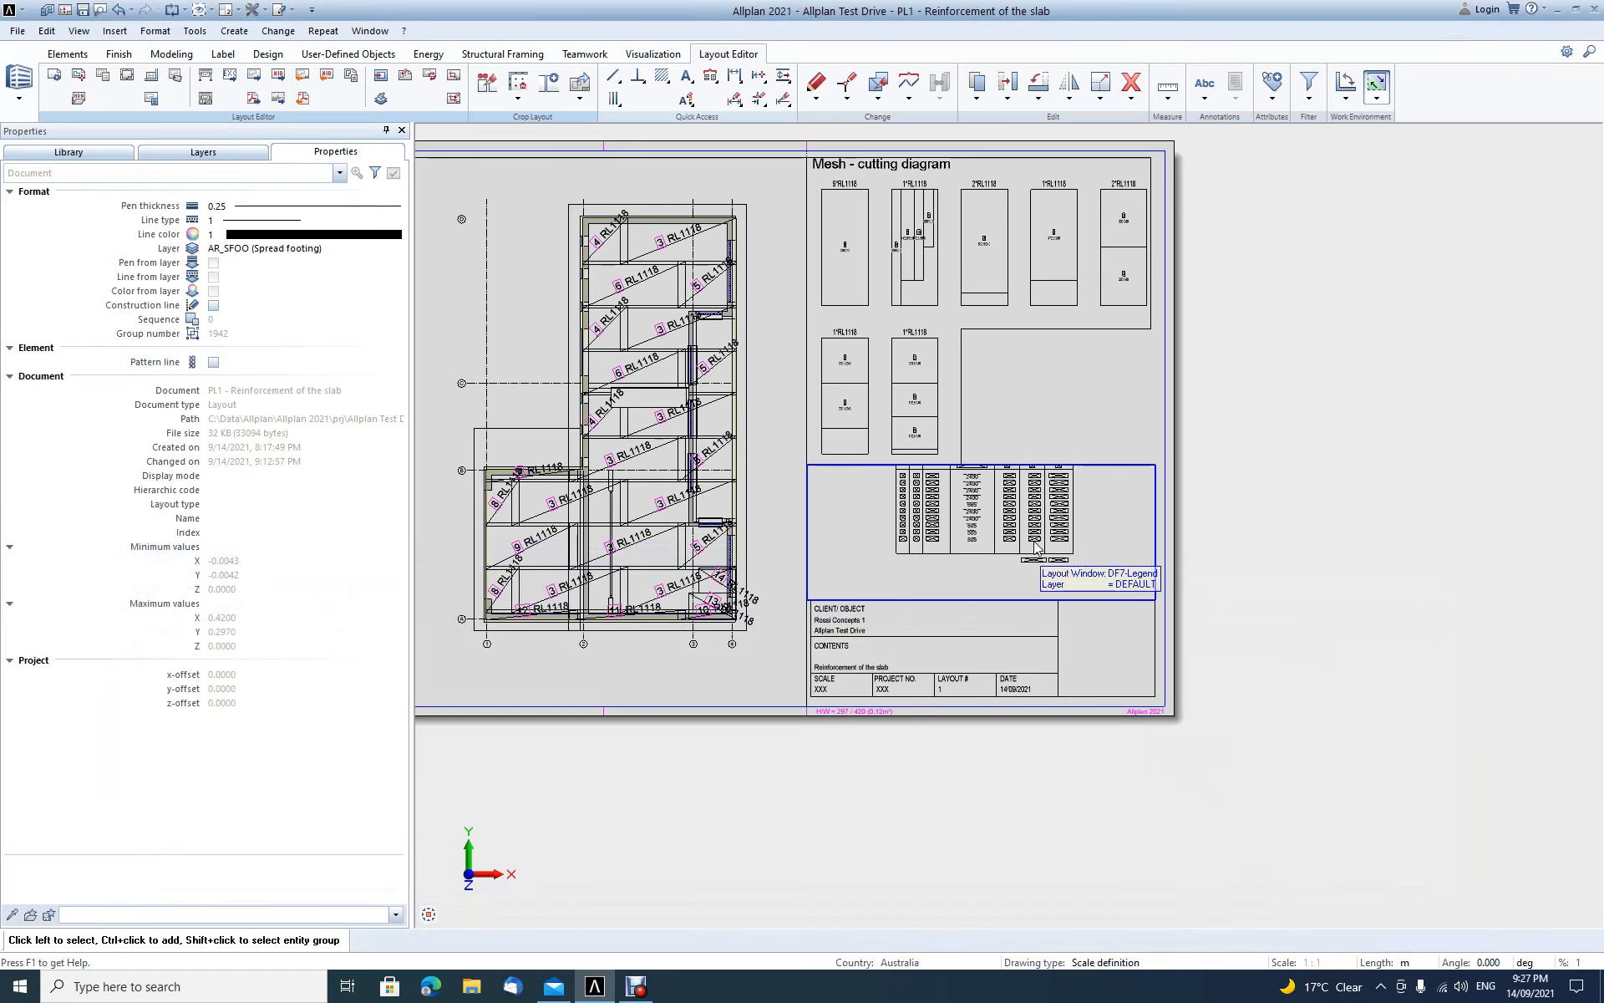
Step: Set the scale of the Legend element in its layout window to 1:150 and apply the change
scroll(1036, 543, "up", 3)
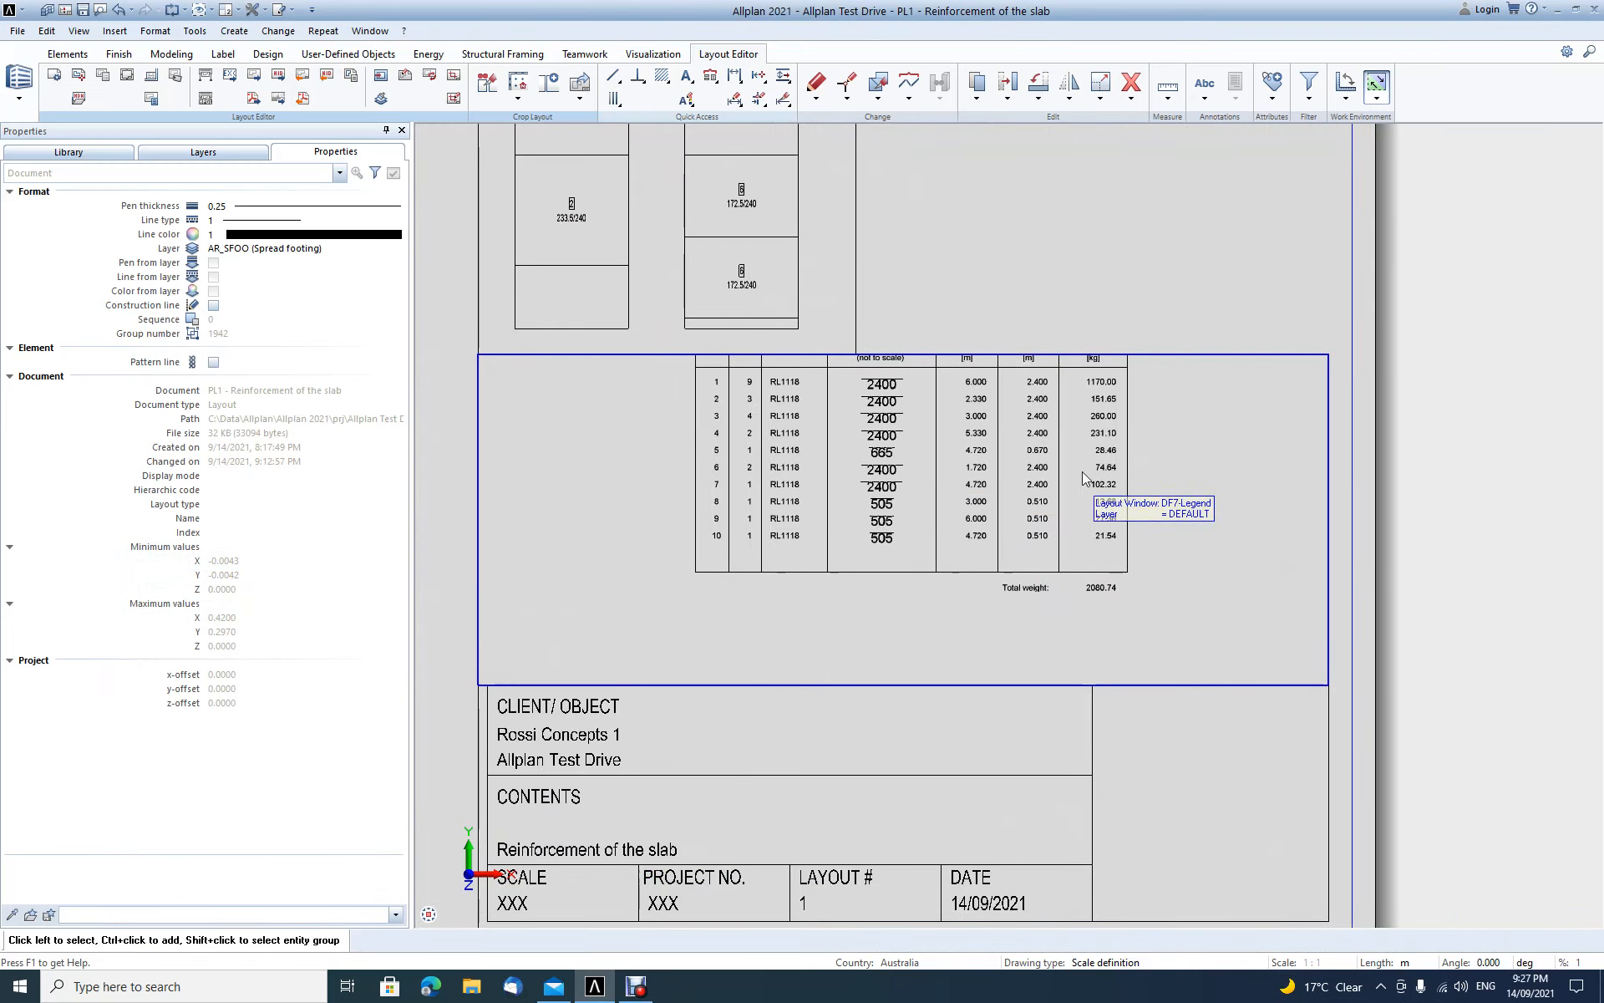
scroll(1153, 609, "down", 1)
double_click(1174, 553)
left_click(462, 625)
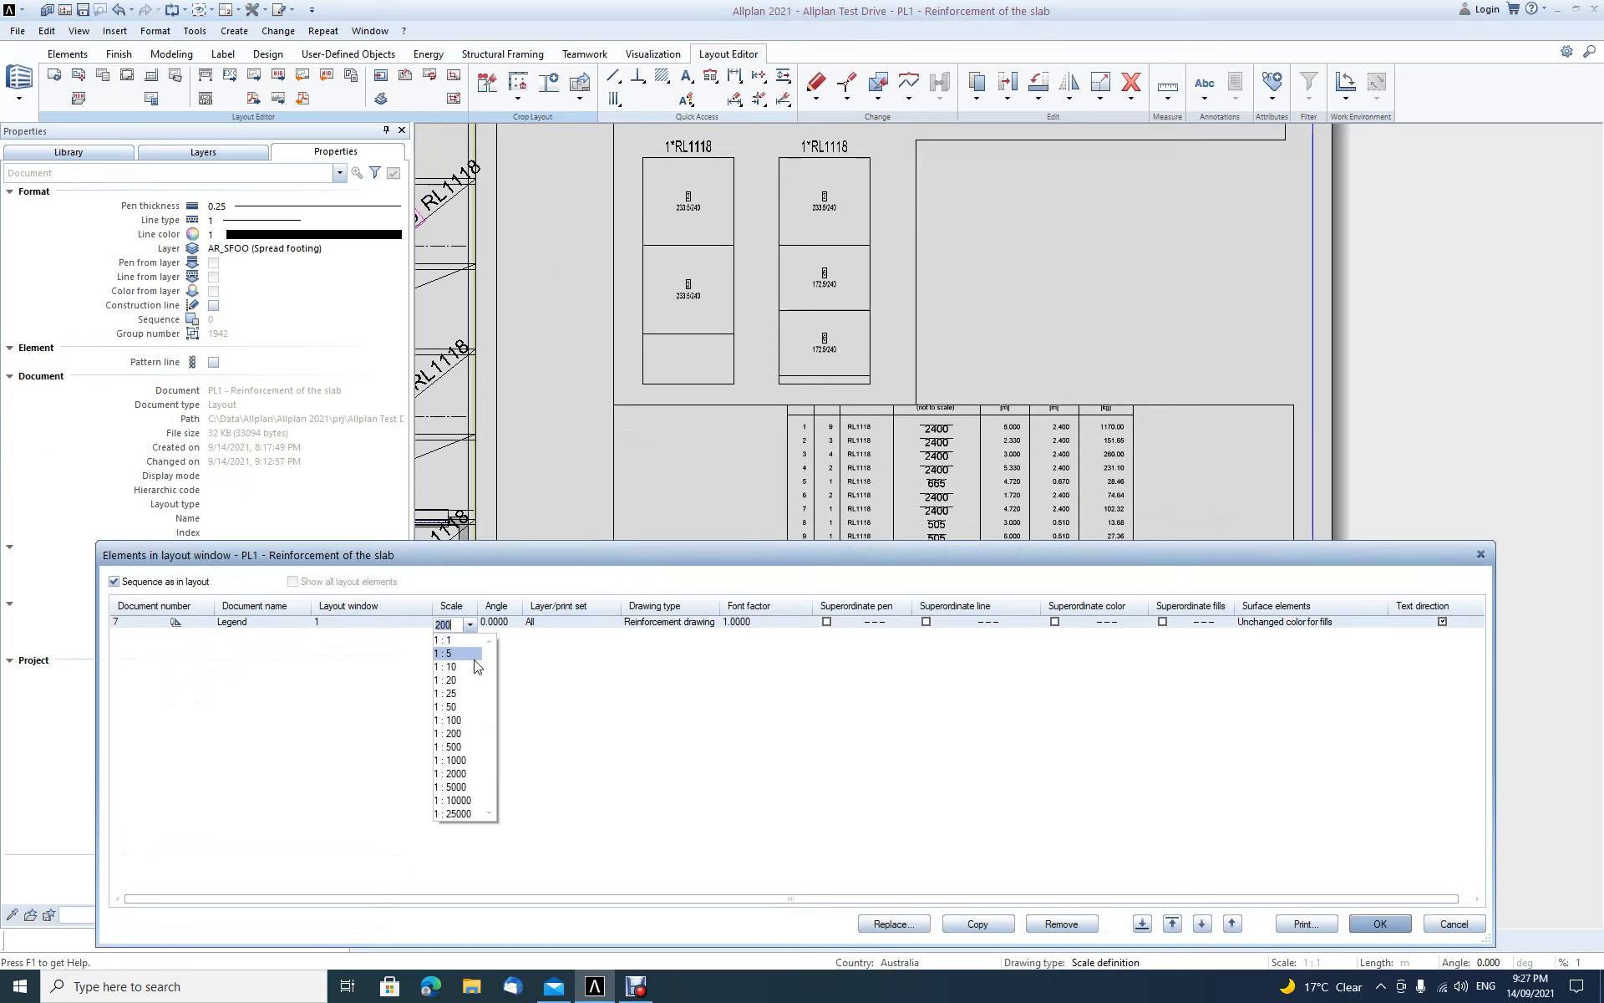
type("150")
key("Return")
left_click(1379, 922)
Step: Move the Legend element straight down inside its layout window so the total weight line sits just above the title block
left_click(453, 98)
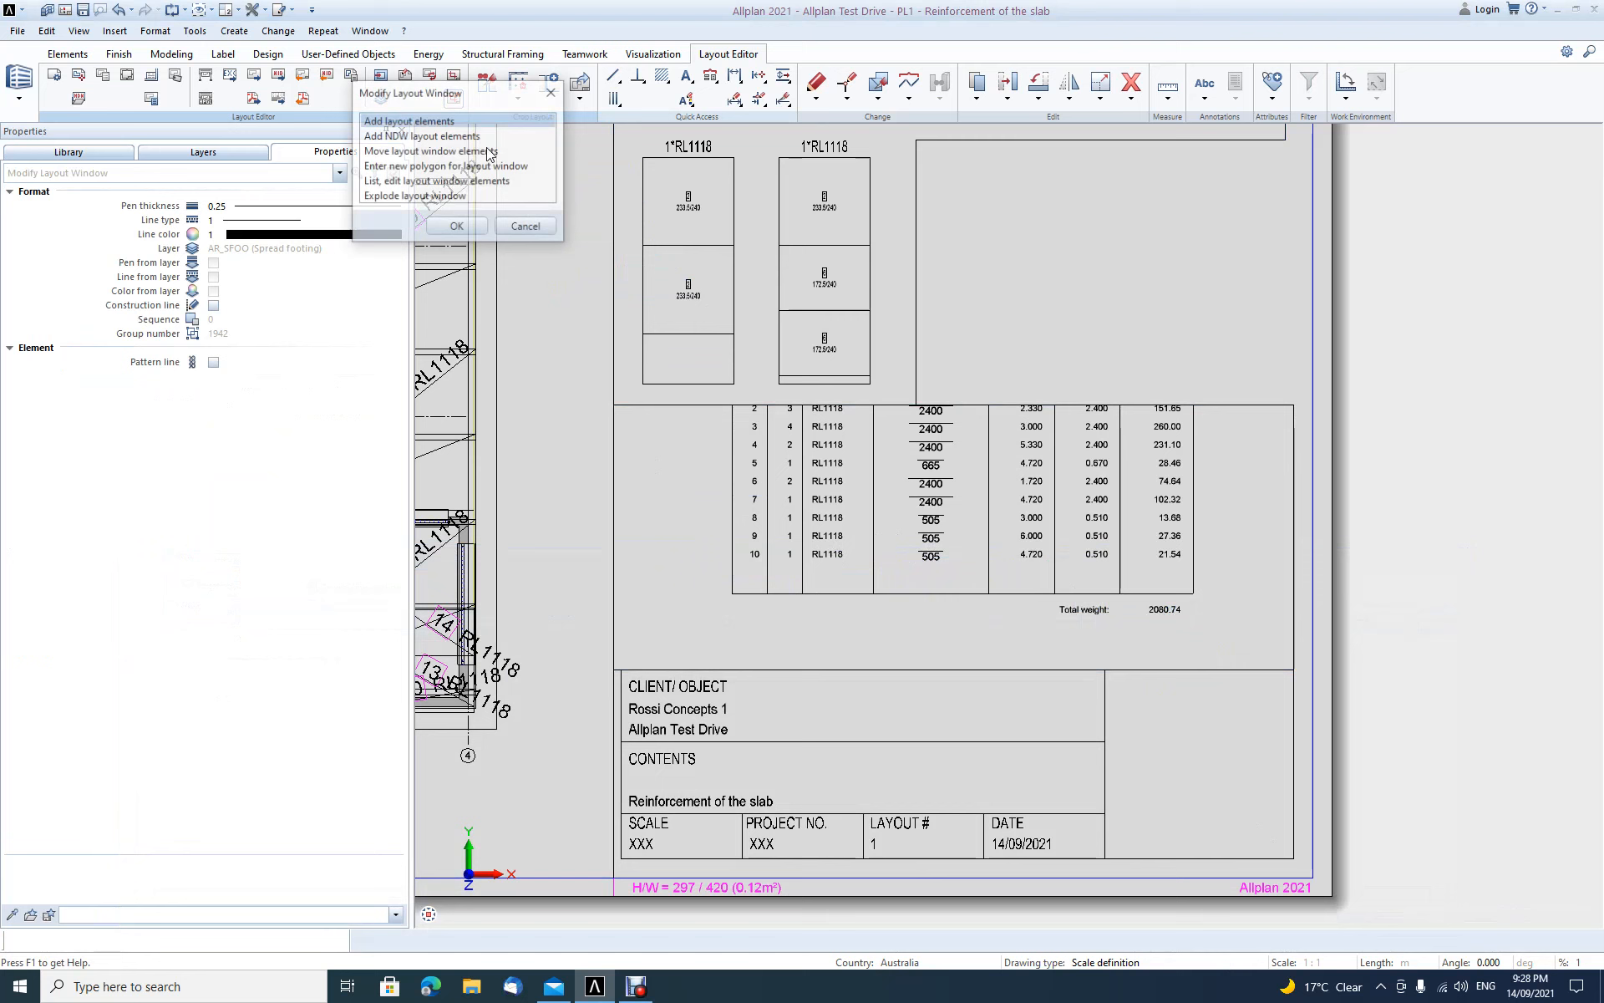
double_click(418, 152)
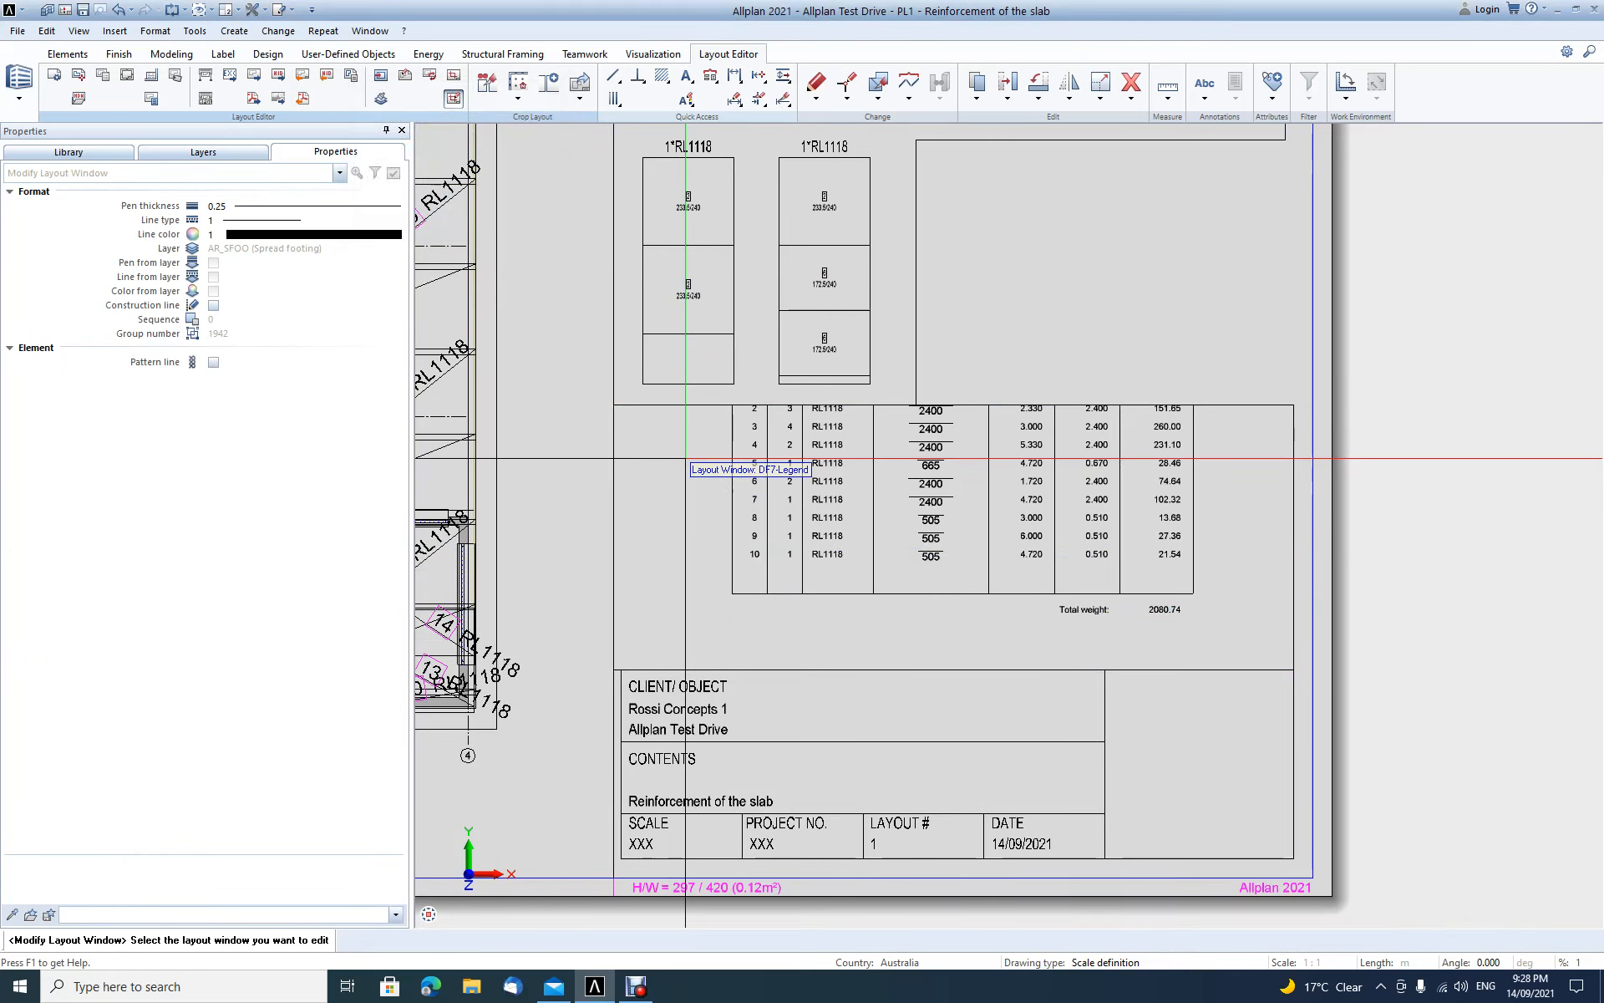
left_click(697, 508)
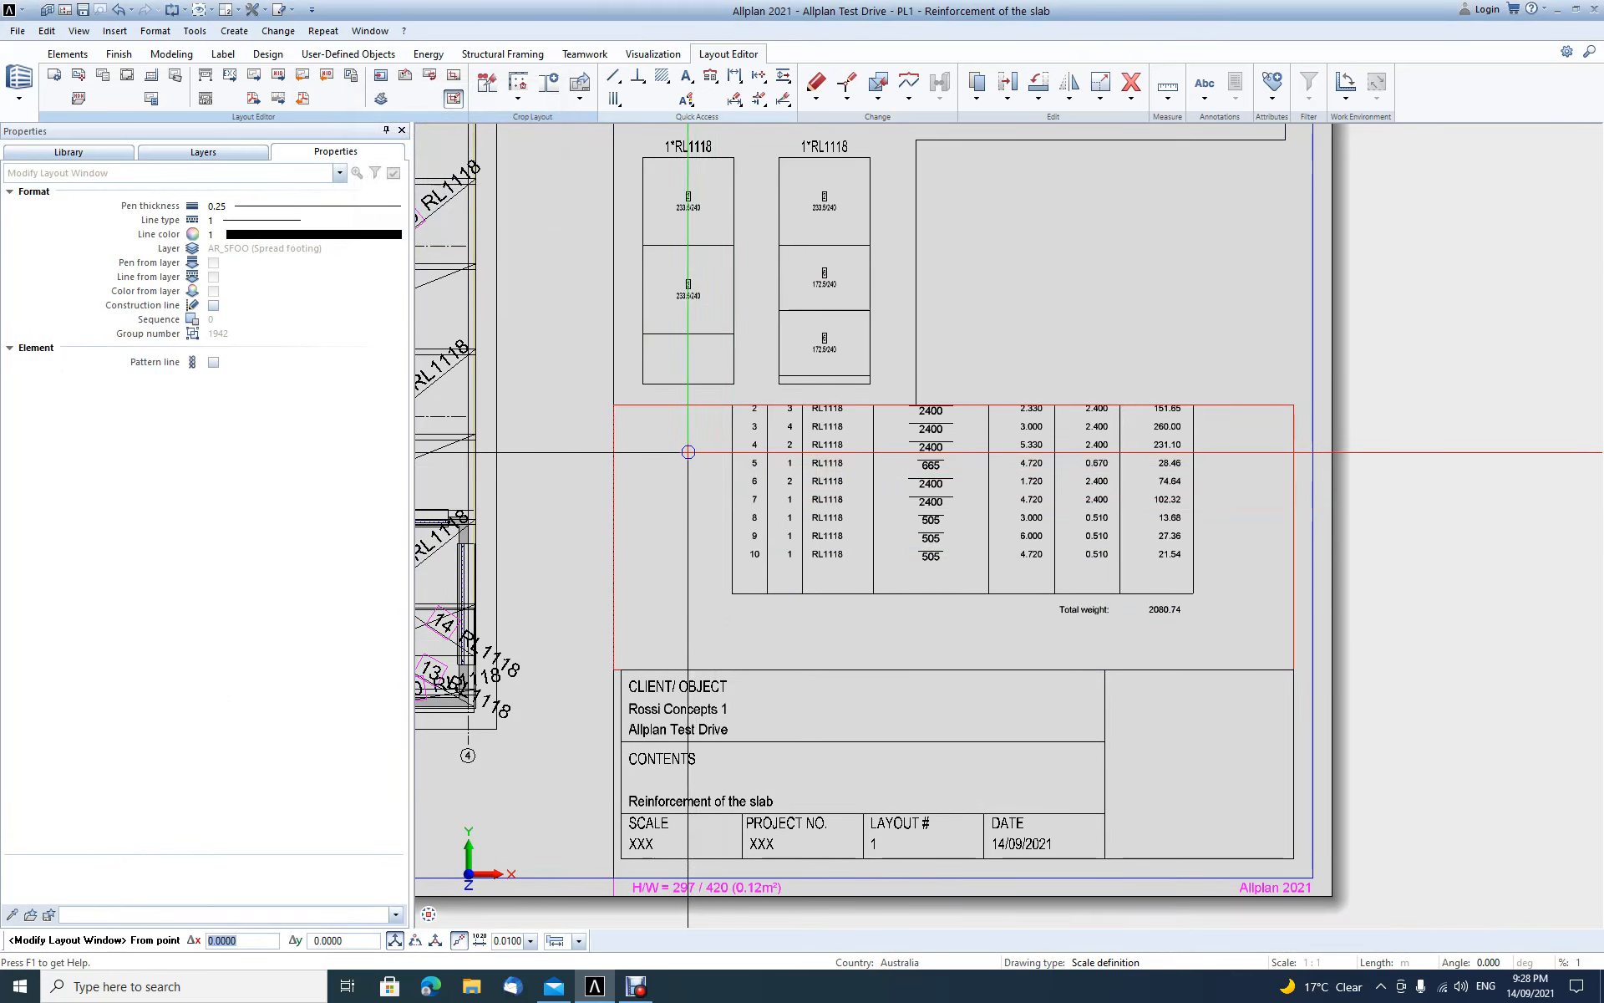
left_click(689, 617)
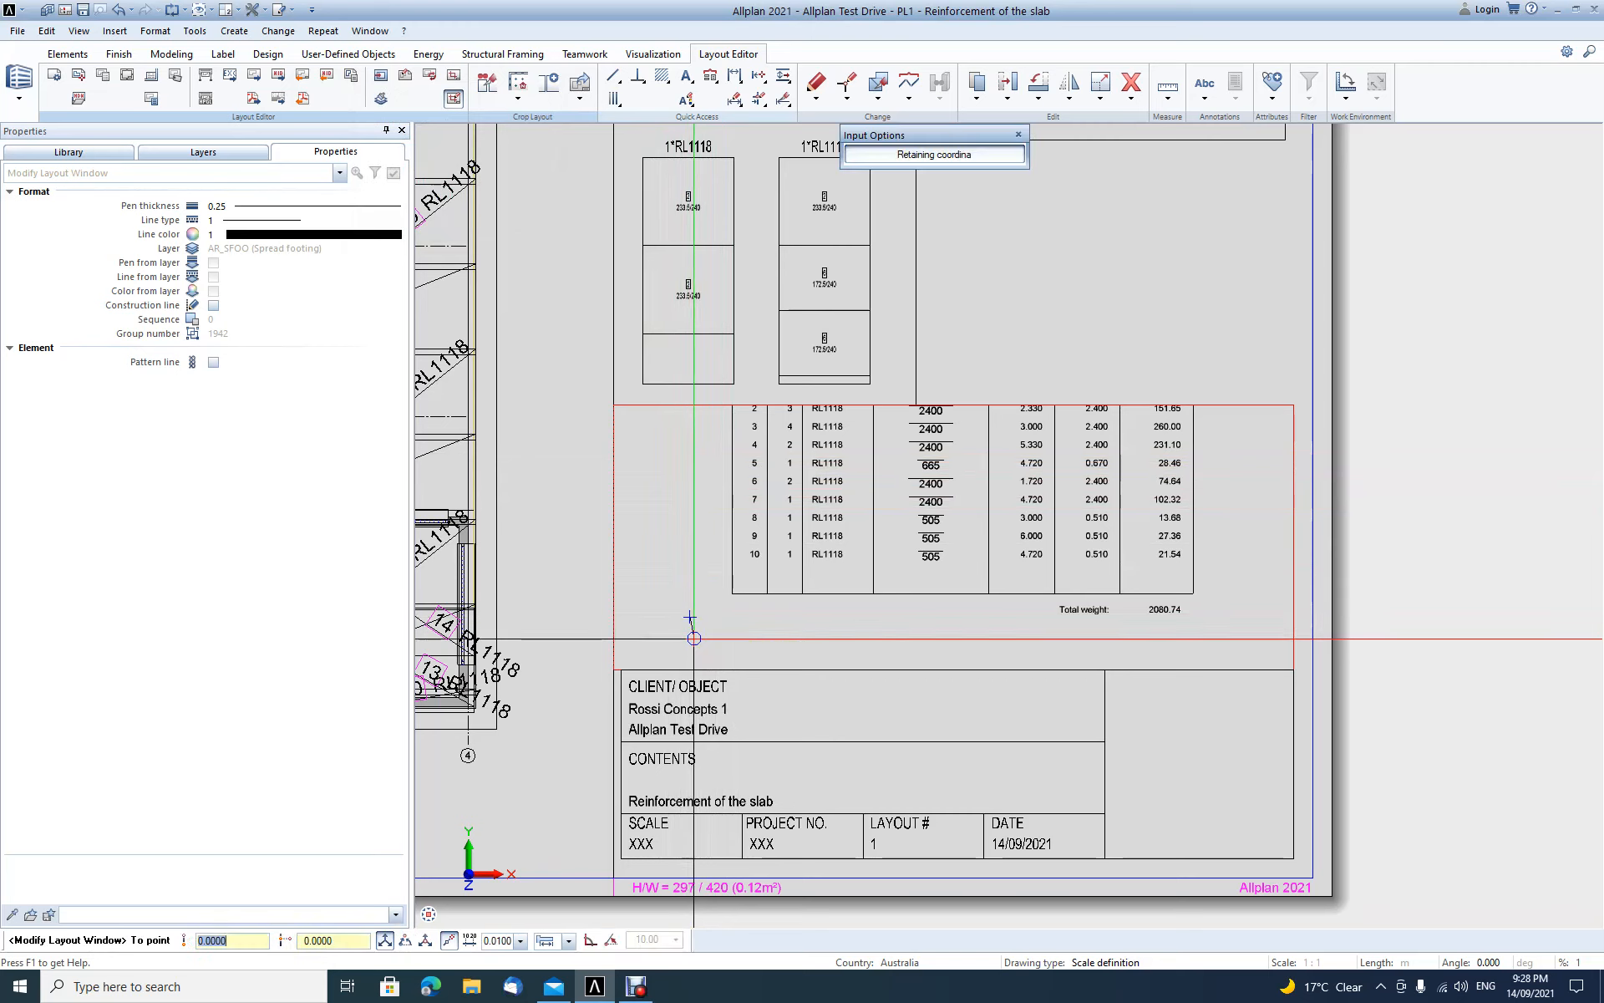
left_click(690, 669)
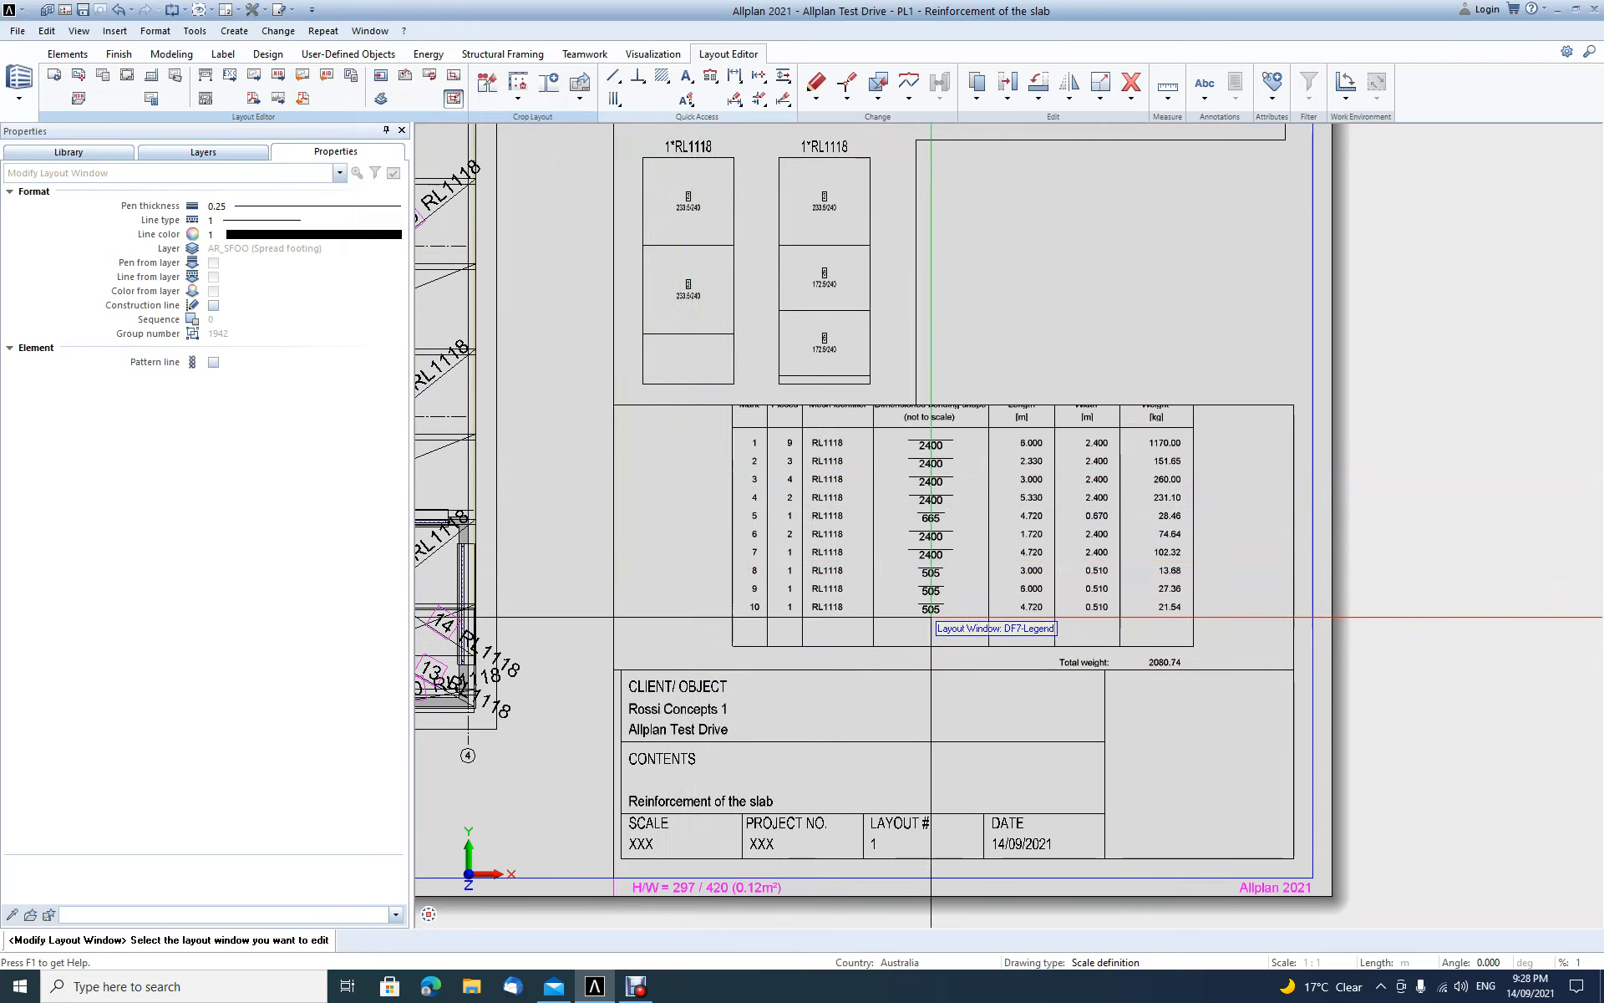
scroll(987, 417, "down", 1)
key("Escape")
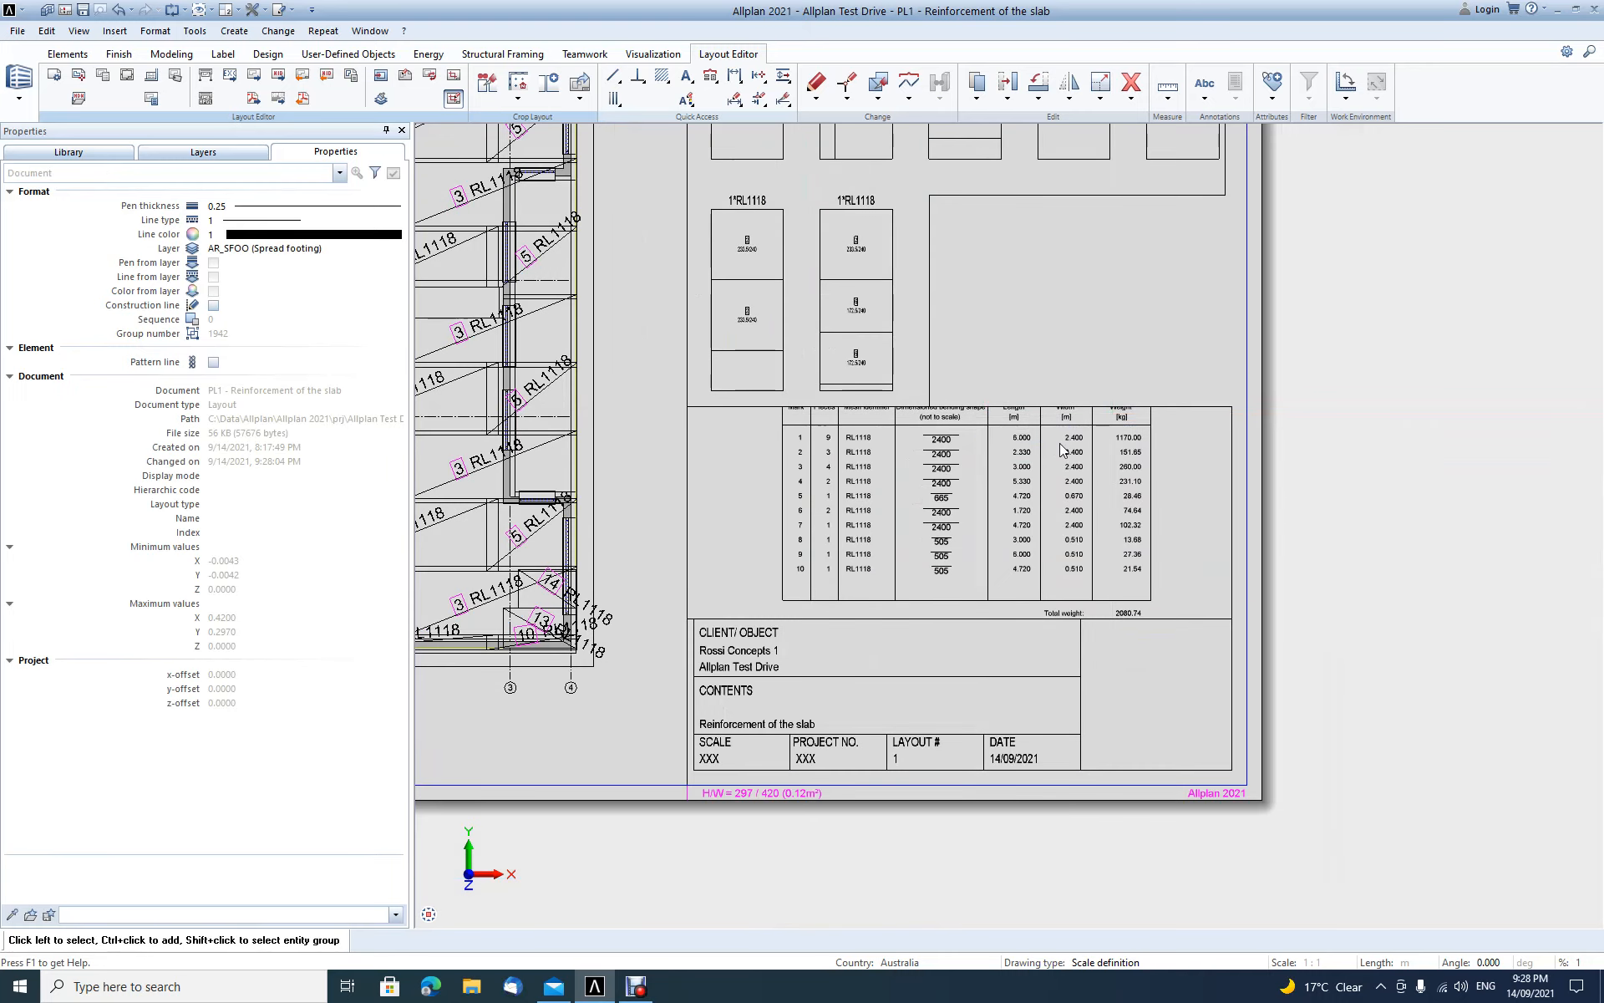
left_click(1178, 420)
key("s")
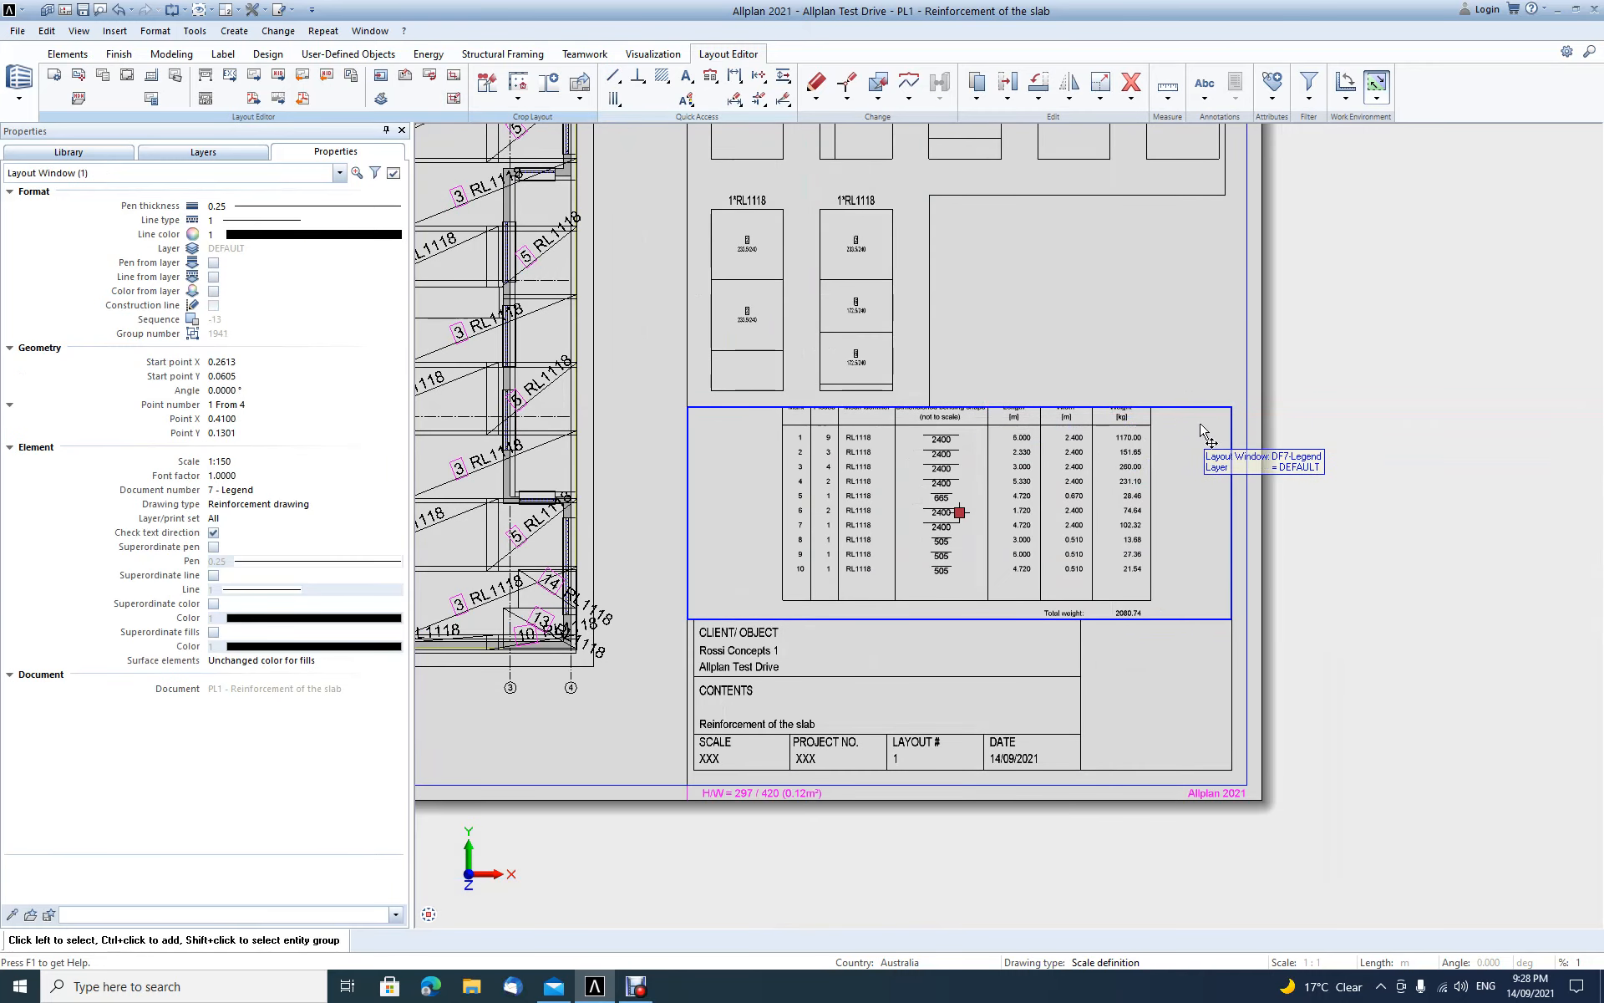
scroll(1233, 407, "up", 2)
left_click_drag(1243, 415, 1171, 397)
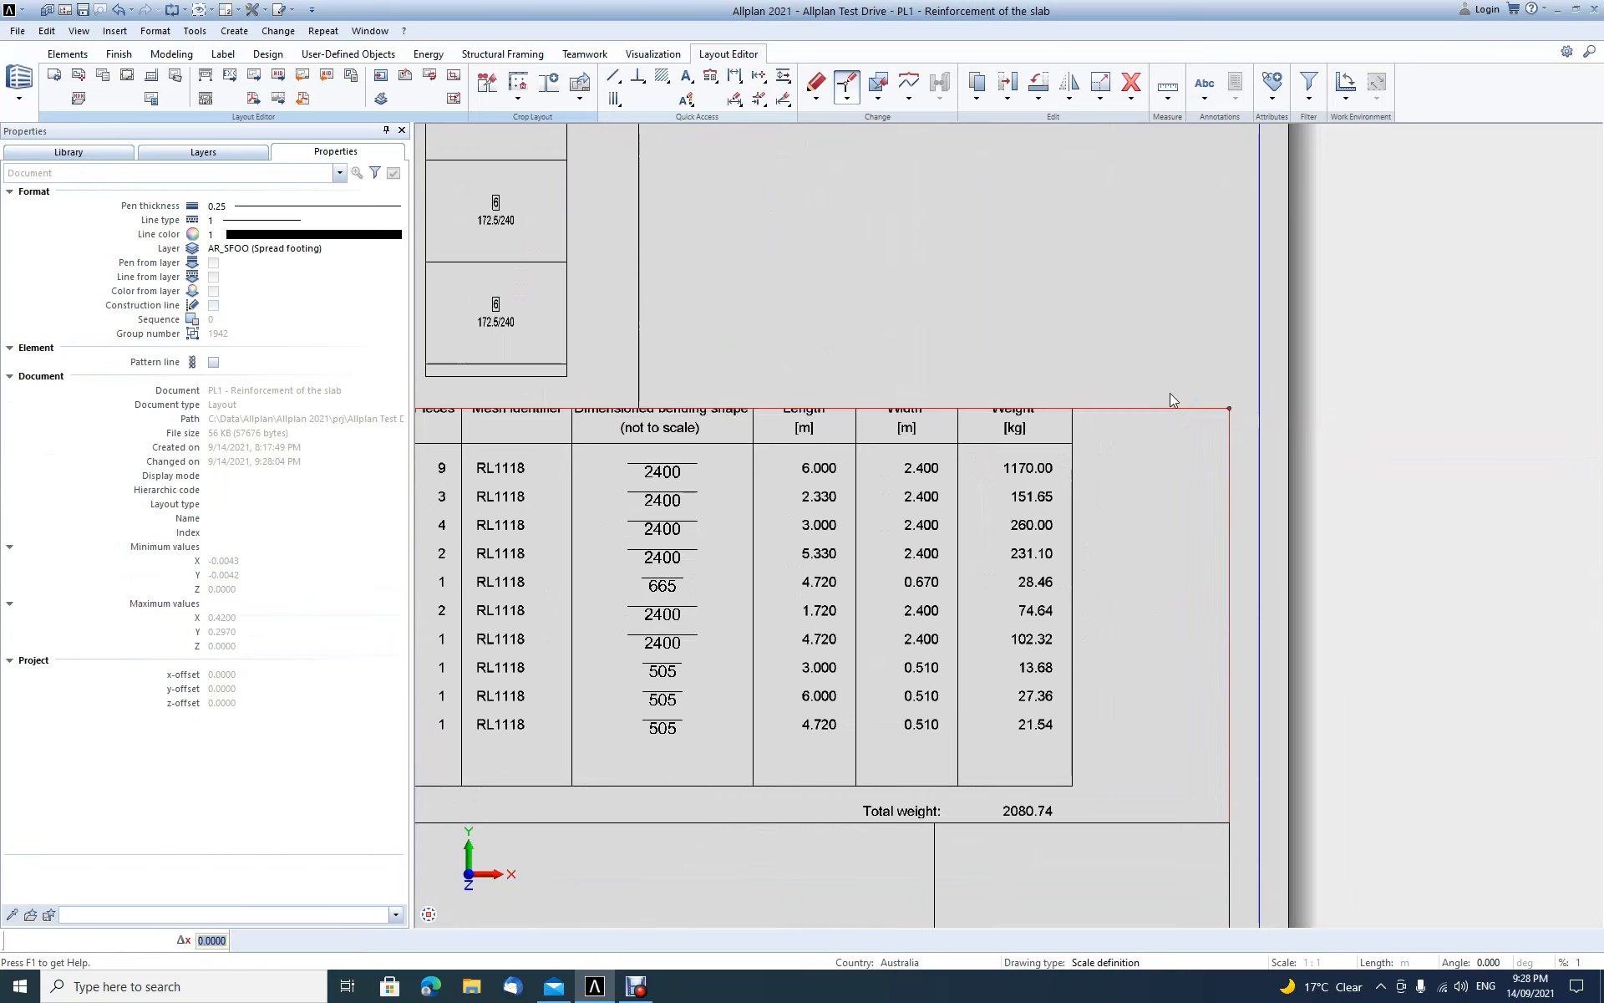
scroll(1169, 394, "down", 1)
scroll(1205, 391, "down", 2)
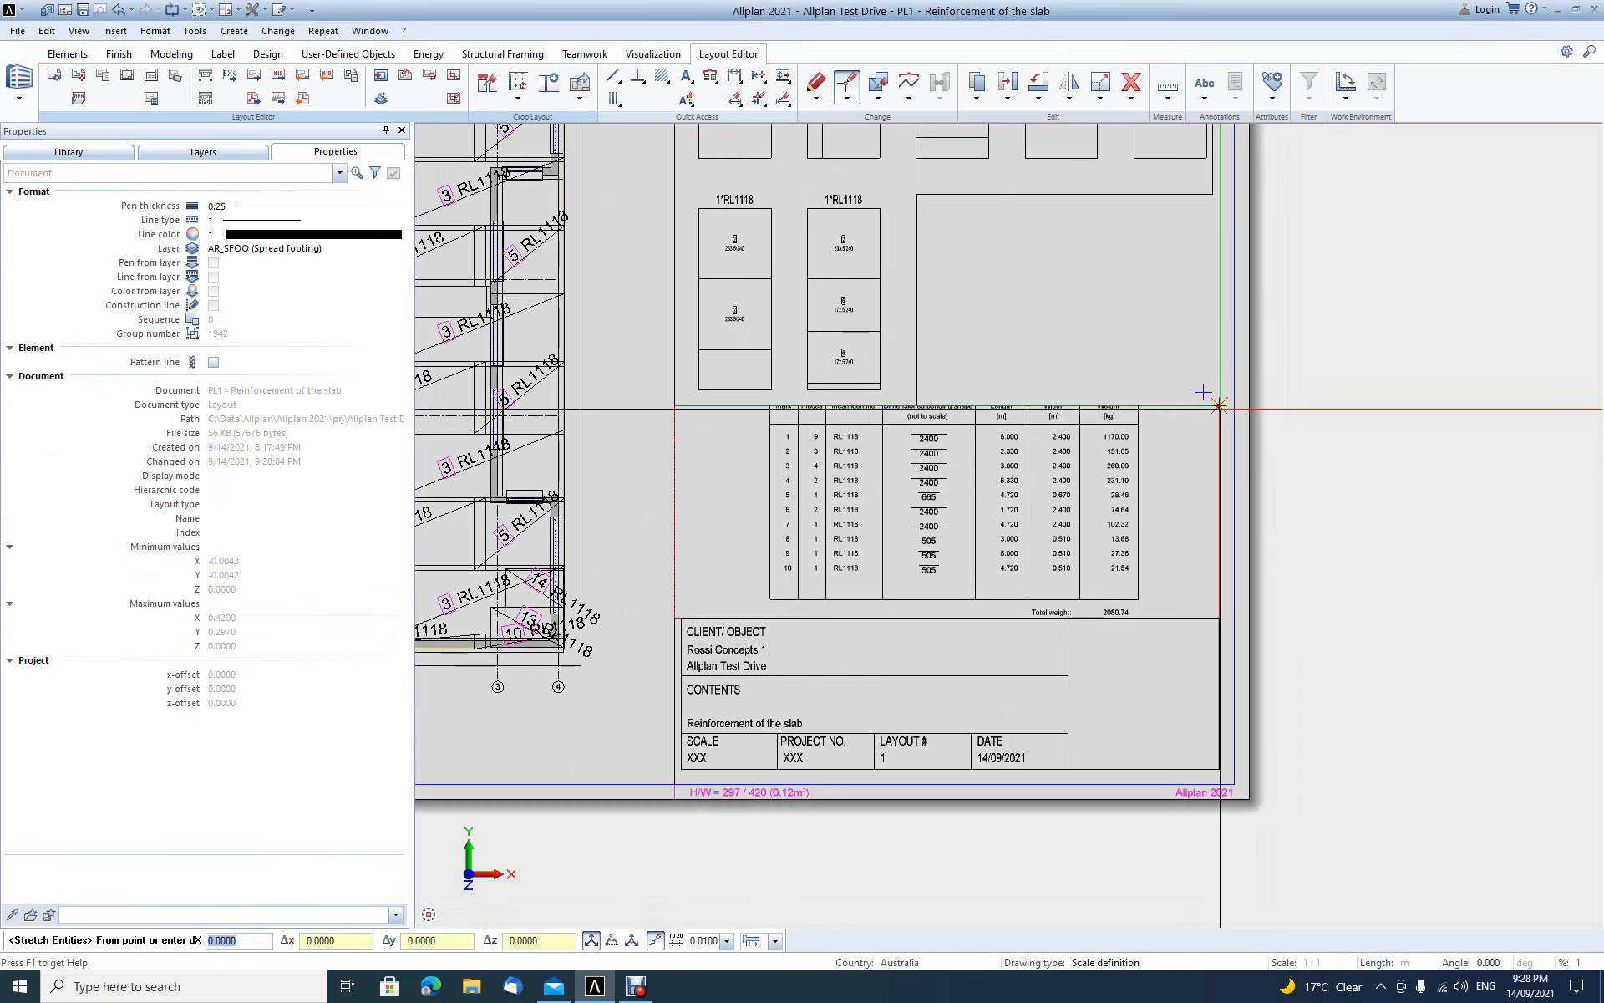
scroll(1210, 400, "up", 2)
key("Escape")
Step: Stretch the shared edge of the Legend and mesh cutting diagram layout windows upward to take in the schedule's full header row
key("s")
scroll(1228, 419, "down", 1)
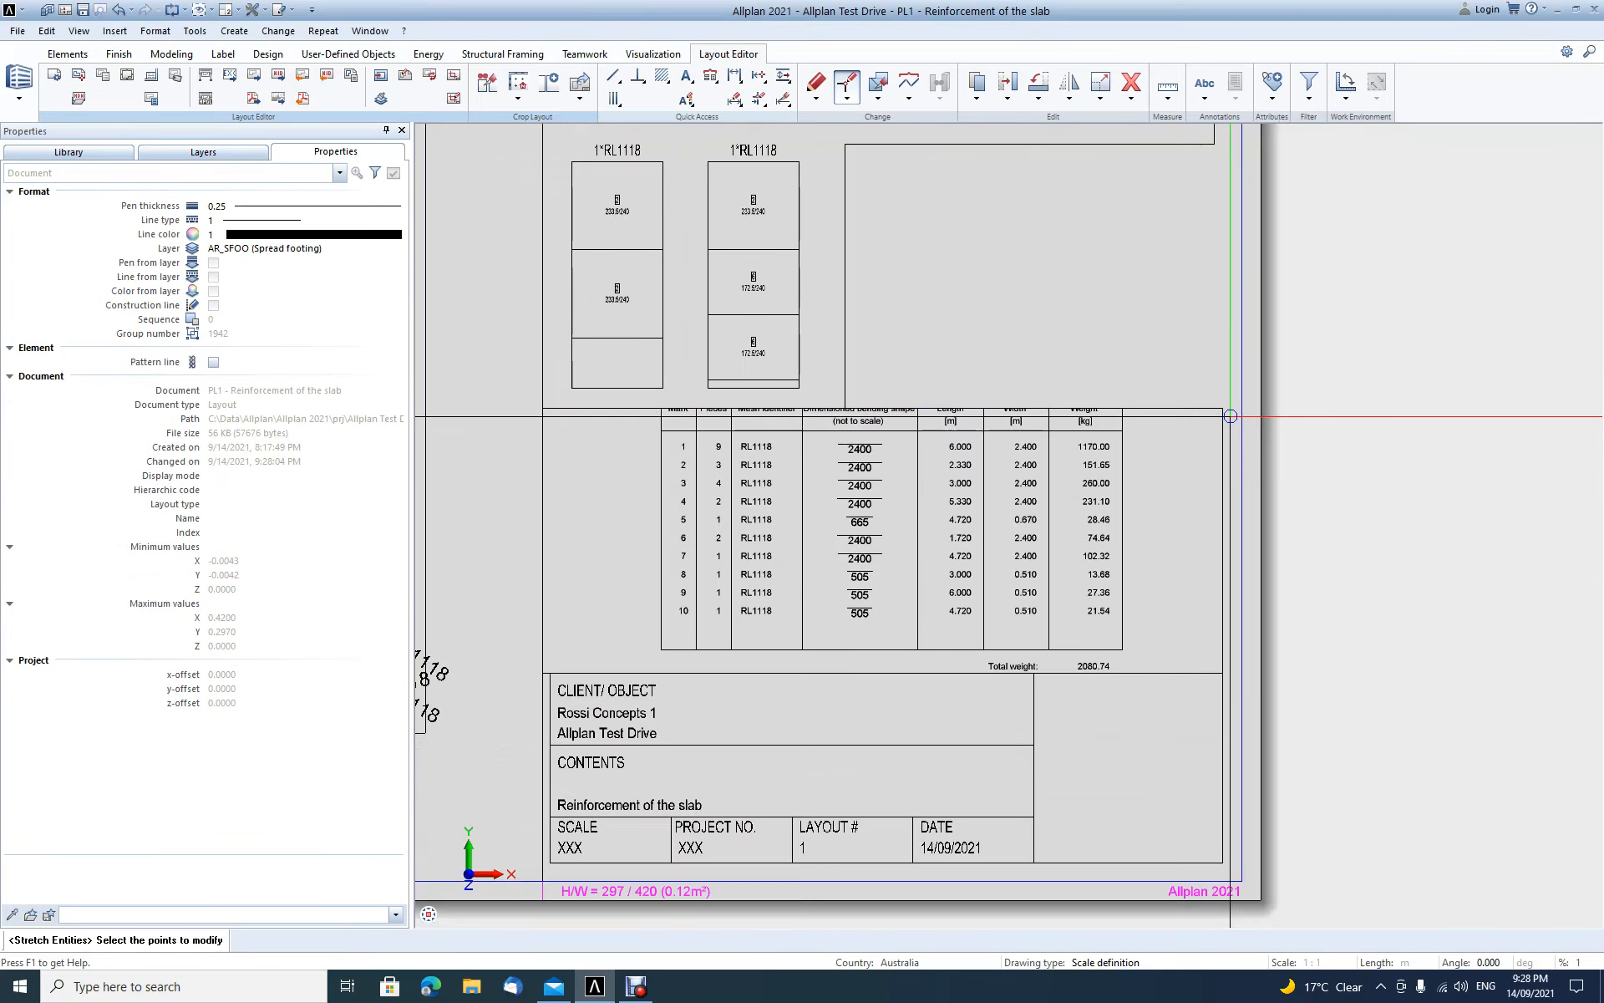
left_click_drag(1230, 415, 526, 399)
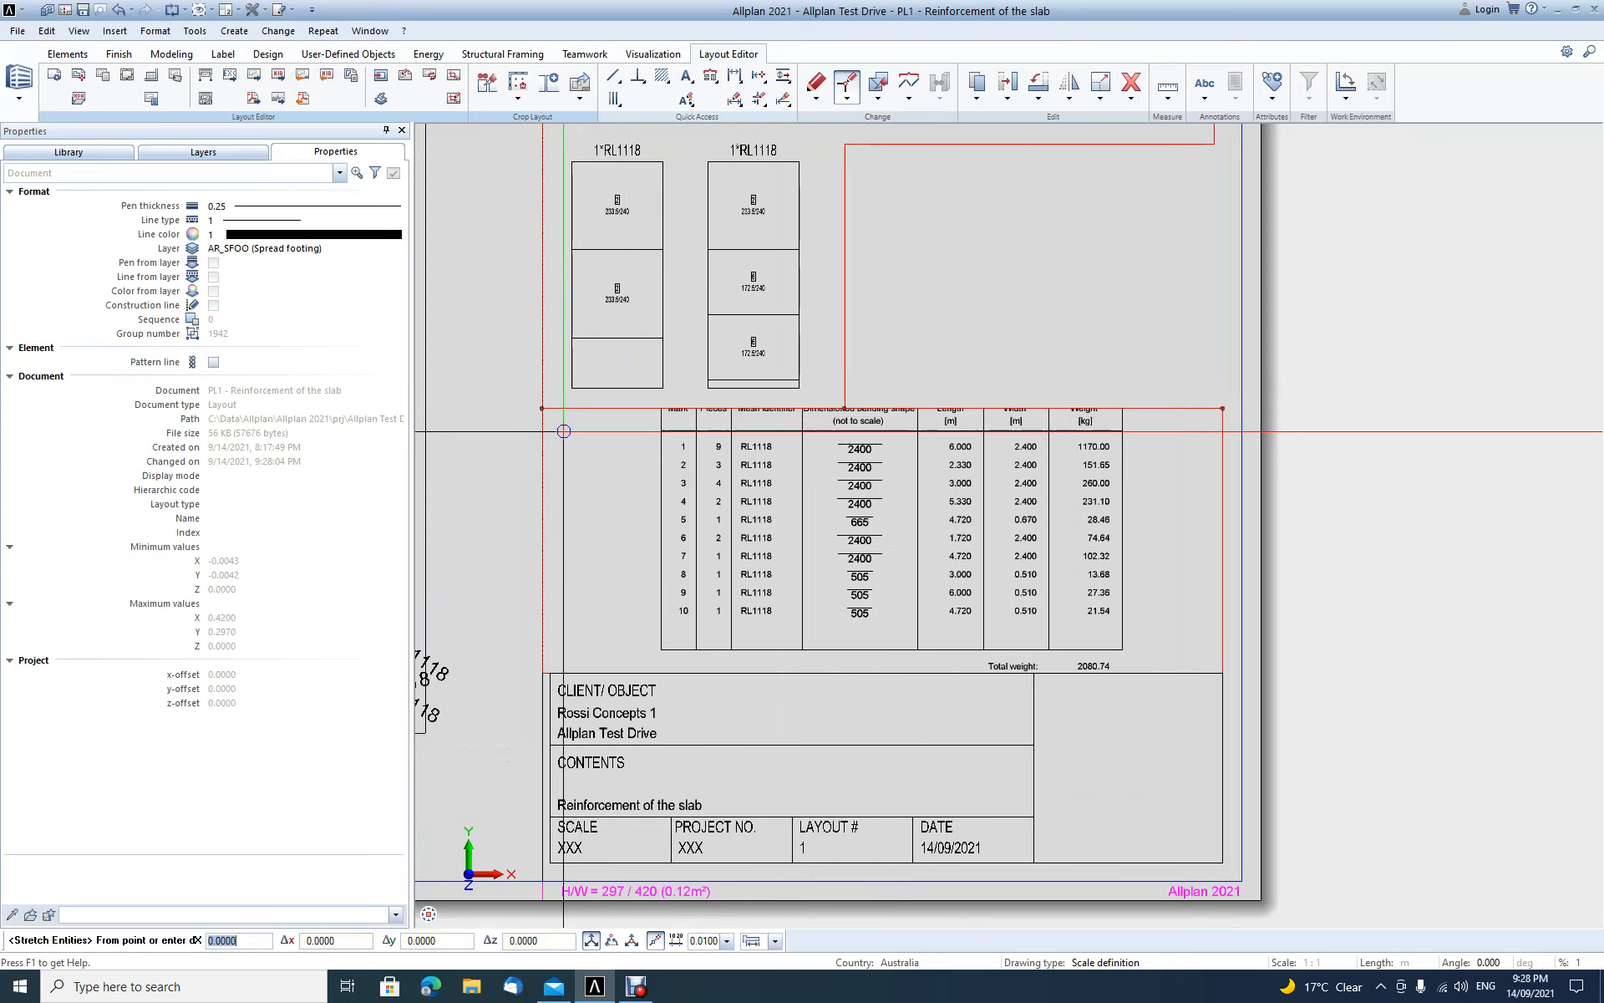
scroll(573, 418, "up", 2)
scroll(623, 409, "up", 1)
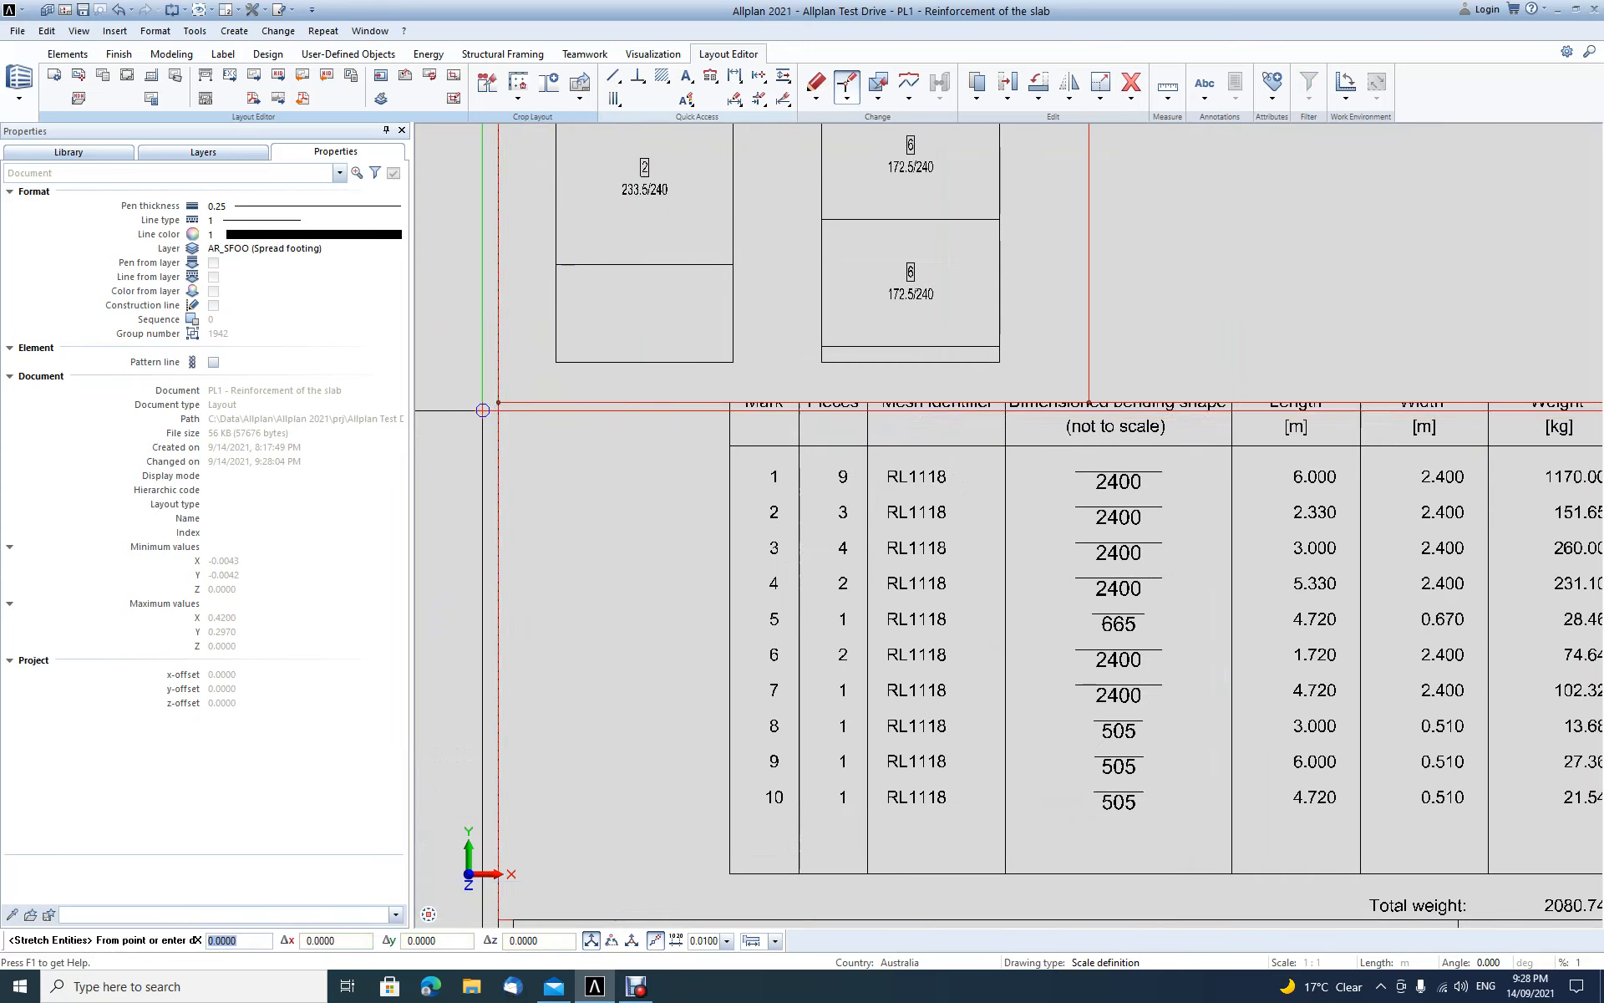
left_click(498, 402)
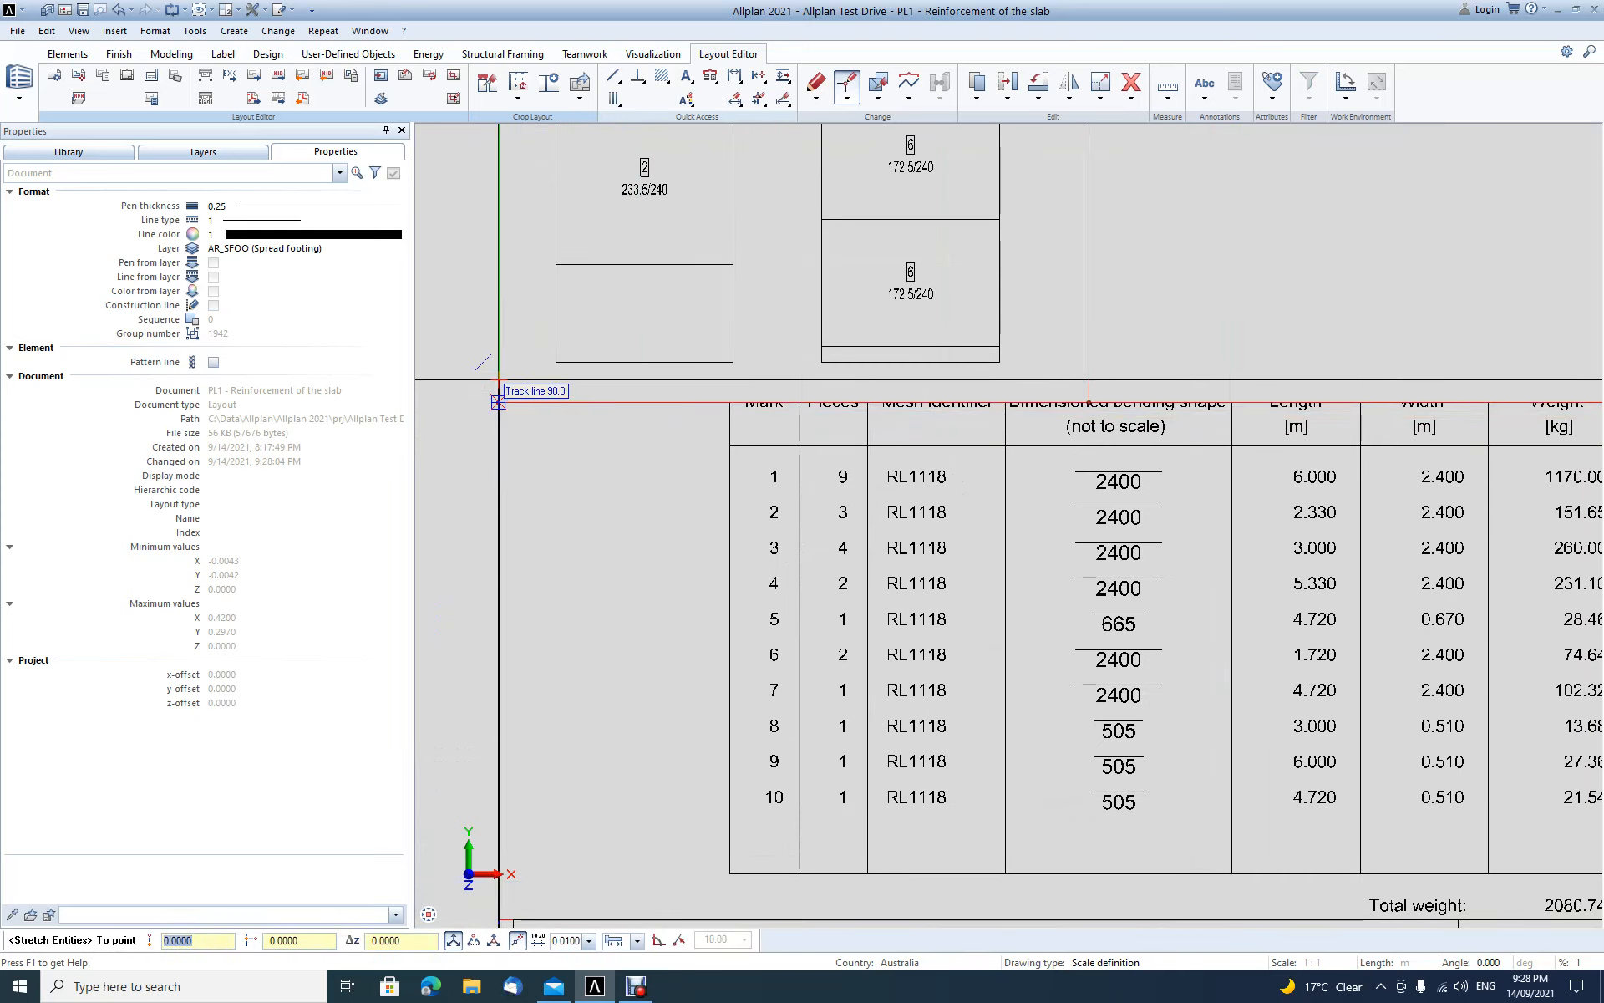
left_click(498, 373)
key("Escape")
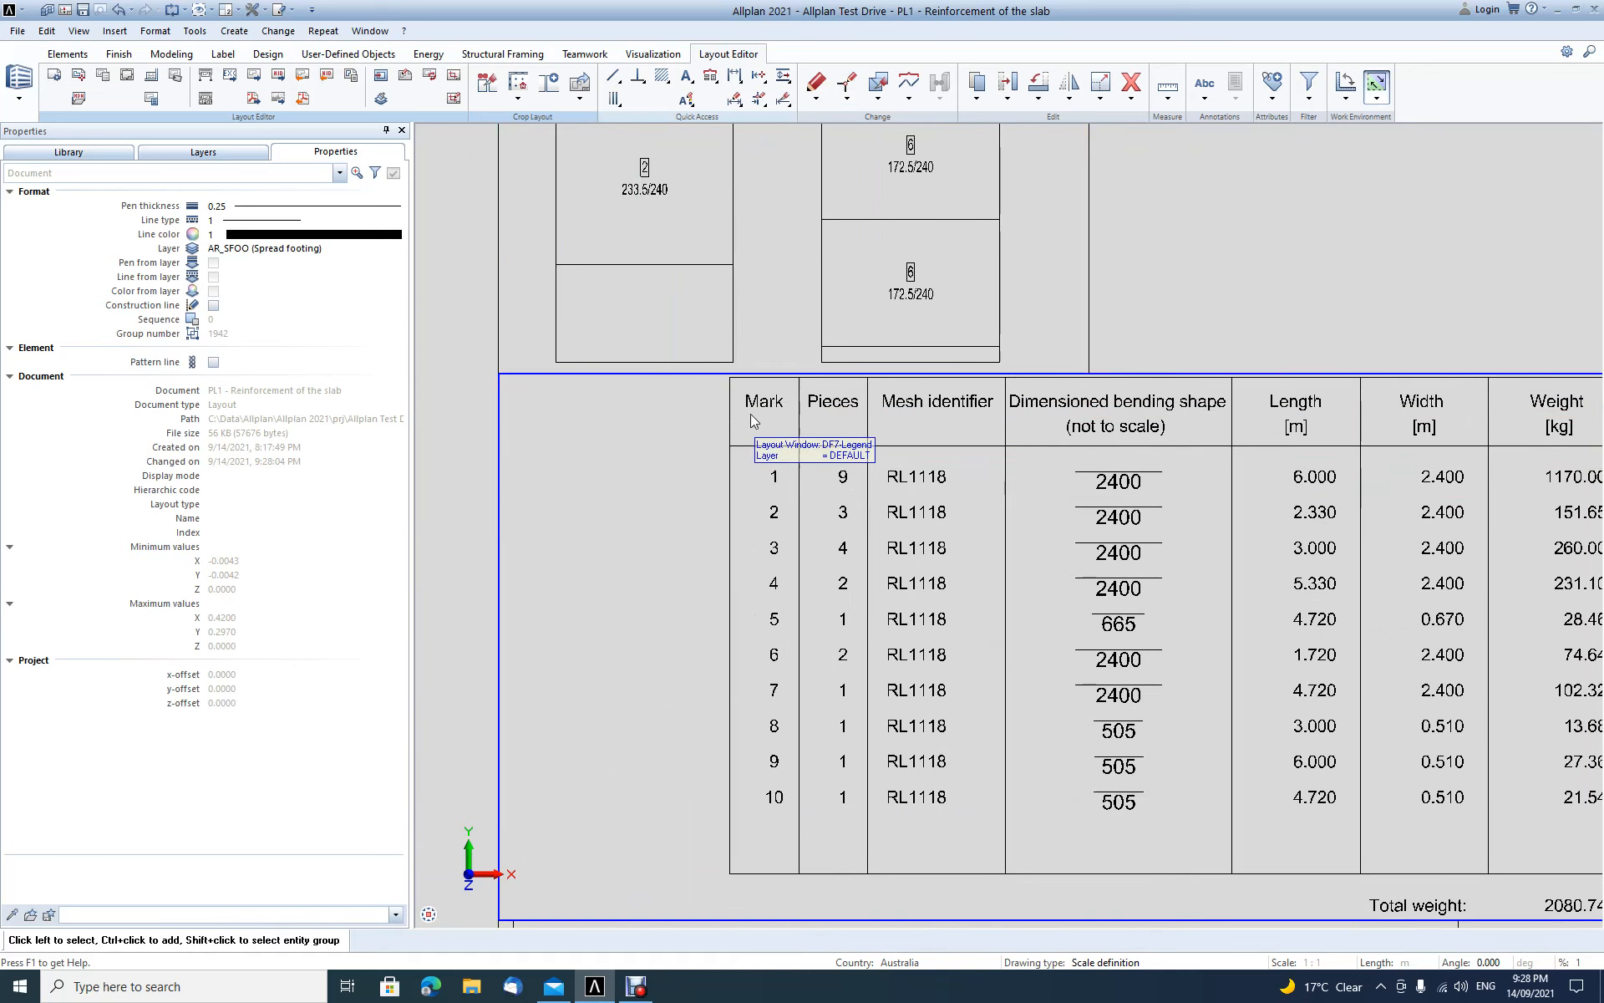
scroll(807, 439, "down", 2)
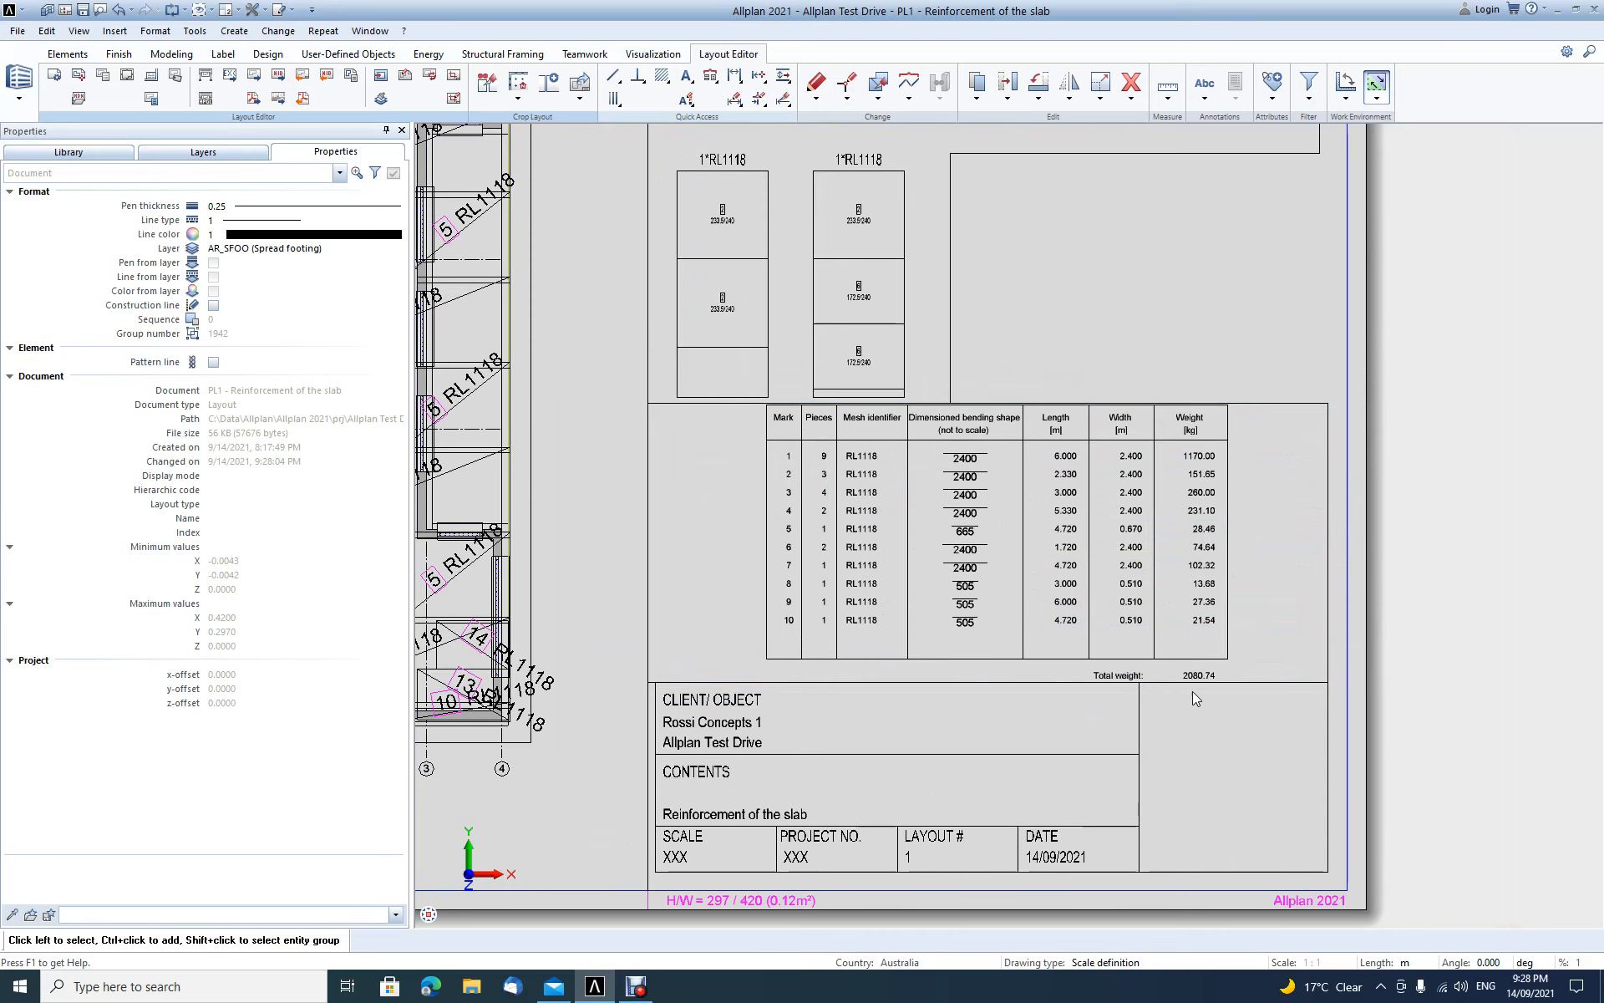
scroll(1386, 660, "down", 3)
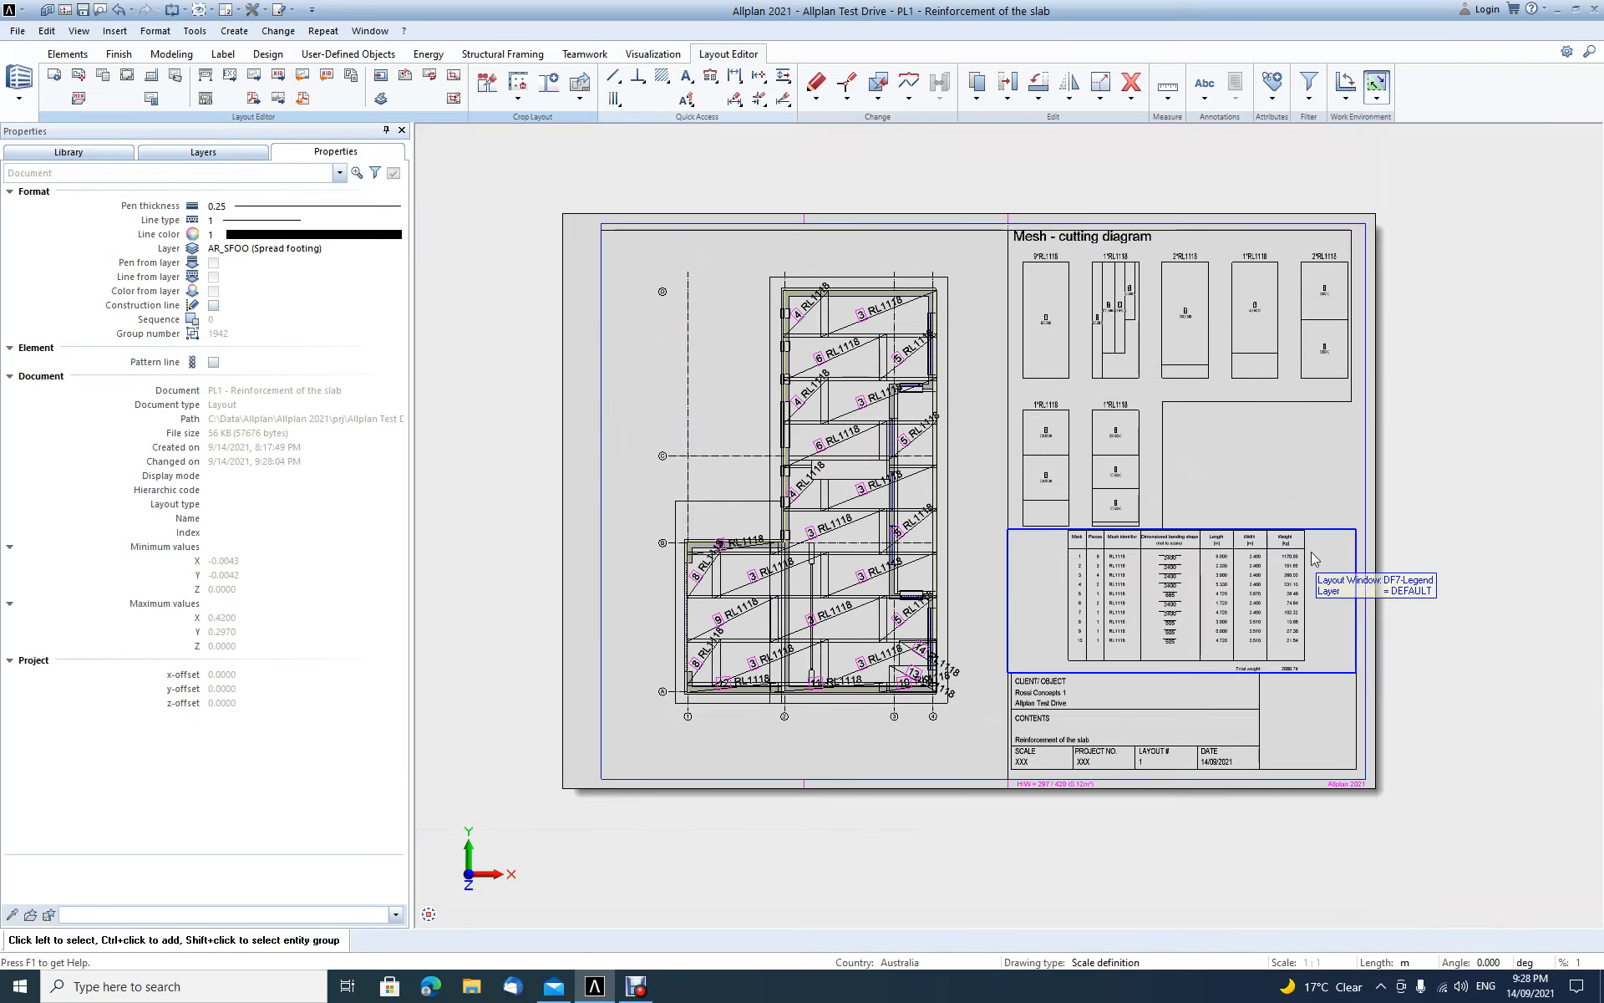
Step: Open the project attributes of the Allplan Test Drive project from its project settings and go to the Client group
middle_click_drag(1312, 553, 1226, 600)
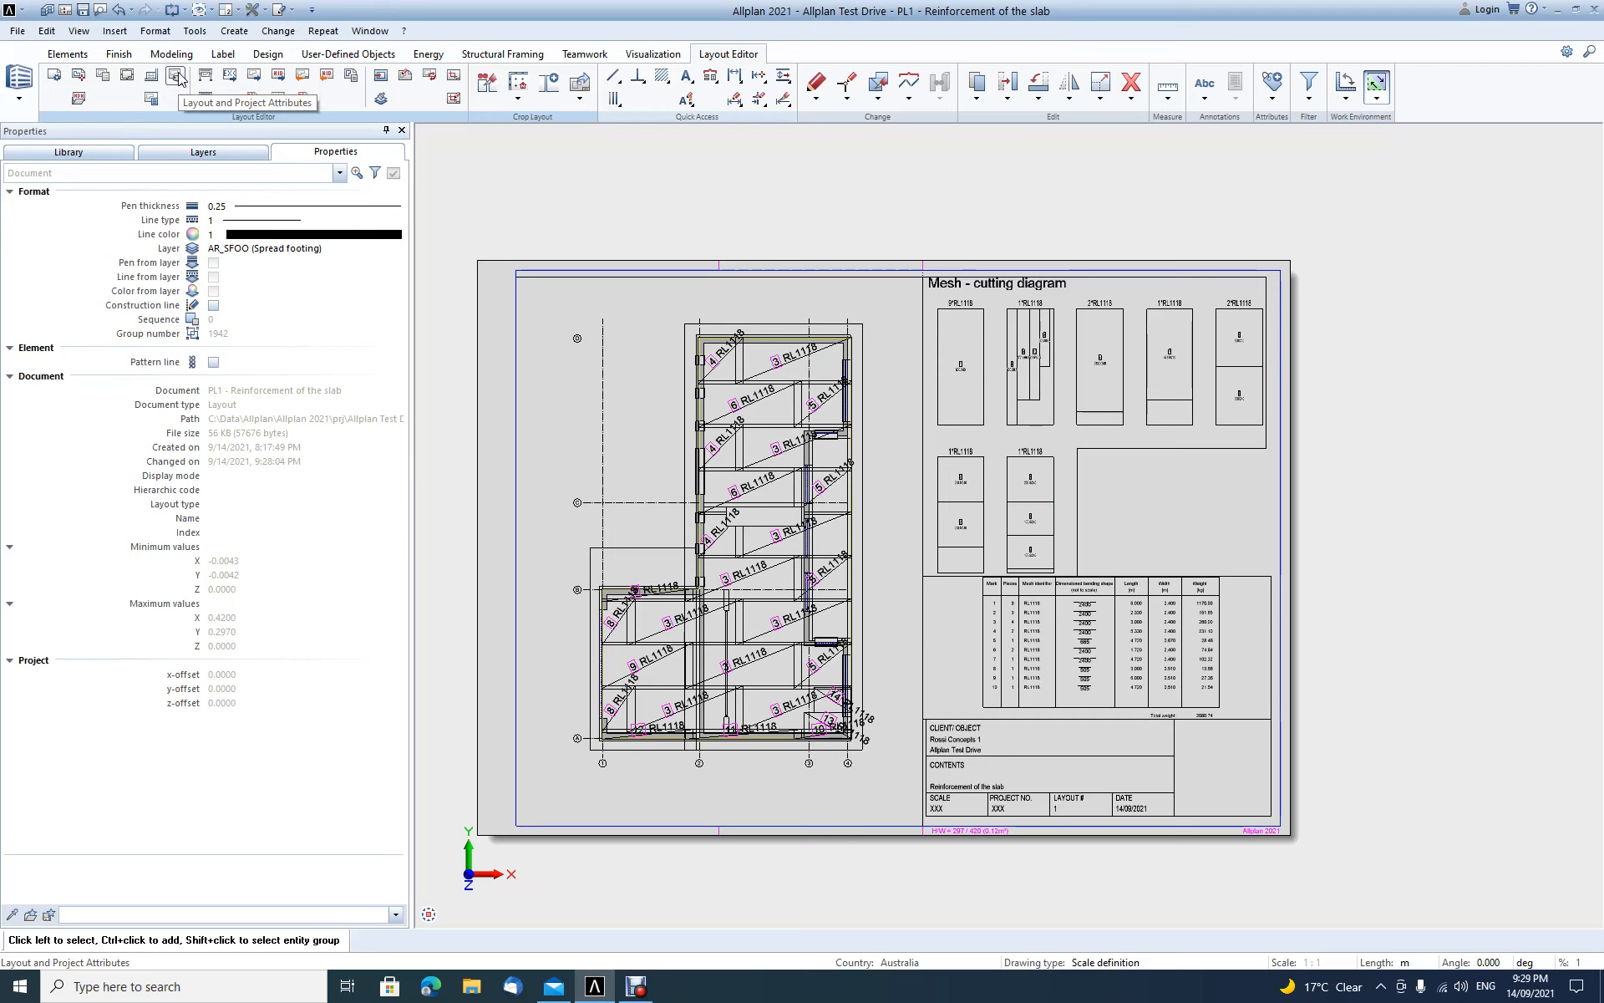
left_click(21, 10)
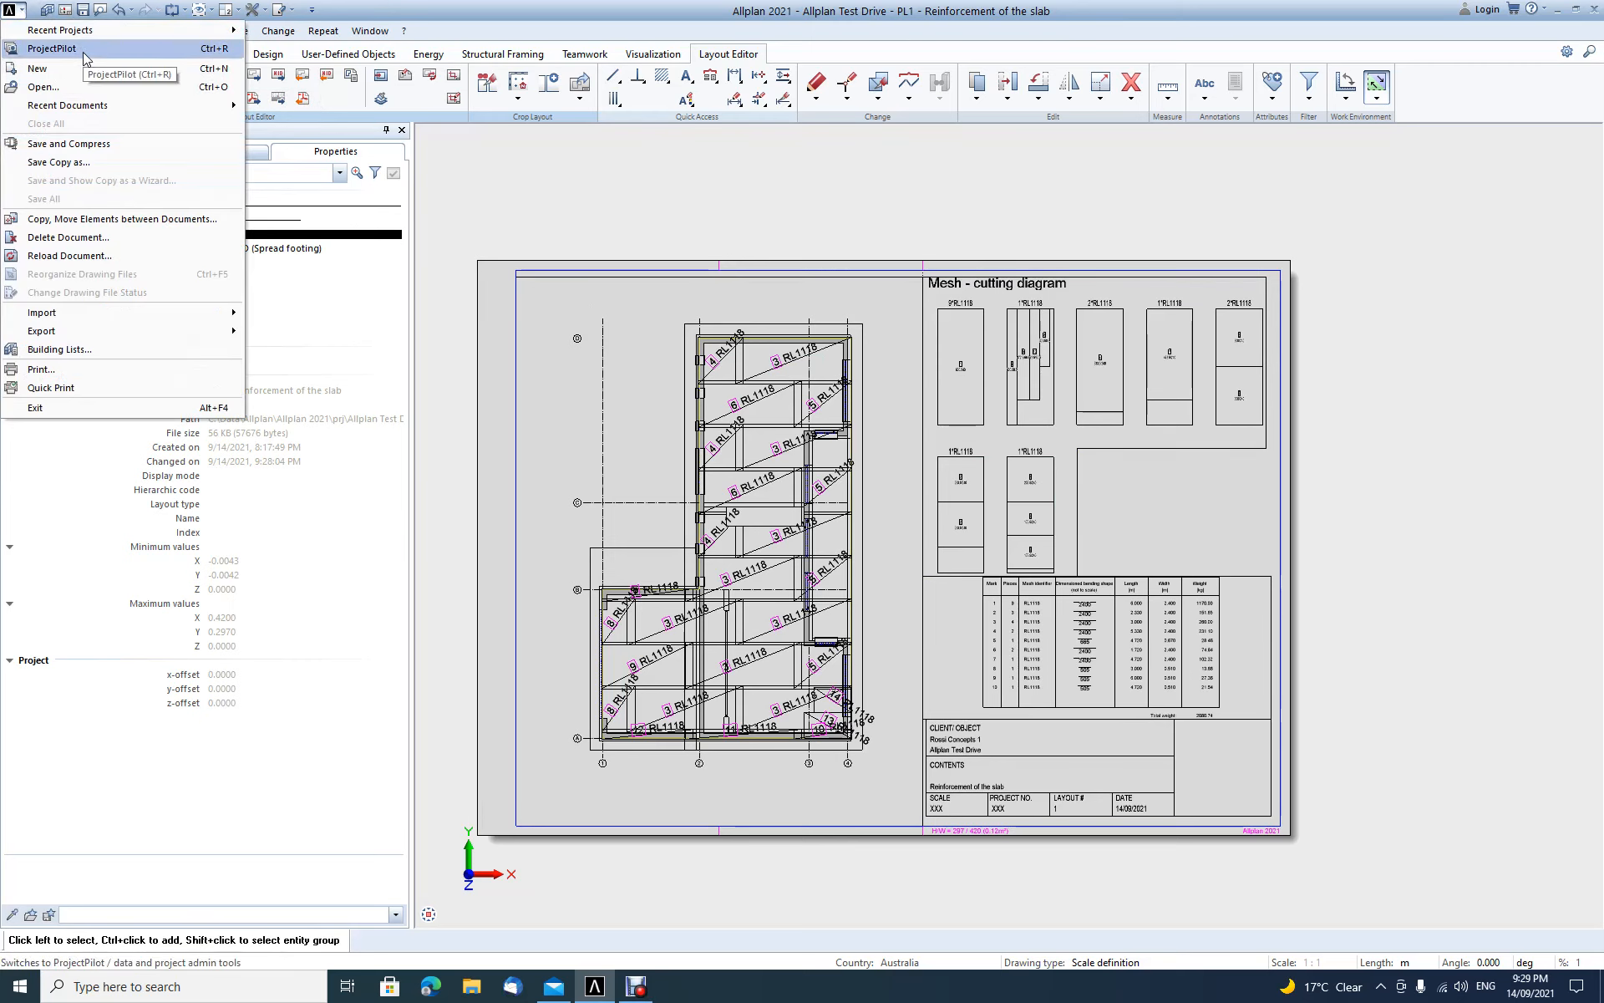
left_click(83, 50)
left_click(48, 11)
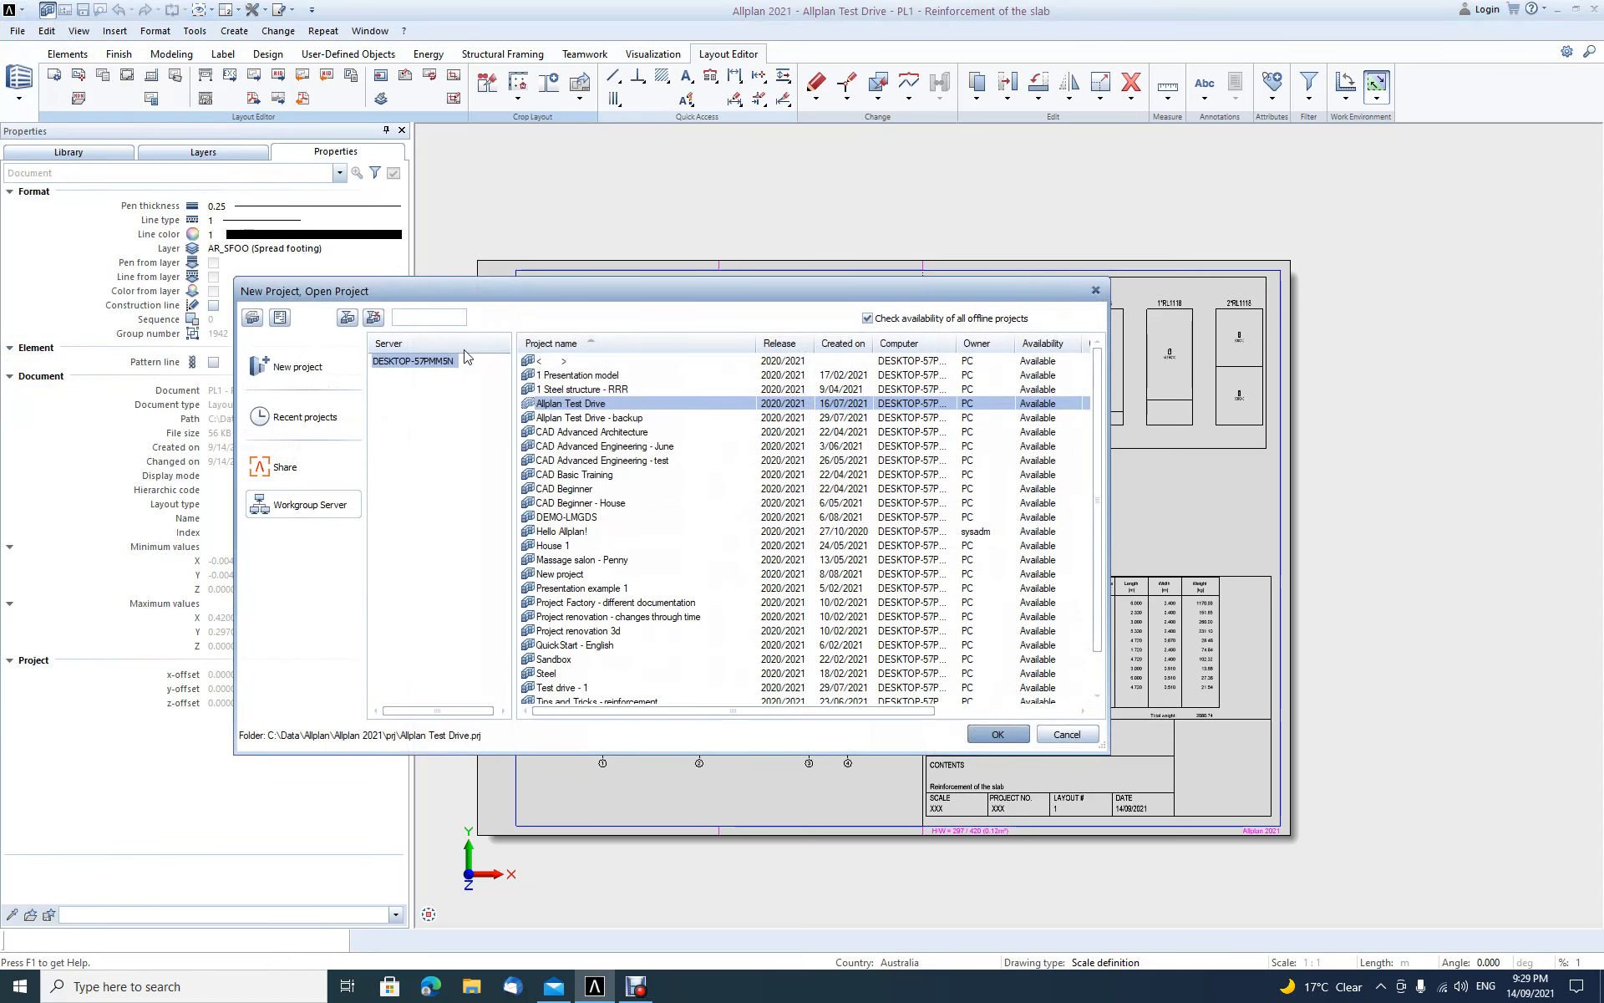
right_click(563, 405)
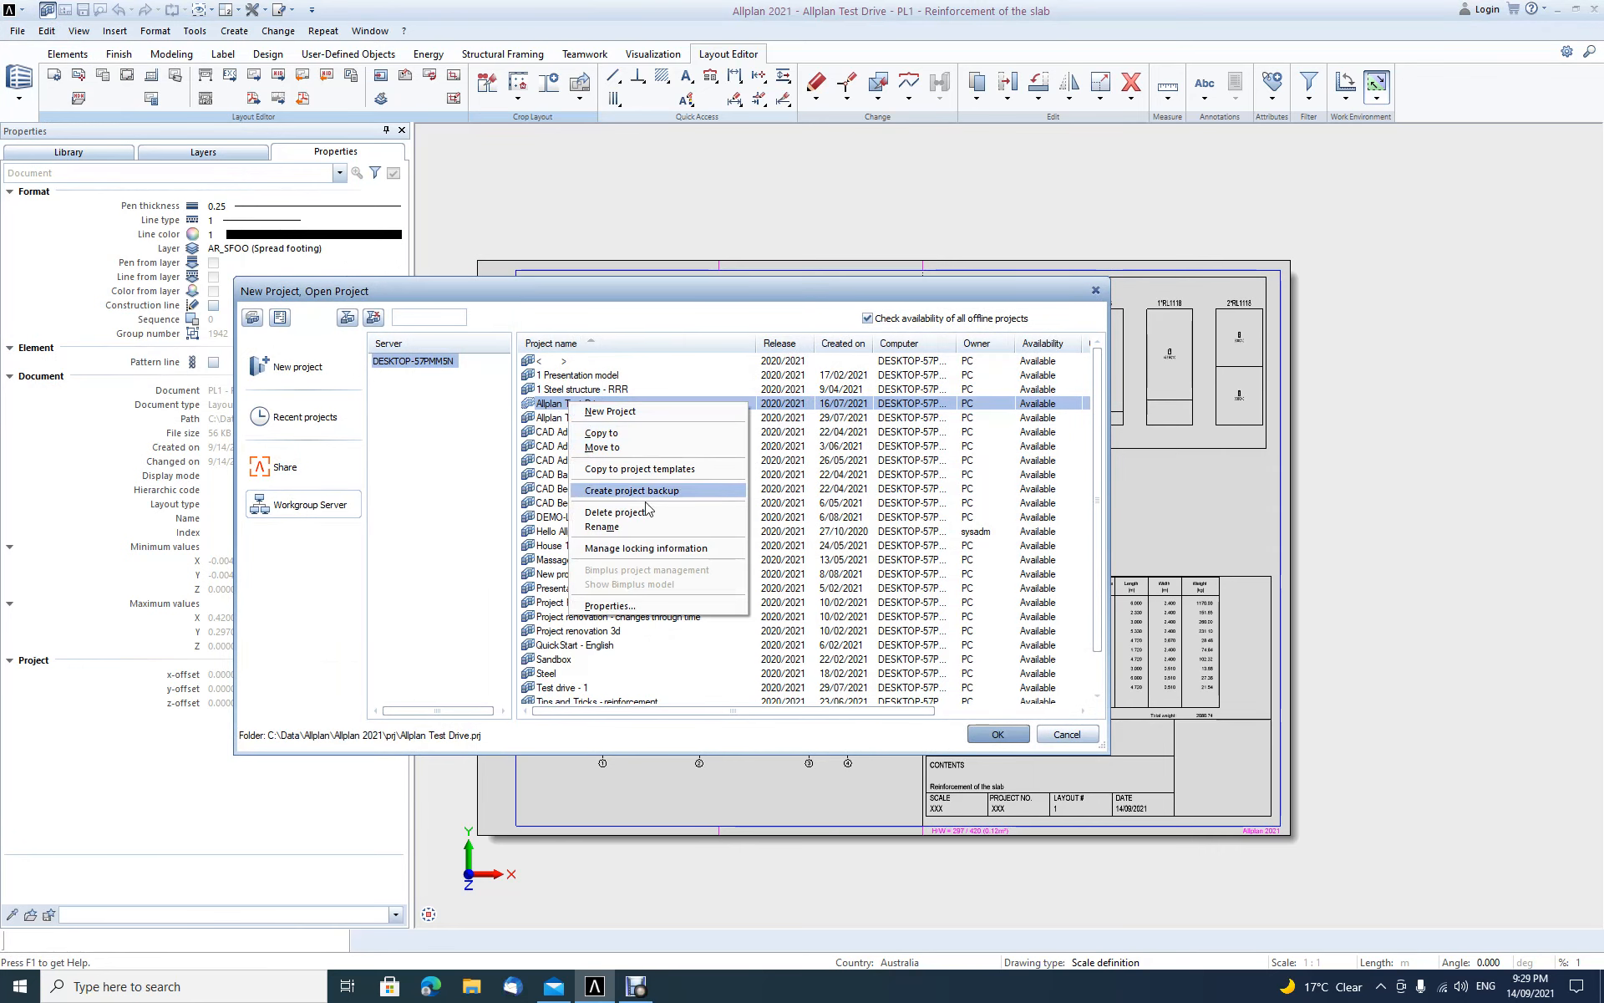
left_click(606, 606)
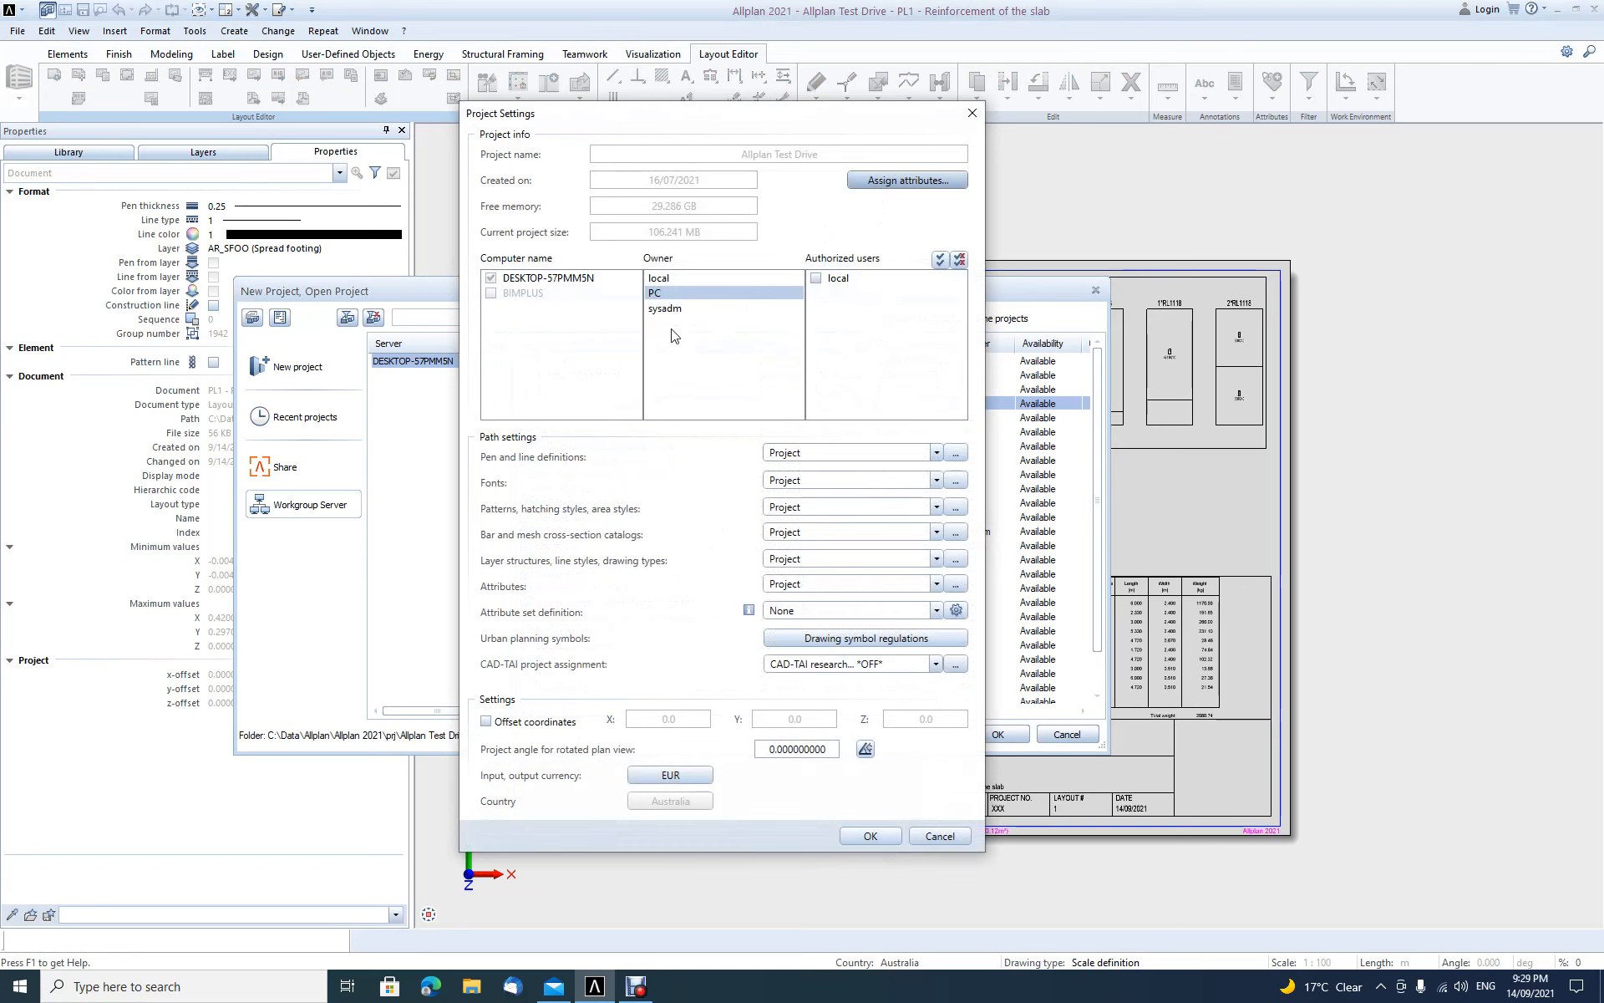
scroll(582, 447, "down", 2)
scroll(582, 451, "down", 10)
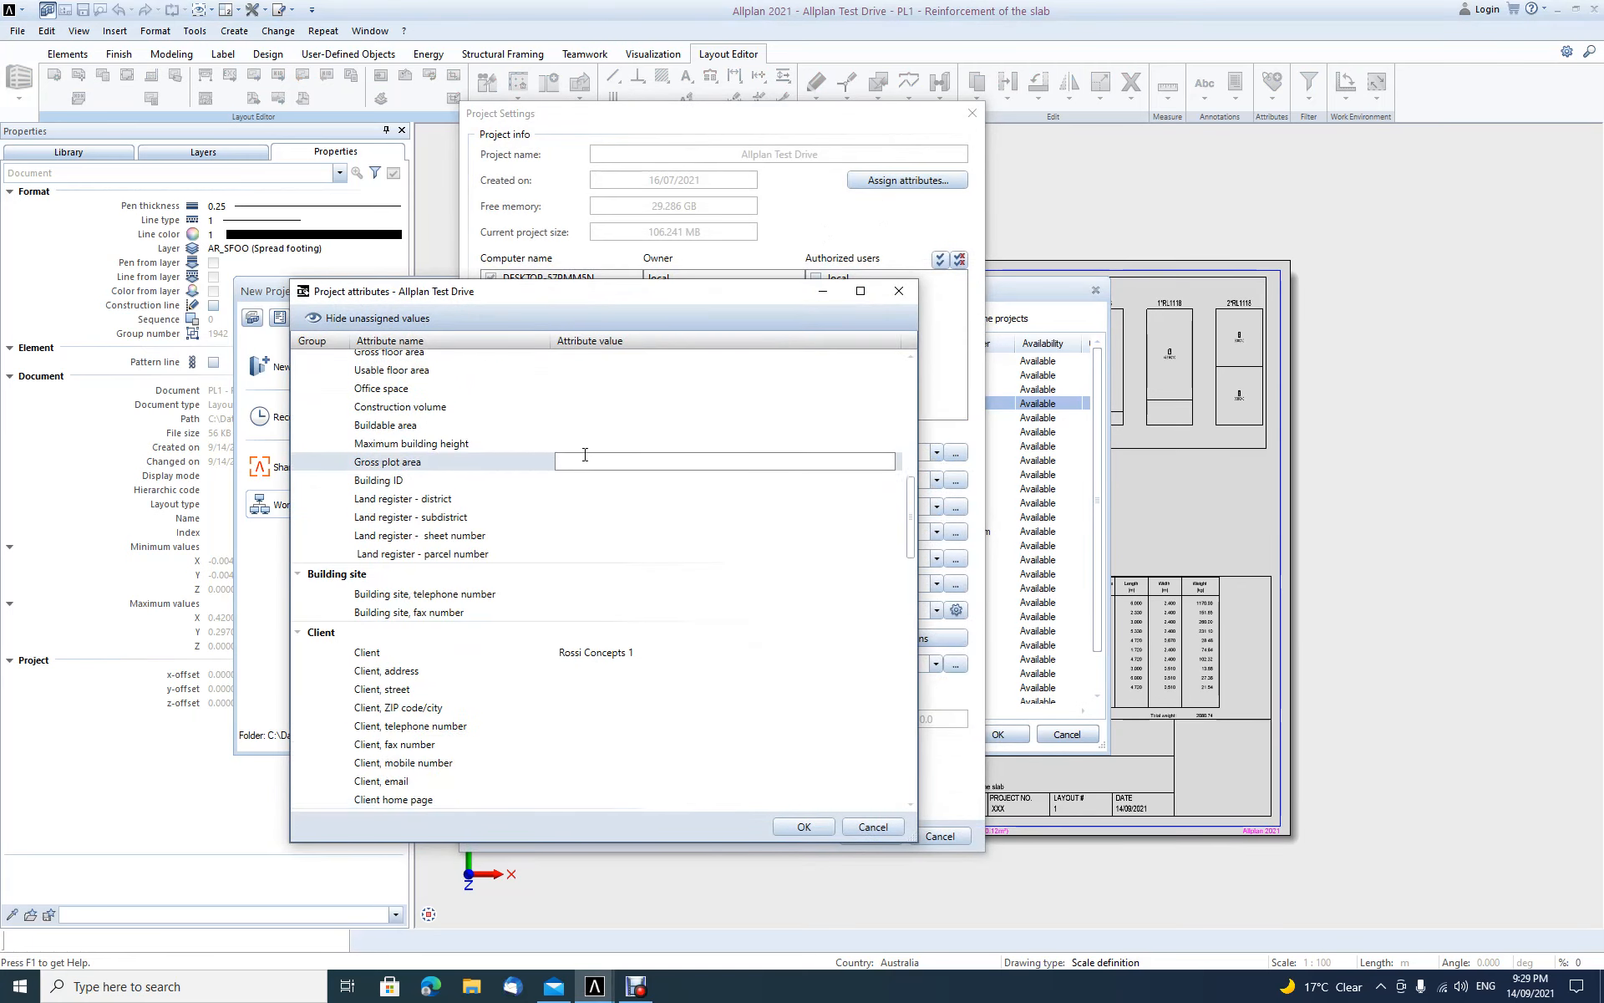
Step: Set the Client attribute to "Rossi Concepts", accept the project settings and reopen the Allplan Test Drive project
left_click(608, 612)
left_click(646, 615)
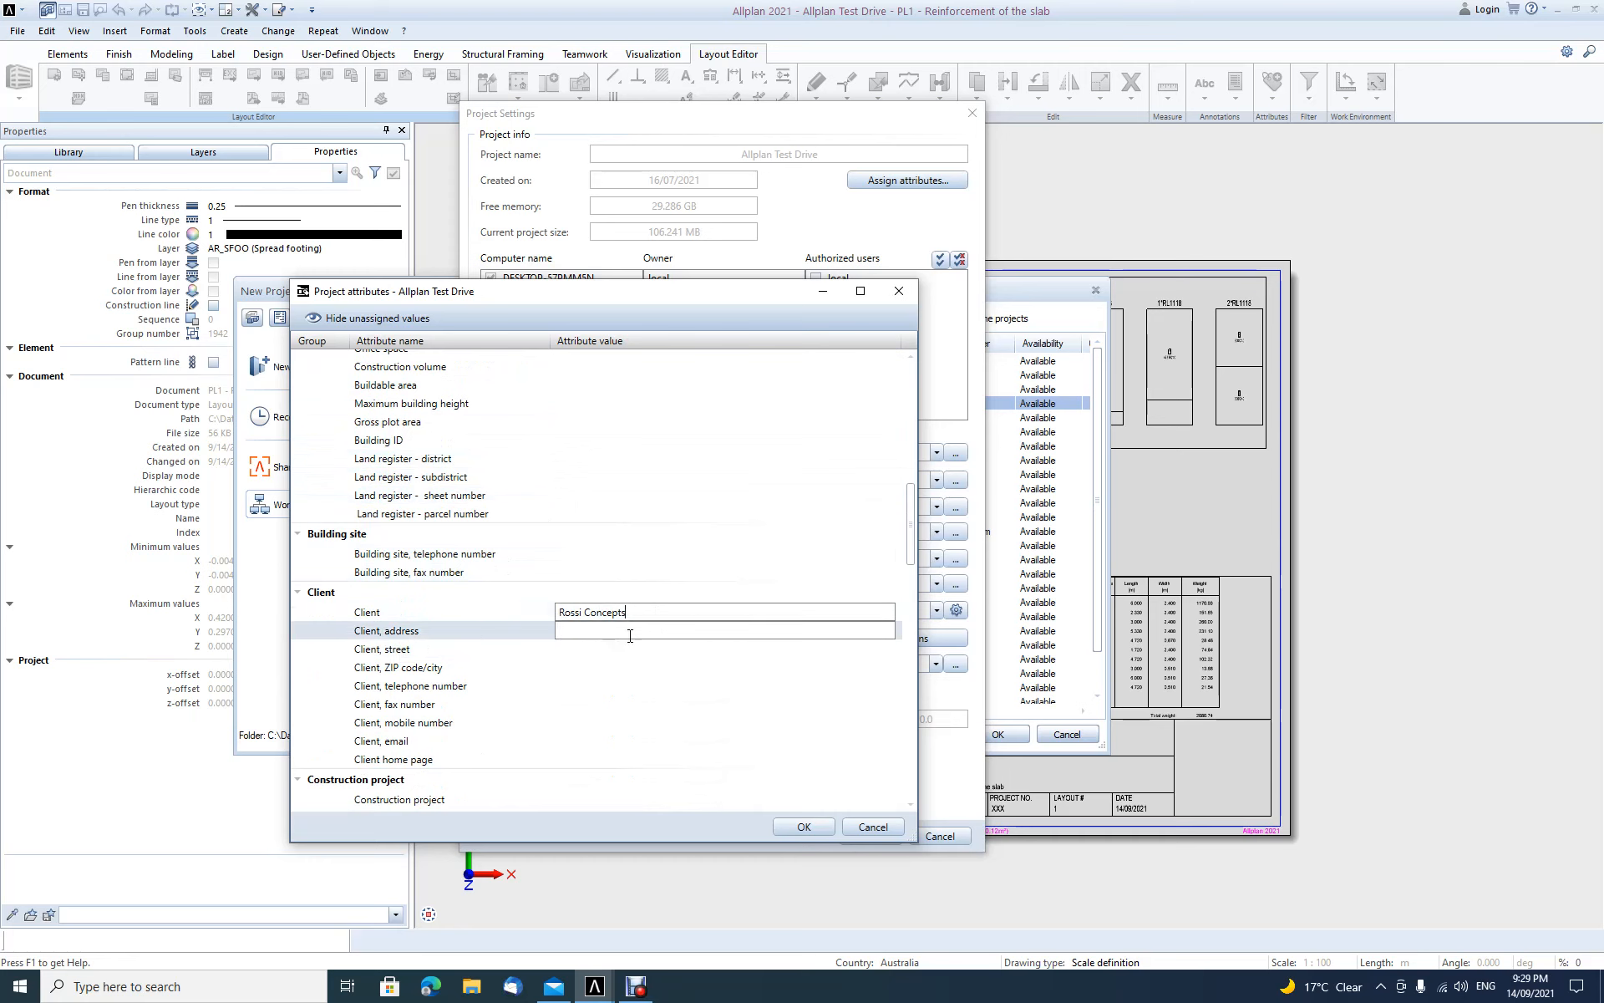
left_click(804, 827)
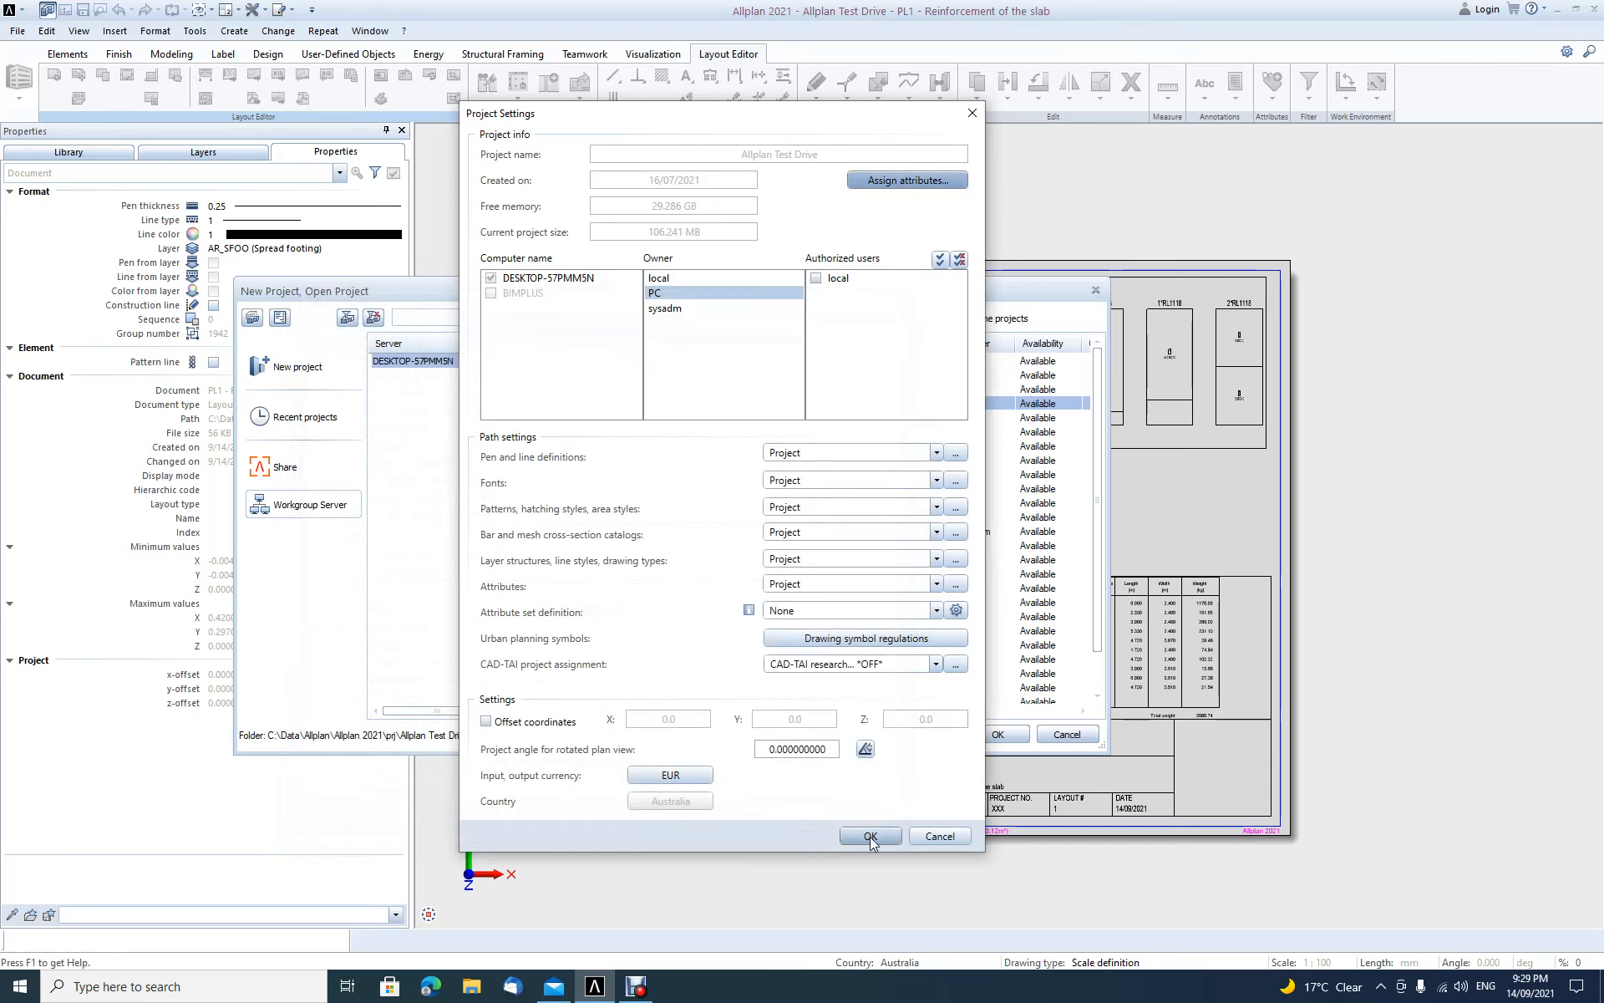
left_click(871, 837)
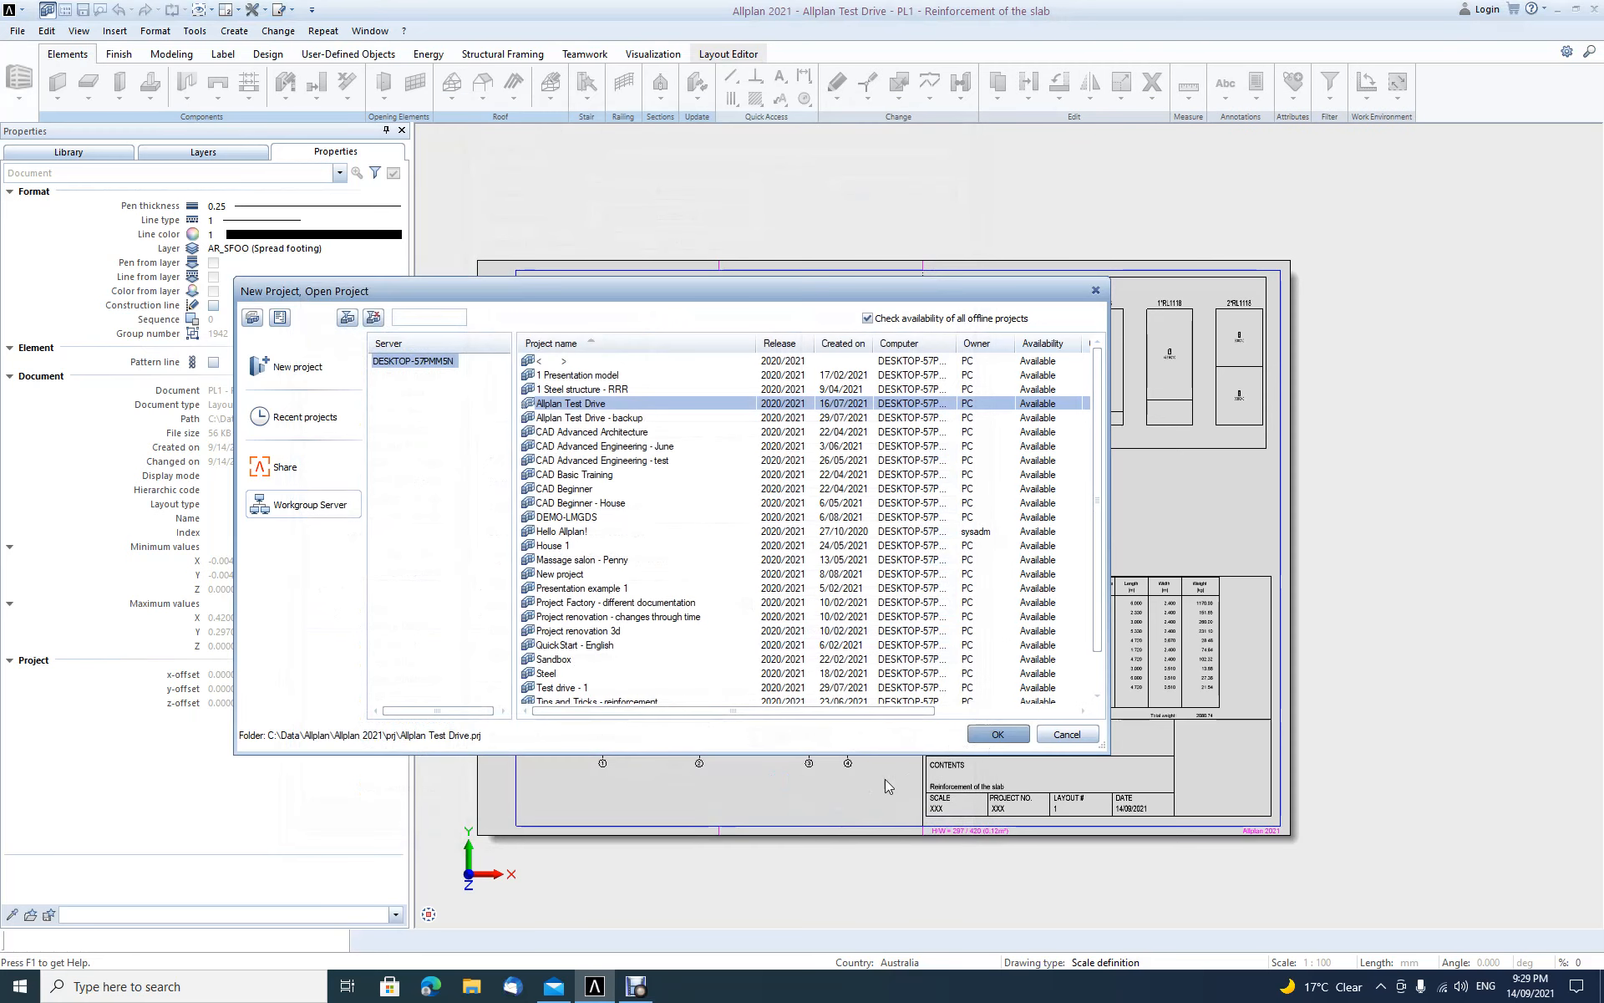
left_click(997, 734)
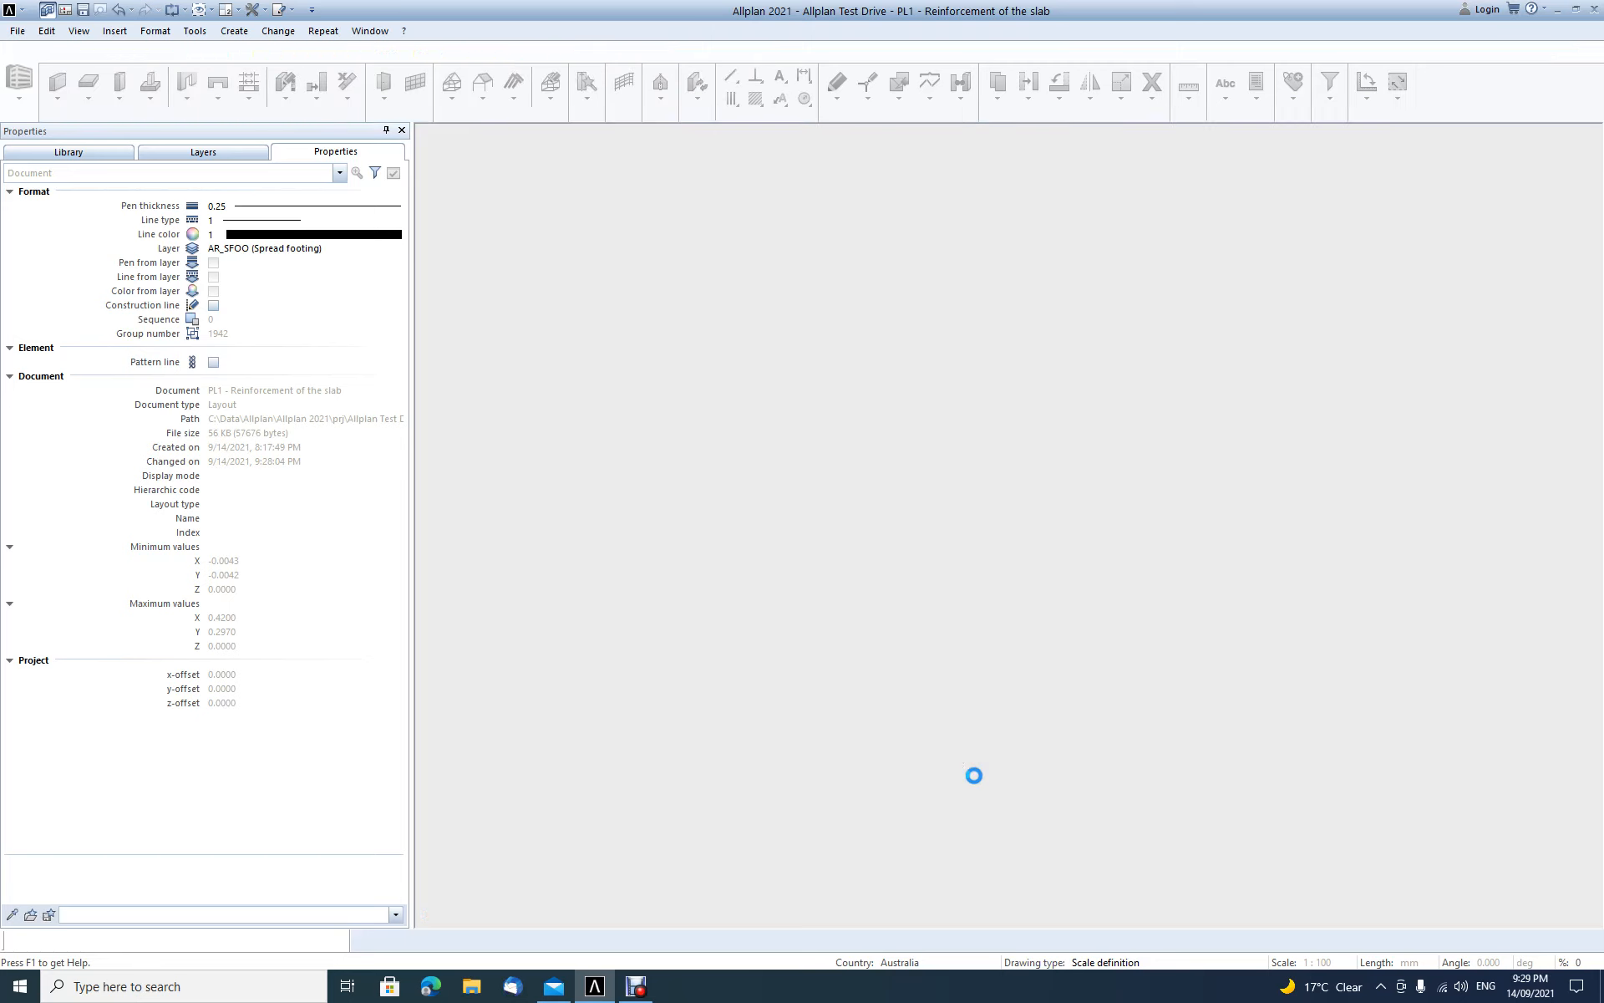
Step: Examine the layout's title block, including client, contents, scale, project number, layout number and date, plus the sheet size note
scroll(1064, 802, "up", 3)
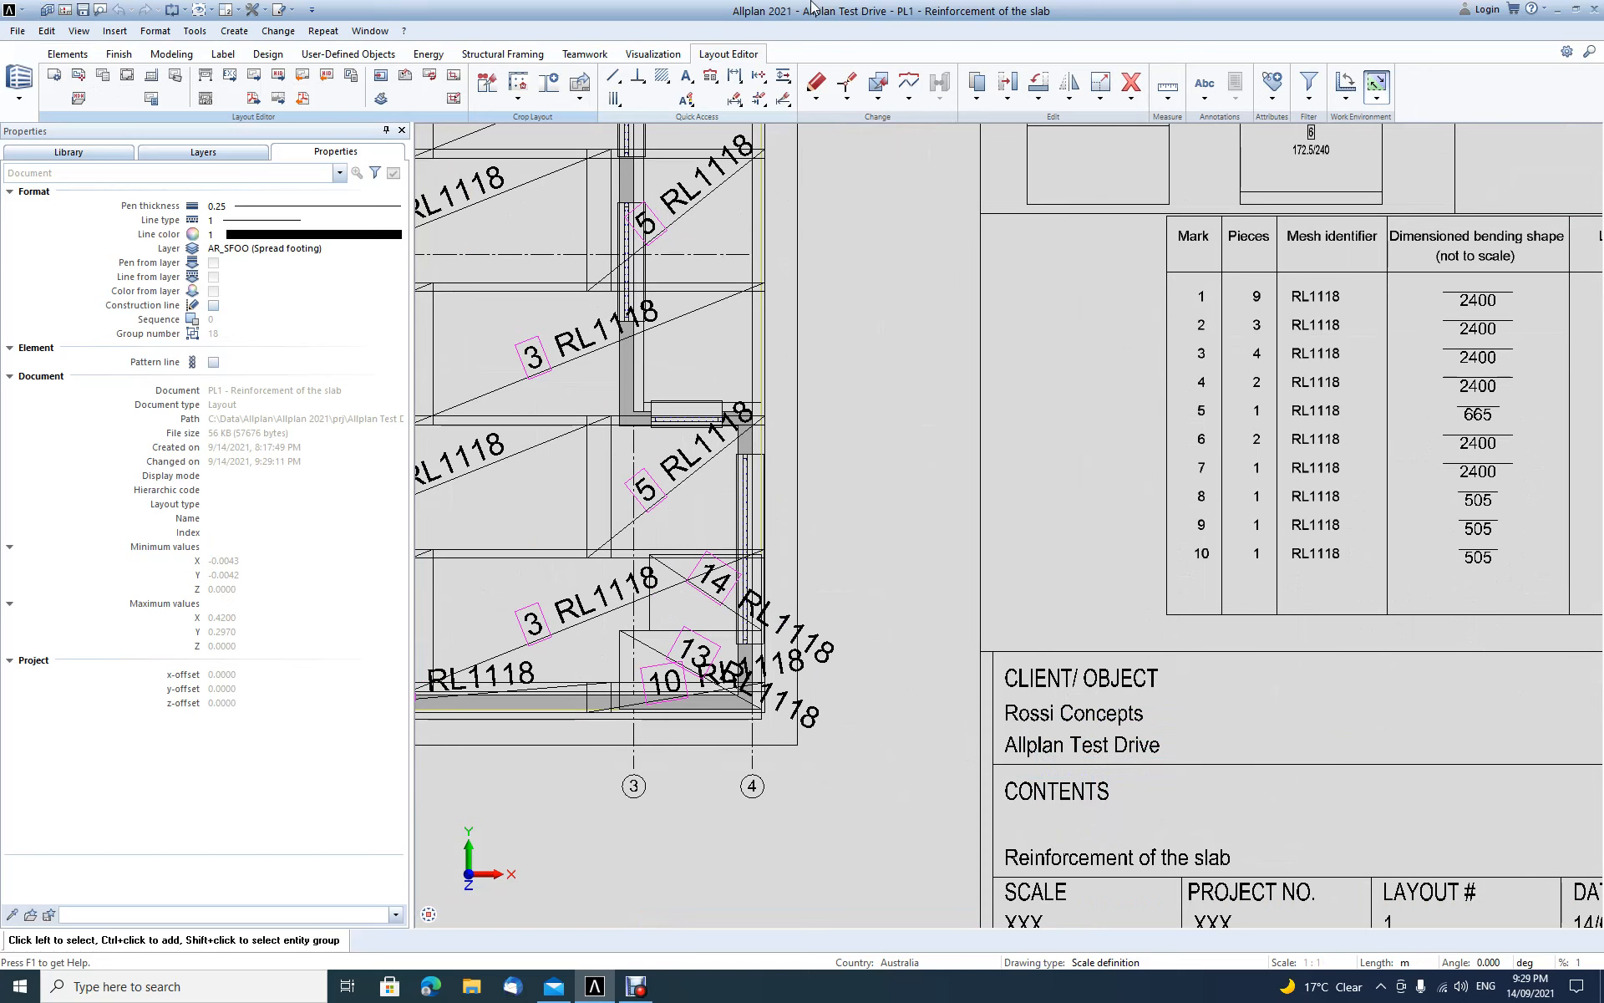
scroll(543, 630, "down", 2)
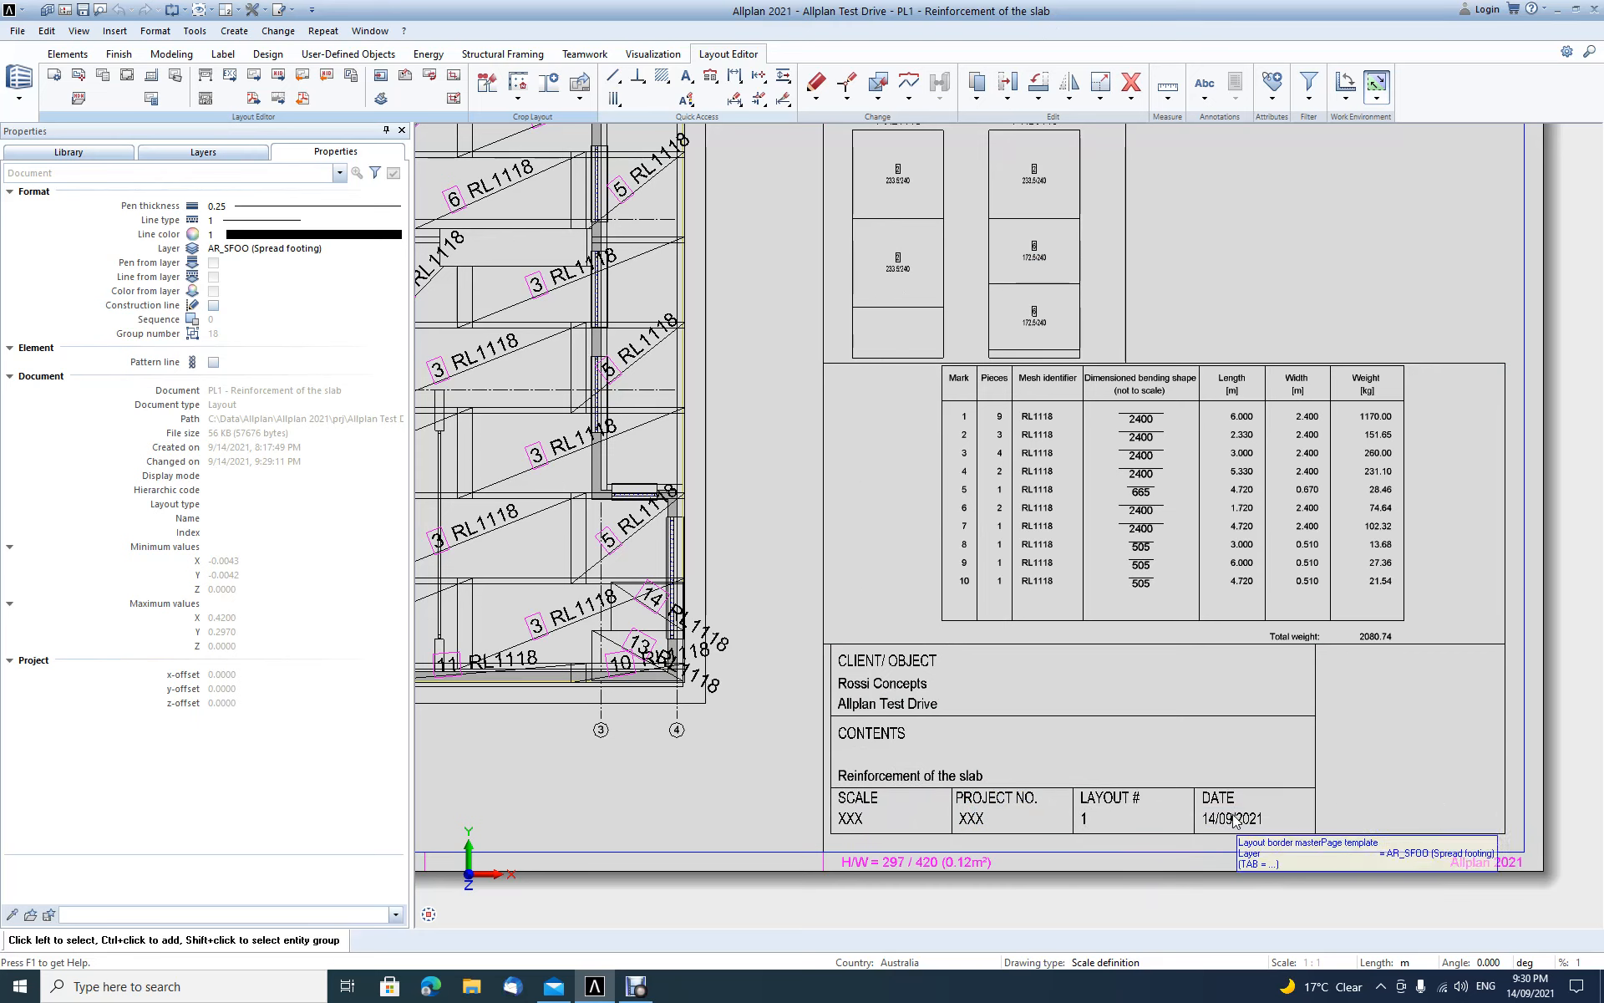
scroll(1274, 823, "down", 2)
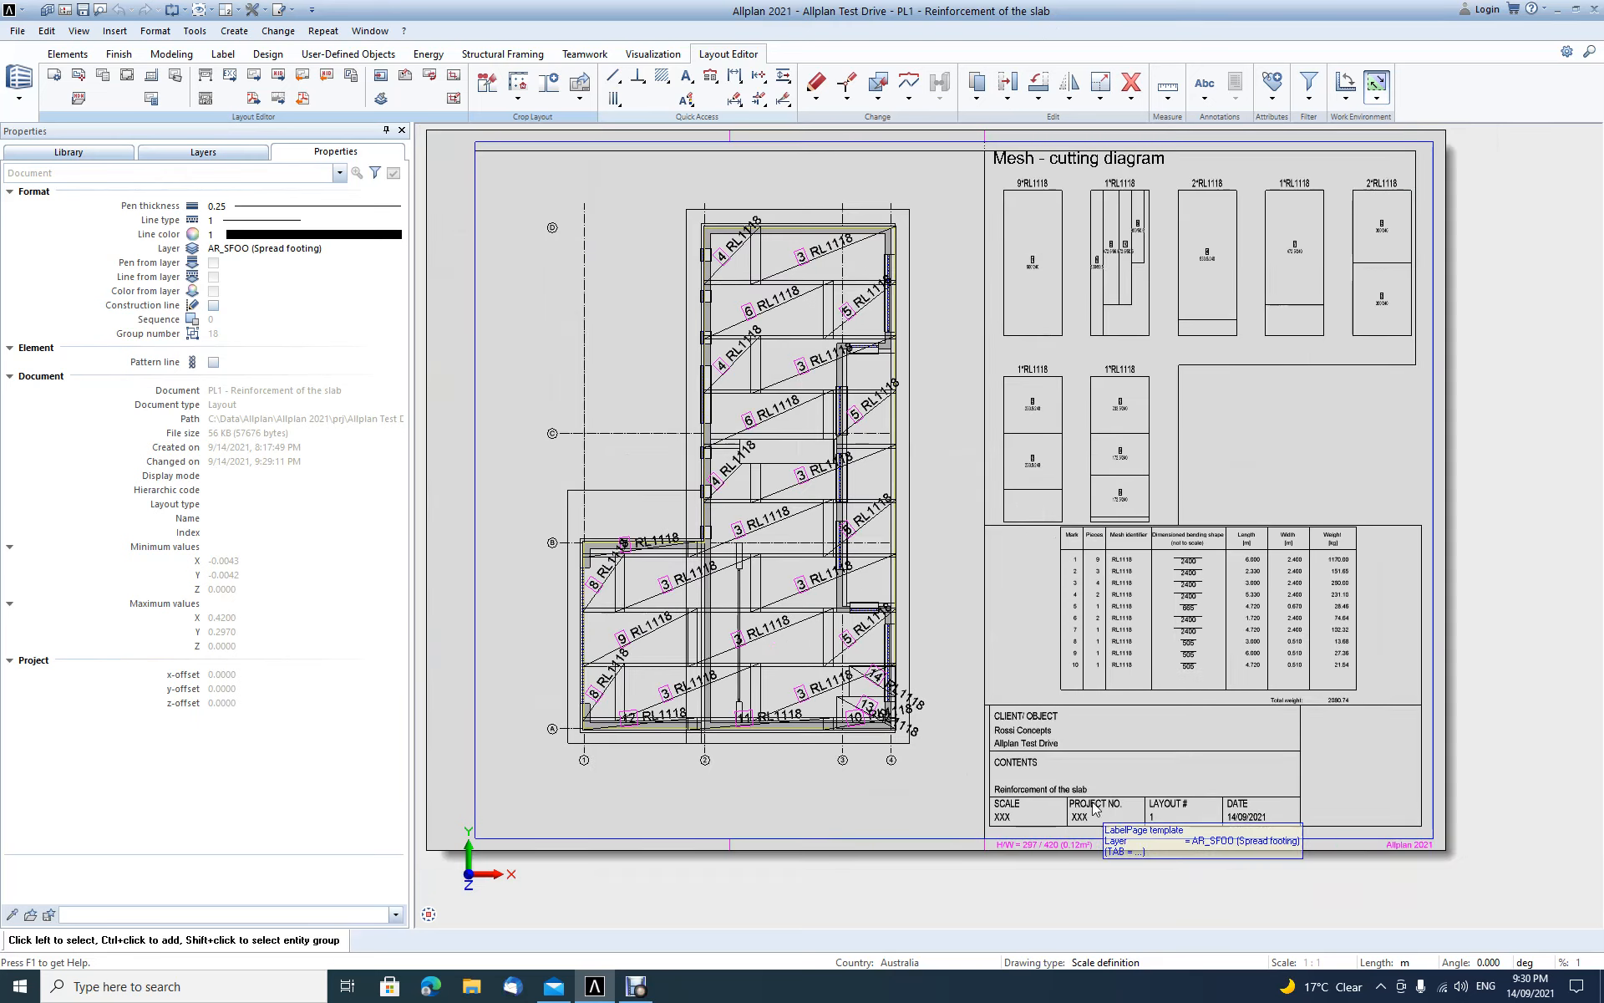
scroll(1021, 855, "up", 2)
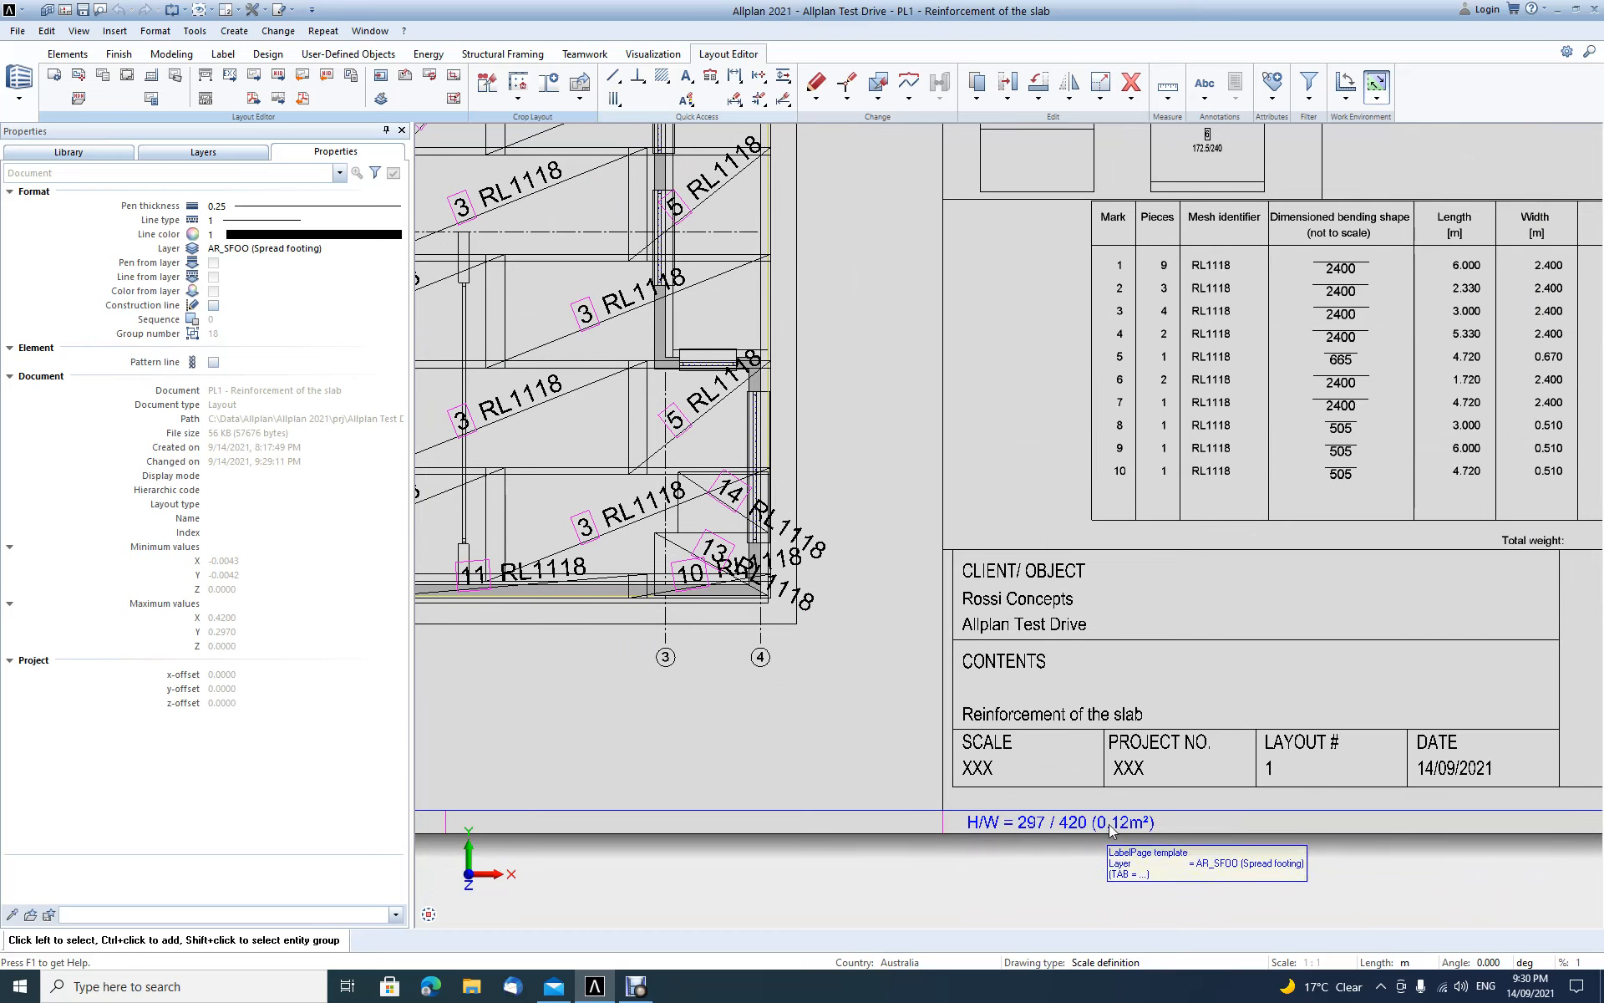
scroll(1136, 827, "down", 2)
scroll(1137, 829, "down", 1)
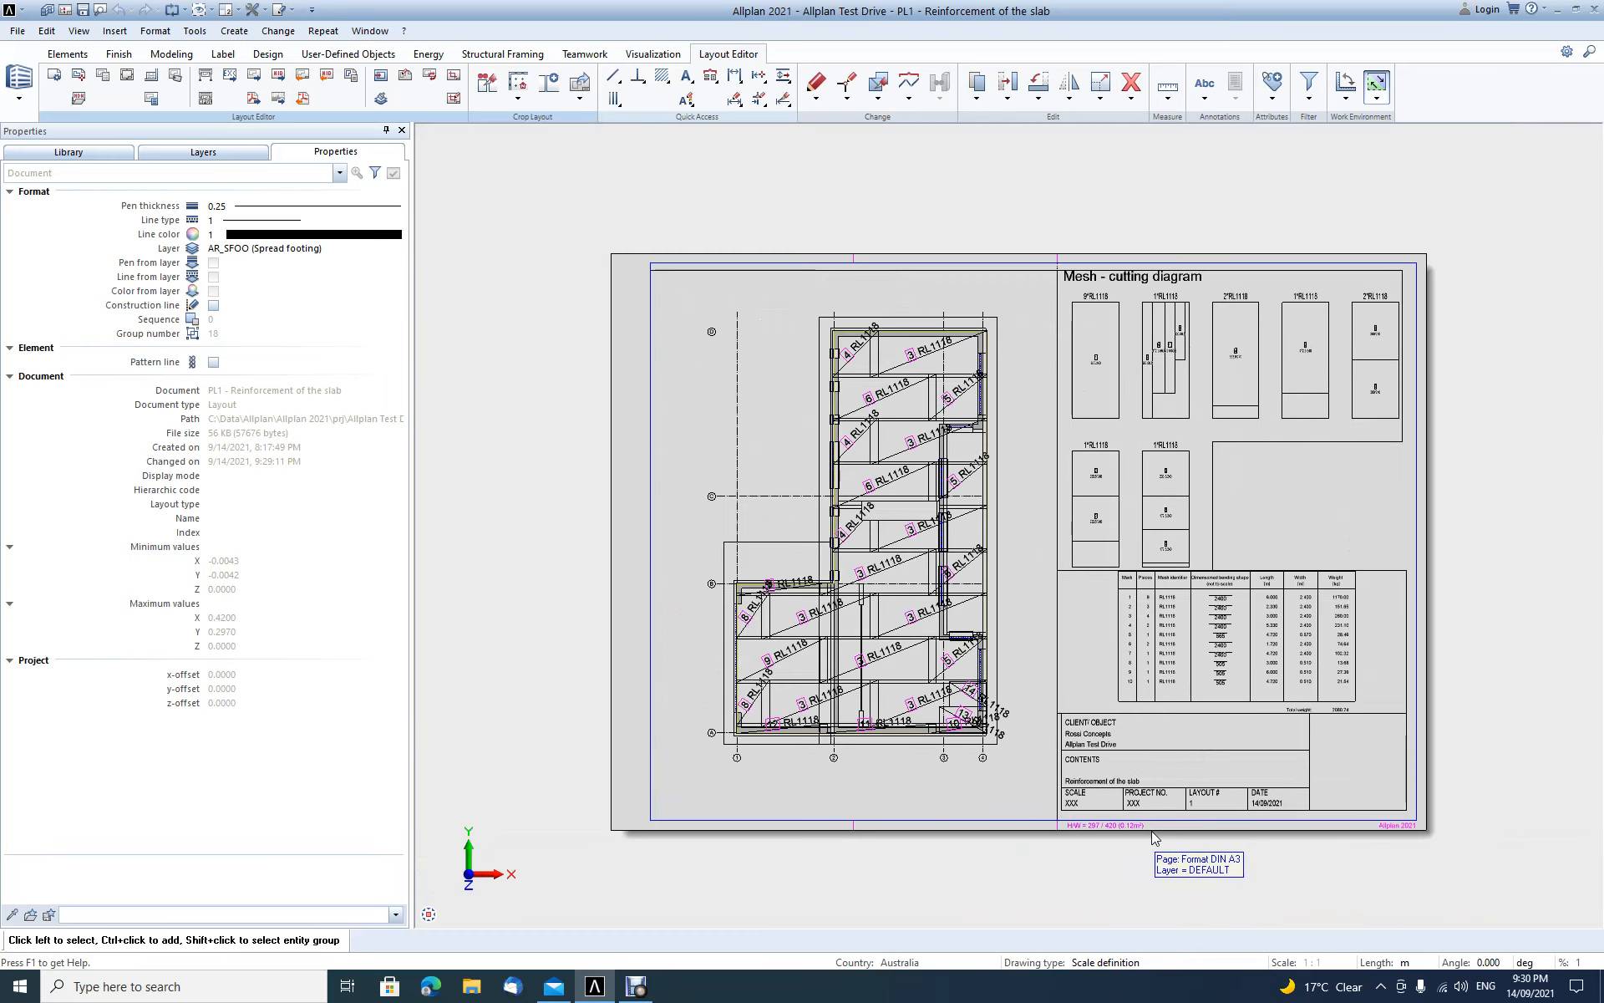
scroll(1379, 819, "up", 3)
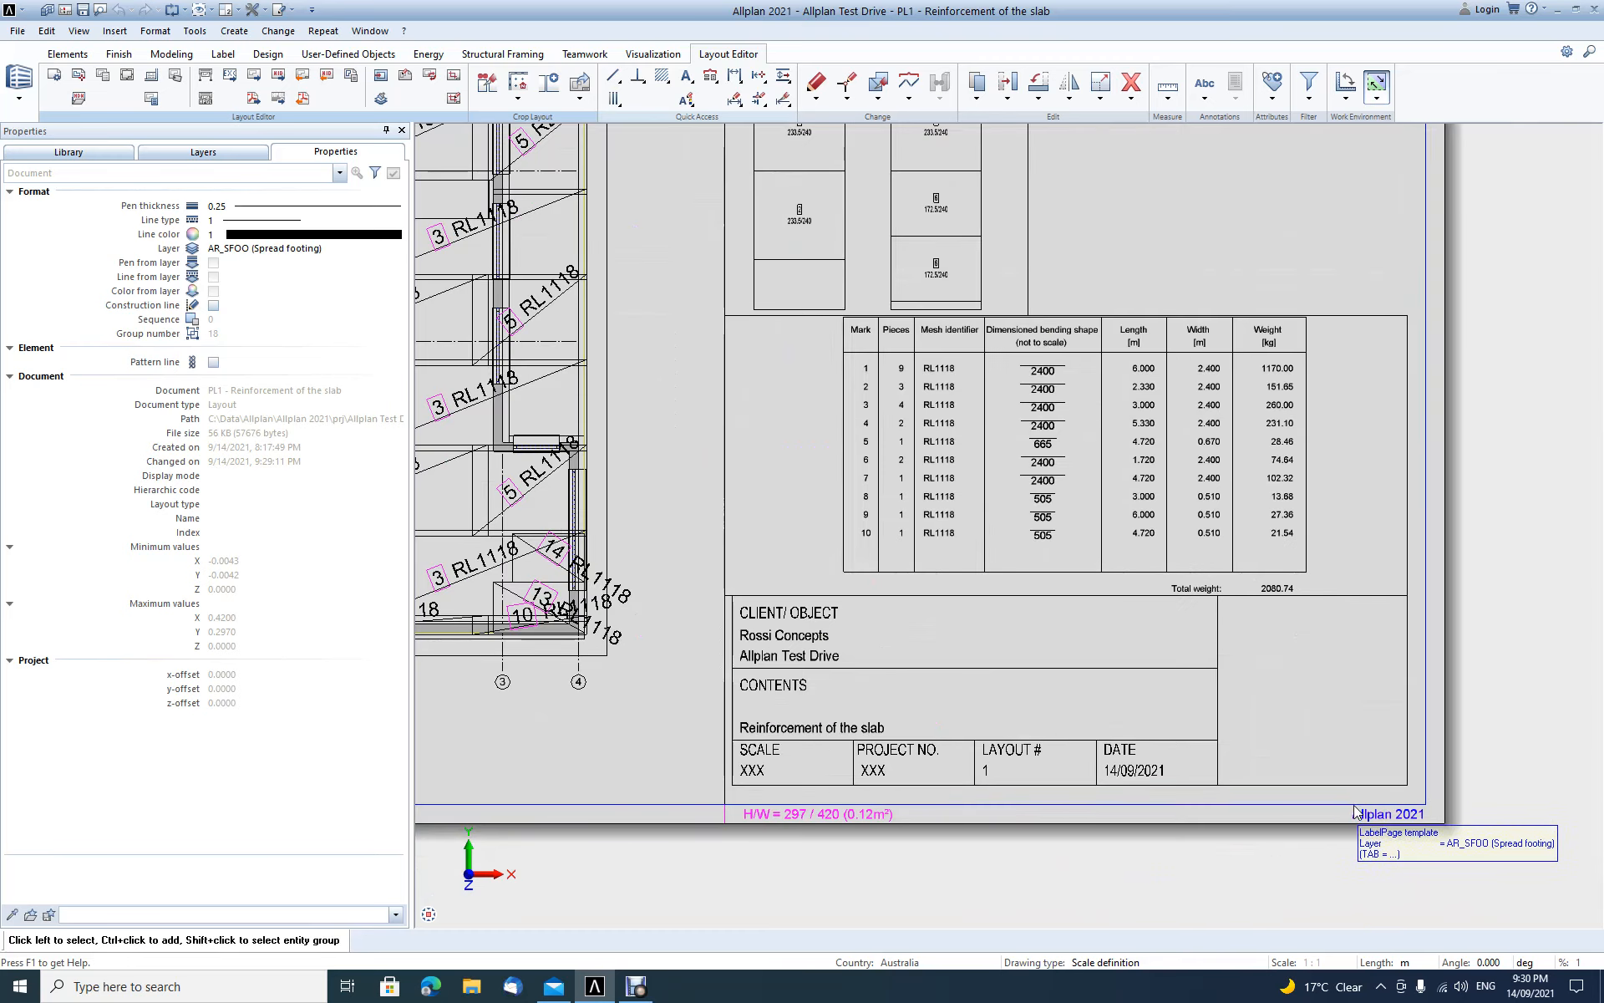
scroll(1411, 827, "down", 3)
scroll(1404, 785, "up", 2)
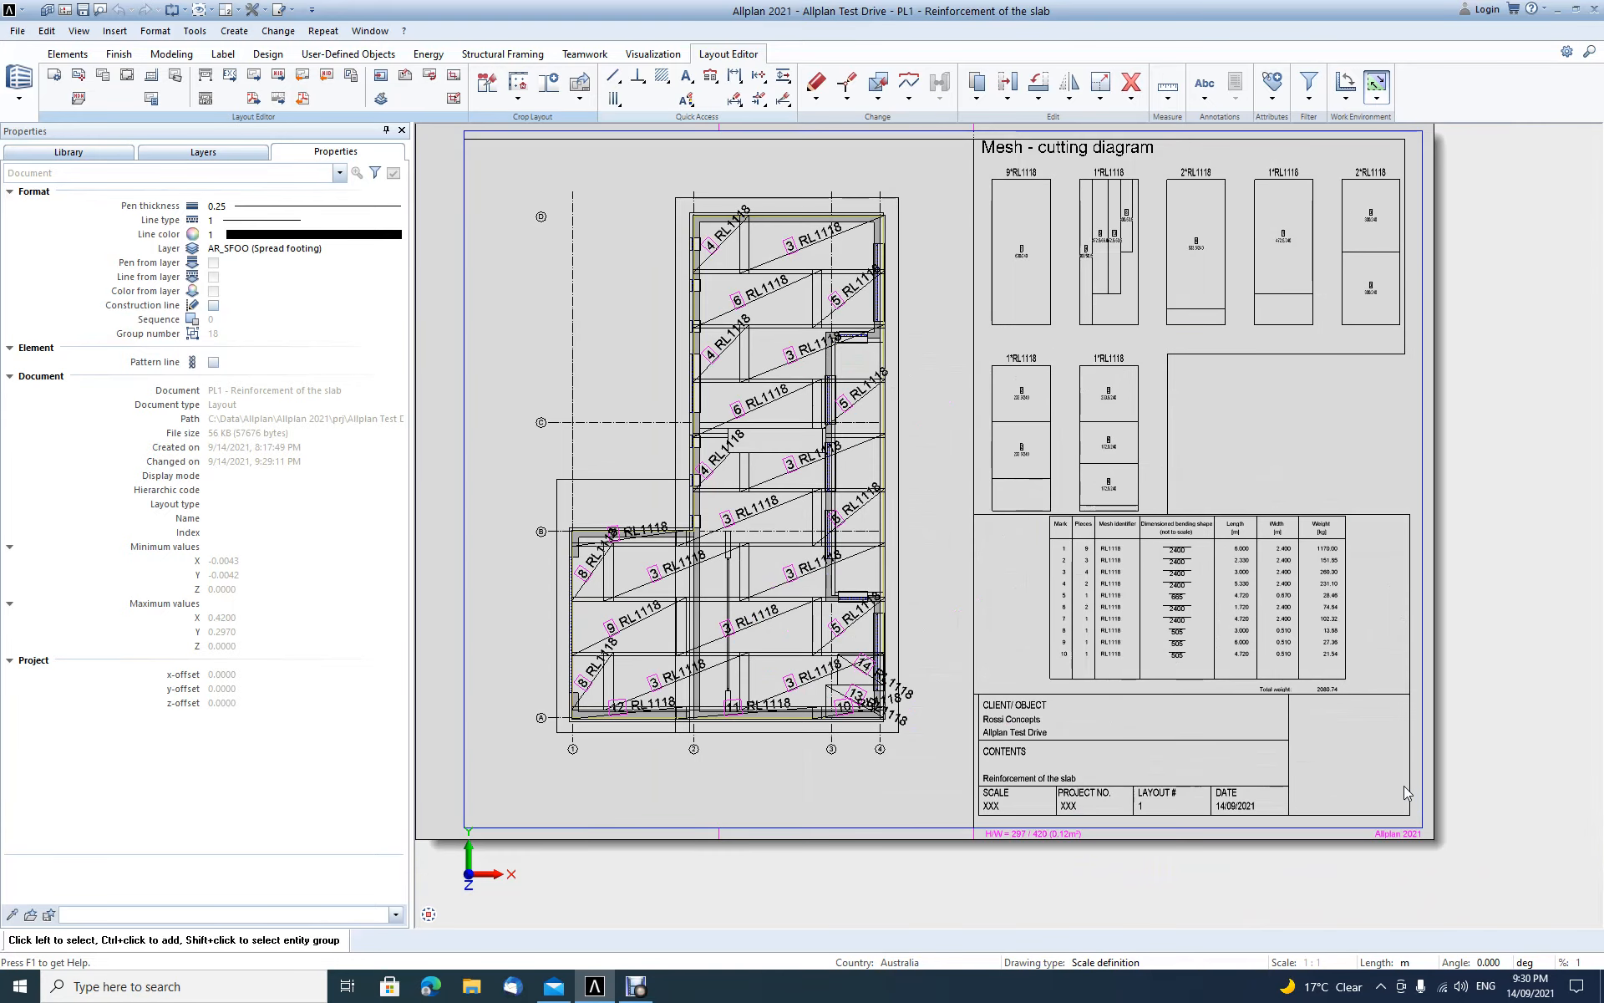
middle_click_drag(1329, 744, 1359, 792)
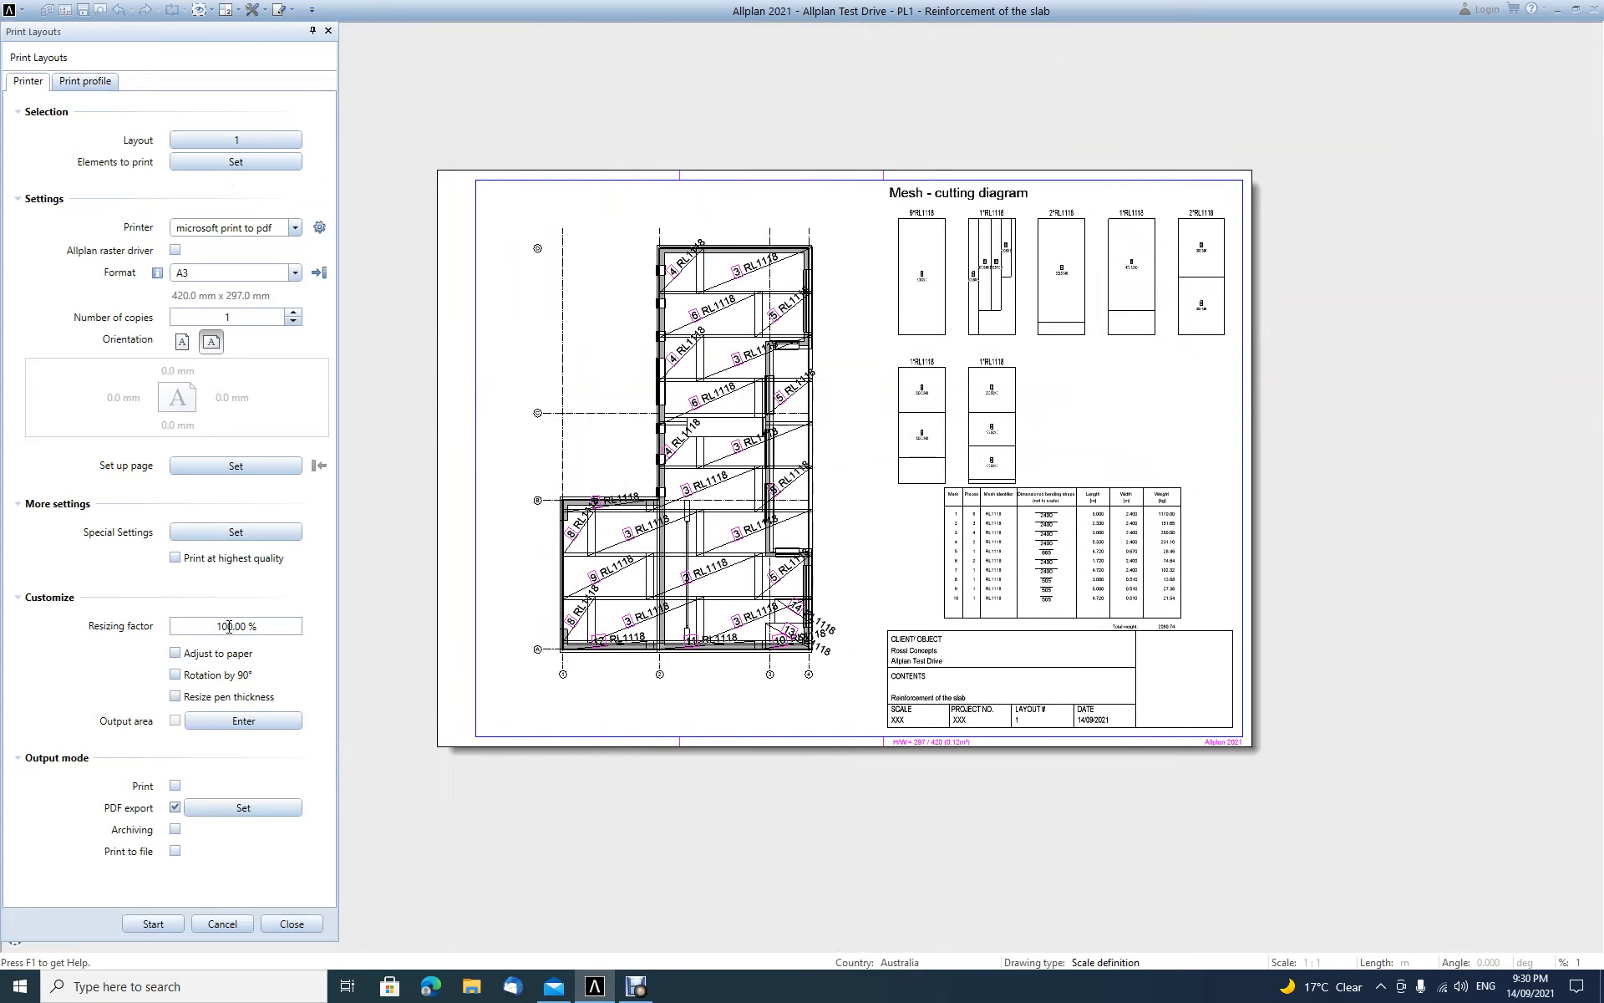
Step: Leave the print preview and export the layout to the desktop as "Reinforcement of the slab_1.pdf" at 300 dpi
left_click(291, 919)
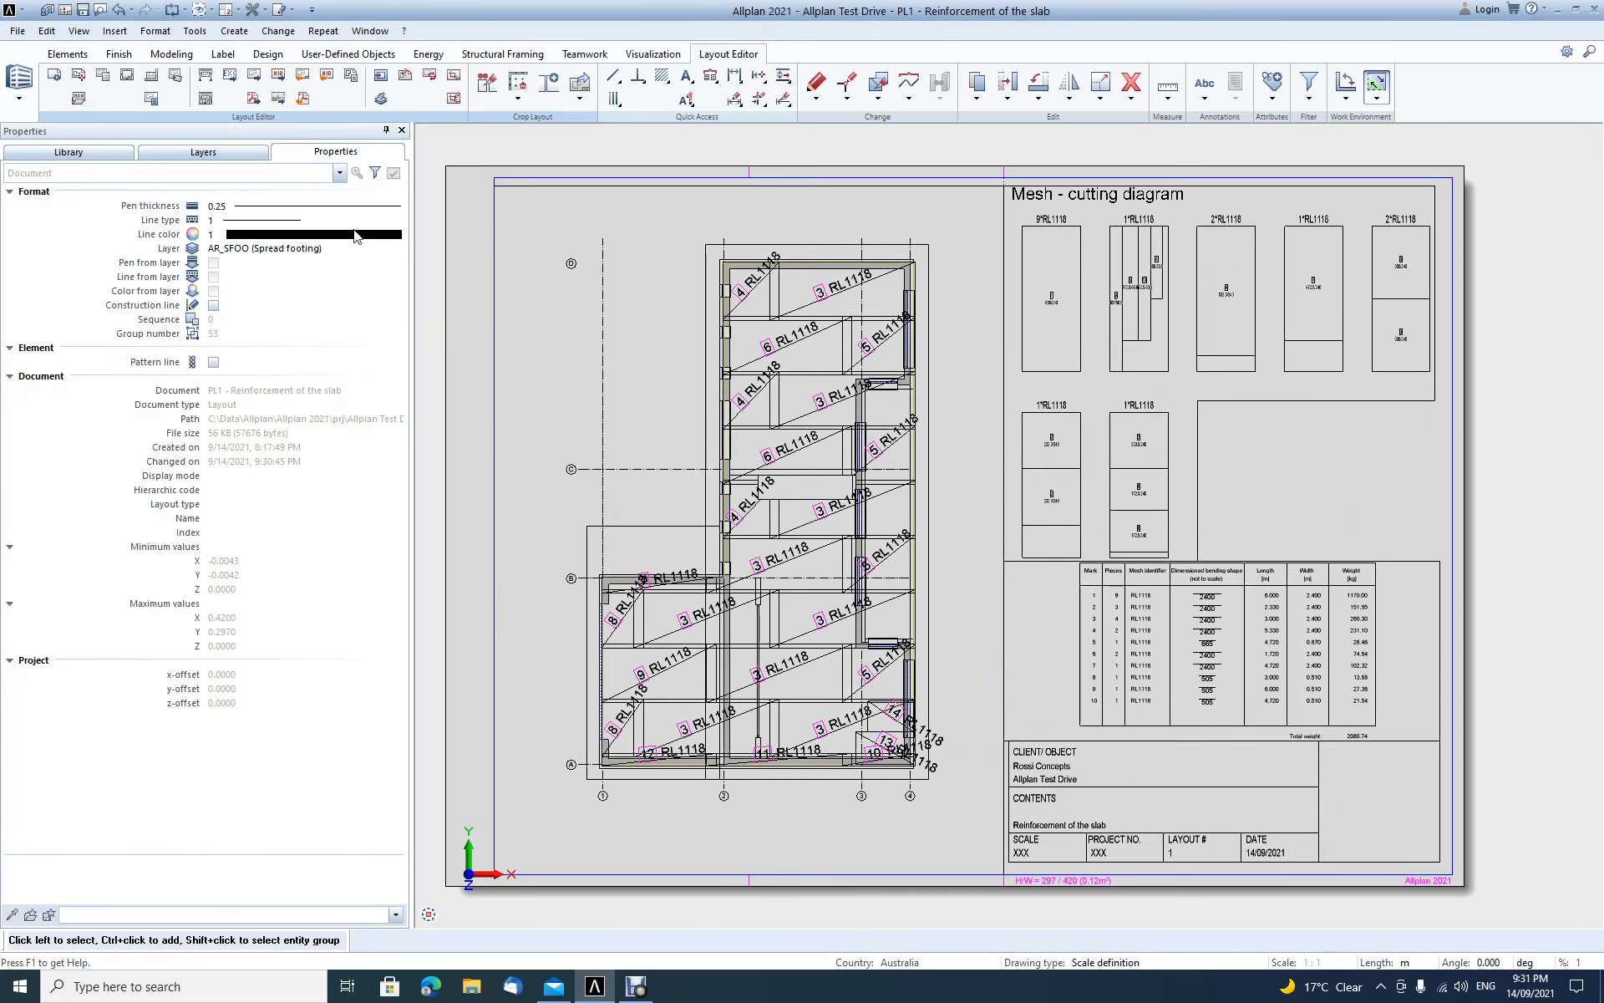
left_click(254, 100)
left_click(391, 382)
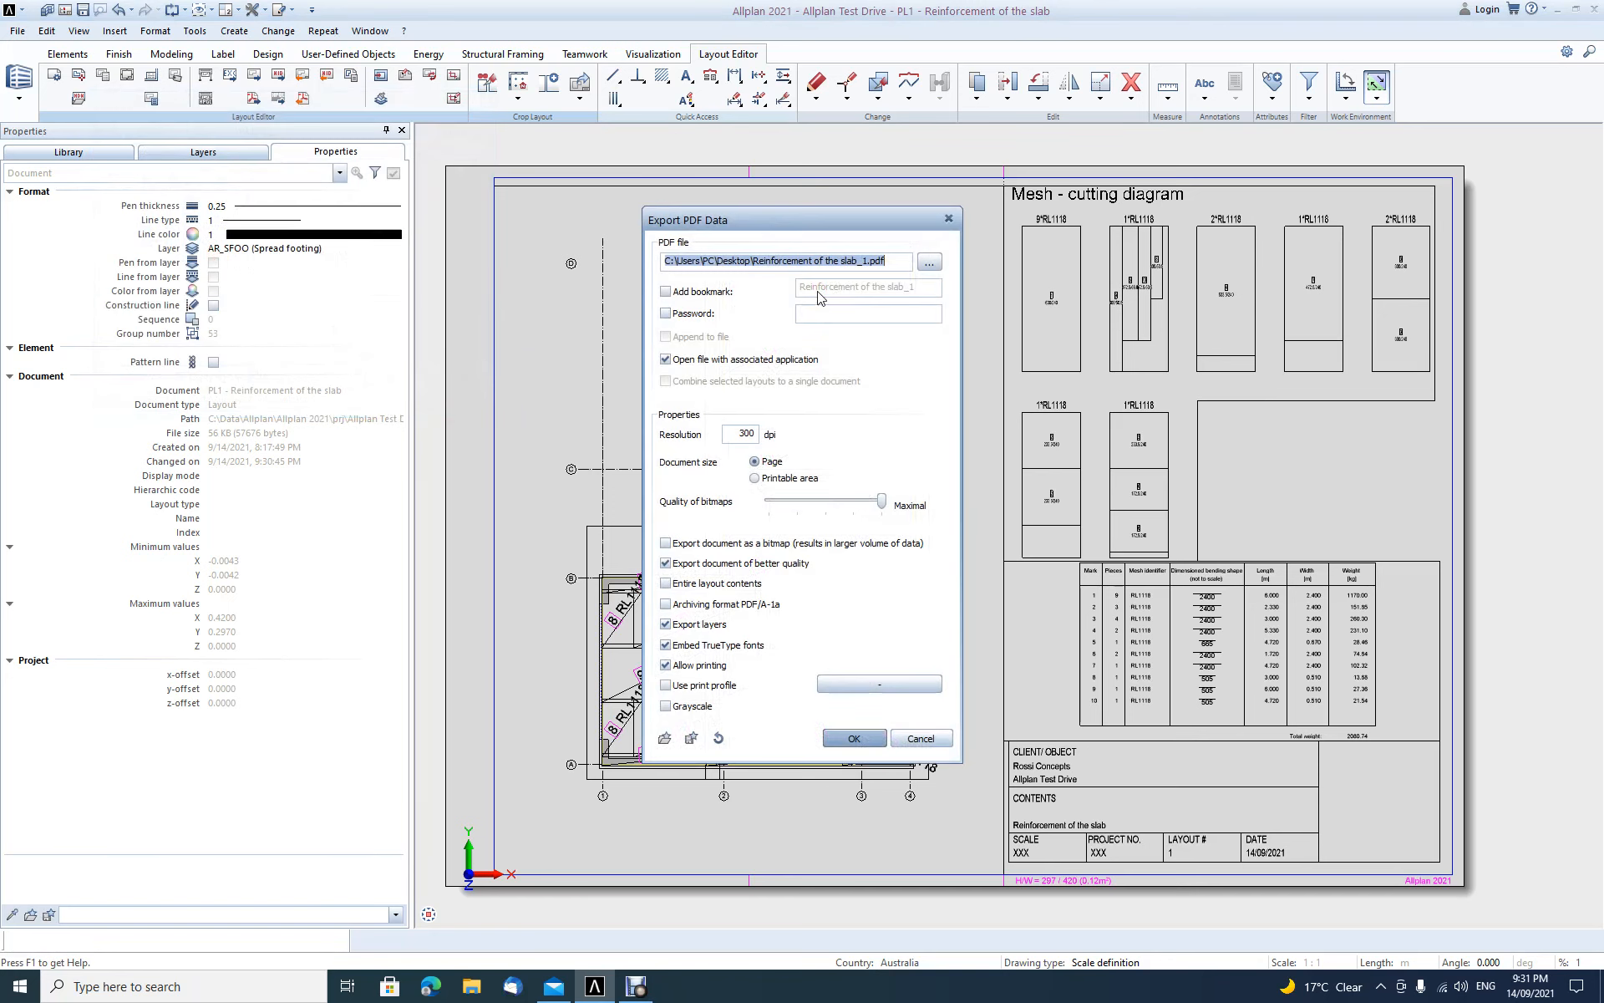
left_click(854, 737)
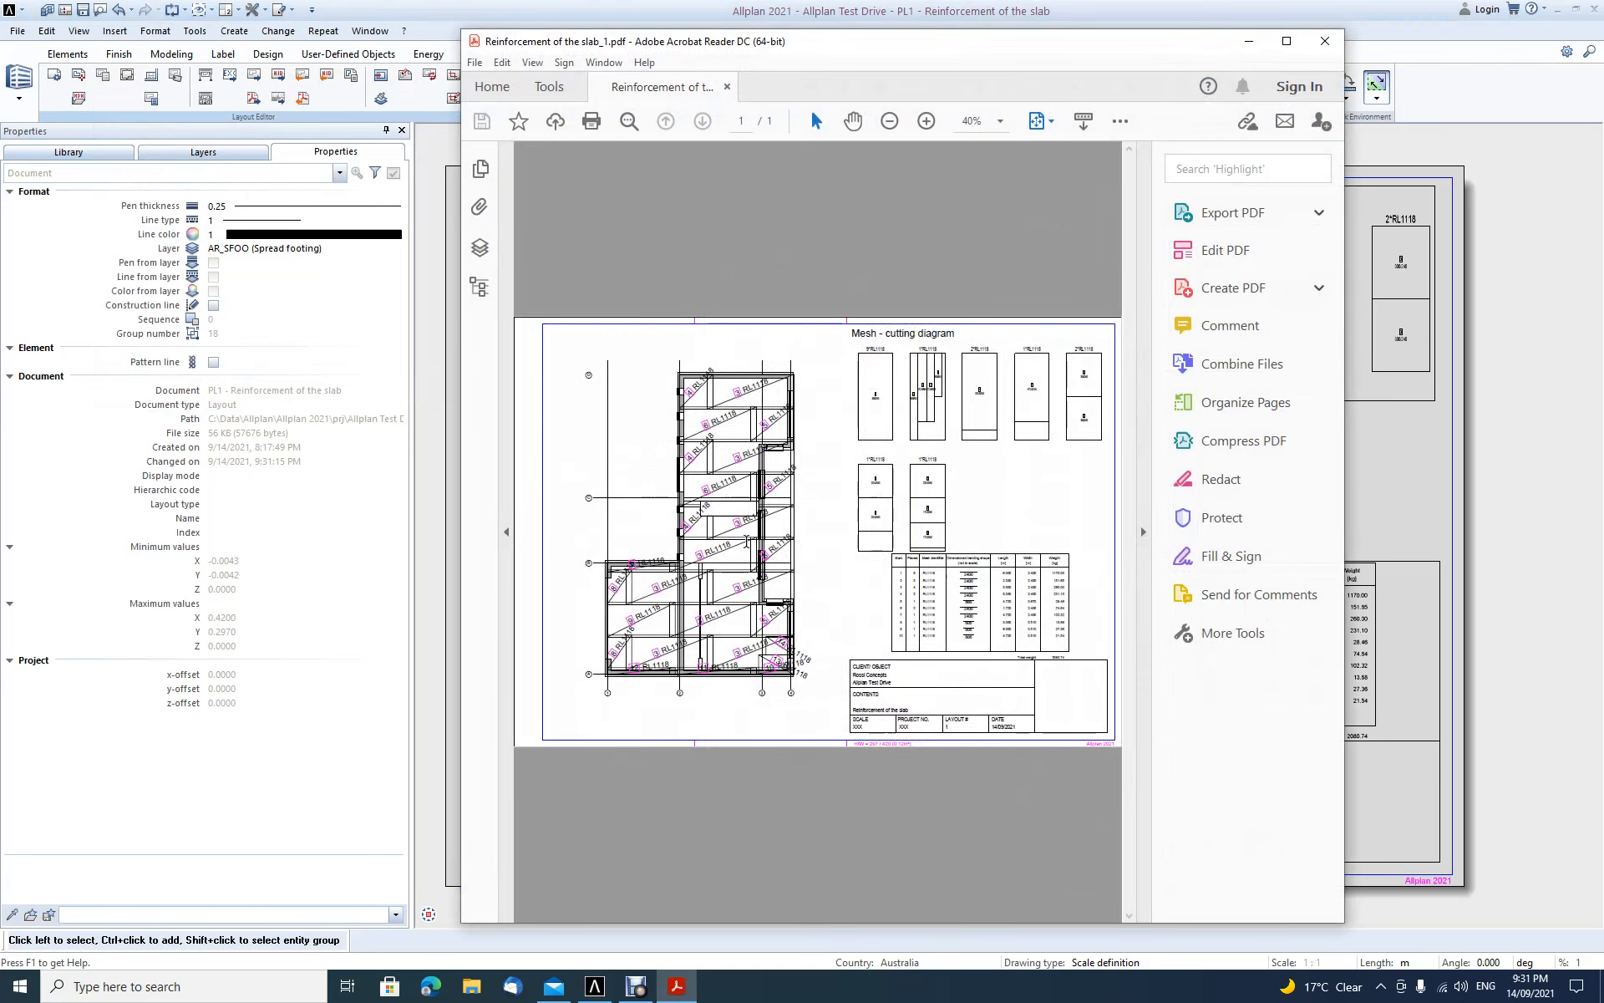
Step: Inspect the slab plan, mesh cutting diagram, schedule and title block in the exported PDF, and close Acrobat Reader
scroll(921, 569, "up", 3, "ctrl")
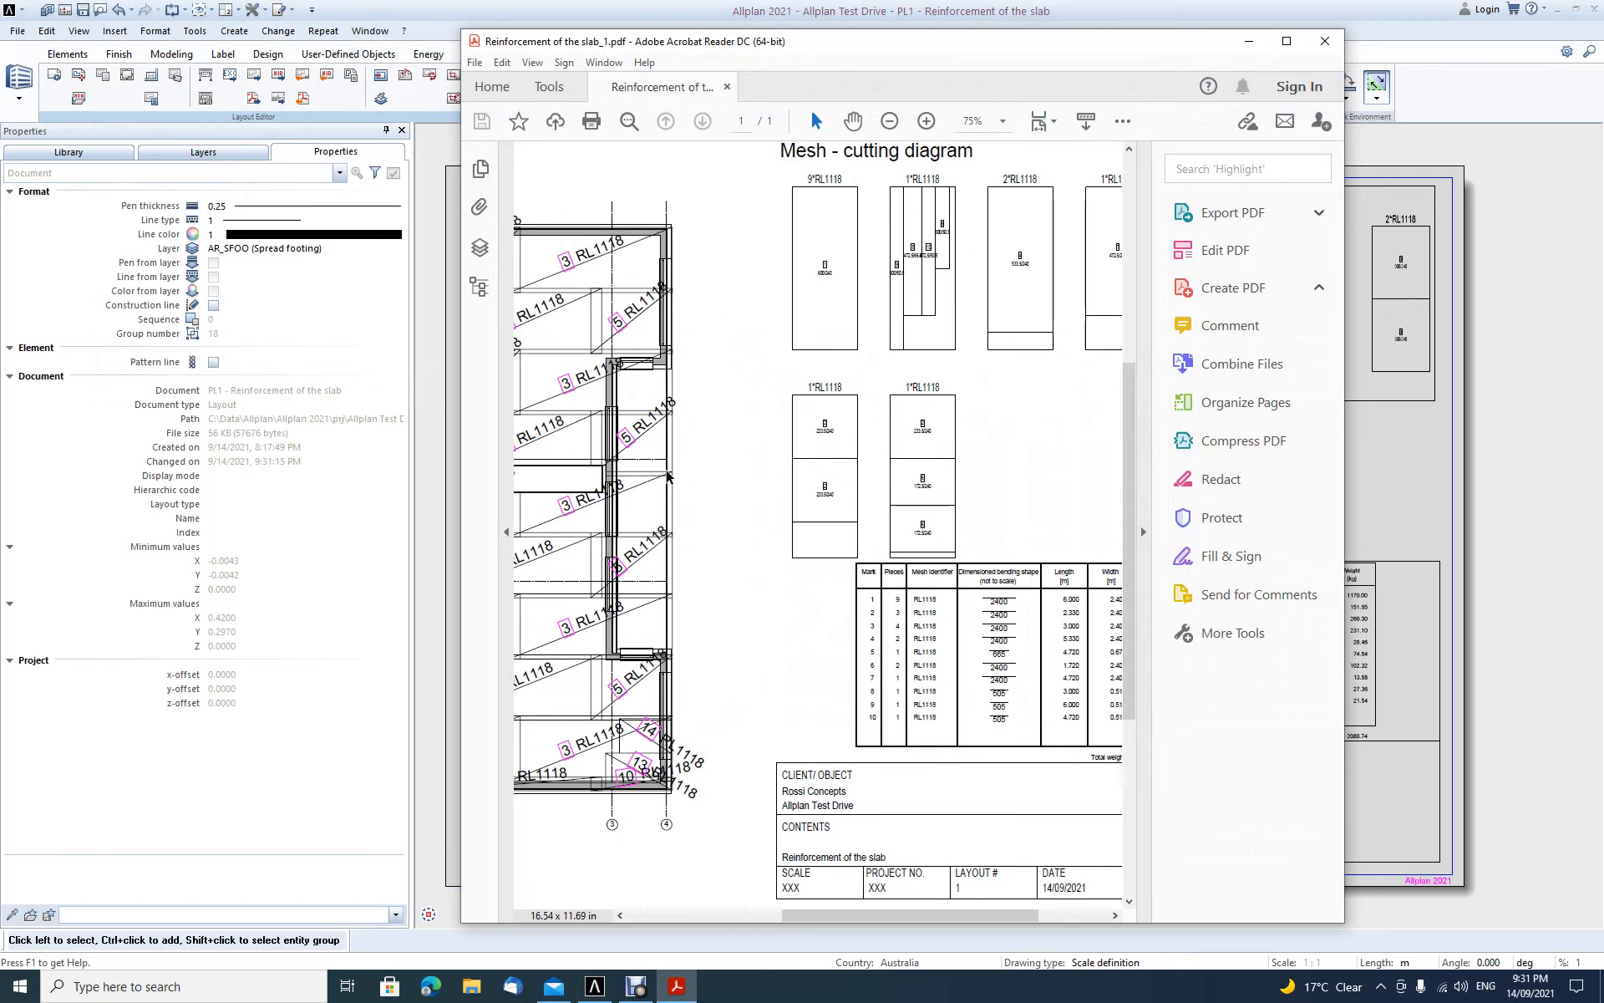
scroll(669, 477, "down", 2, "ctrl")
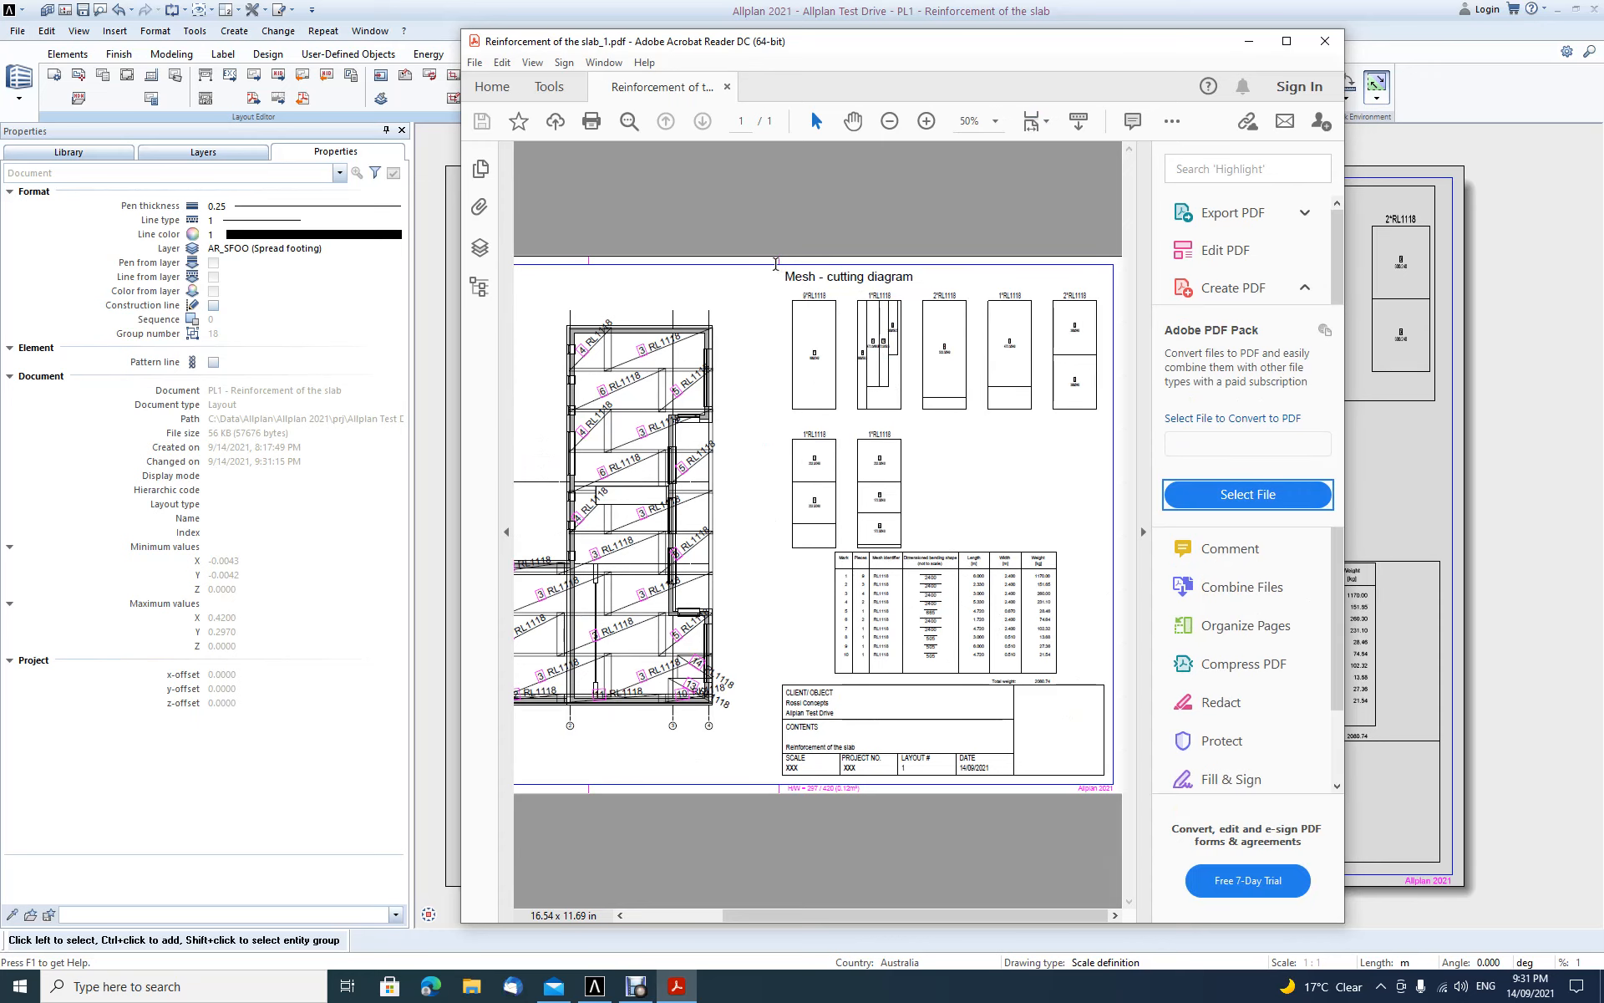
scroll(782, 280, "up", 1, "ctrl")
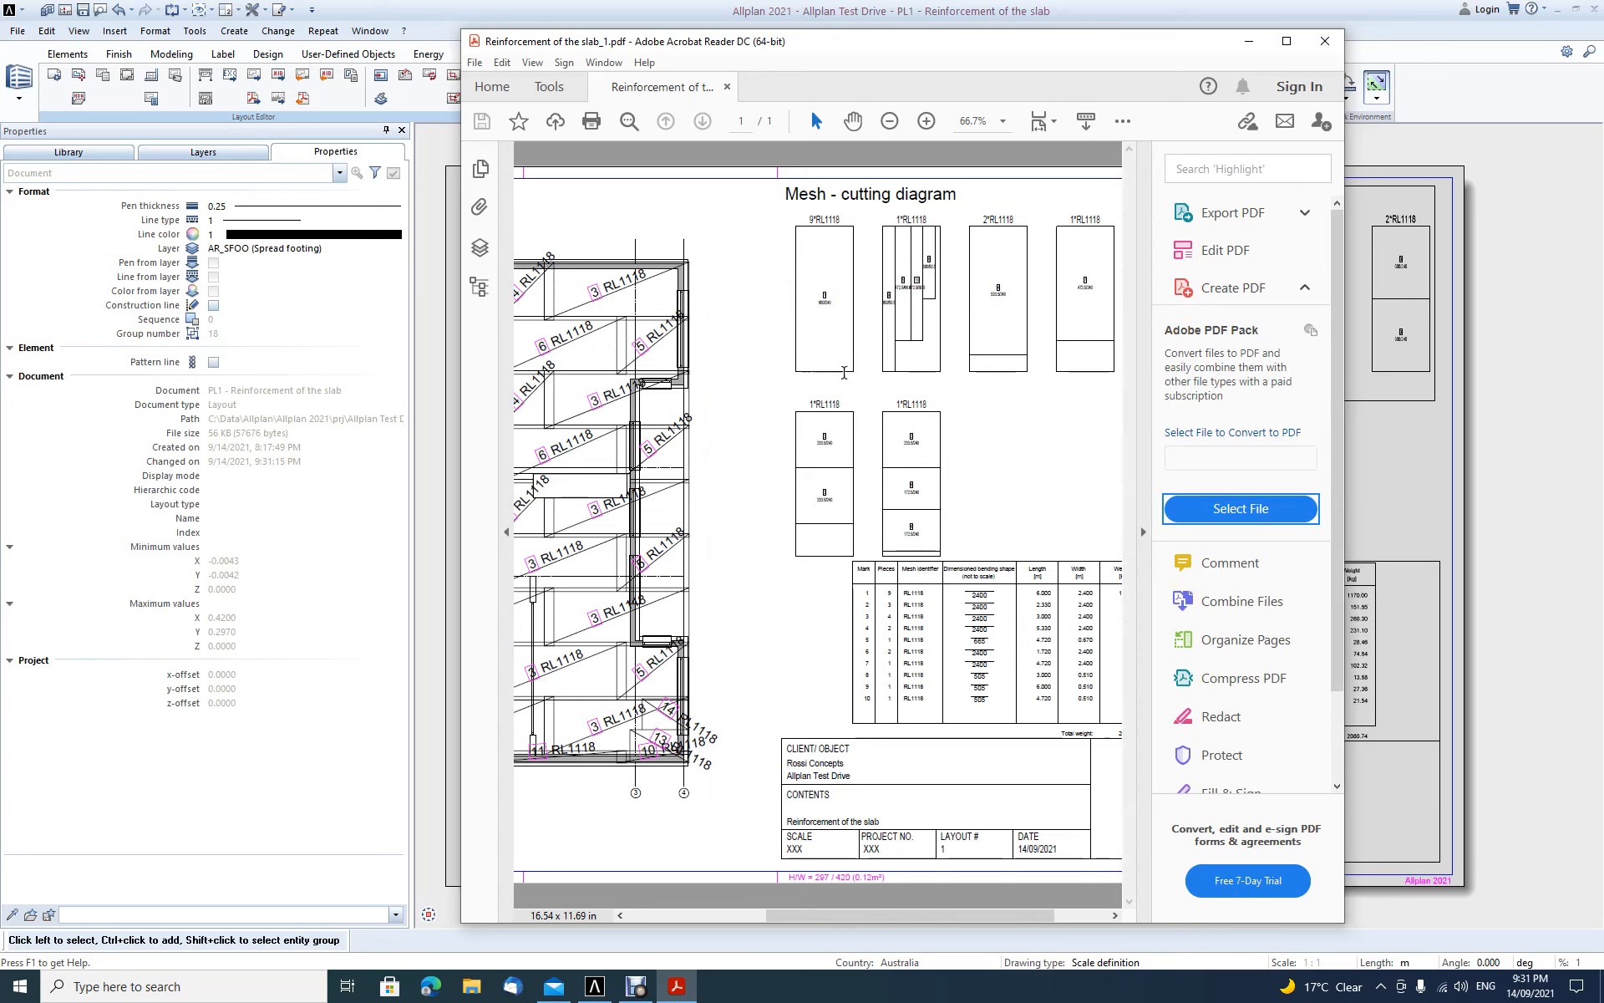
scroll(845, 373, "down", 2, "ctrl")
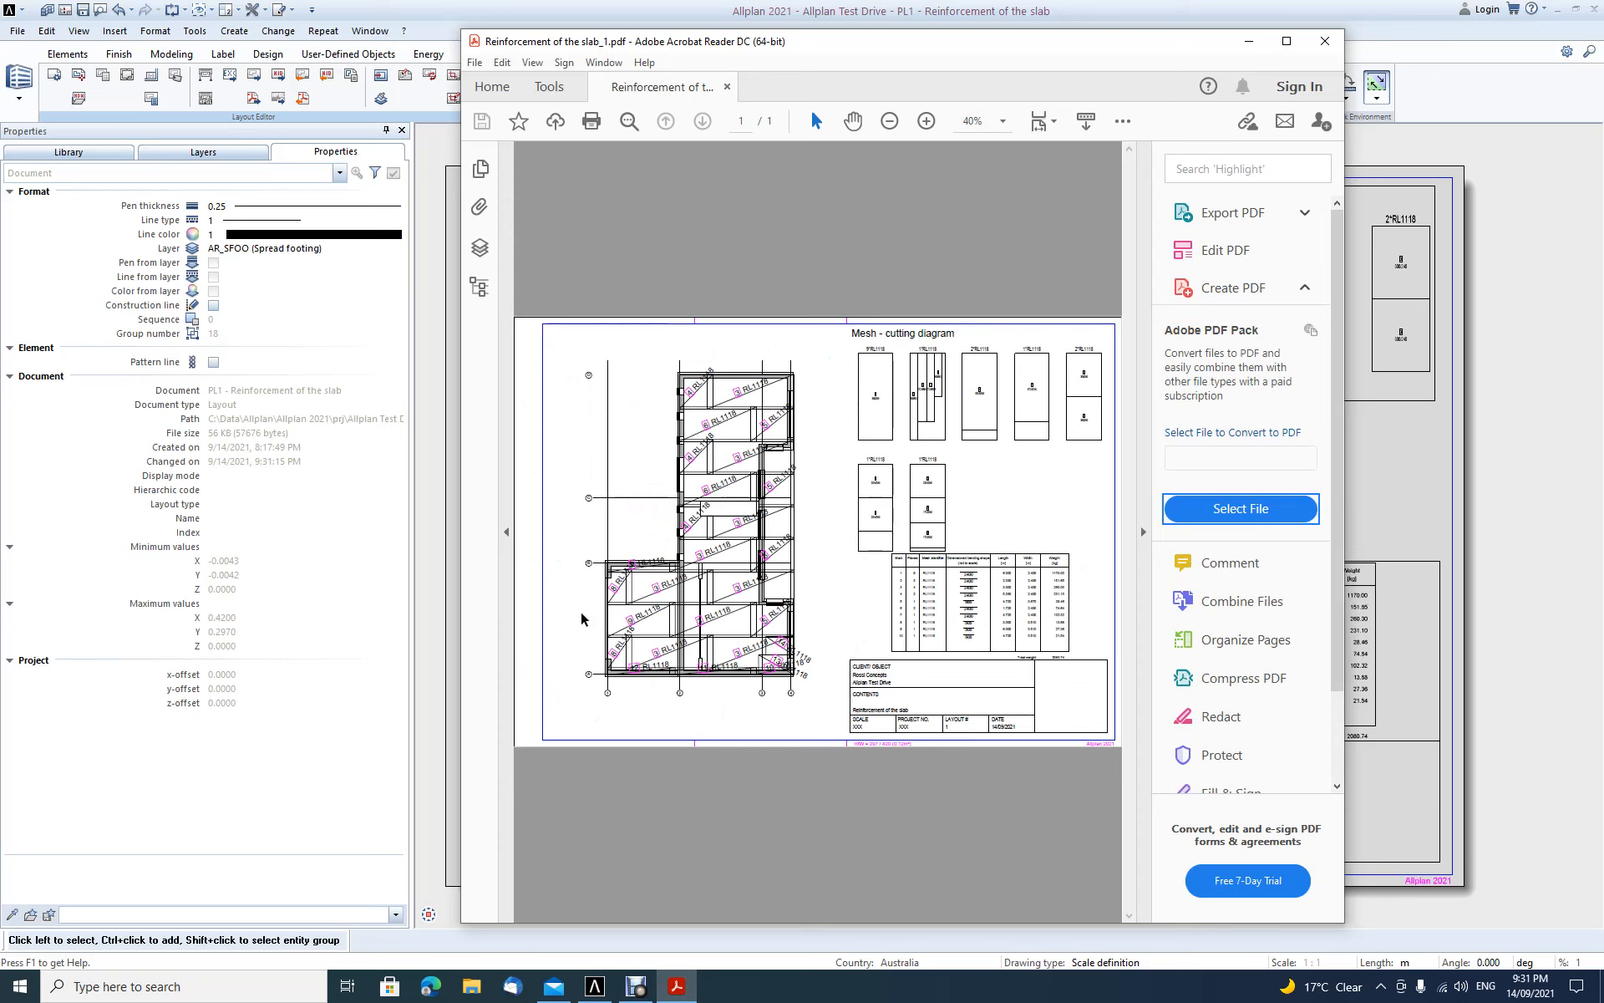
scroll(1060, 623, "up", 3, "ctrl")
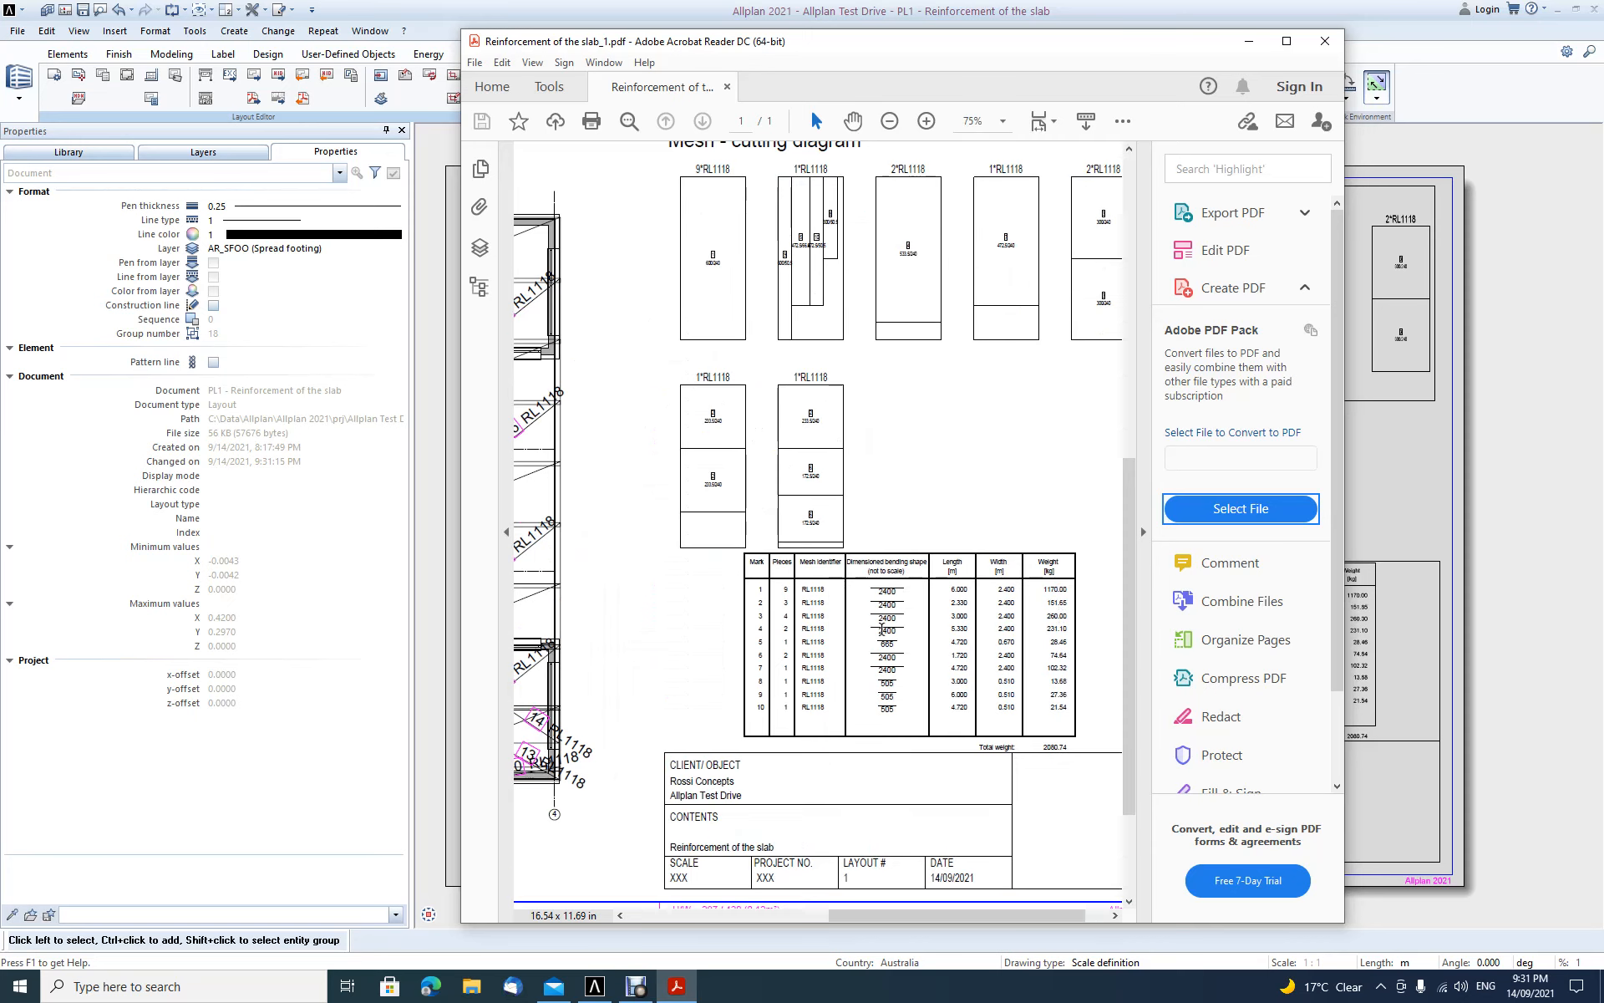
scroll(969, 576, "down", 2, "ctrl")
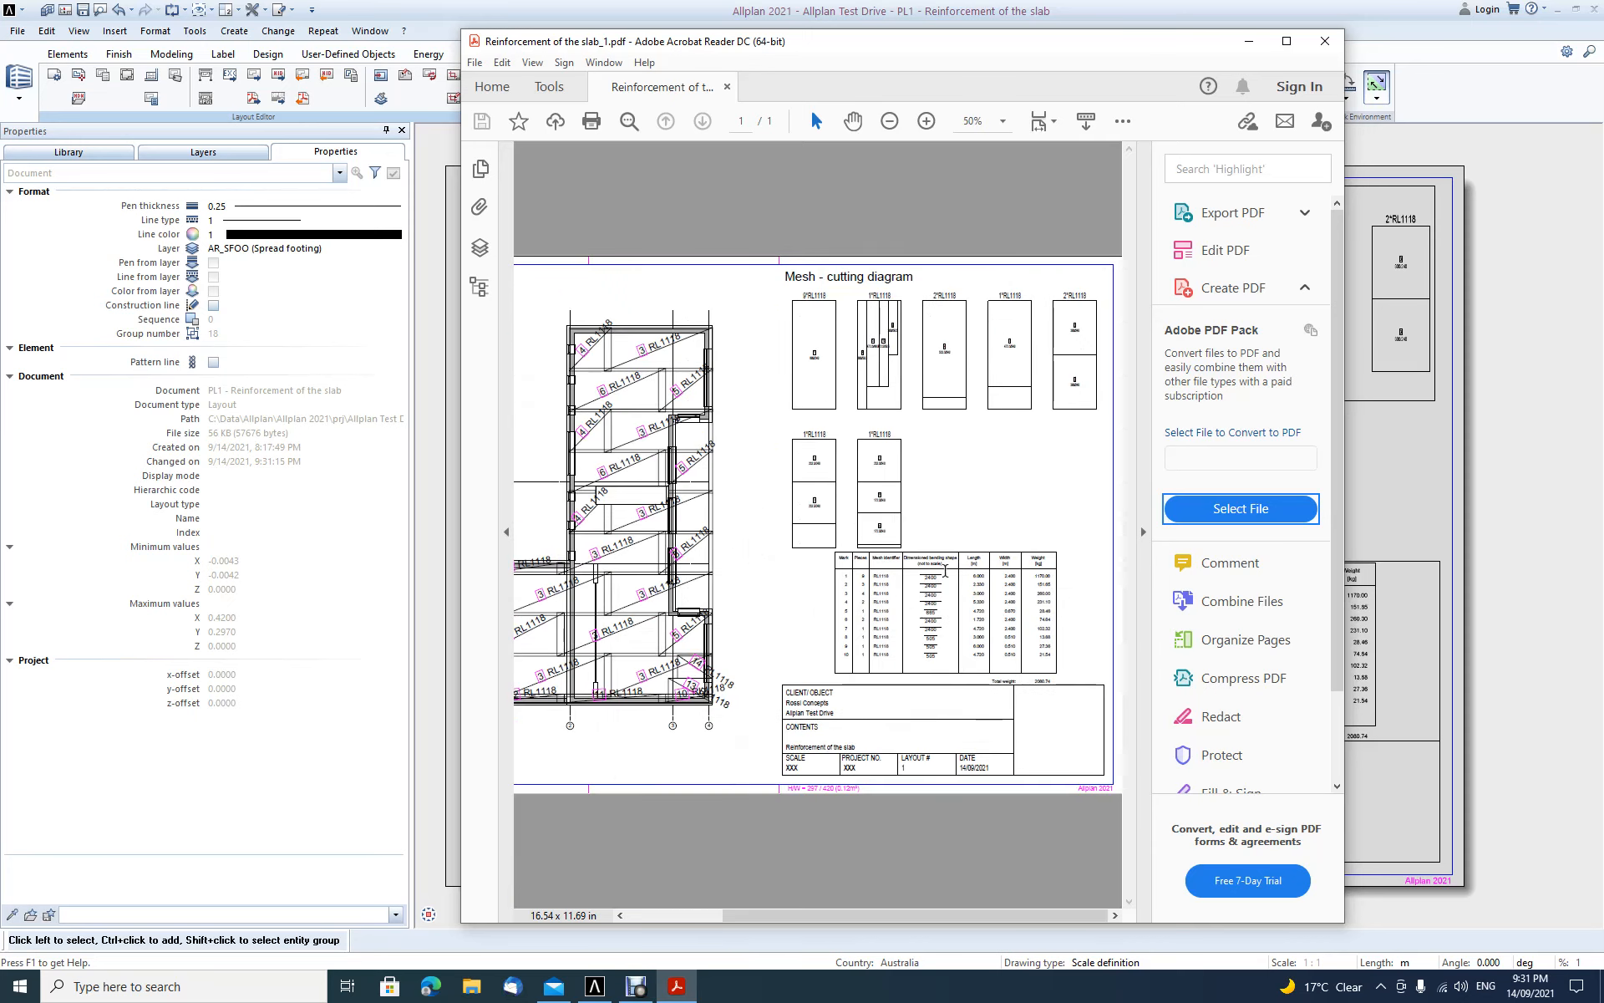
left_click(1324, 41)
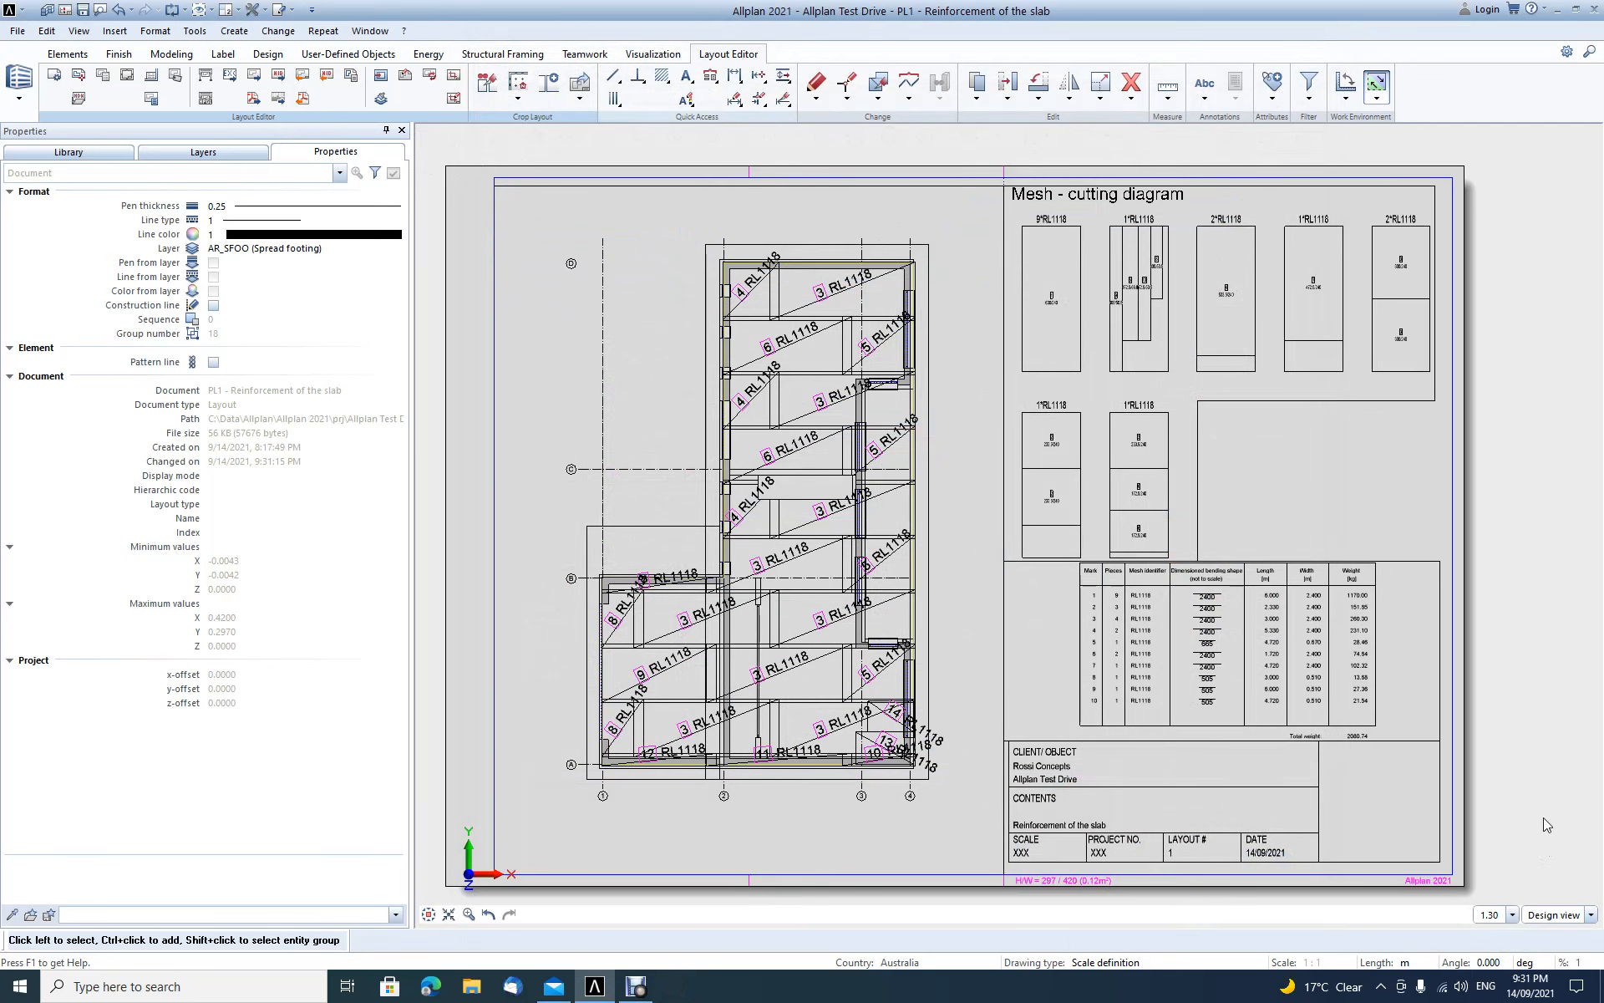
Step: Make empty layout 3 of the New drawing structure the current layout
key("F2")
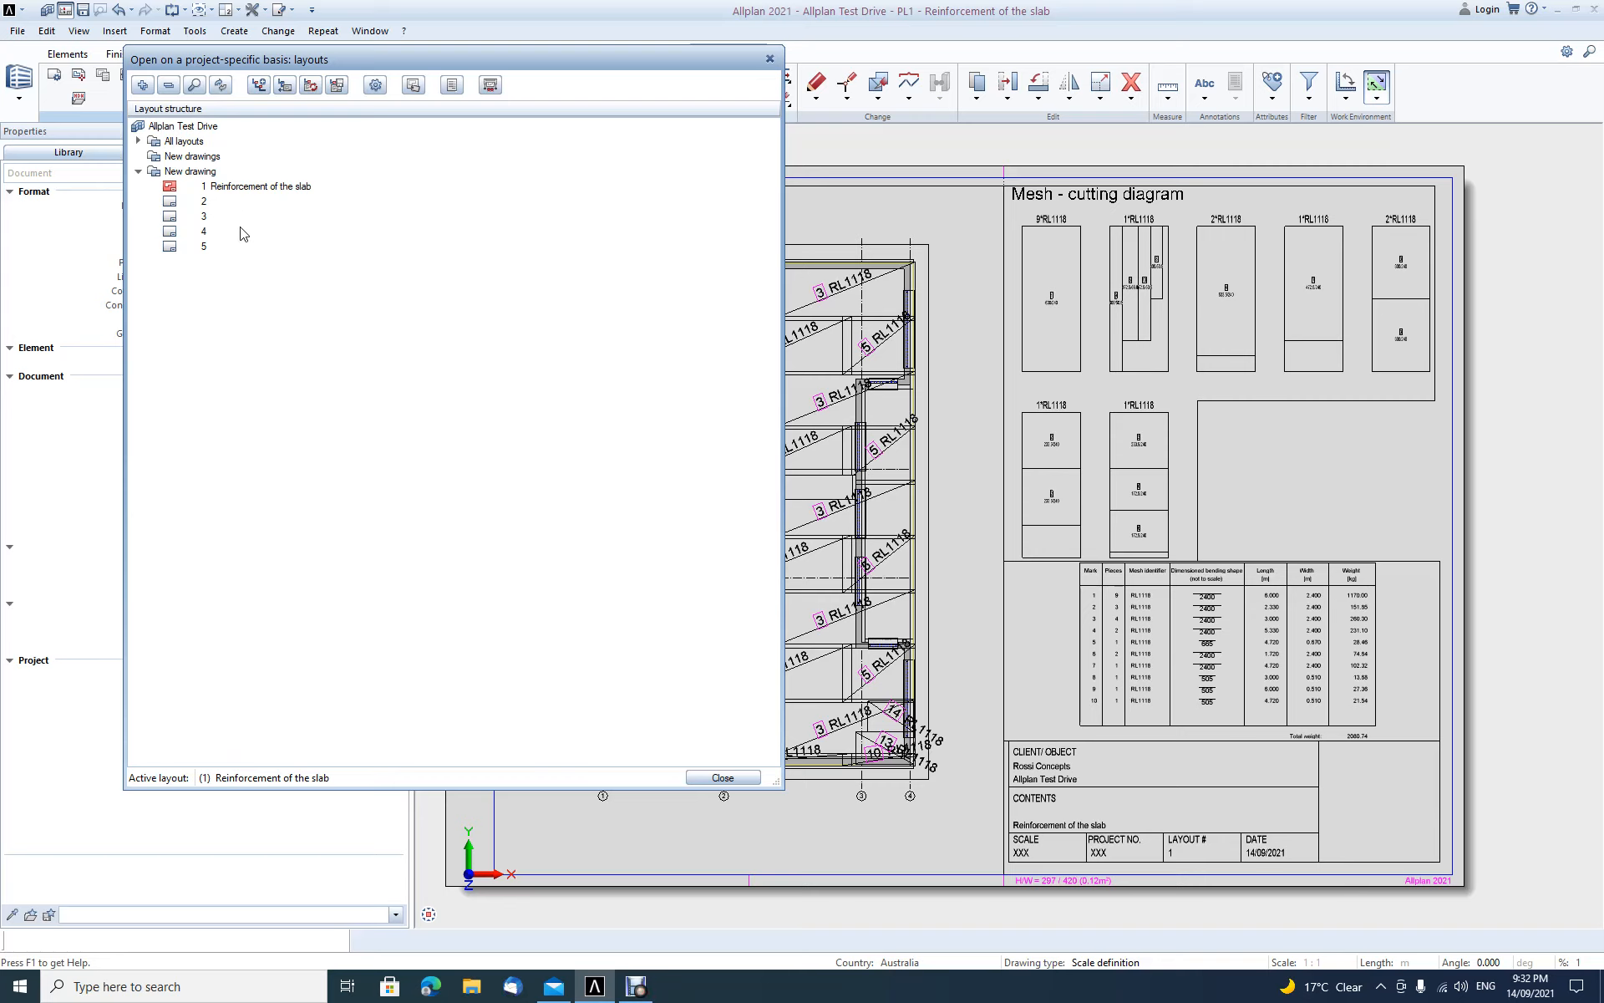
left_click(171, 219)
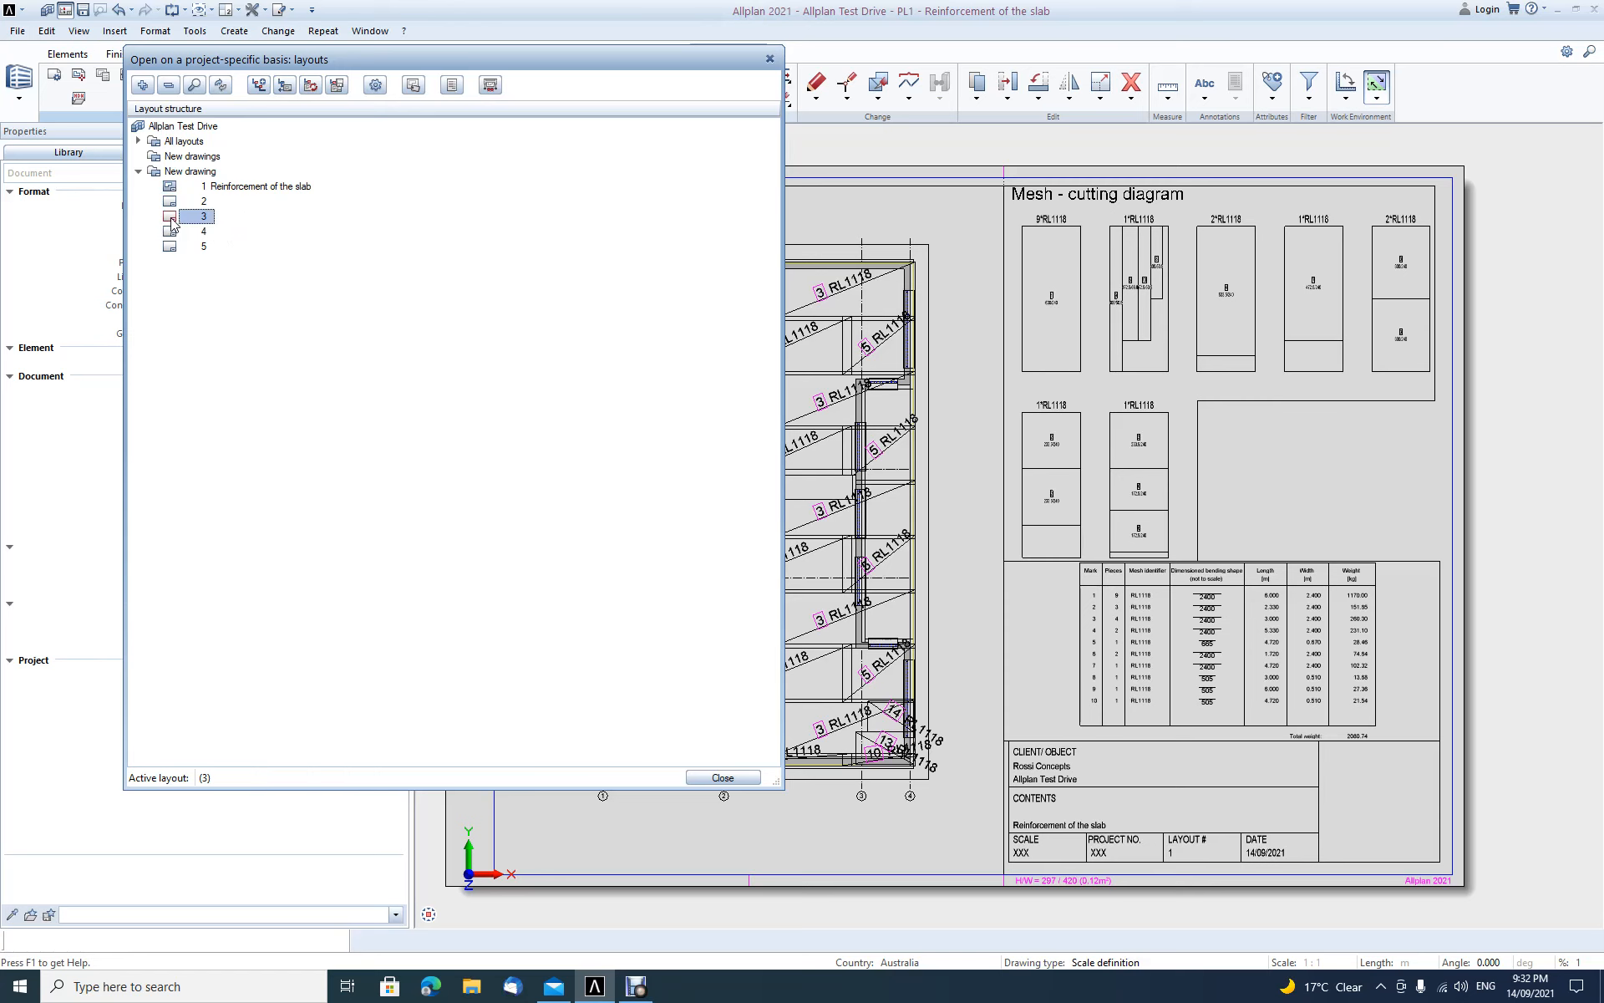
double_click(173, 219)
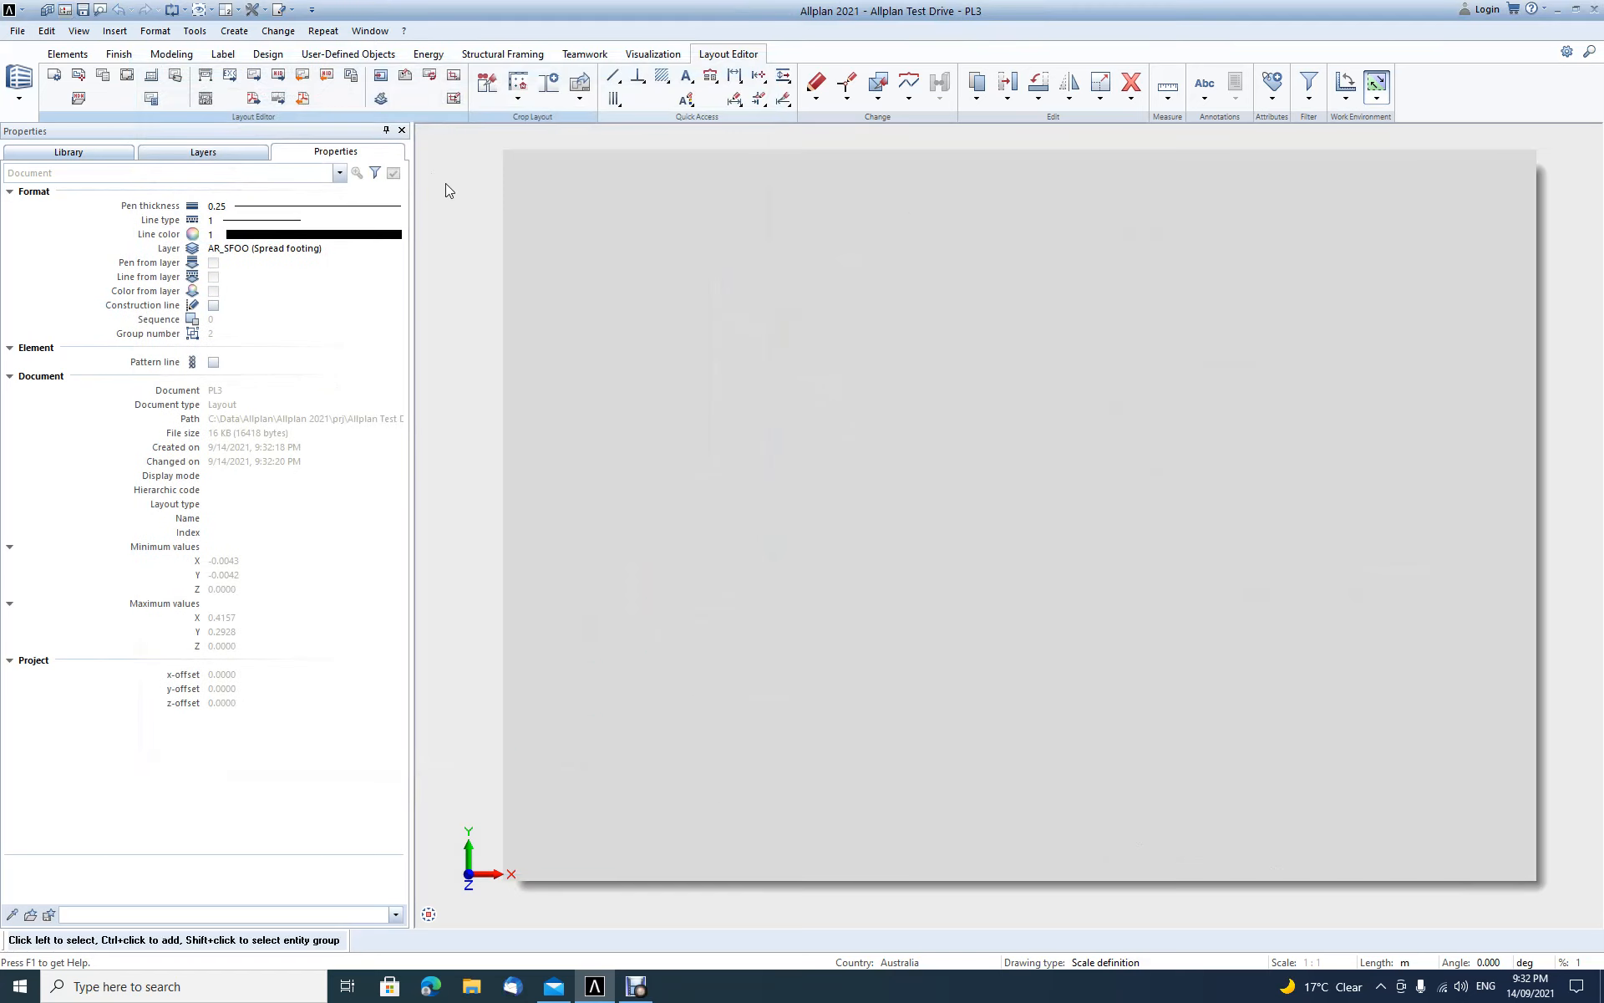
Step: Copy layout 1 "Reinforcement of the slab" into empty layout 2 of the New drawing structure
double_click(430, 178)
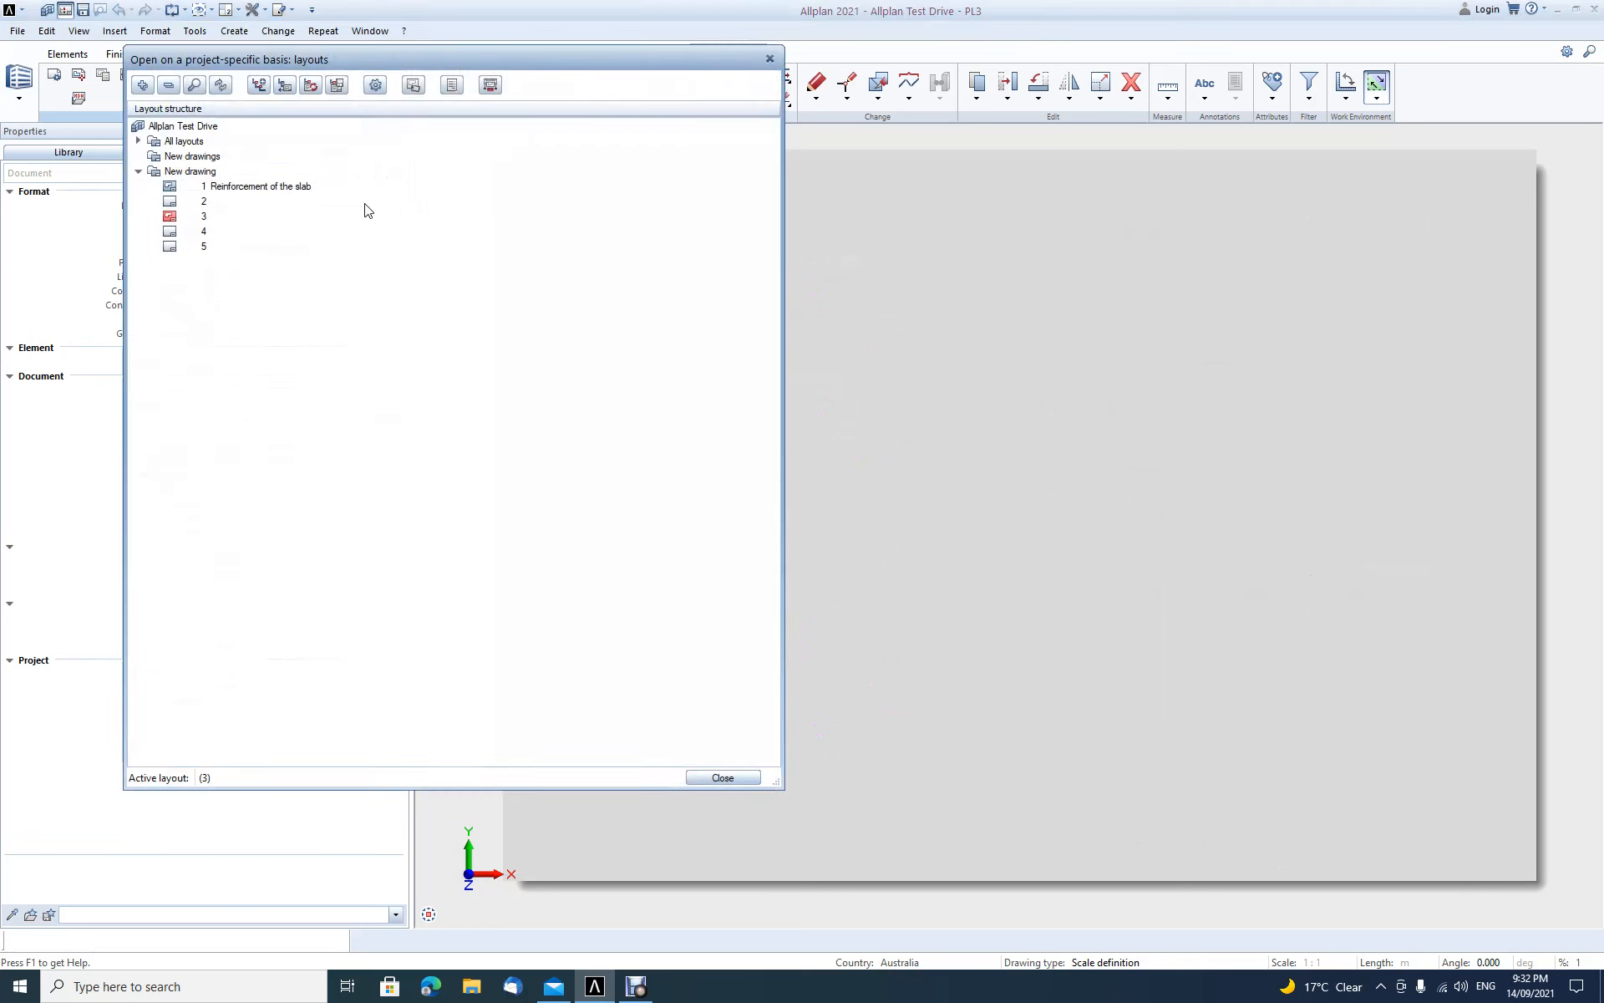
right_click(240, 191)
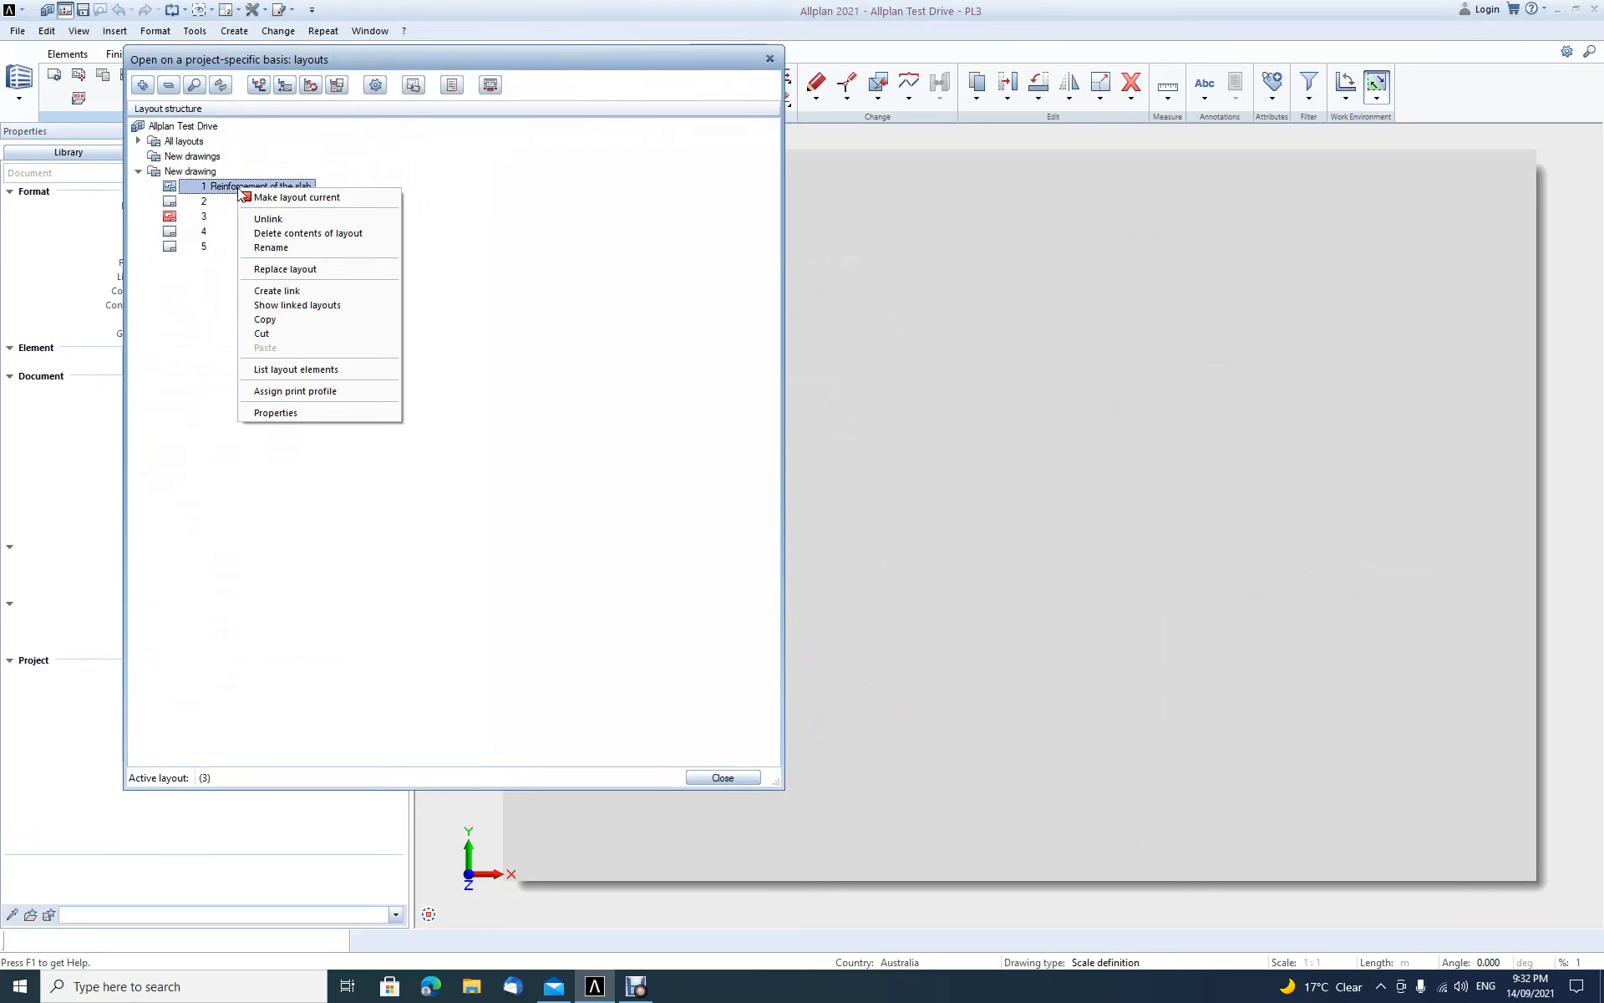
left_click(299, 321)
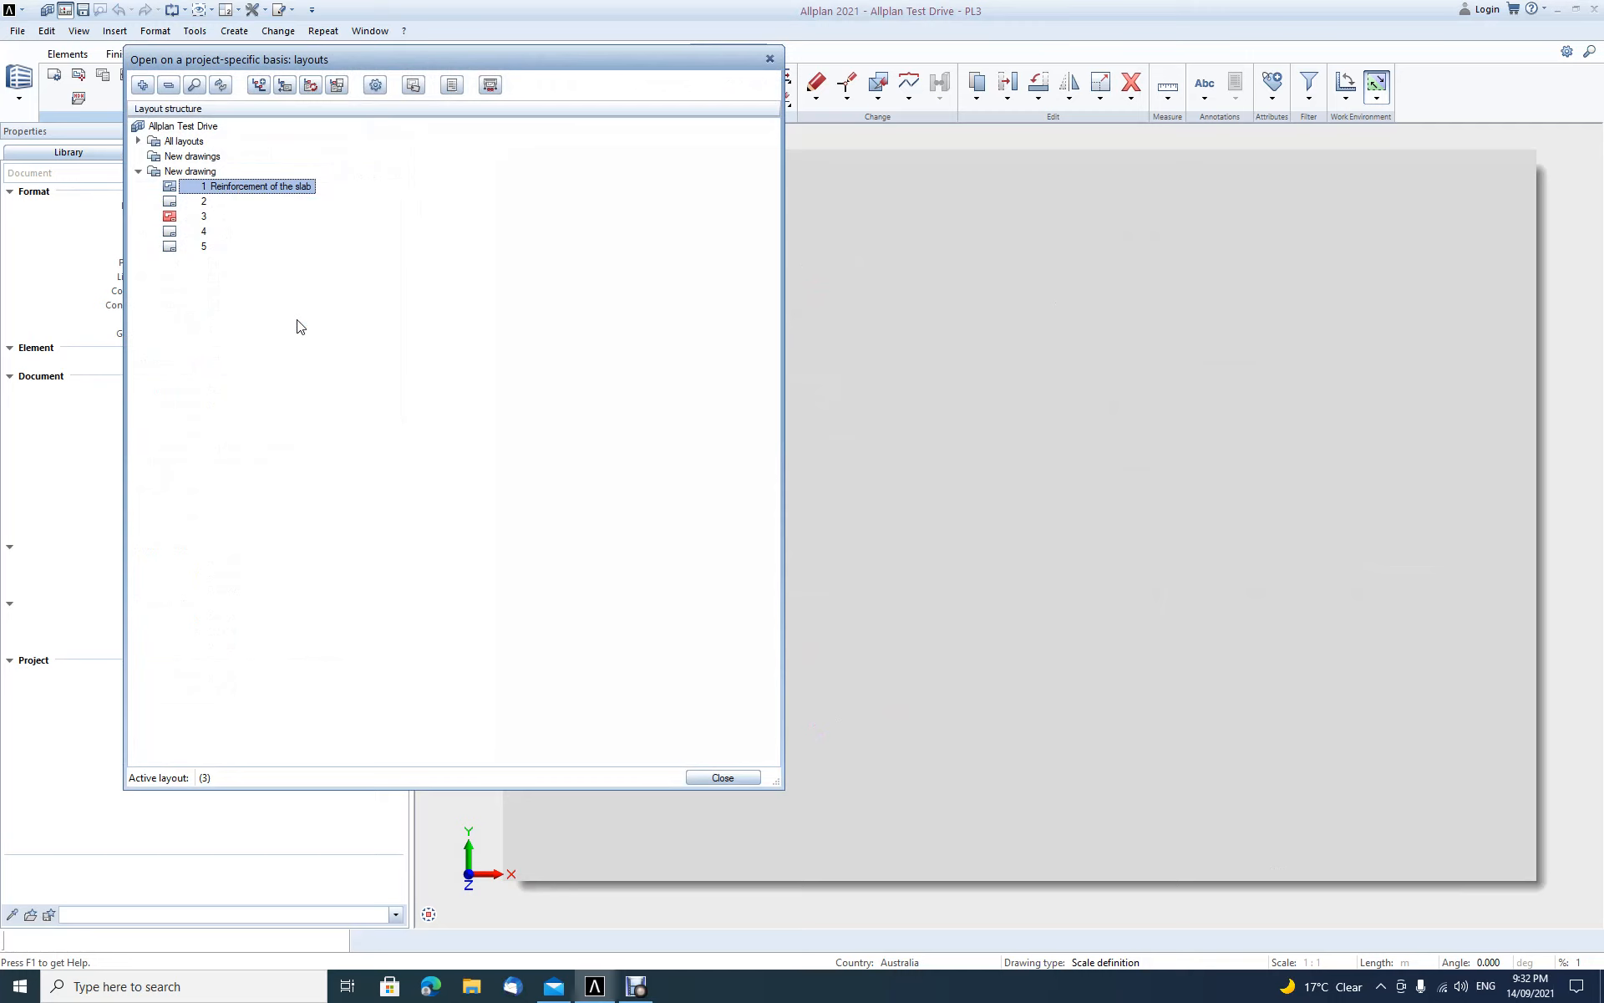
left_click(208, 204)
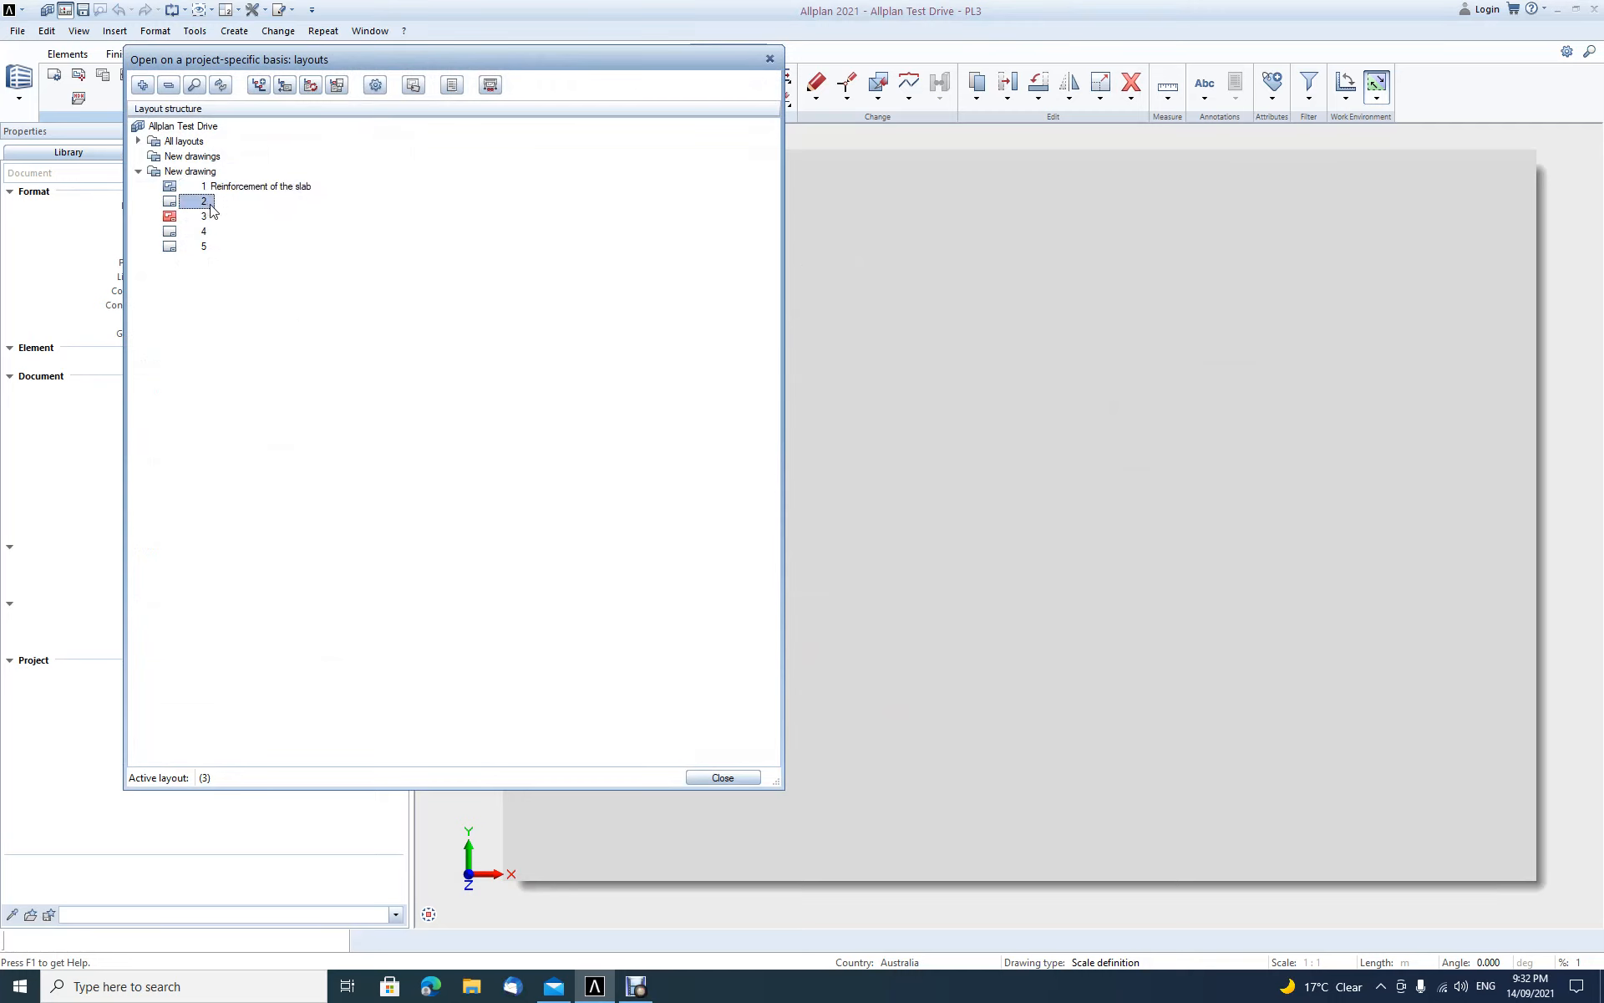
right_click(207, 204)
left_click(264, 359)
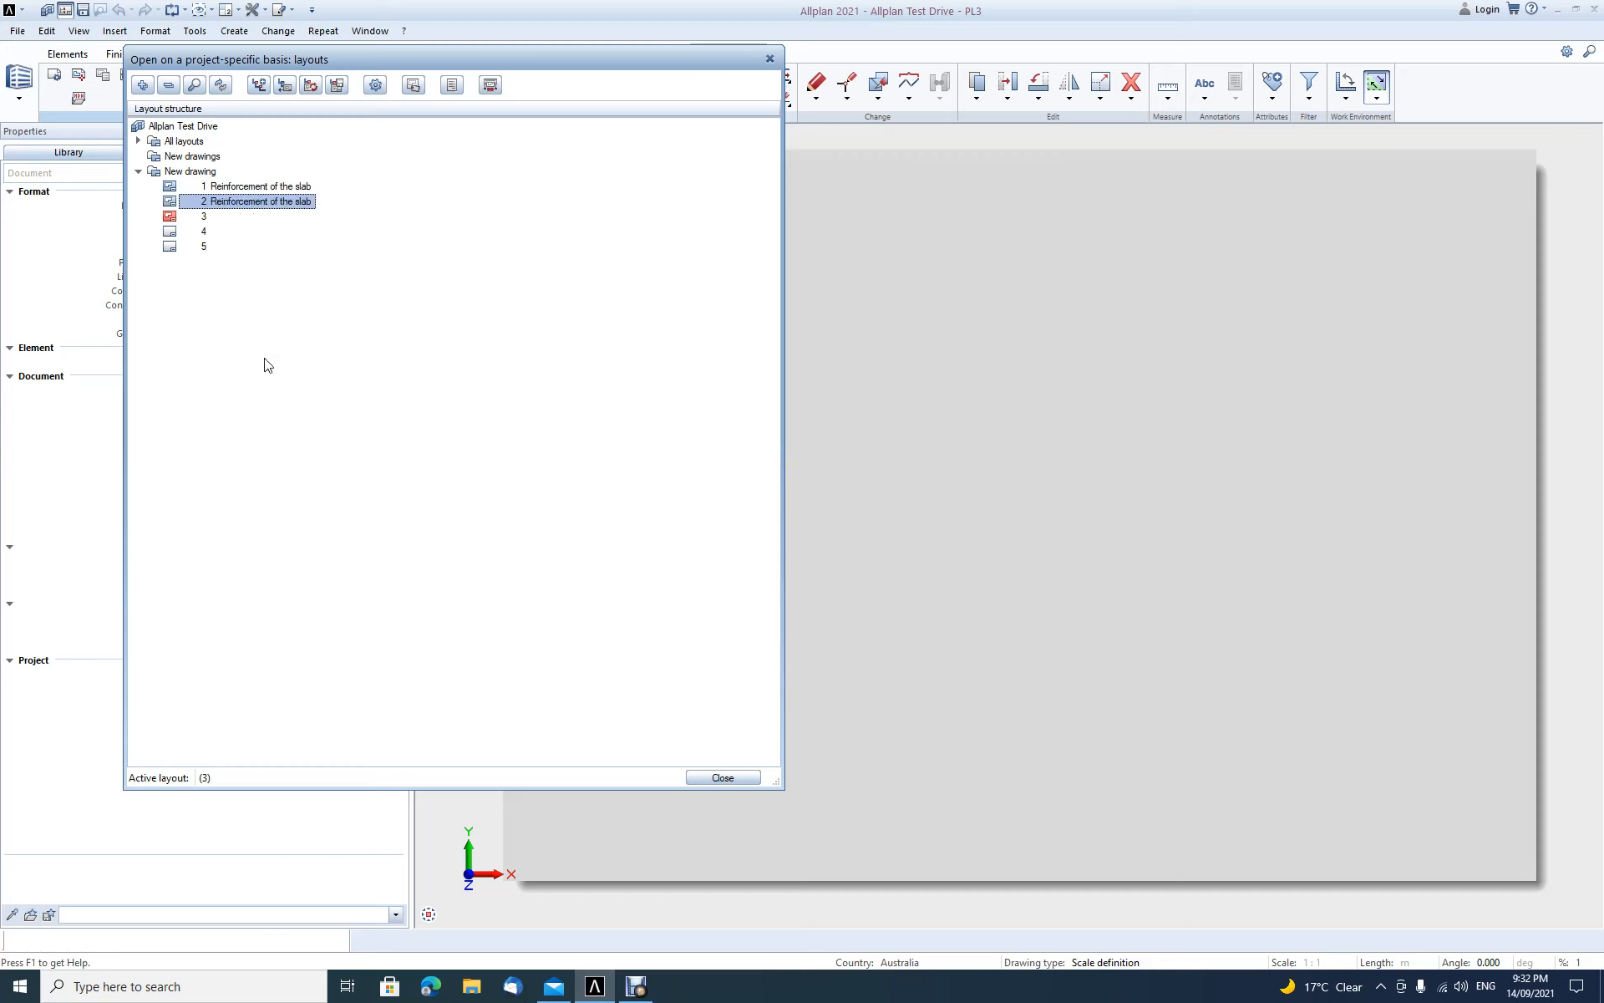
Step: Rename the copied layout 2 as "Reinforcement of the slab 2"
left_click(299, 203)
left_click(313, 203)
type("2")
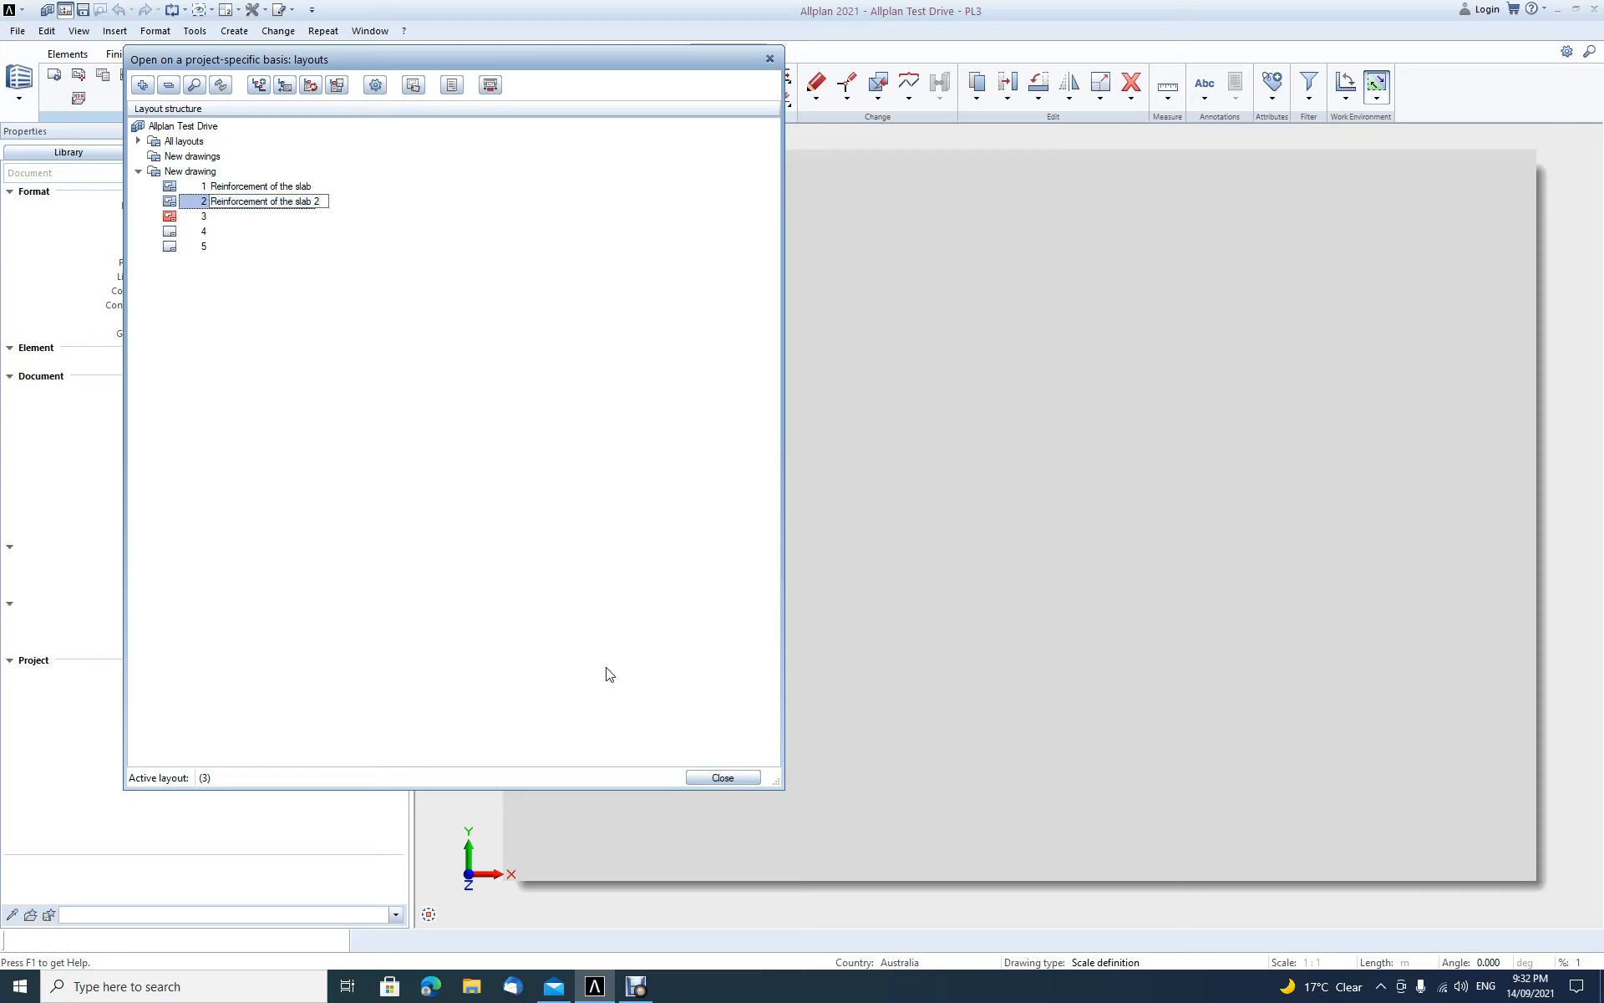
key("Return")
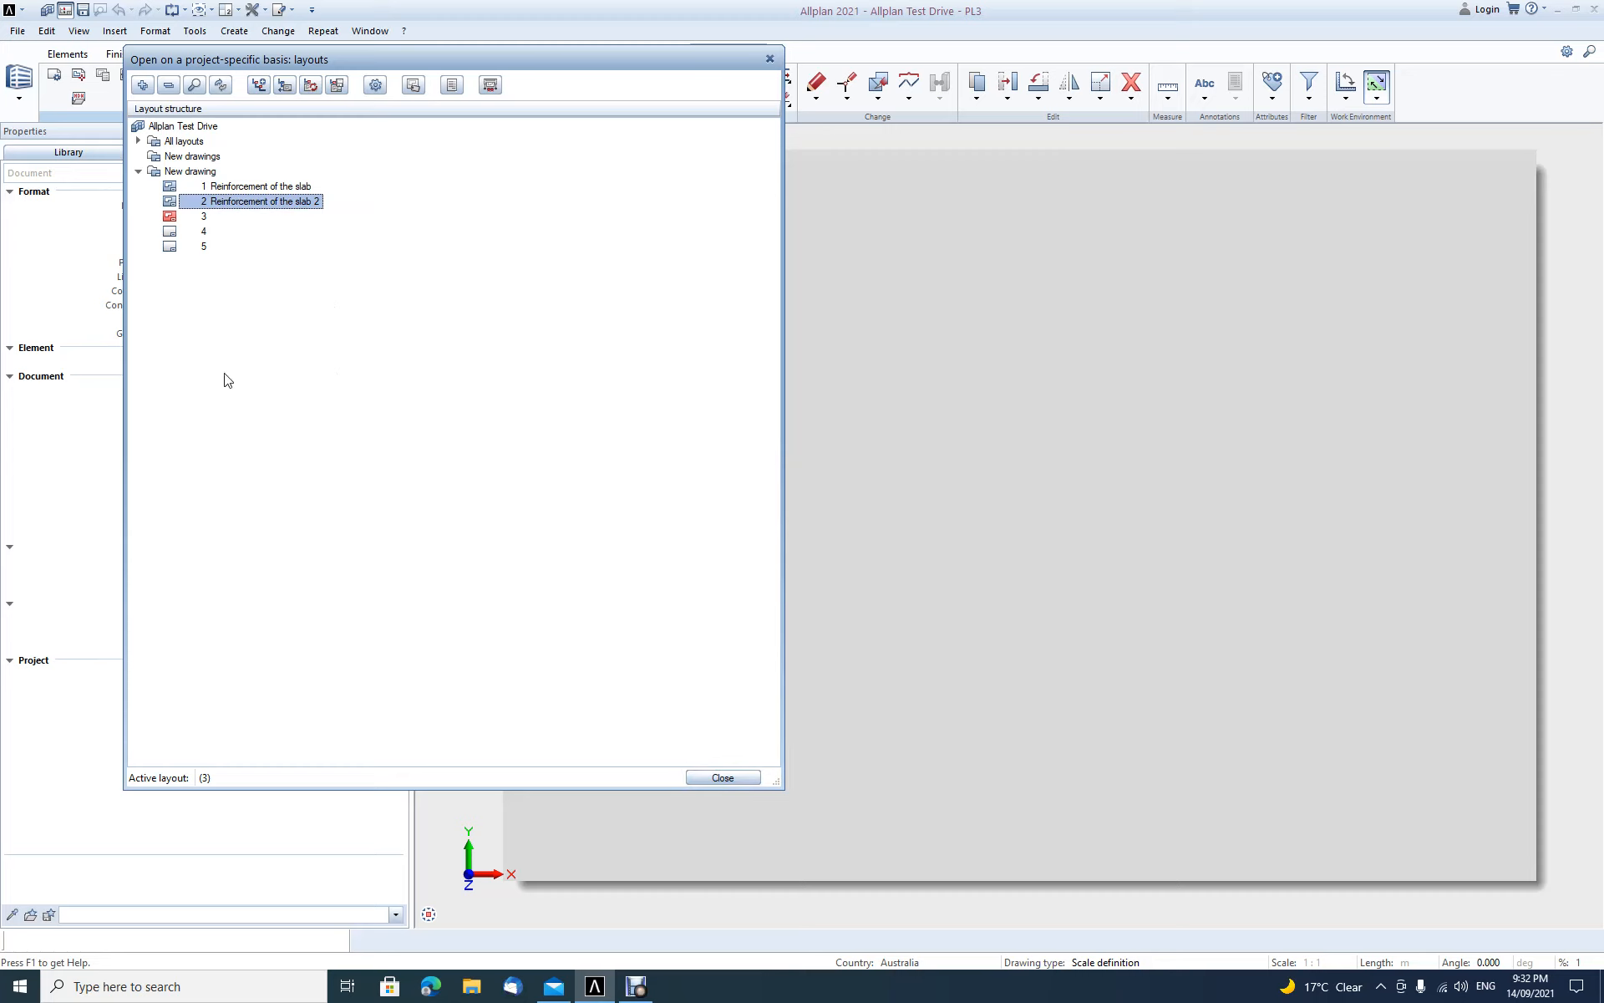
Step: Make layout 2 the current layout and check the contents and layout number in its title block
double_click(171, 202)
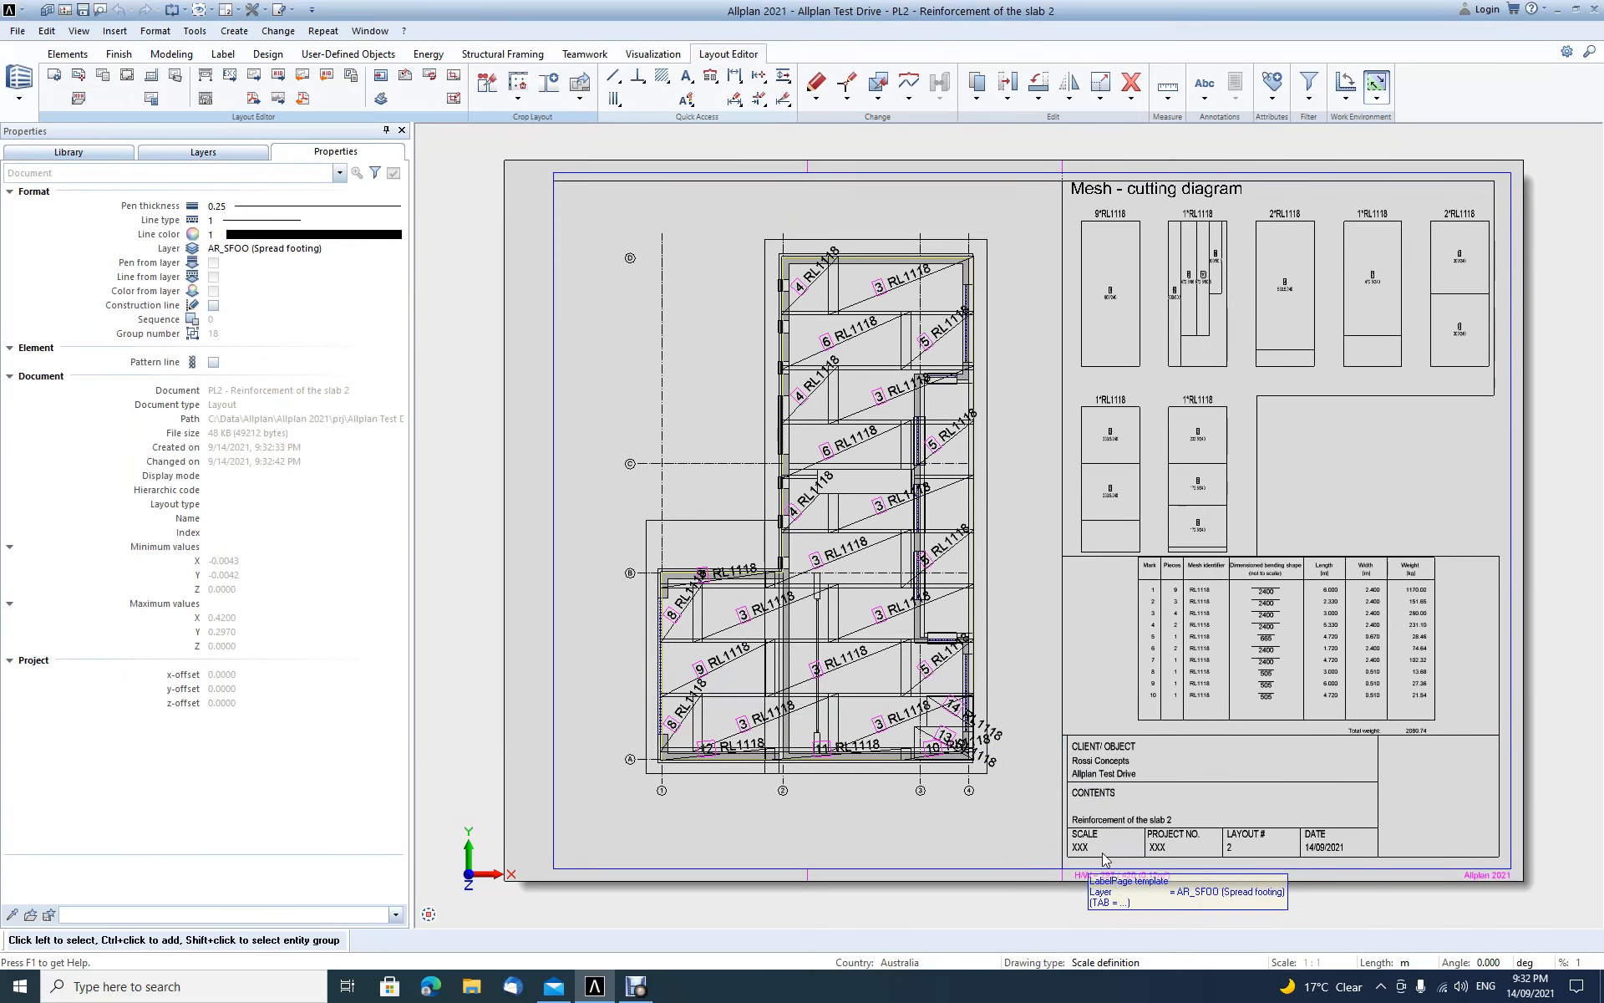
scroll(1248, 854, "up", 2)
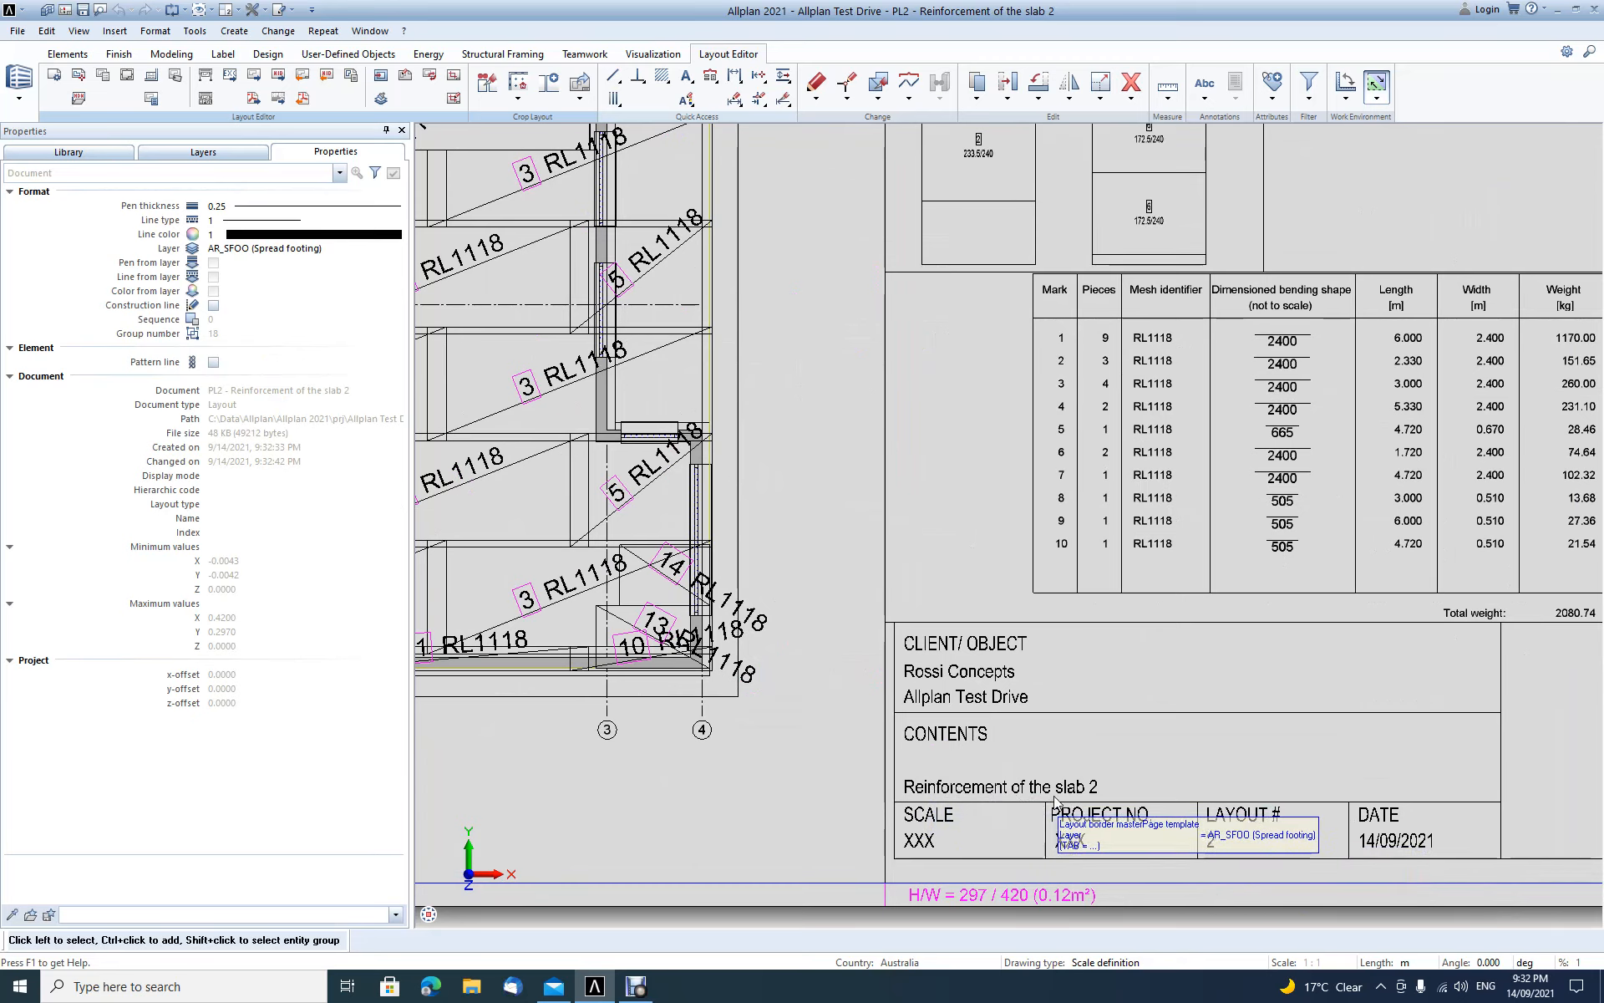
scroll(1240, 807, "down", 2)
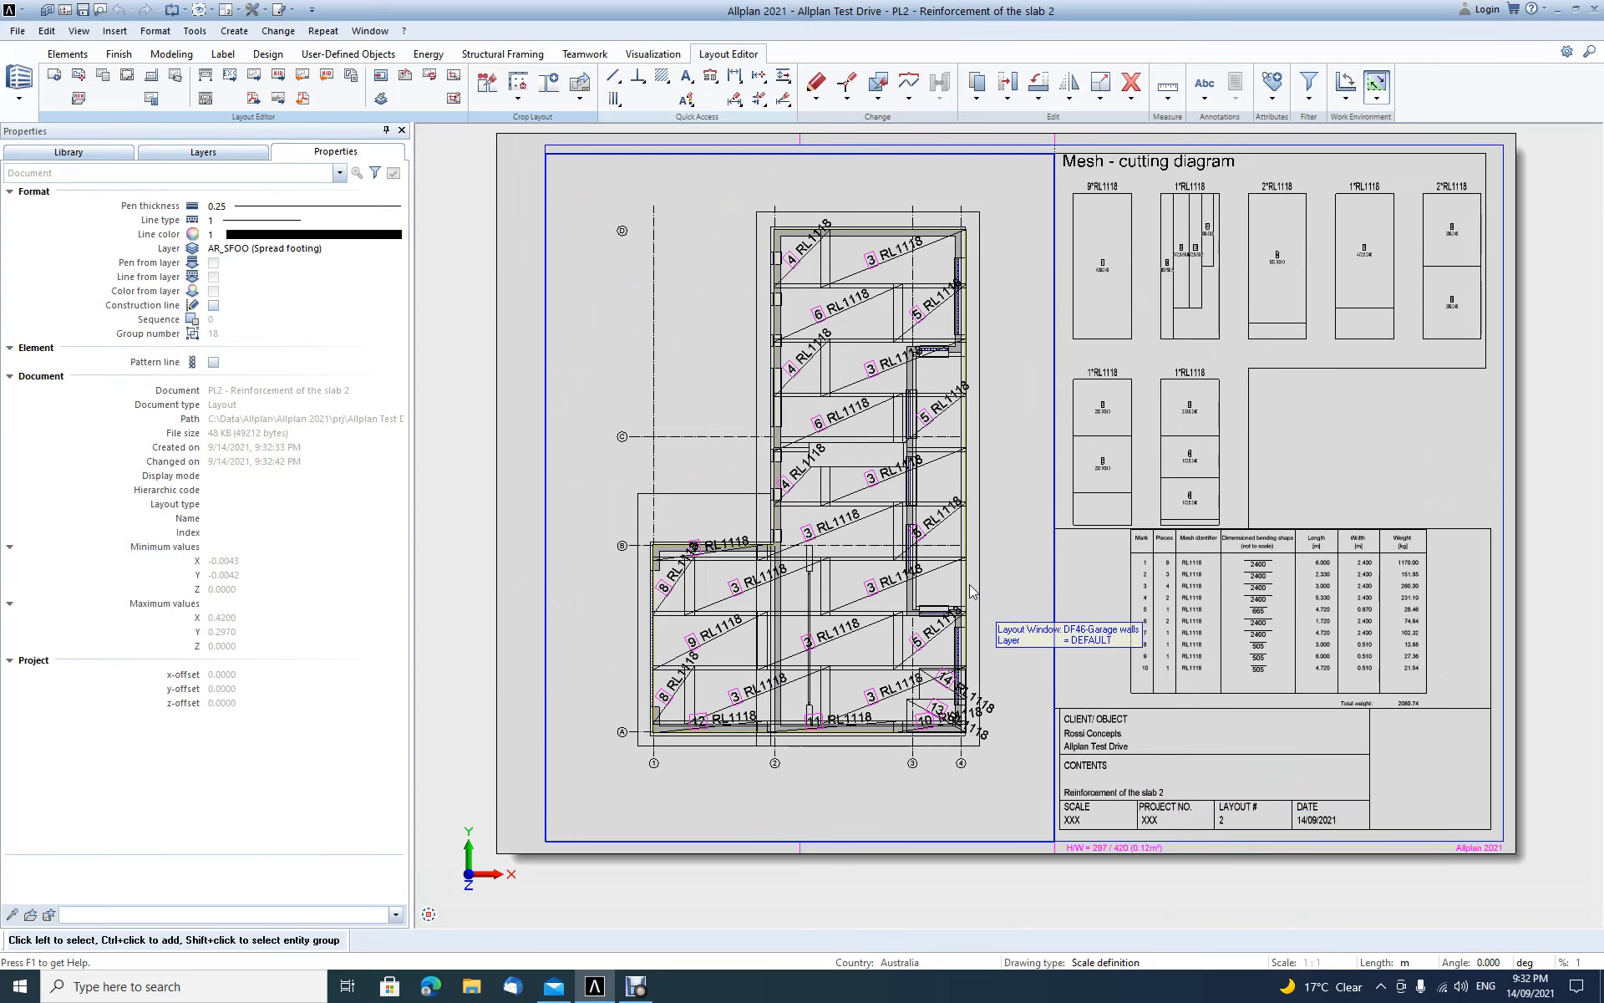